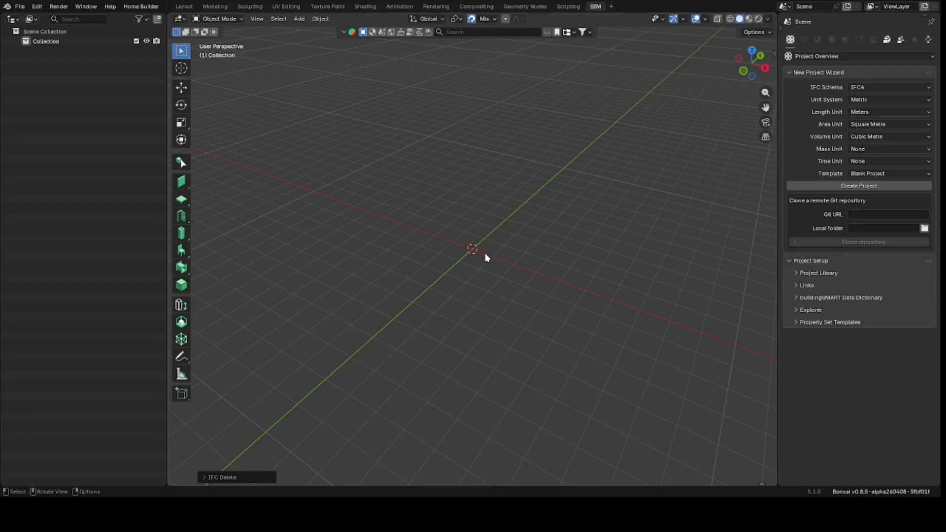
pyautogui.press('shift')
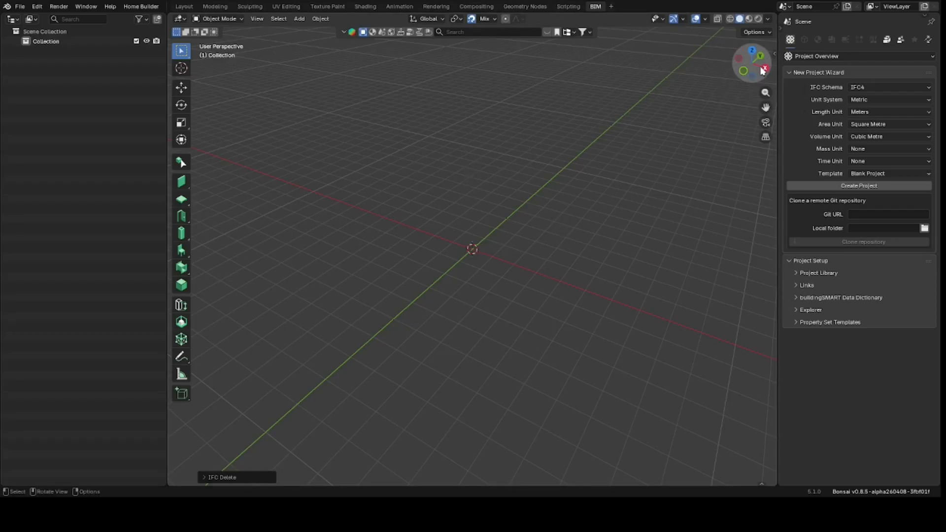
pyautogui.moveTo(762, 70); pyautogui.dragTo(646, 96)
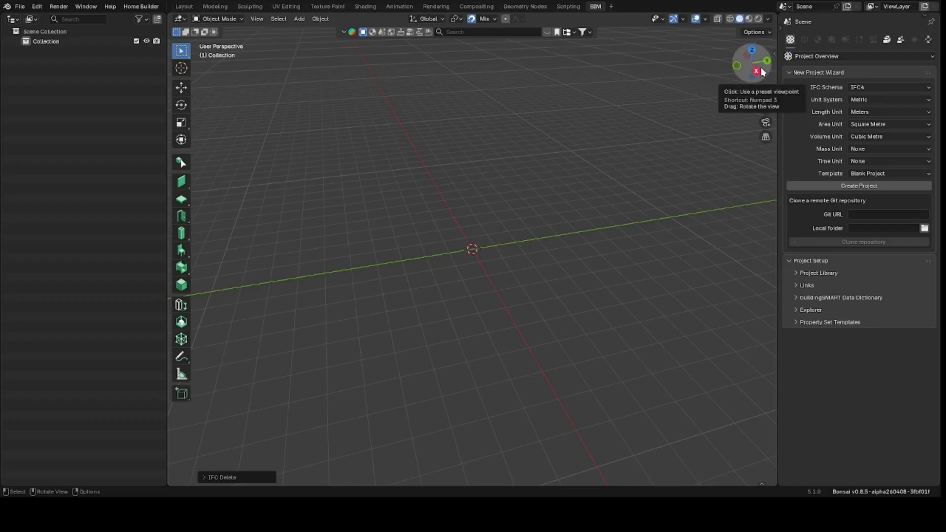
pyautogui.moveTo(763, 72); pyautogui.dragTo(625, 116)
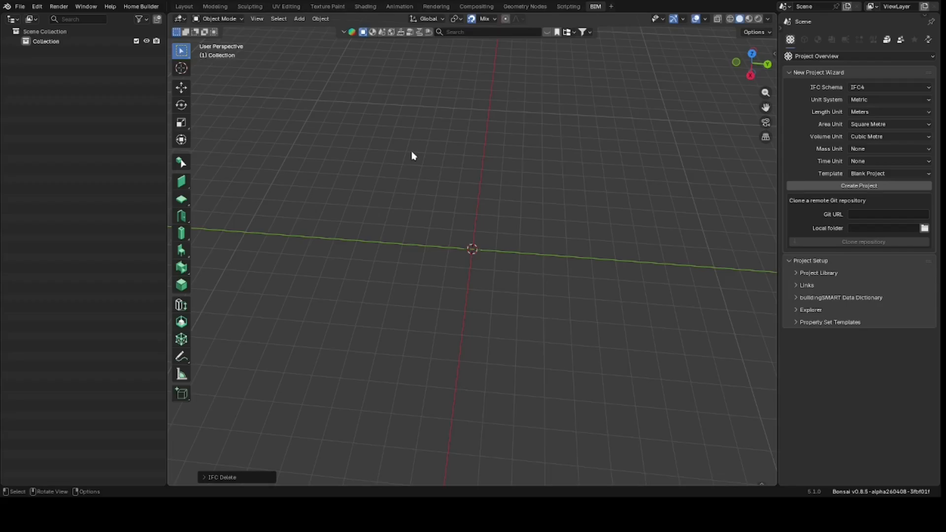
pyautogui.click(38, 8)
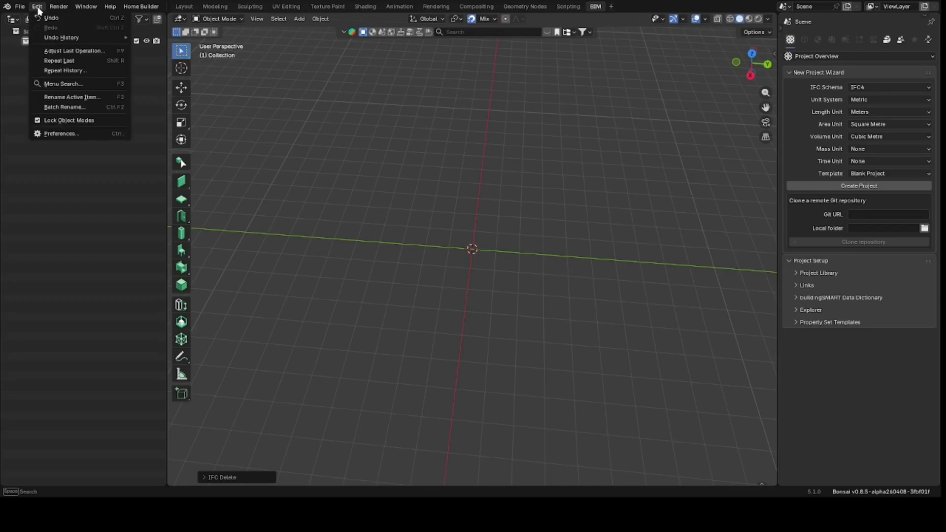
pyautogui.click(70, 132)
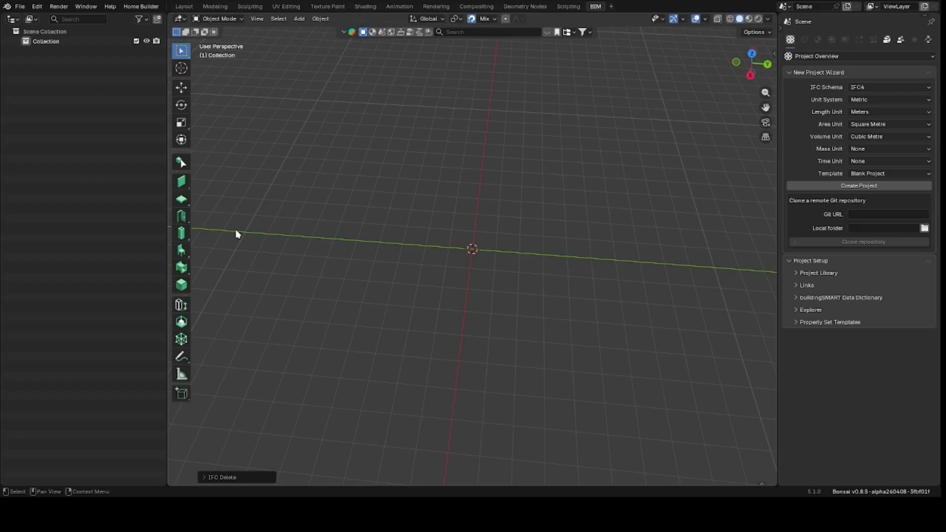
pyautogui.click(335, 146)
# Create a new metric IFC4 project in meters using the IFC4 Demo Template.
pyautogui.click(903, 176)
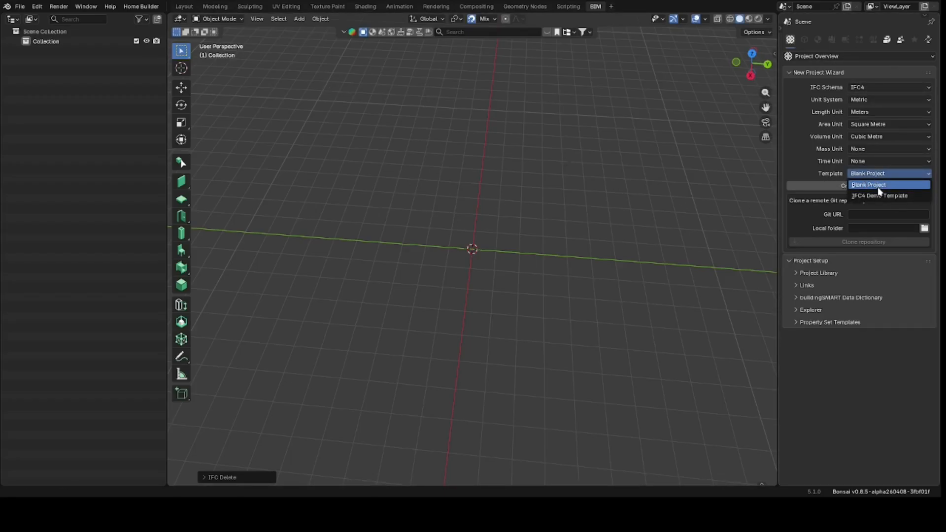
pyautogui.click(870, 175)
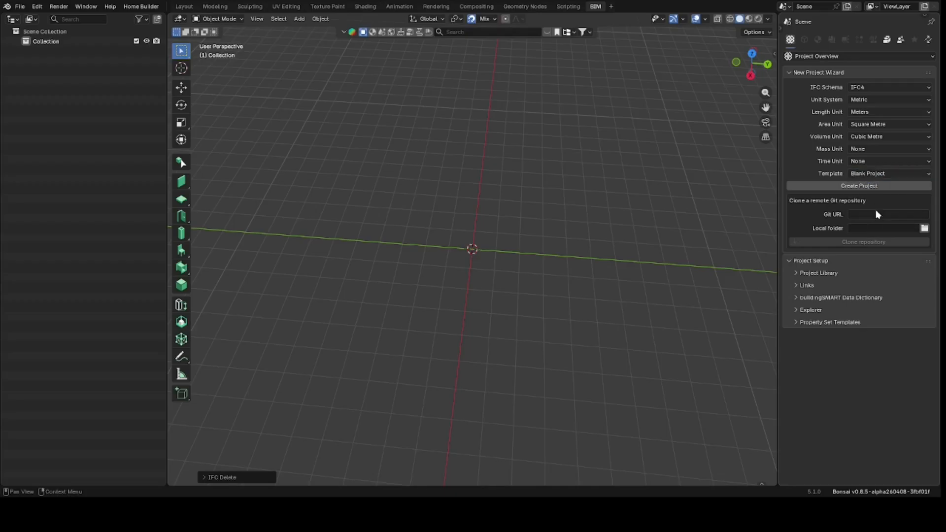
pyautogui.click(875, 175)
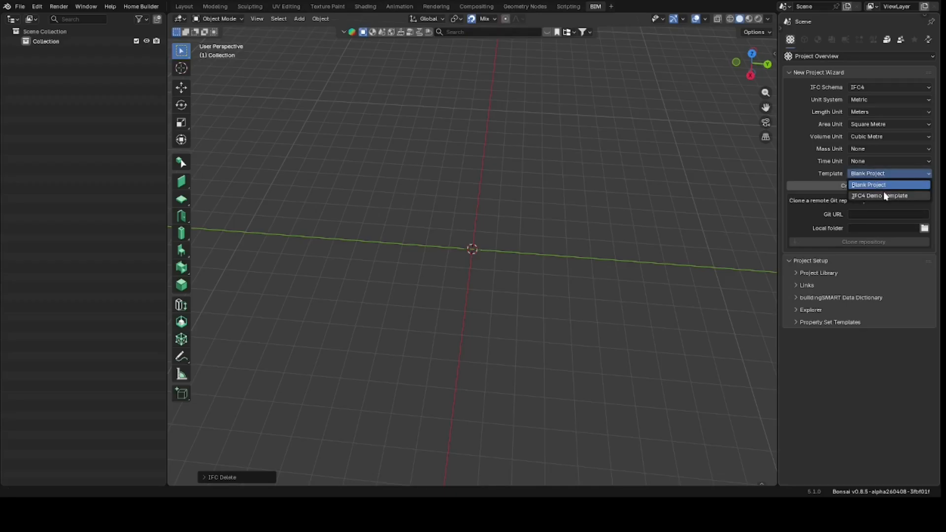
pyautogui.click(884, 196)
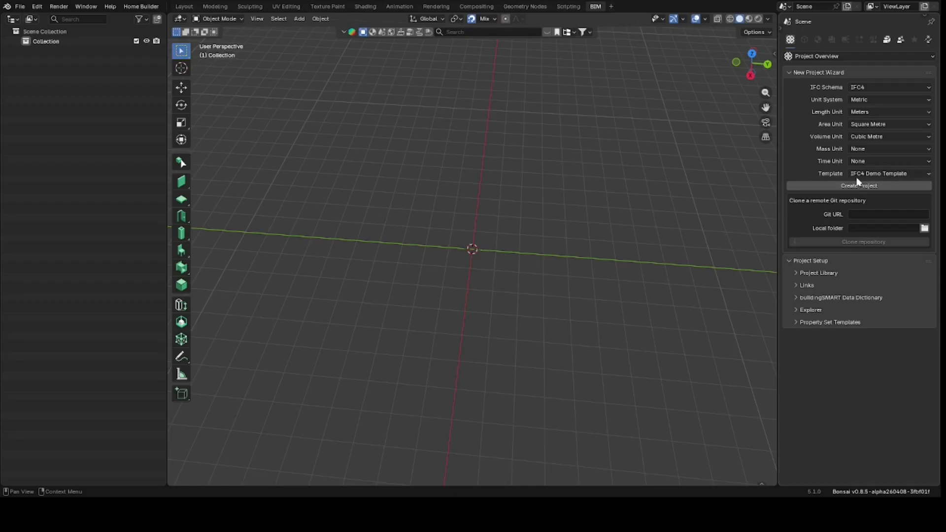
pyautogui.click(858, 187)
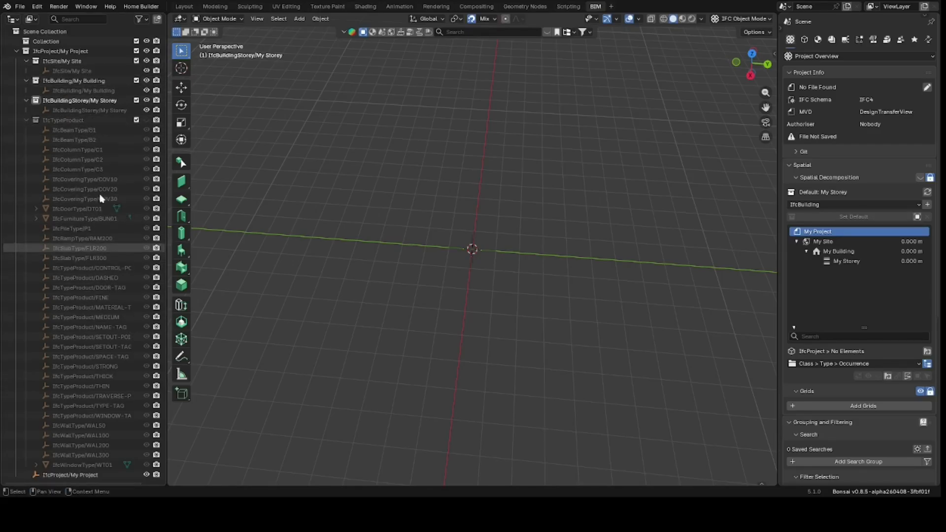
# Widen the properties editor to reveal its column of property categories and check the list of visible ones.
pyautogui.moveTo(751, 63); pyautogui.dragTo(695, 57)
pyautogui.moveTo(752, 78); pyautogui.dragTo(710, 61)
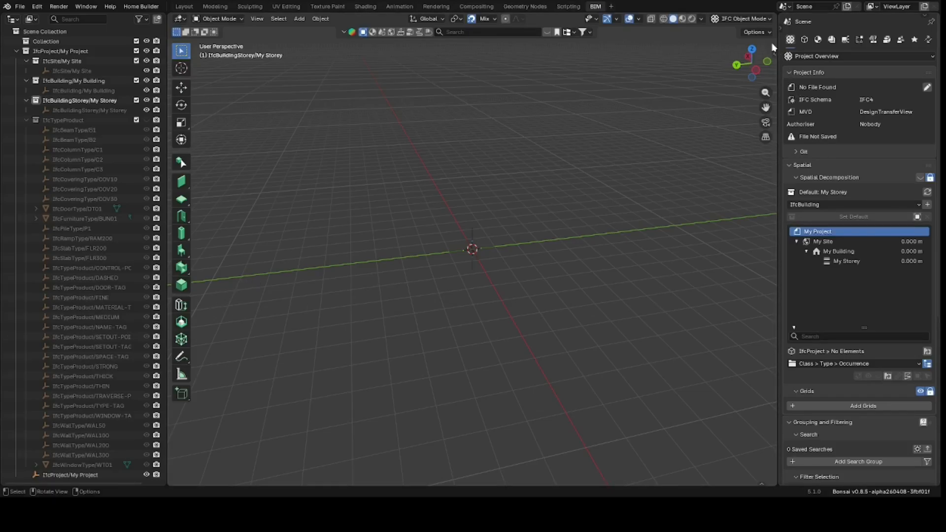
pyautogui.click(779, 26)
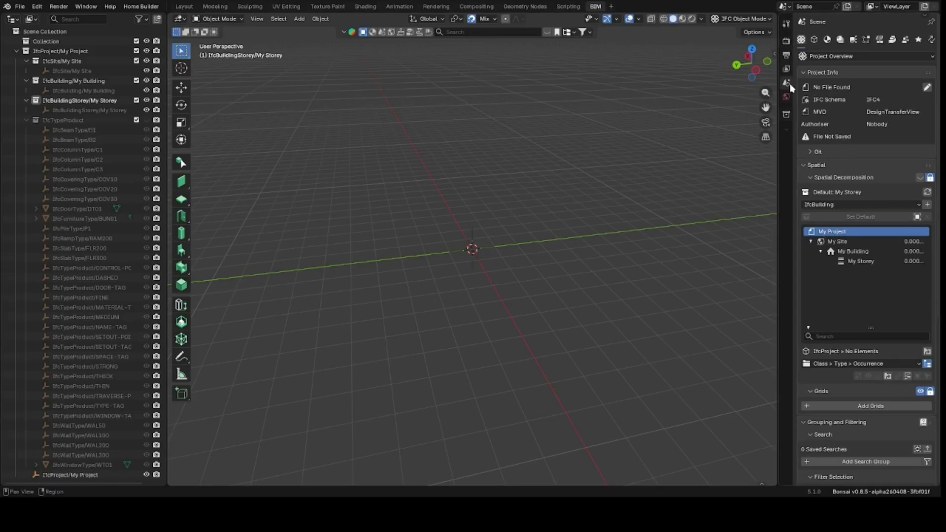
pyautogui.rightClick(787, 134)
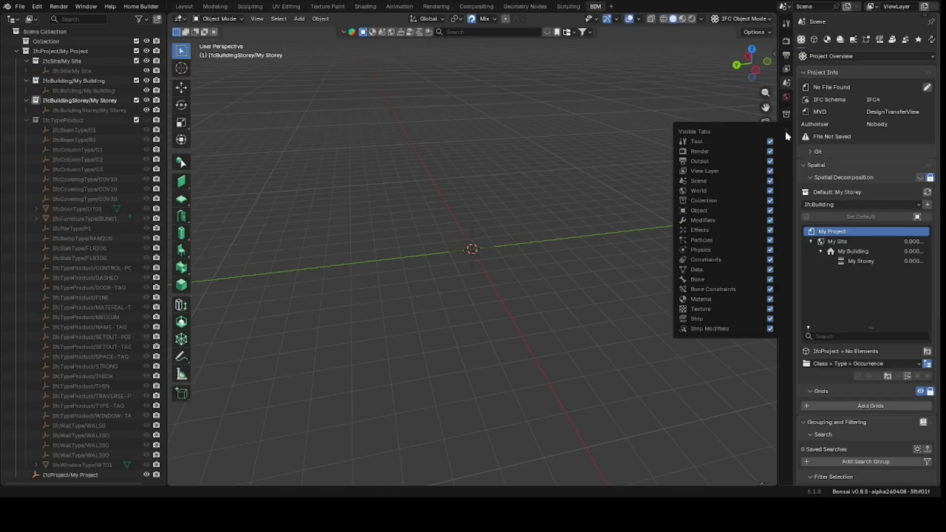
pyautogui.press('Escape')
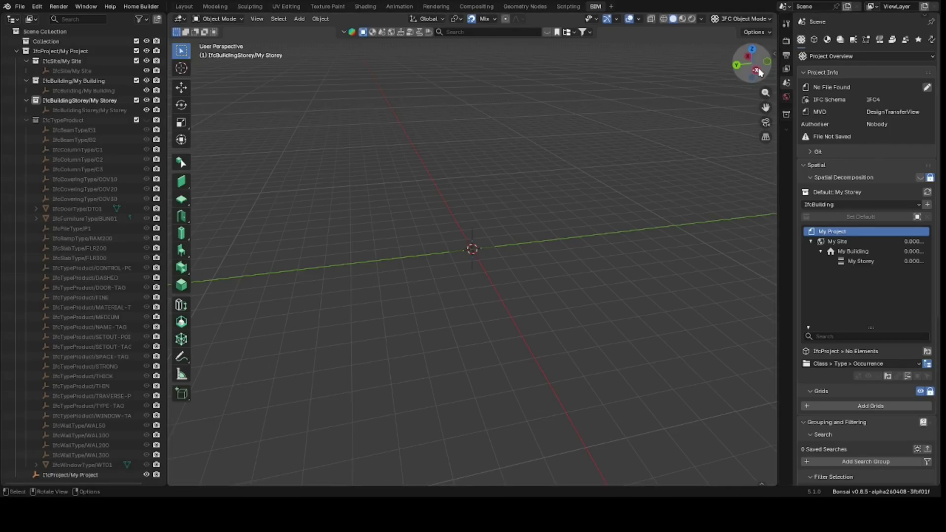
# Add a cube mesh at the scene origin within My Storey.
pyautogui.moveTo(734, 78); pyautogui.dragTo(653, 105)
pyautogui.moveTo(761, 62); pyautogui.dragTo(813, 54)
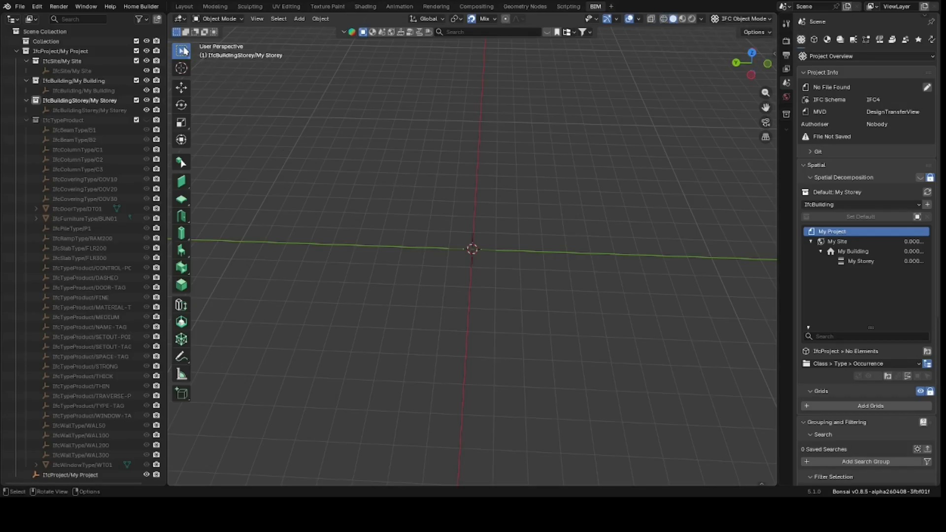
pyautogui.hotkey('shift', 'a')
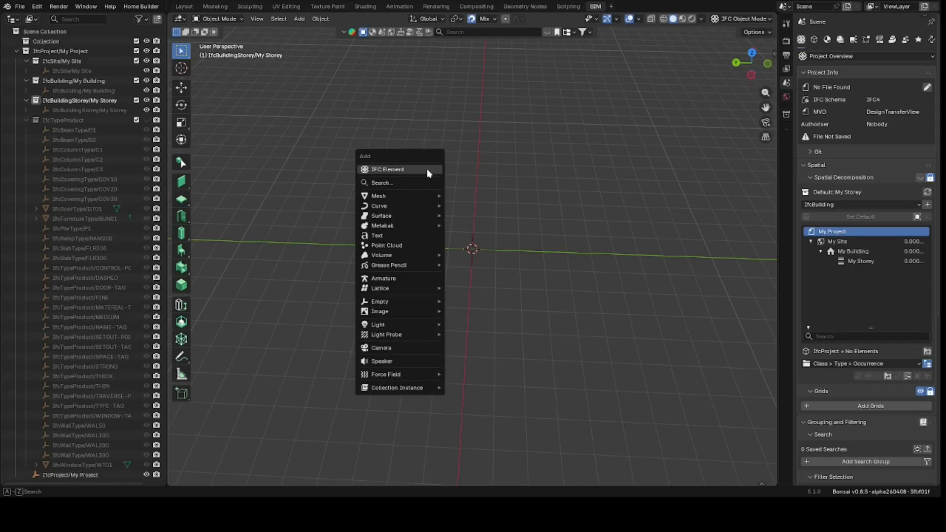
pyautogui.moveTo(412, 196)
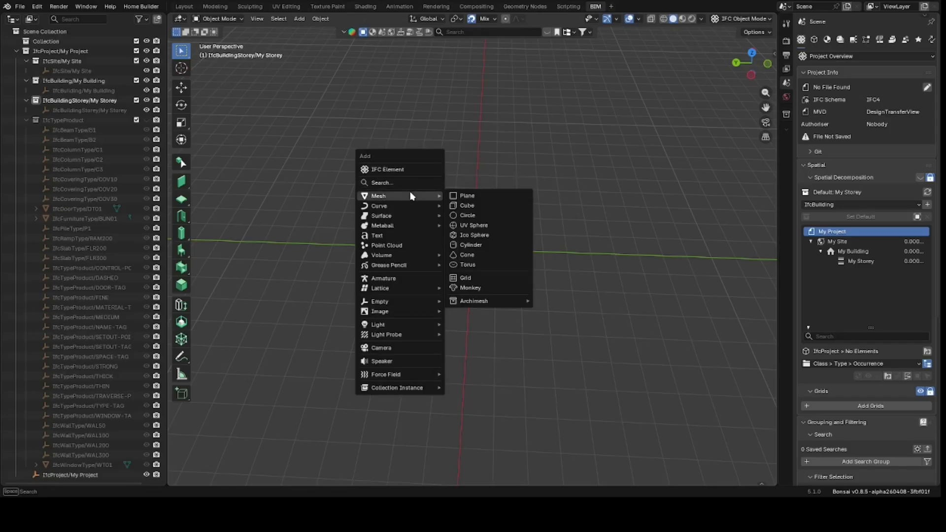
pyautogui.click(478, 206)
pyautogui.click(532, 259)
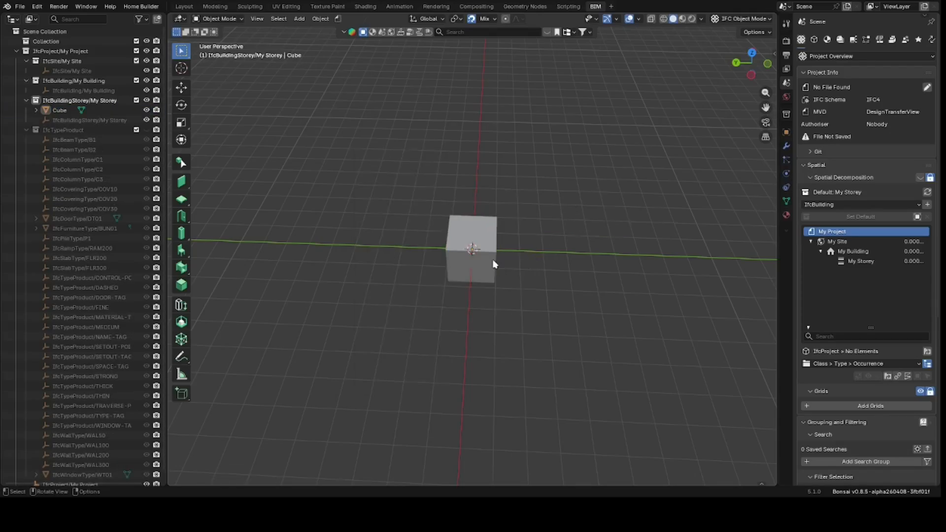
pyautogui.moveTo(493, 264); pyautogui.dragTo(563, 213, button='middle')
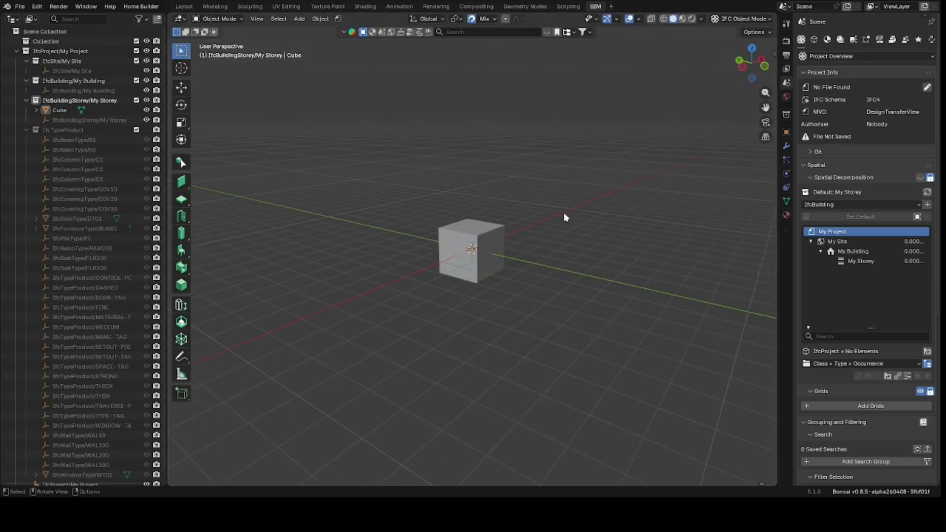
# Inspect the cube in wireframe viewport shading from several angles and return to solid shading.
pyautogui.click(460, 275)
pyautogui.scroll(1, 528, 204)
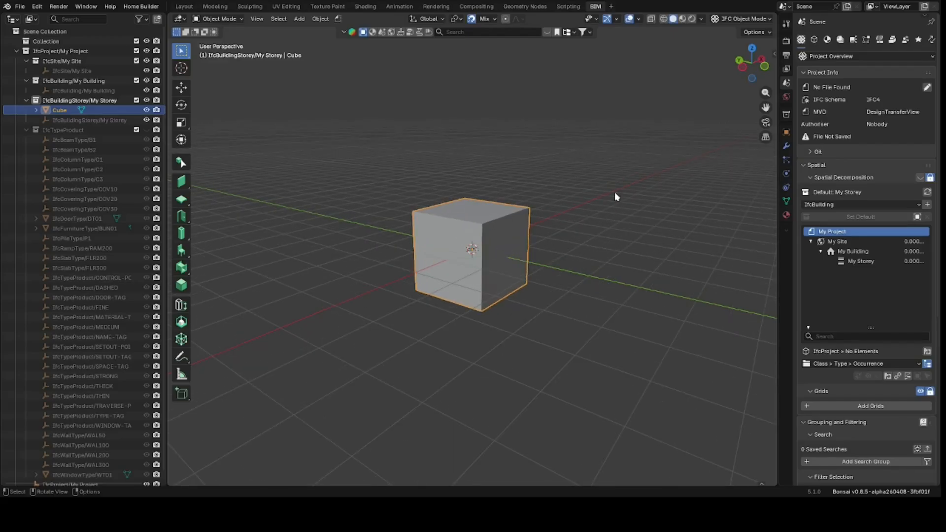
pyautogui.click(663, 19)
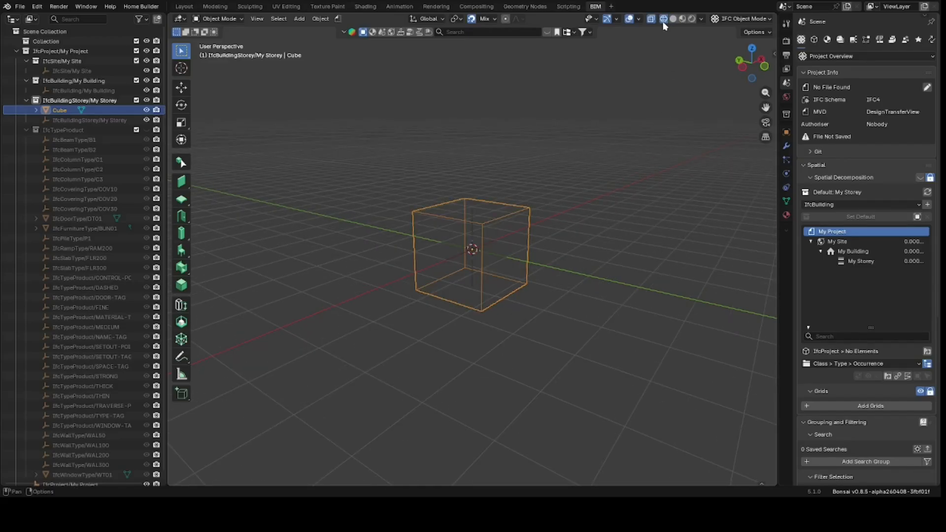
pyautogui.click(521, 262)
pyautogui.moveTo(755, 61); pyautogui.dragTo(508, 186)
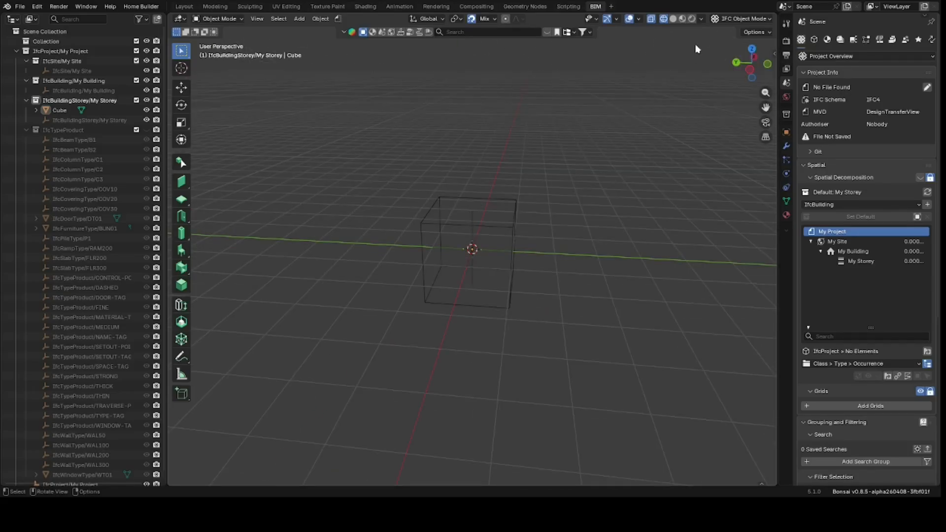
pyautogui.moveTo(750, 69)
pyautogui.mouseDown()
pyautogui.moveTo(727, 63)
pyautogui.moveTo(719, 104)
pyautogui.moveTo(684, 144)
pyautogui.mouseUp()
pyautogui.click(673, 19)
pyautogui.moveTo(736, 68); pyautogui.dragTo(593, 184)
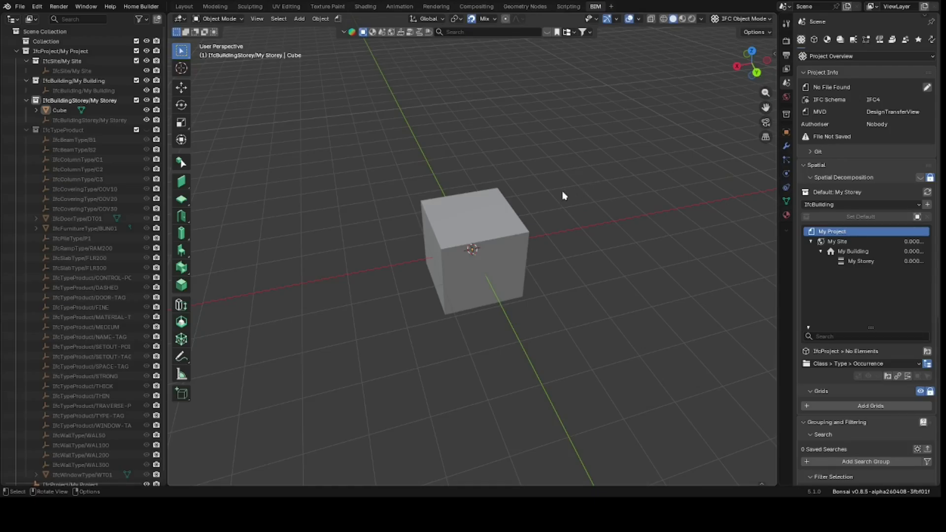
# Switch the viewport to wireframe once more through the Shading pie and restore solid display.
pyautogui.press('z')
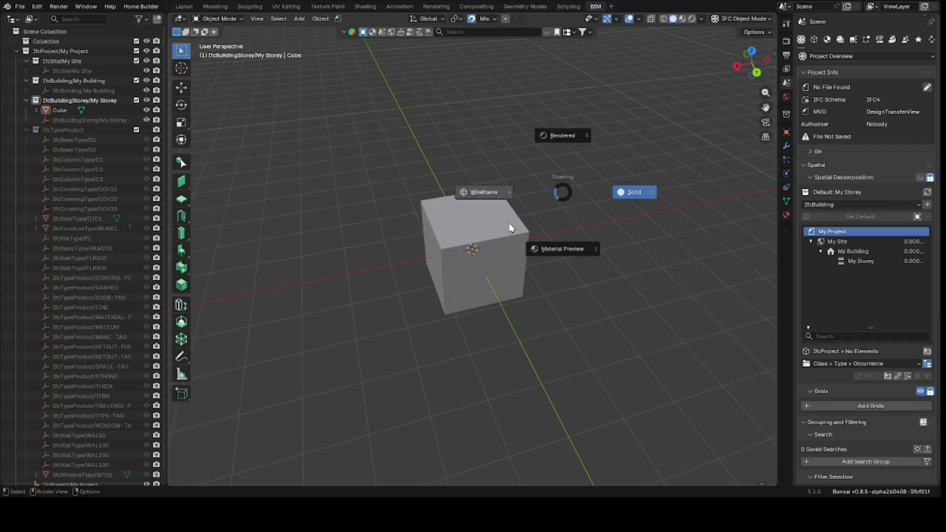
pyautogui.click(484, 192)
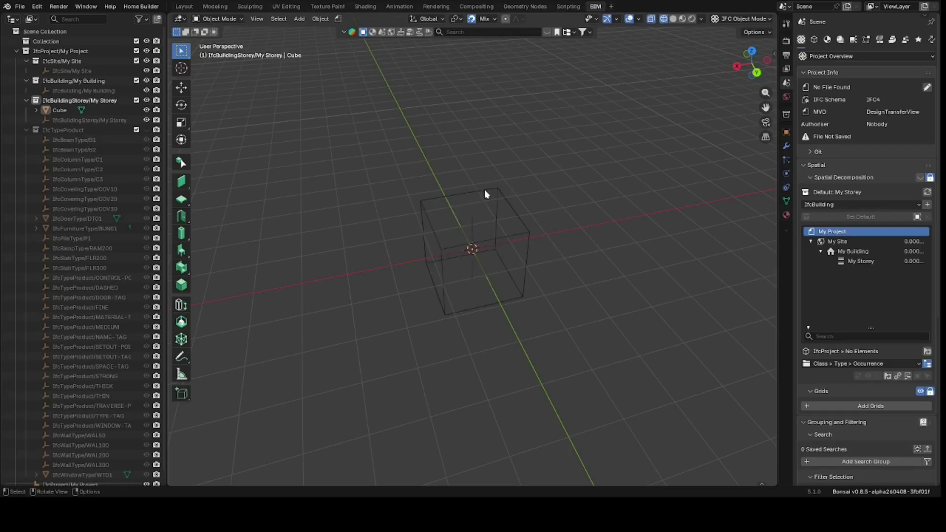
pyautogui.press('z')
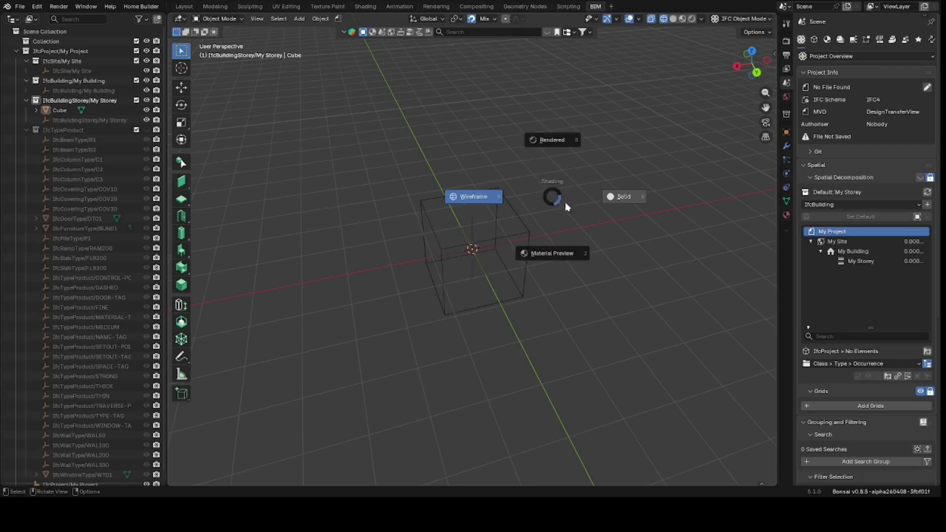
pyautogui.click(623, 207)
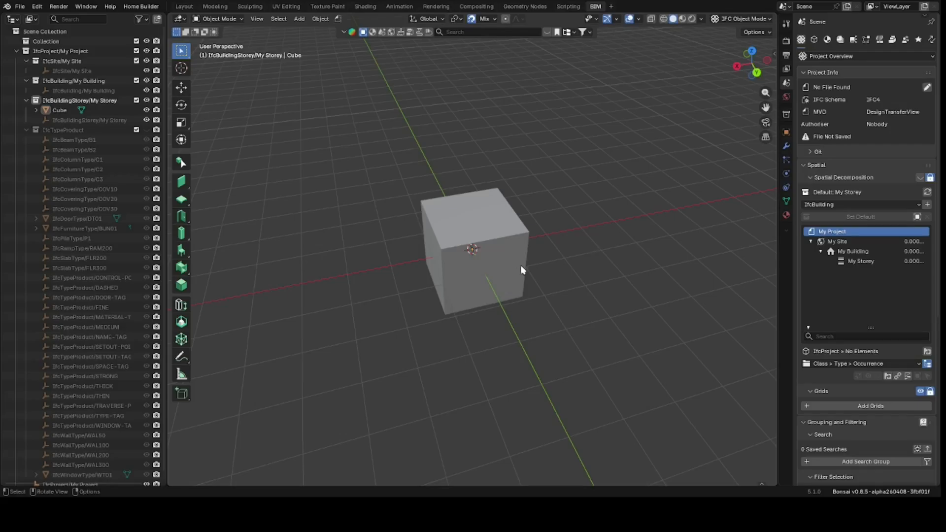
# Review the snapping options, including the snap base, snap targets and Bonsai snap targets.
pyautogui.moveTo(746, 67); pyautogui.dragTo(361, 129)
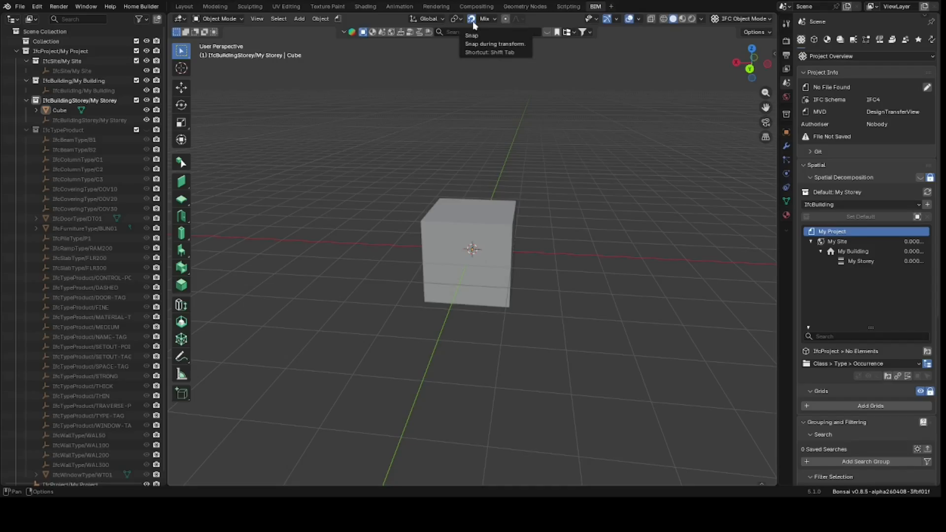
pyautogui.click(484, 20)
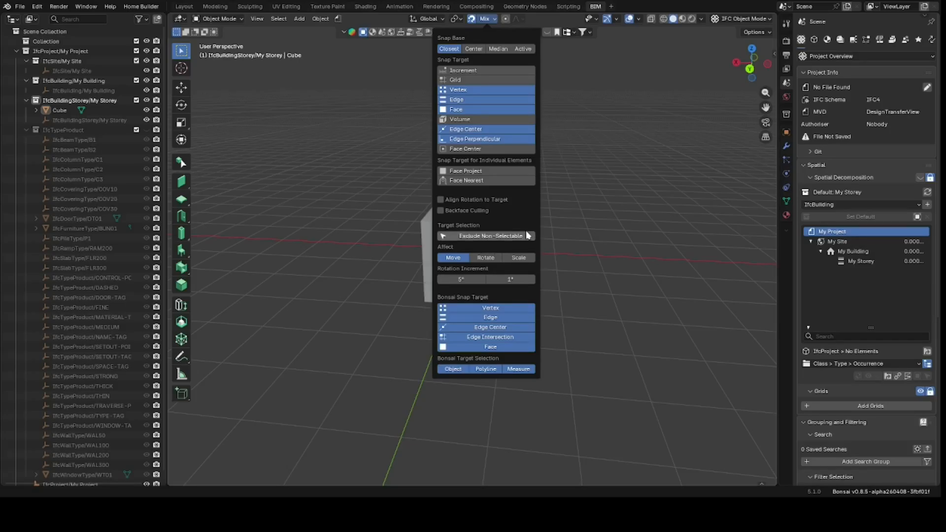
pyautogui.click(492, 20)
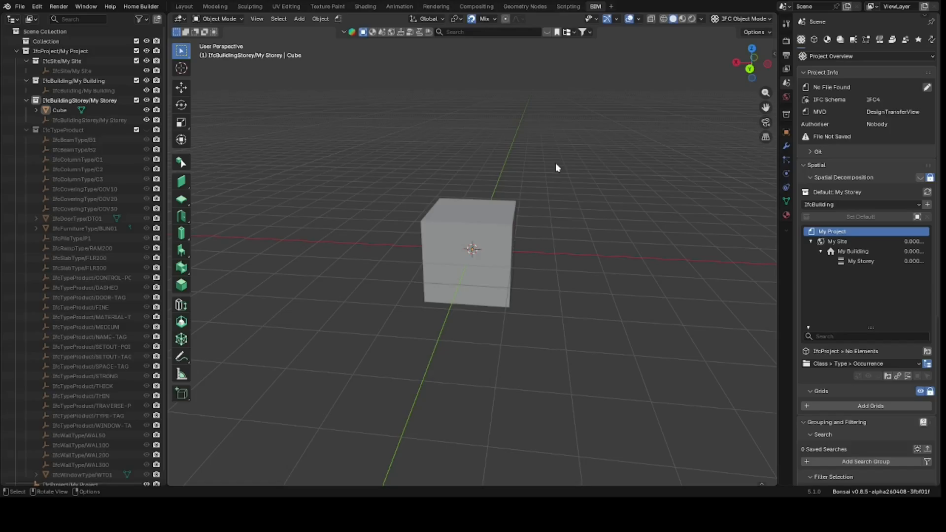
# Turn off the viewport overlays and view the cube without the grid and axis lines.
pyautogui.moveTo(757, 67); pyautogui.dragTo(658, 62)
pyautogui.click(639, 19)
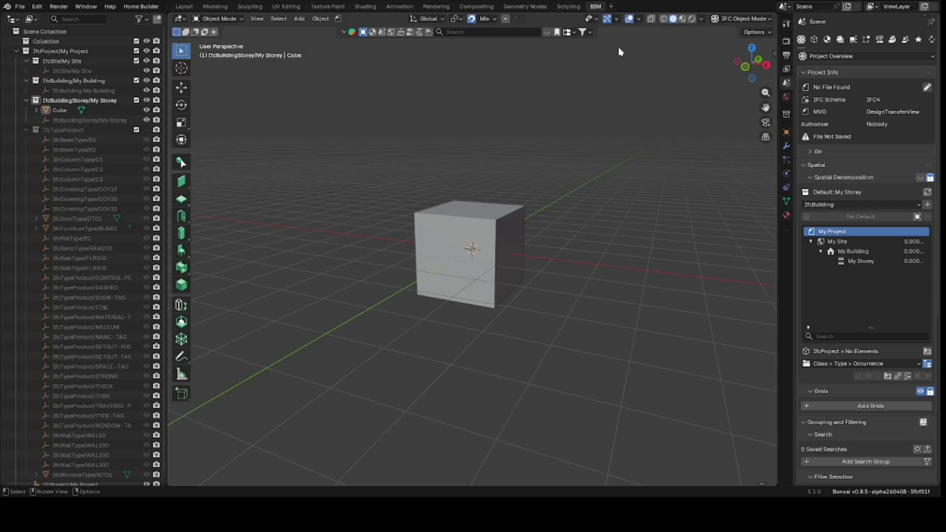
pyautogui.scroll(4, 620, 147)
pyautogui.scroll(-3, 620, 147)
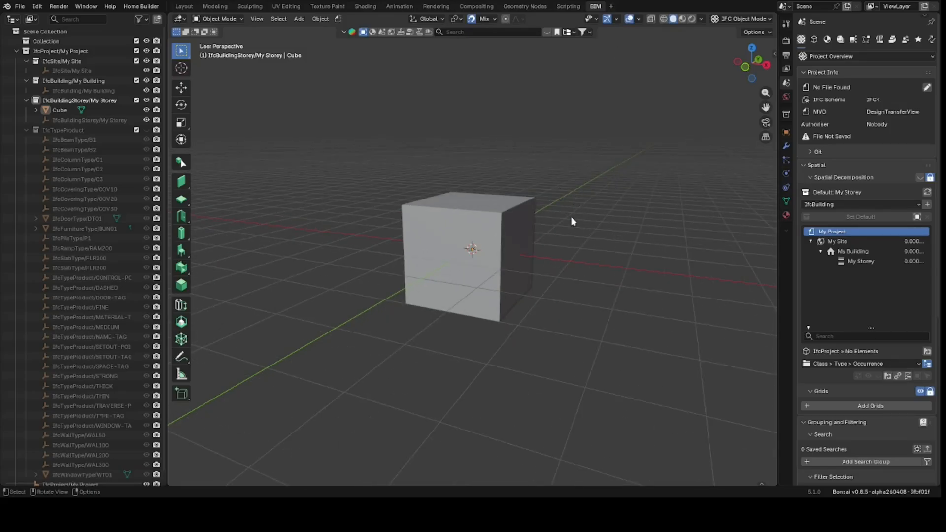
pyautogui.moveTo(572, 221); pyautogui.dragTo(433, 204, button='middle')
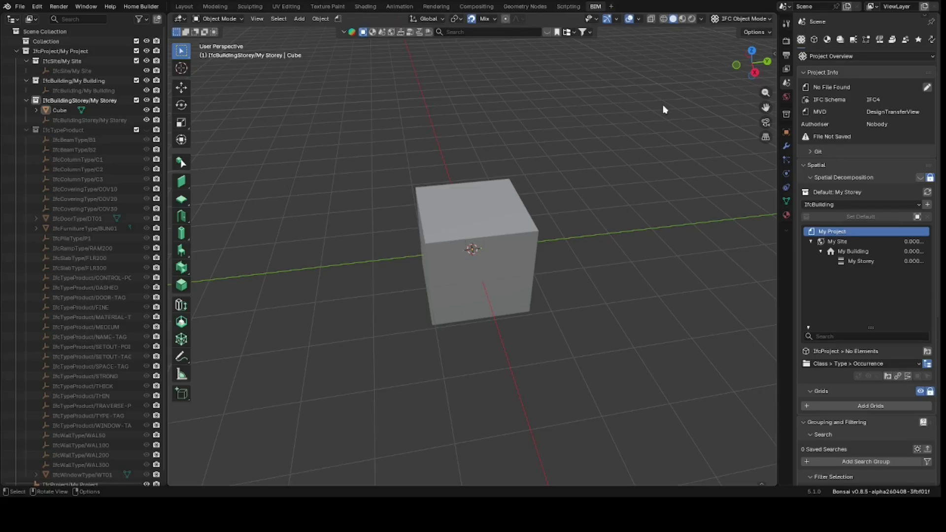
pyautogui.click(629, 19)
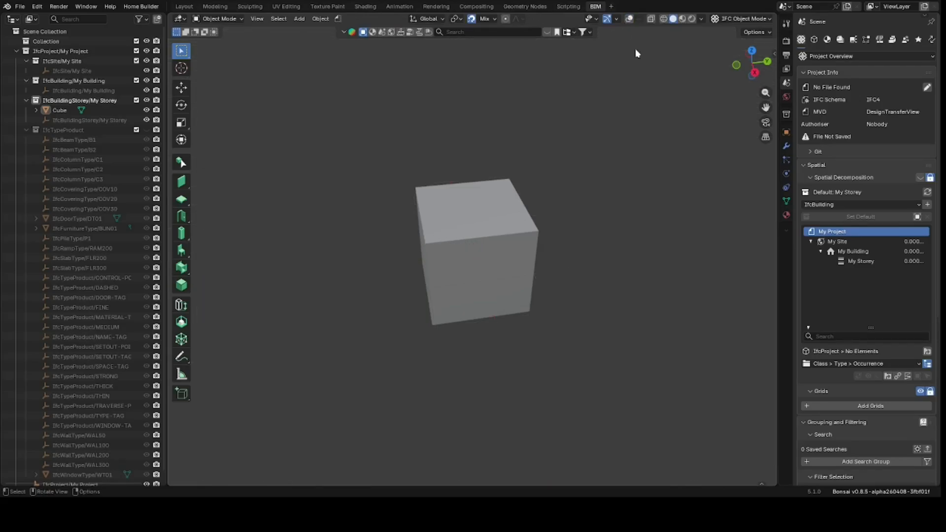
pyautogui.moveTo(762, 67)
pyautogui.mouseDown()
pyautogui.moveTo(742, 58)
pyautogui.moveTo(753, 65)
pyautogui.mouseUp()
pyautogui.scroll(5, 531, 278)
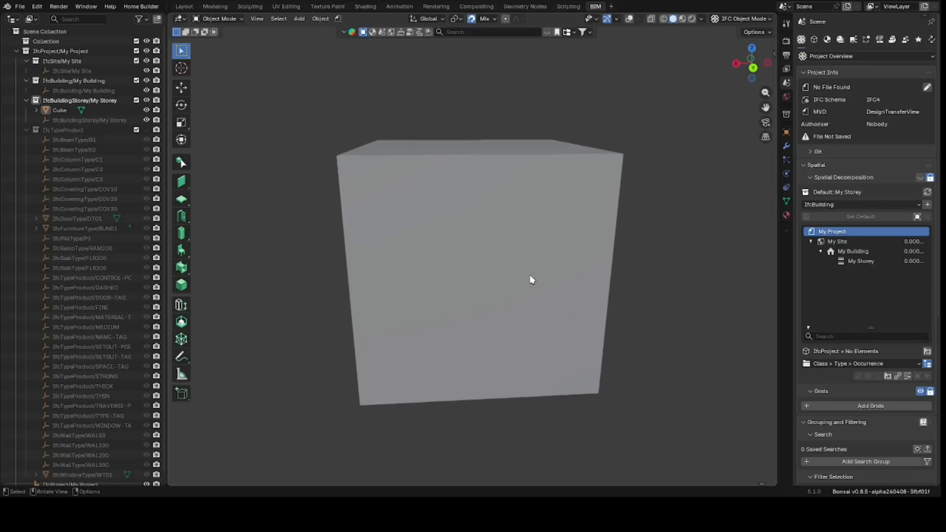
# Turn the viewport overlays back on to restore the grid and axis lines around the cube.
pyautogui.scroll(-2, 646, 255)
pyautogui.moveTo(754, 64); pyautogui.dragTo(775, 94)
pyautogui.click(629, 20)
pyautogui.scroll(-5, 604, 168)
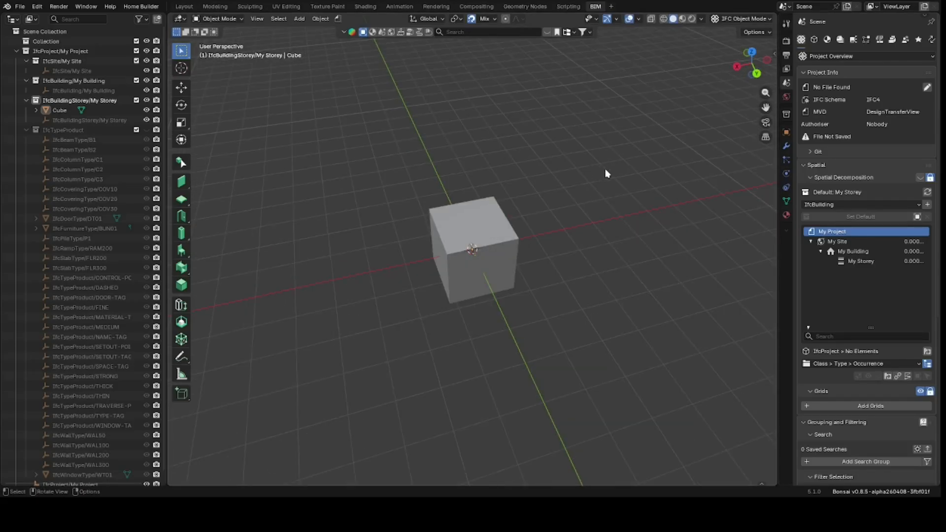
pyautogui.scroll(-3, 608, 225)
pyautogui.scroll(5, 598, 217)
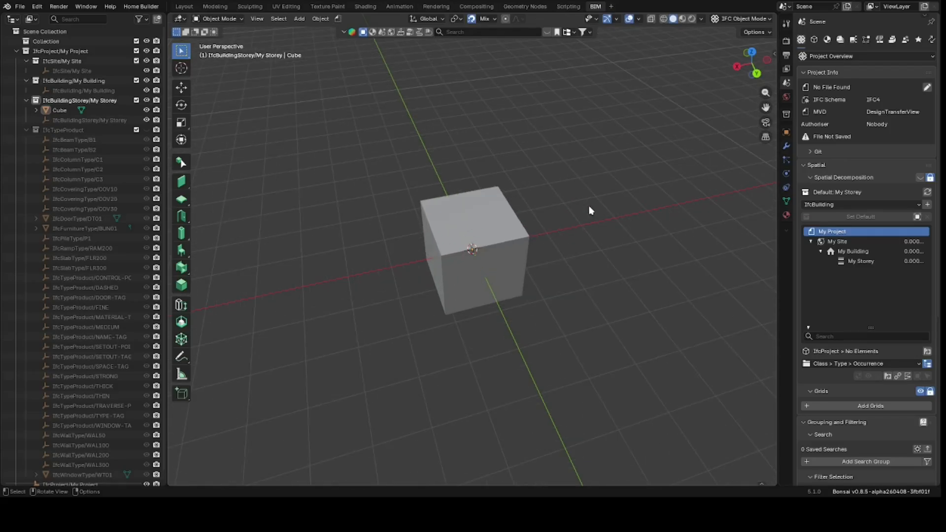
# Delete the cube from the building storey.
pyautogui.click(481, 241)
pyautogui.press('Delete')
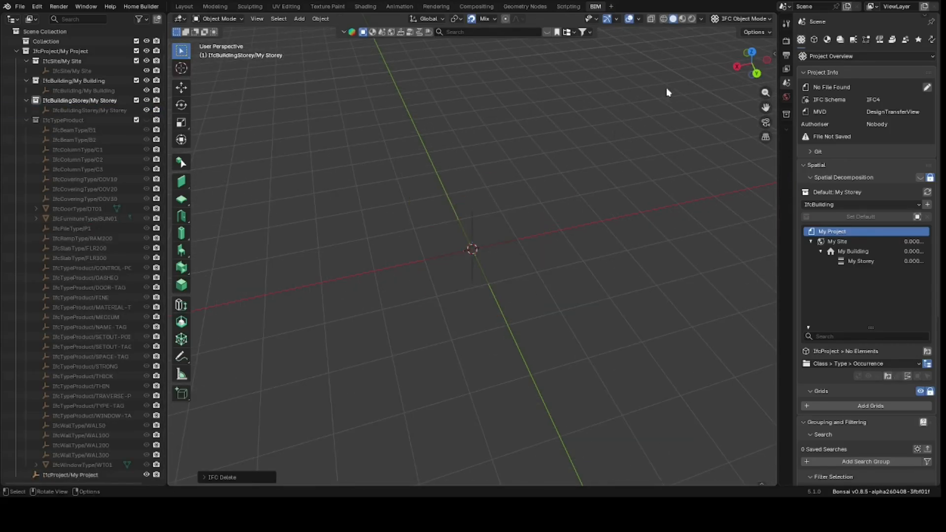
pyautogui.moveTo(750, 61); pyautogui.dragTo(803, 55)
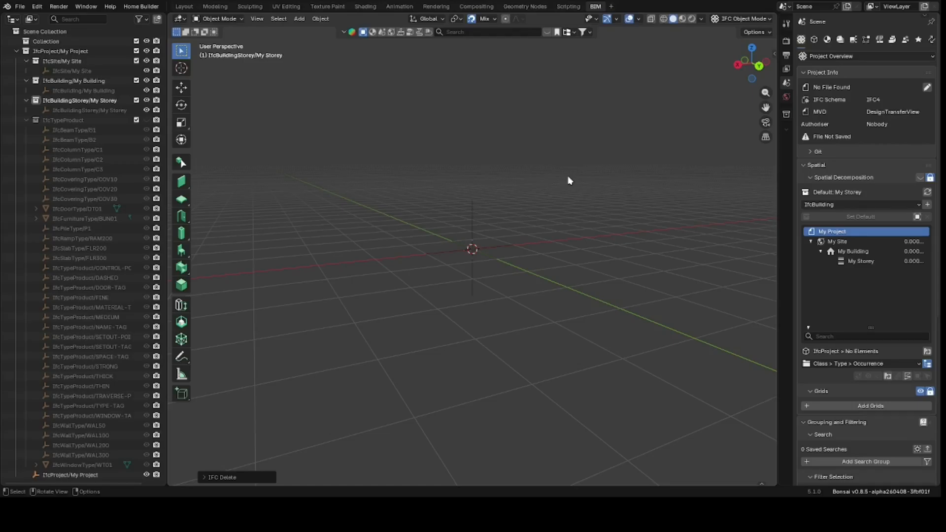
# Switch to the top orthographic view, activate the Wall Tool and review its available relating types.
pyautogui.press('KP_7')
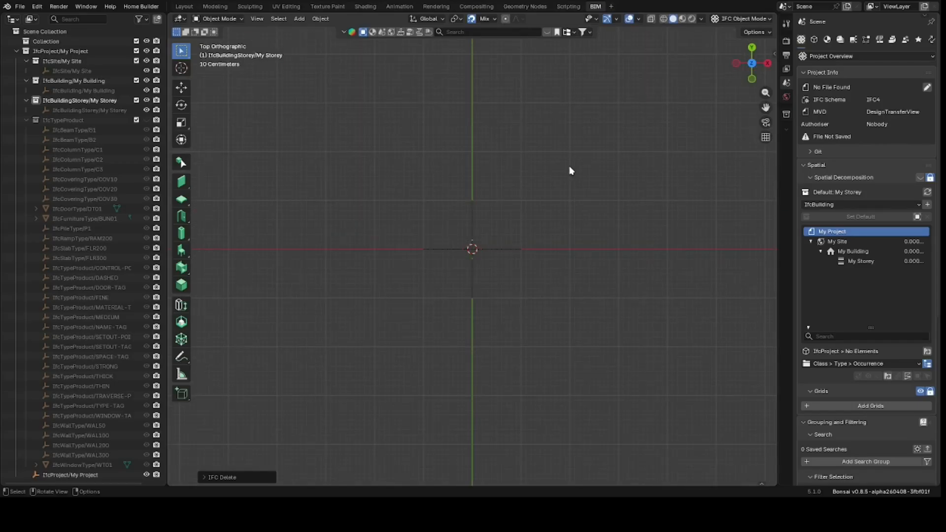
pyautogui.click(182, 183)
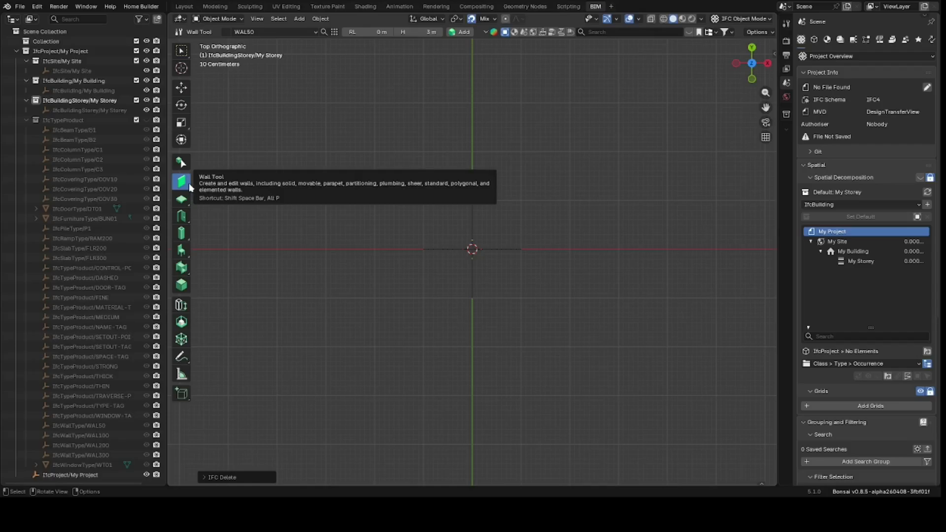
pyautogui.click(269, 32)
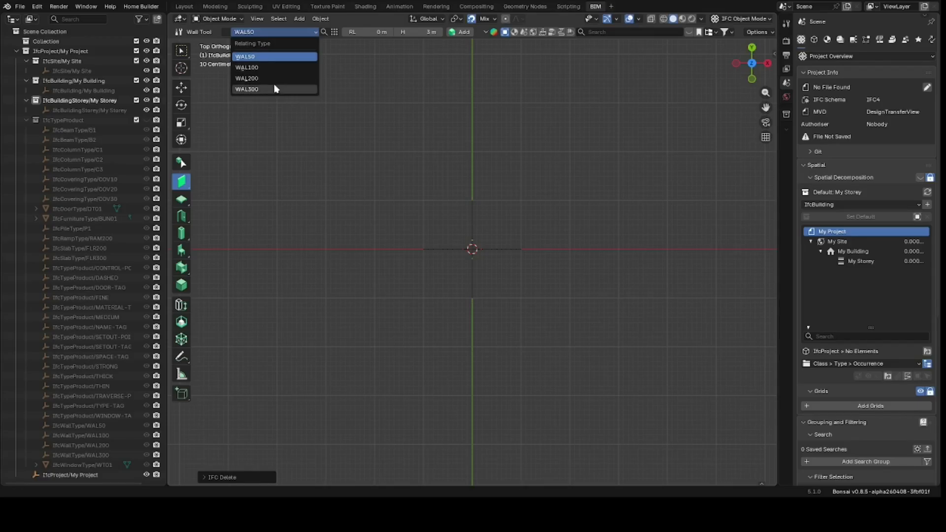
# Duplicate the WAL100 wall type in the Type Manager.
pyautogui.click(335, 32)
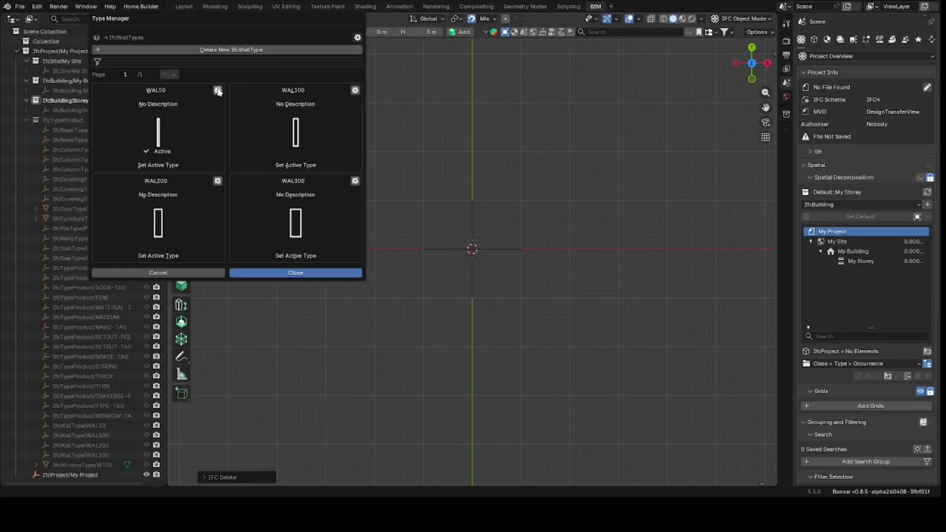
pyautogui.click(355, 91)
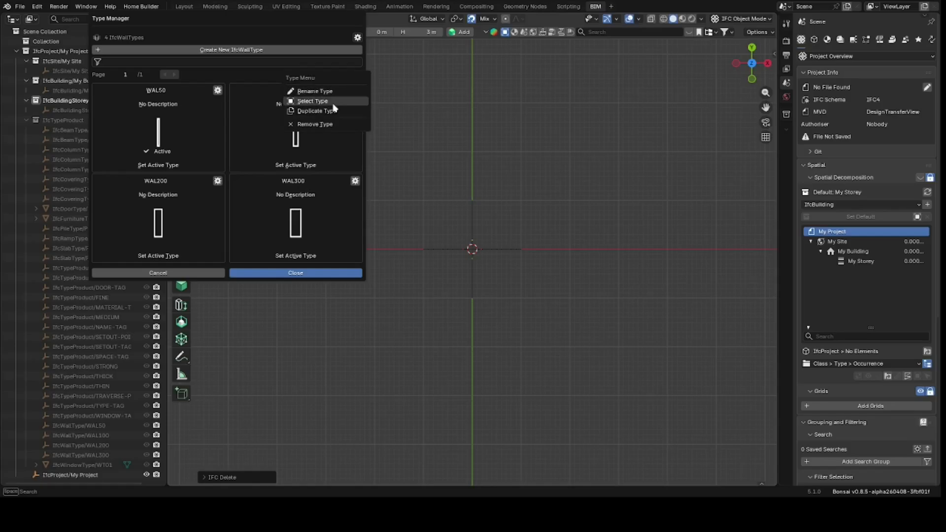
pyautogui.click(328, 110)
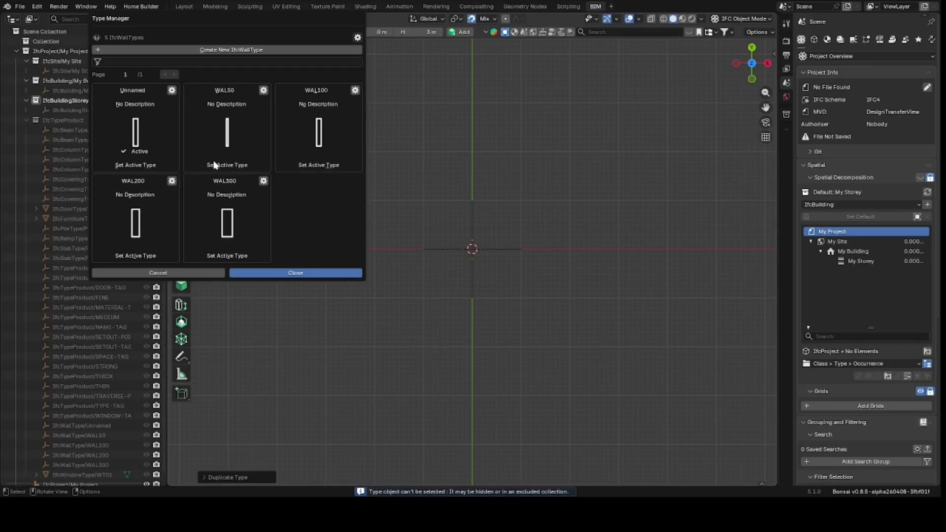
# Rename the duplicated wall type as 225mm and close the Type Manager.
pyautogui.click(172, 90)
pyautogui.click(149, 74)
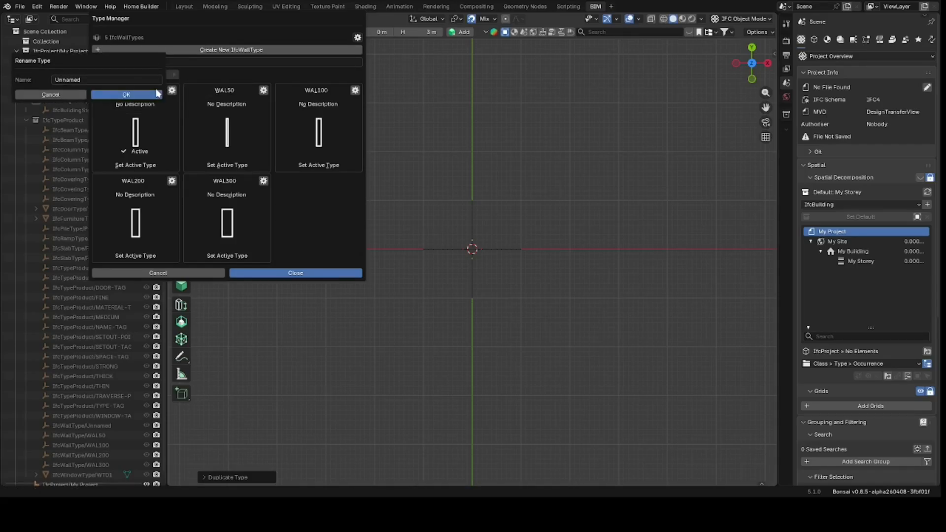
pyautogui.click(112, 81)
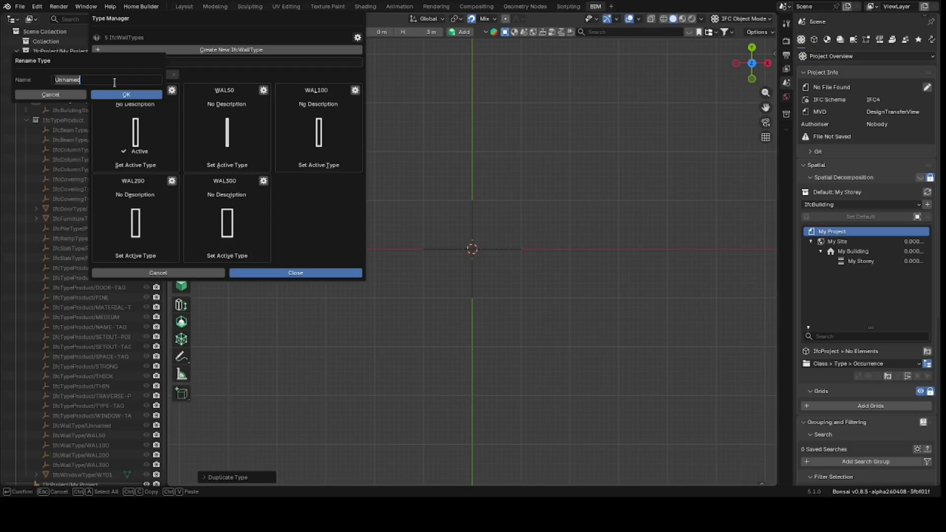
pyautogui.write('225mm')
pyautogui.click(126, 93)
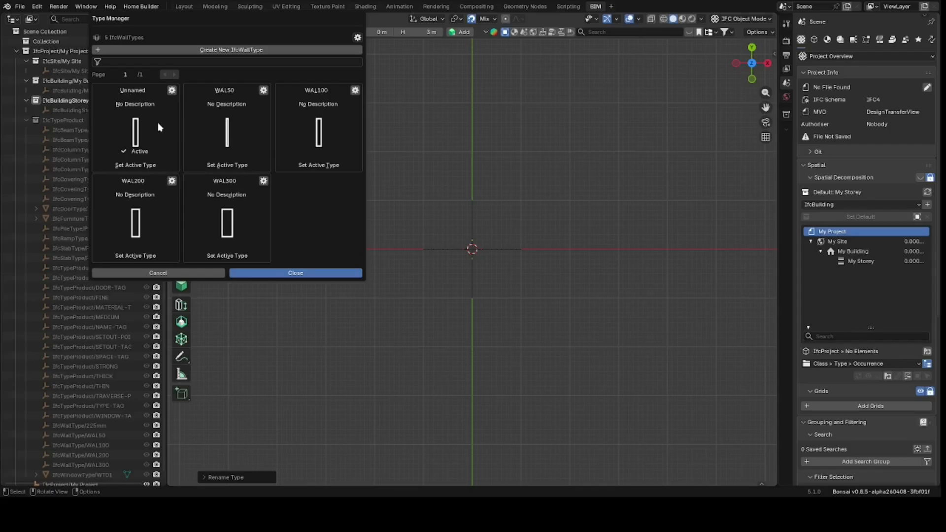
pyautogui.click(275, 273)
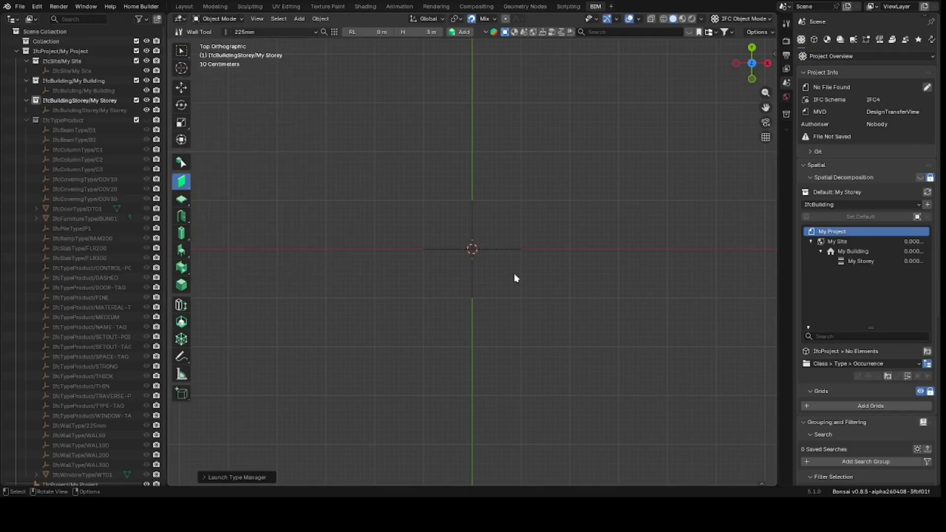
# Draw five connected 225mm-type walls at right angles, about 2.2 m, 4.4 m, 3.6 m, 4.8 m and 2.7 m long.
pyautogui.click(272, 32)
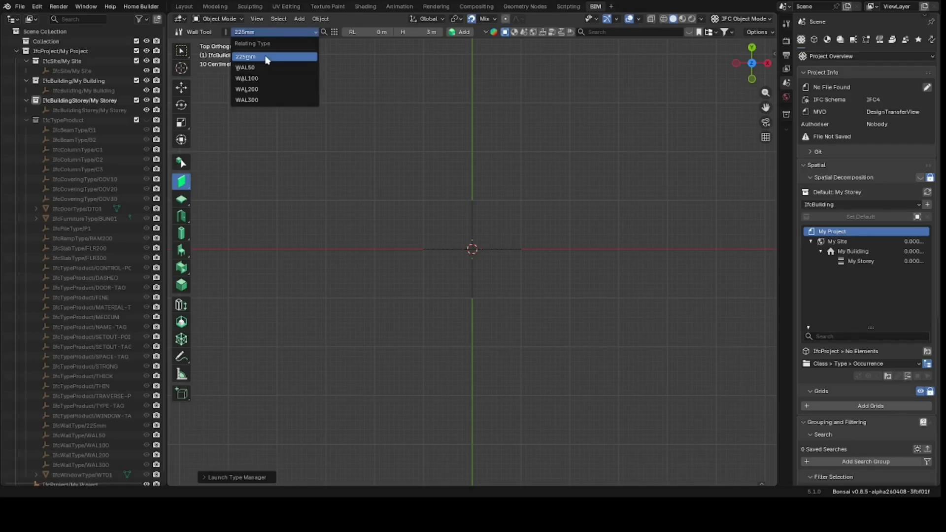
pyautogui.click(266, 57)
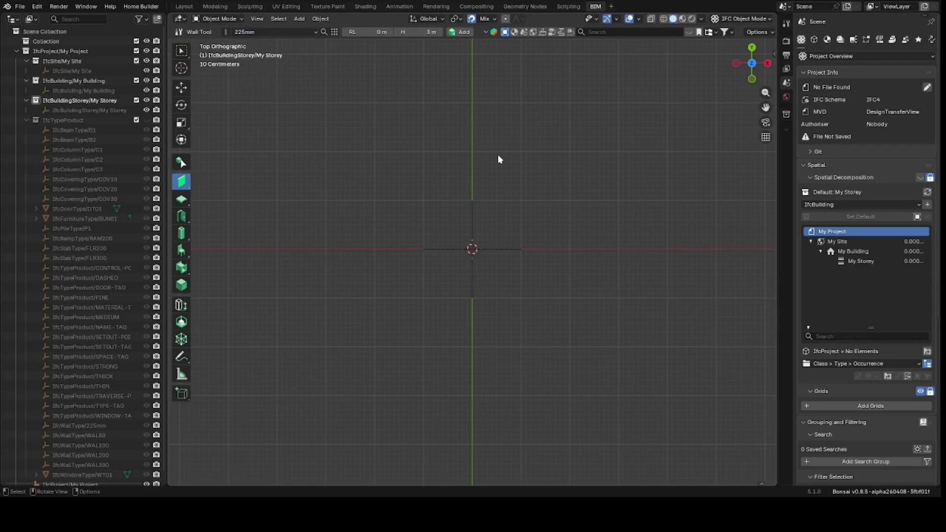
pyautogui.hotkey('shift', 'a')
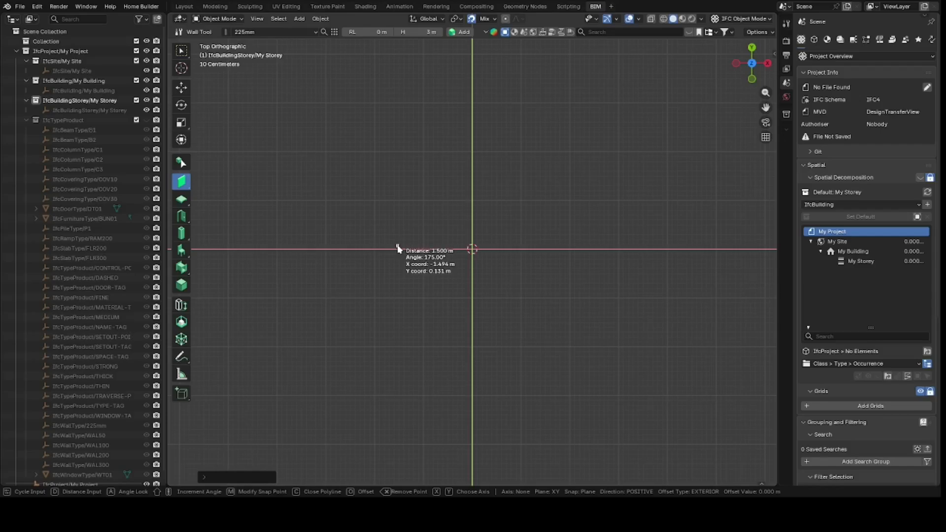
pyautogui.click(389, 249)
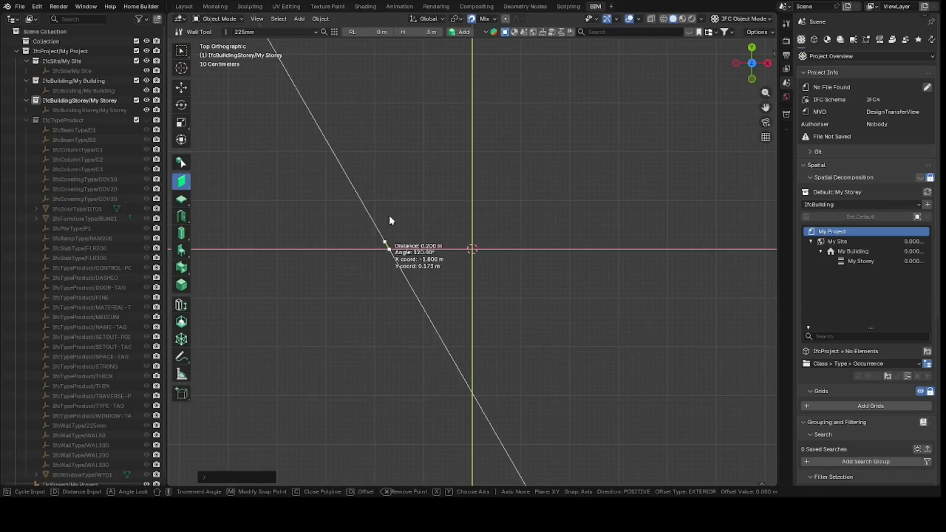
pyautogui.click(389, 142)
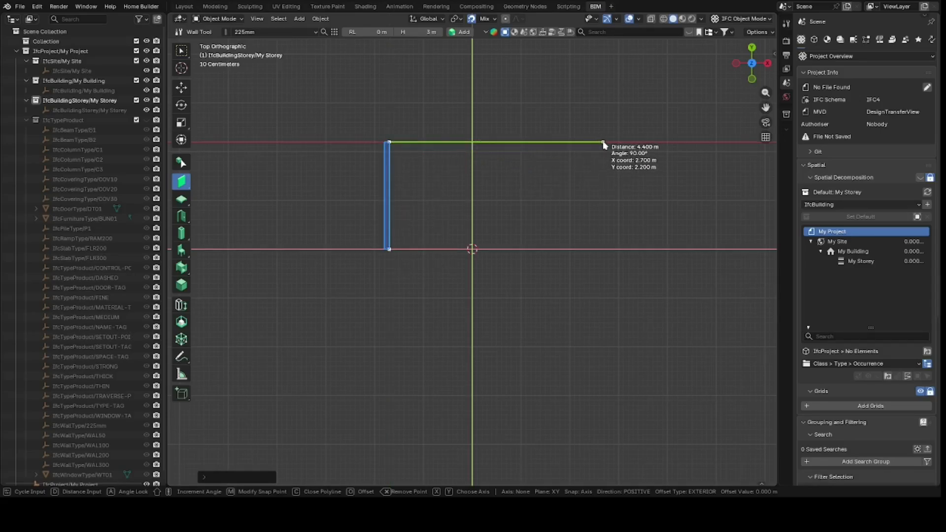
pyautogui.click(604, 140)
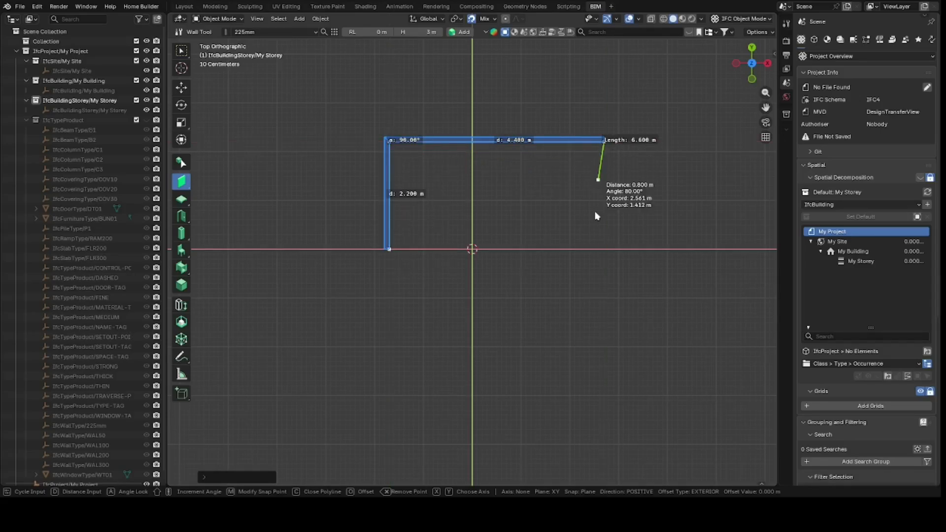
pyautogui.click(605, 316)
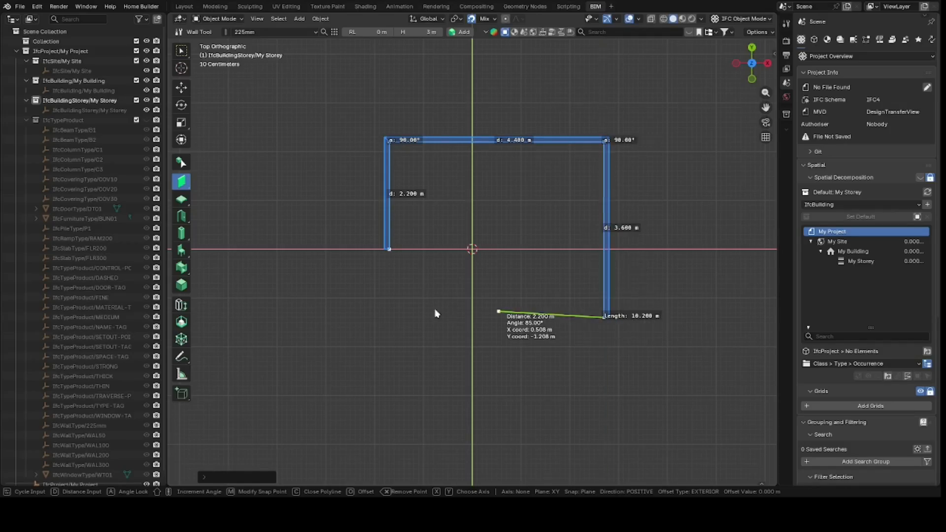
pyautogui.click(371, 318)
pyautogui.click(368, 449)
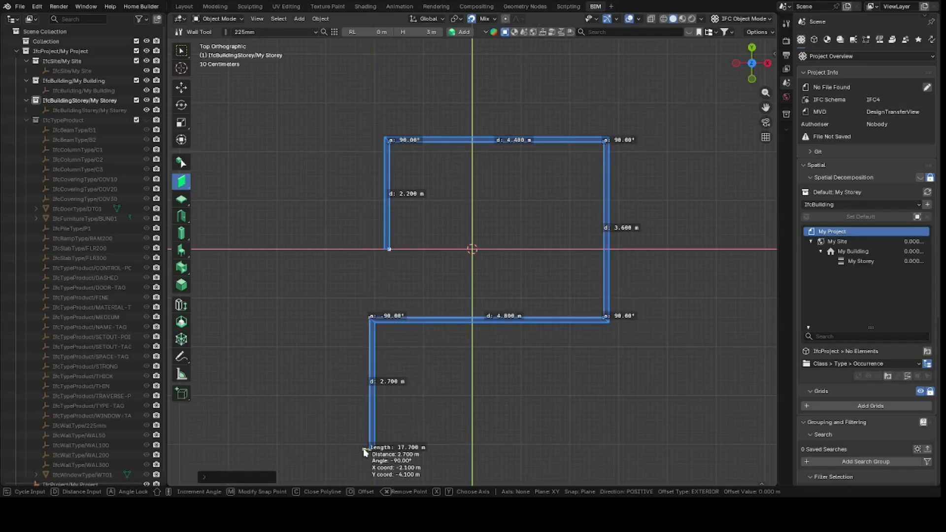
pyautogui.press('Return')
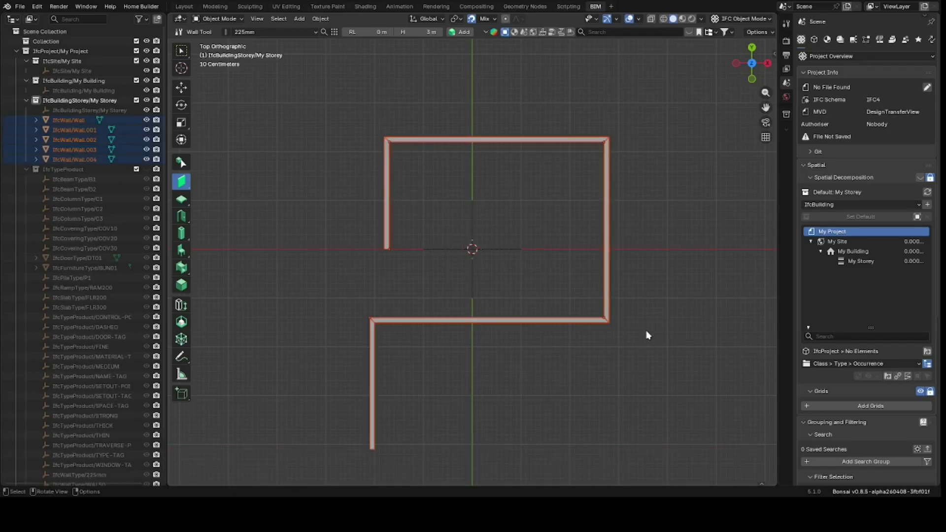
# Select the 4.8 m wall in a perspective view and open its inherited material layer set for editing.
pyautogui.click(700, 93)
pyautogui.moveTo(755, 74); pyautogui.dragTo(683, 191)
pyautogui.scroll(4, 693, 196)
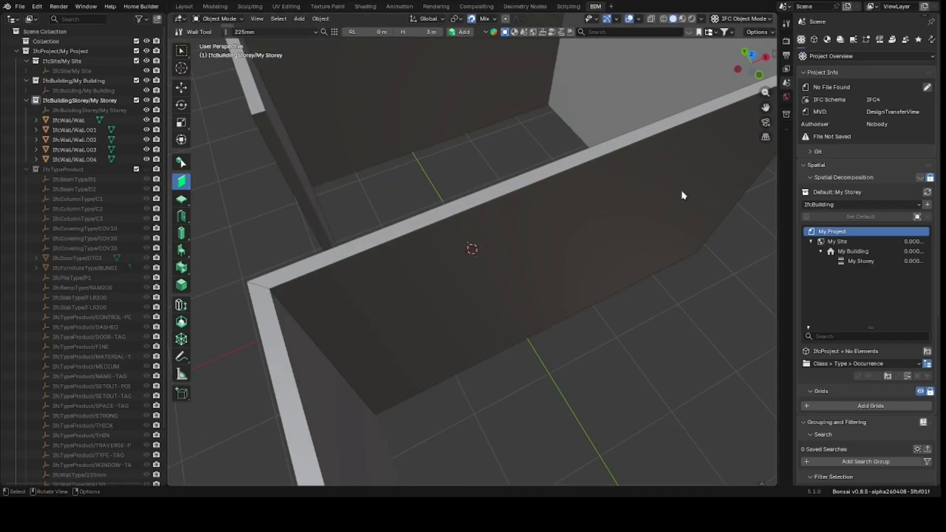
pyautogui.moveTo(758, 69)
pyautogui.mouseDown()
pyautogui.moveTo(724, 38)
pyautogui.moveTo(766, 69)
pyautogui.mouseUp()
pyautogui.scroll(-3, 707, 94)
pyautogui.click(571, 228)
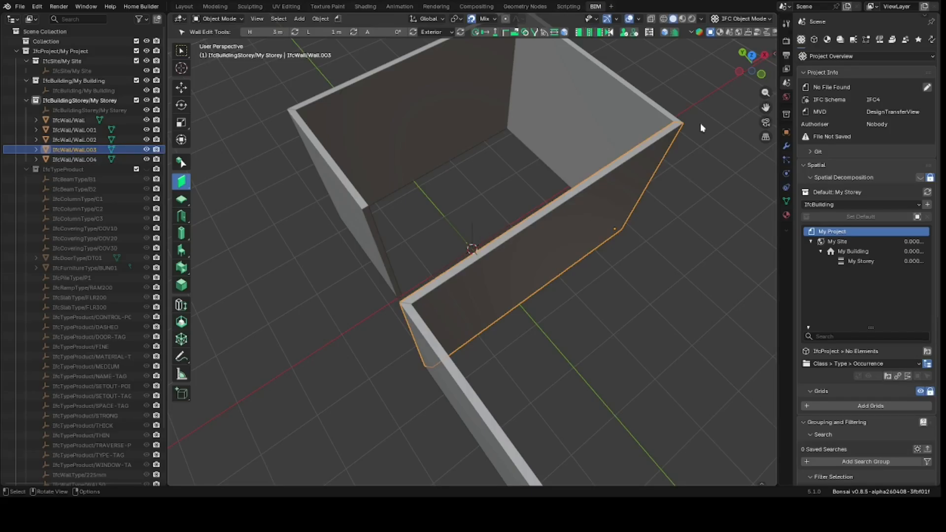
pyautogui.click(827, 42)
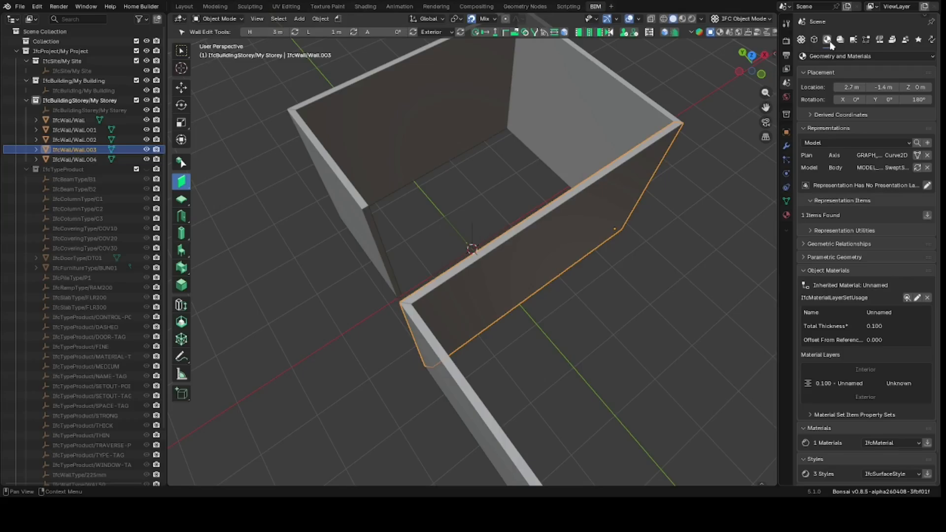
pyautogui.scroll(-1, 862, 277)
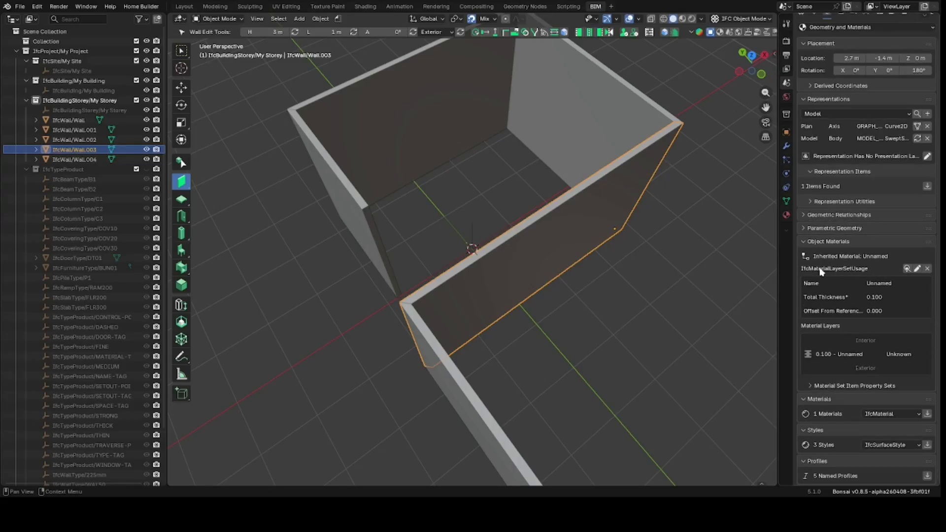
pyautogui.click(918, 269)
pyautogui.scroll(-3, 902, 294)
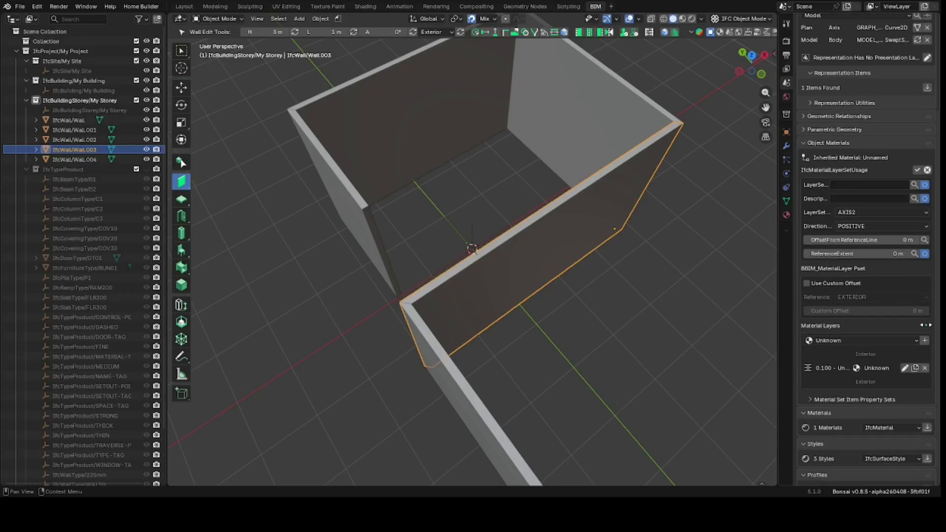
# Set the wall material's layer thickness to 225 mm and save the layer changes.
pyautogui.click(905, 368)
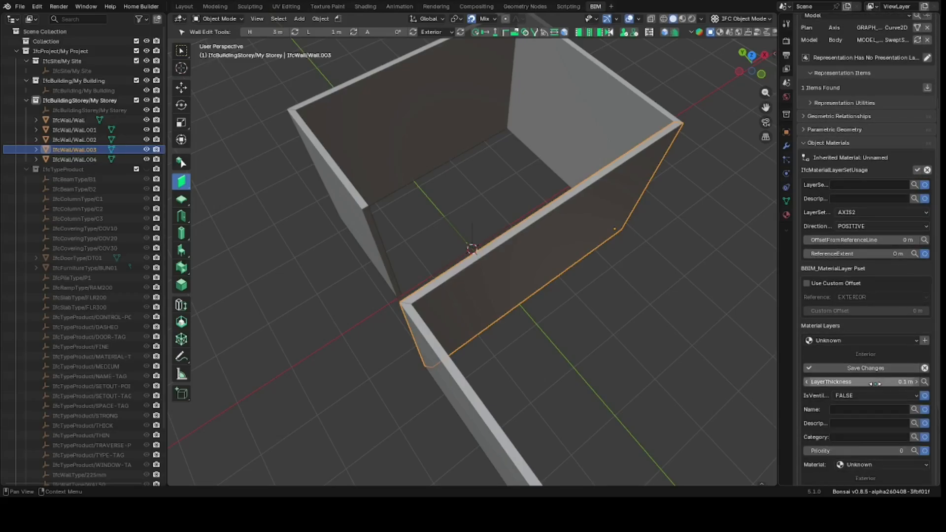
pyautogui.scroll(-4, 875, 383)
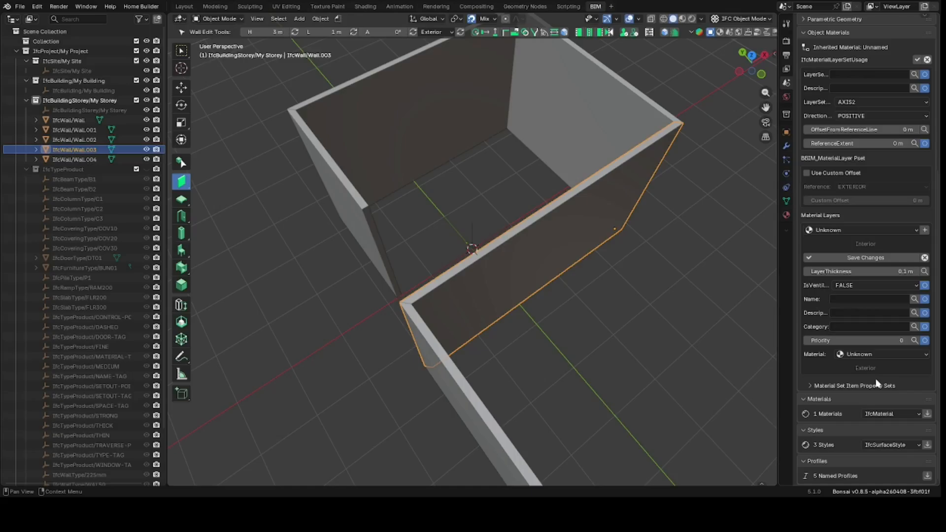
pyautogui.click(871, 274)
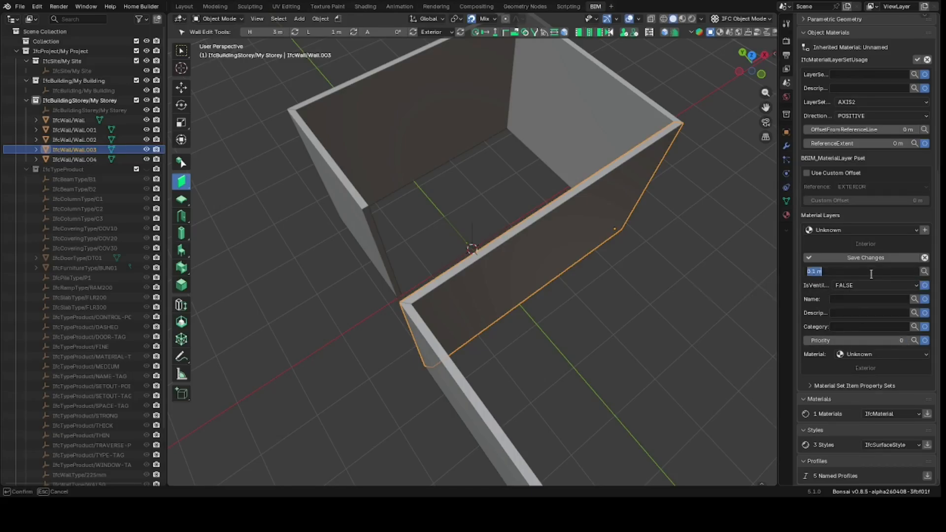
pyautogui.write('225mm')
pyautogui.press('Return')
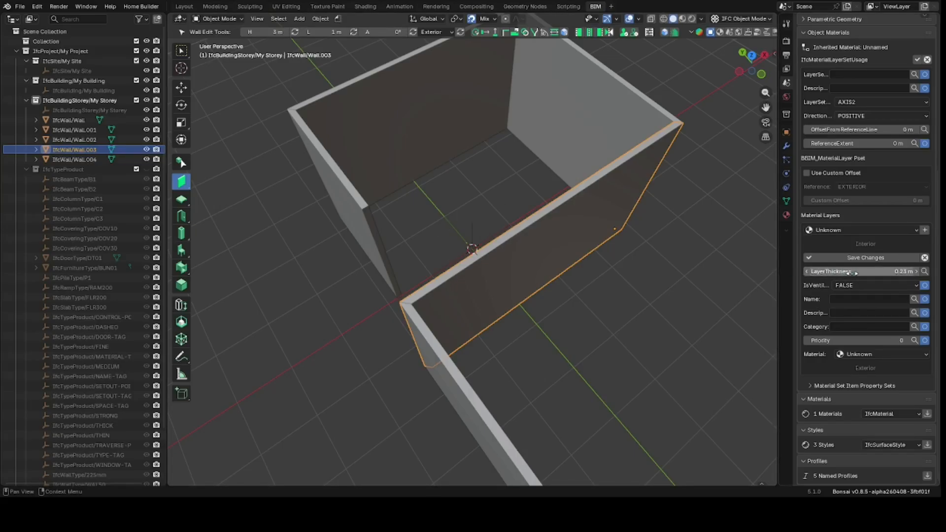
pyautogui.click(861, 257)
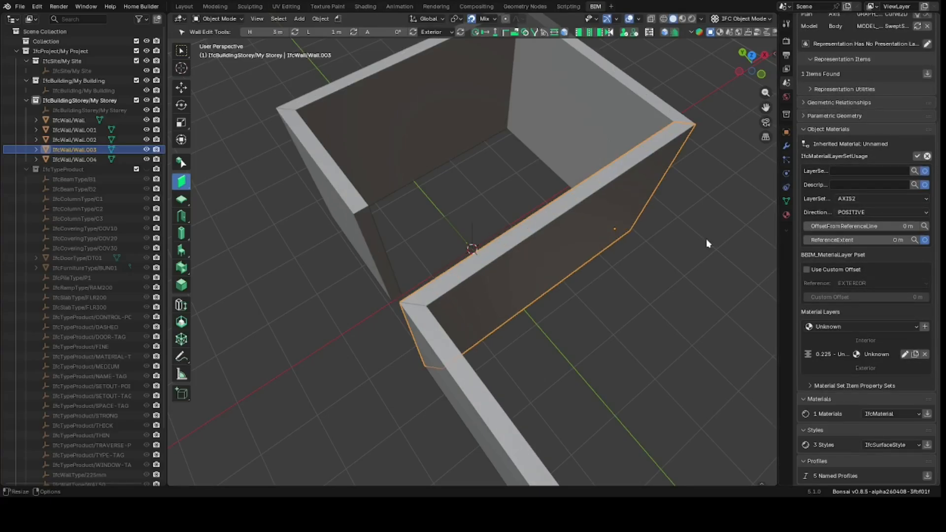
# Inspect the thickened walls from other angles and clear the wall selection.
pyautogui.moveTo(762, 52); pyautogui.dragTo(679, 64)
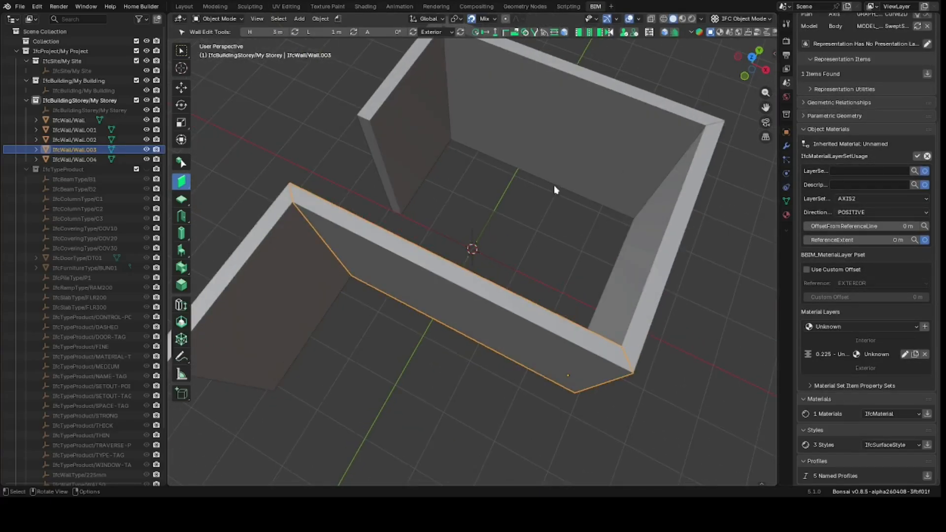
pyautogui.scroll(-6, 572, 188)
pyautogui.click(627, 131)
pyautogui.moveTo(754, 78); pyautogui.dragTo(783, 78)
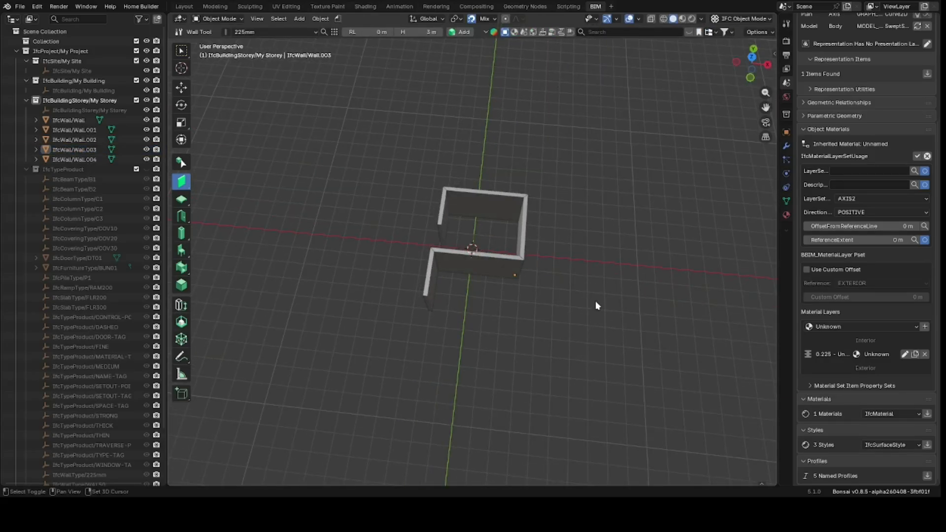
# Draw a separate long straight wall of the 225mm type beside the existing walls and view it in perspective.
pyautogui.hotkey('shift', 'a')
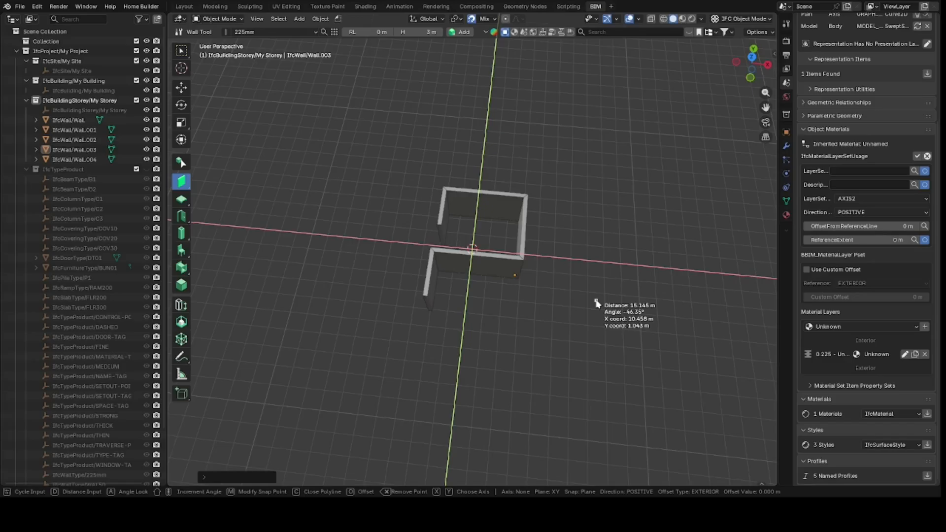
pyautogui.click(586, 357)
pyautogui.click(634, 107)
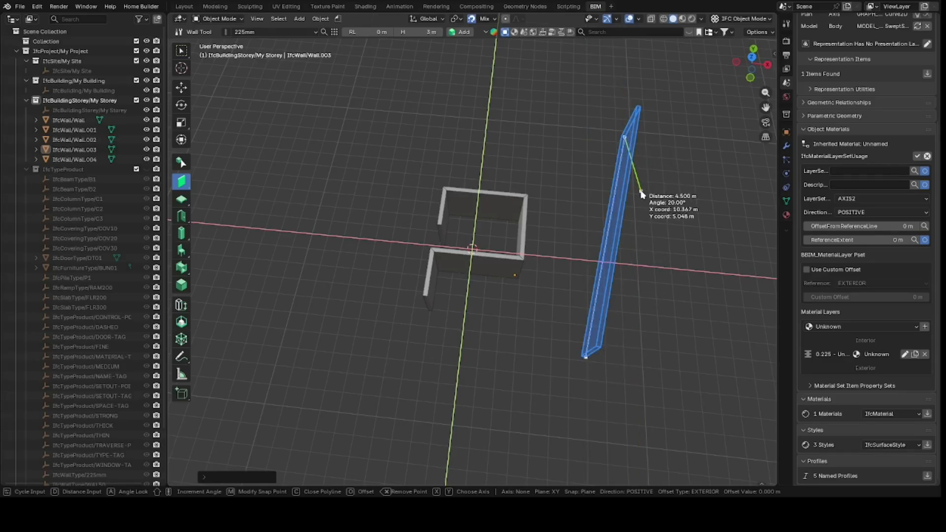
pyautogui.press('Return')
pyautogui.click(674, 182)
pyautogui.moveTo(674, 181); pyautogui.dragTo(638, 249, button='middle')
pyautogui.scroll(3, 637, 248)
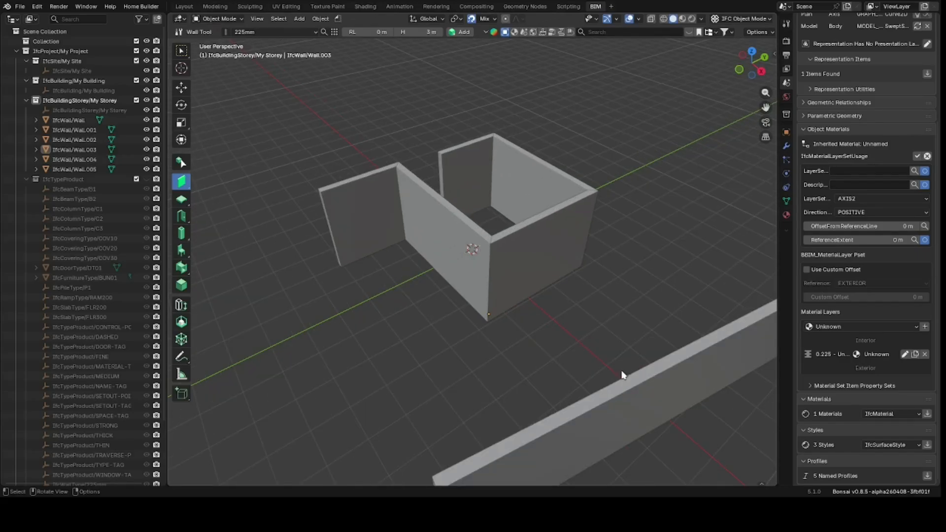
# Select the separate wall, check the thickness of its inherited material layer, and clear the selection.
pyautogui.click(599, 423)
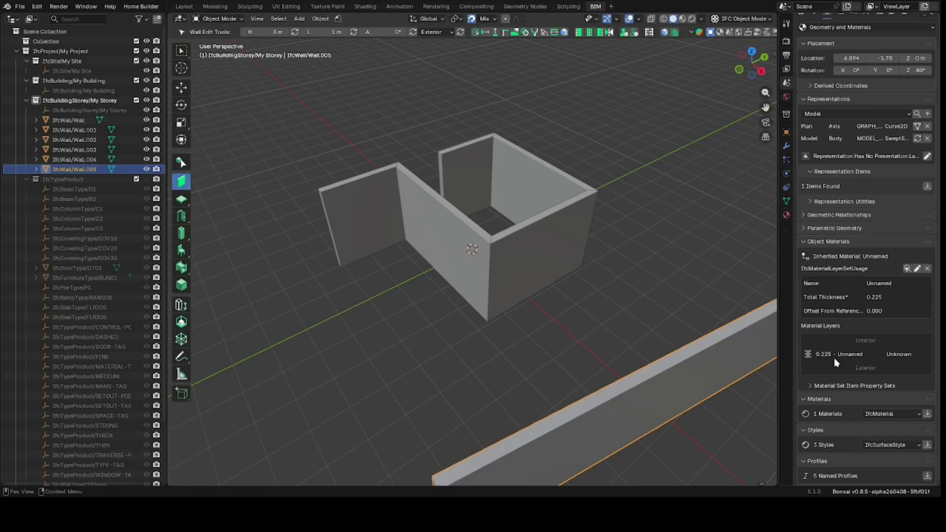
pyautogui.click(674, 231)
pyautogui.scroll(-5, 664, 248)
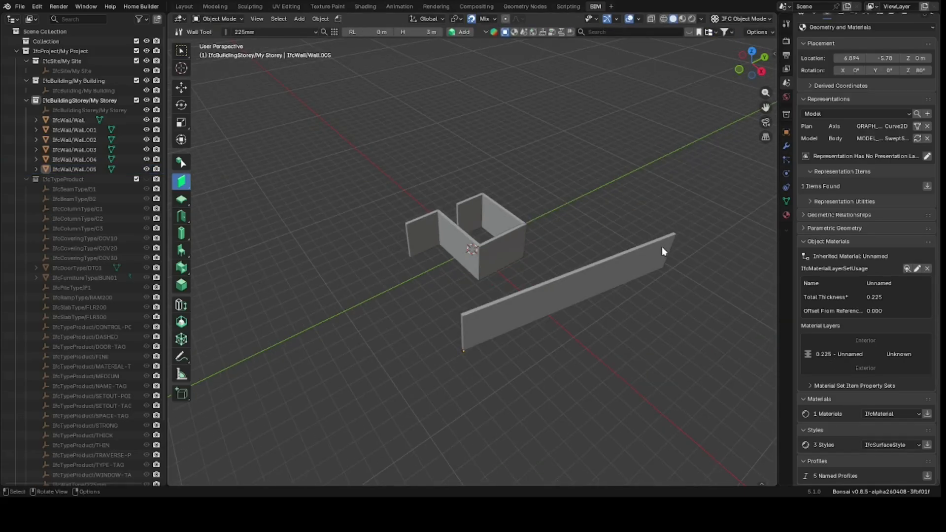
pyautogui.scroll(3, 635, 280)
# Delete the separate wall and the five connected walls, leaving the storey without walls.
pyautogui.click(603, 305)
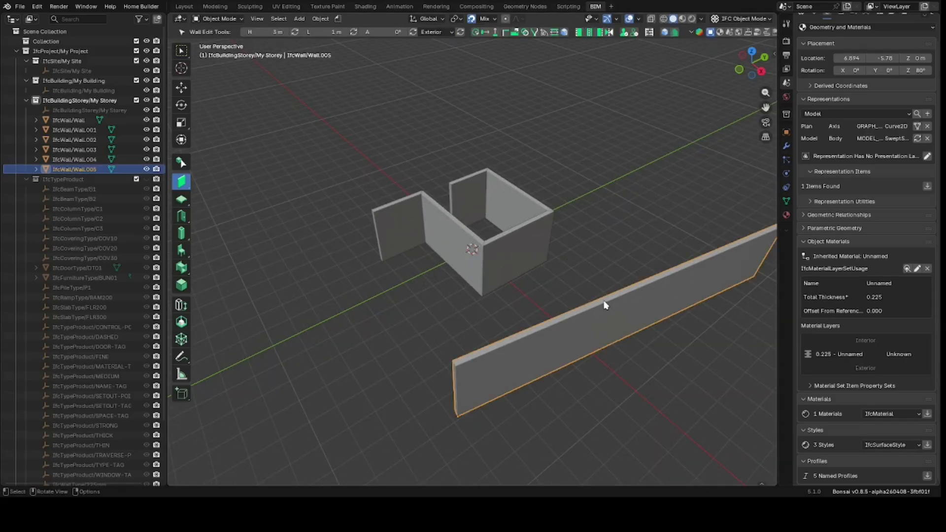
pyautogui.press('Delete')
pyautogui.moveTo(409, 133); pyautogui.dragTo(724, 367)
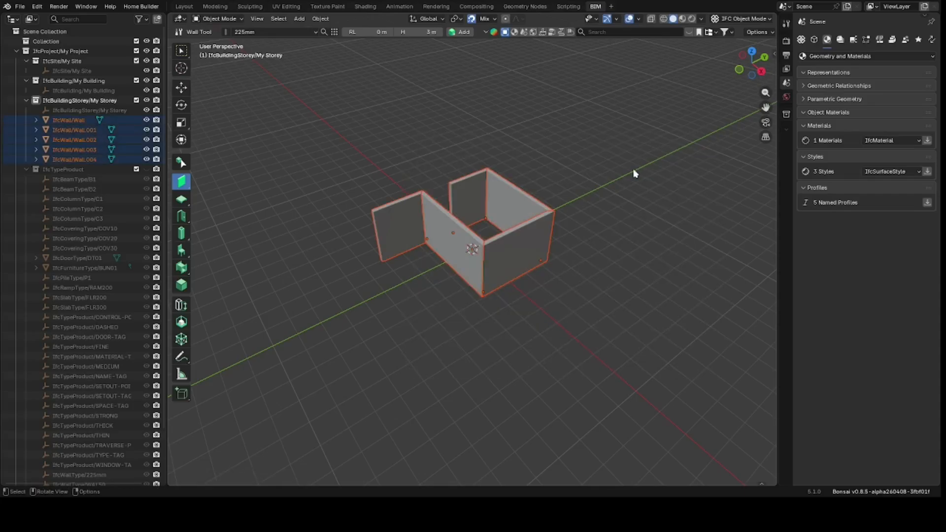
pyautogui.click(633, 171)
pyautogui.moveTo(758, 63); pyautogui.dragTo(803, 67)
pyautogui.moveTo(405, 96); pyautogui.dragTo(633, 347)
pyautogui.press('Delete')
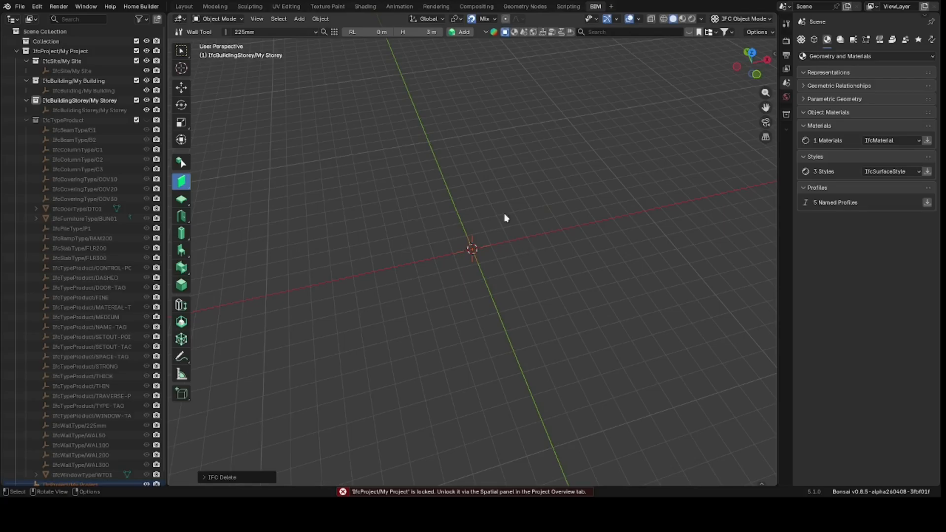
pyautogui.moveTo(750, 58); pyautogui.dragTo(771, 62)
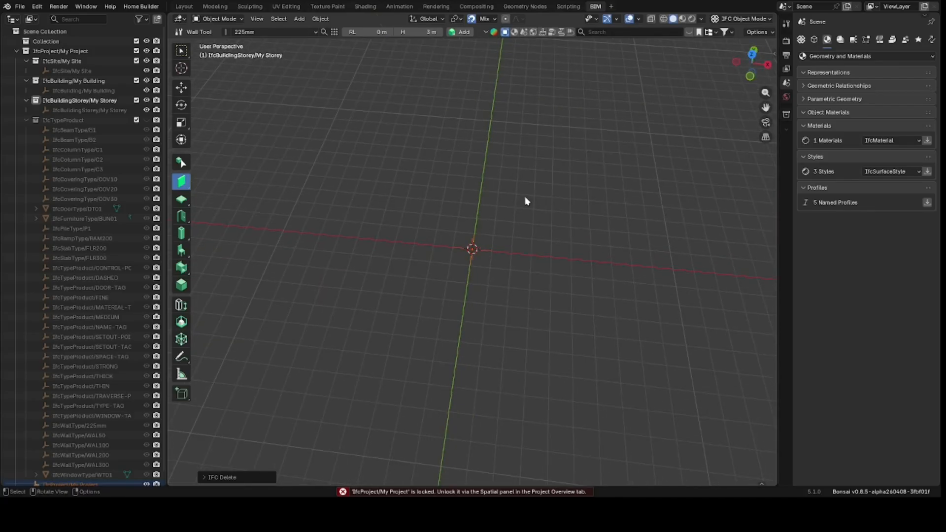
# Switch from the Wall tool to the Railing tool in the same tool group and return to the Wall tool.
pyautogui.click(183, 183)
pyautogui.click(229, 203)
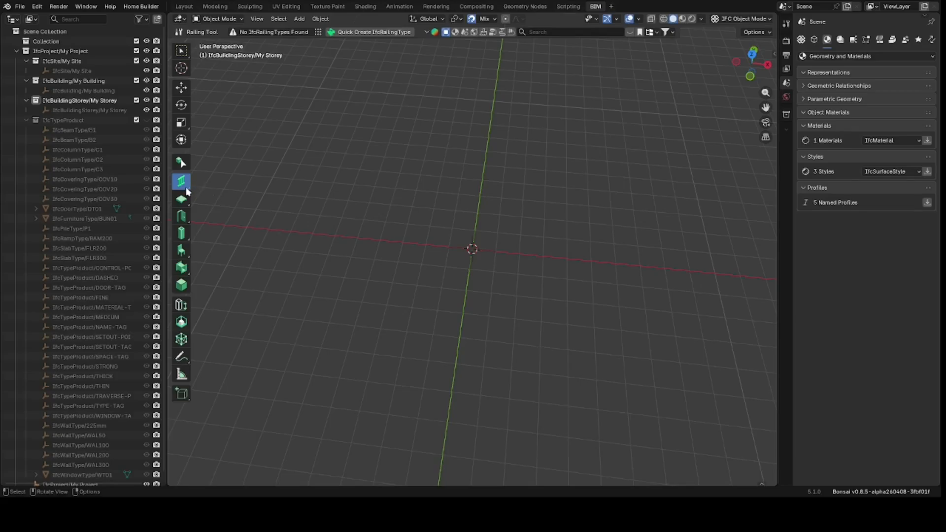
pyautogui.moveTo(186, 188); pyautogui.dragTo(226, 190)
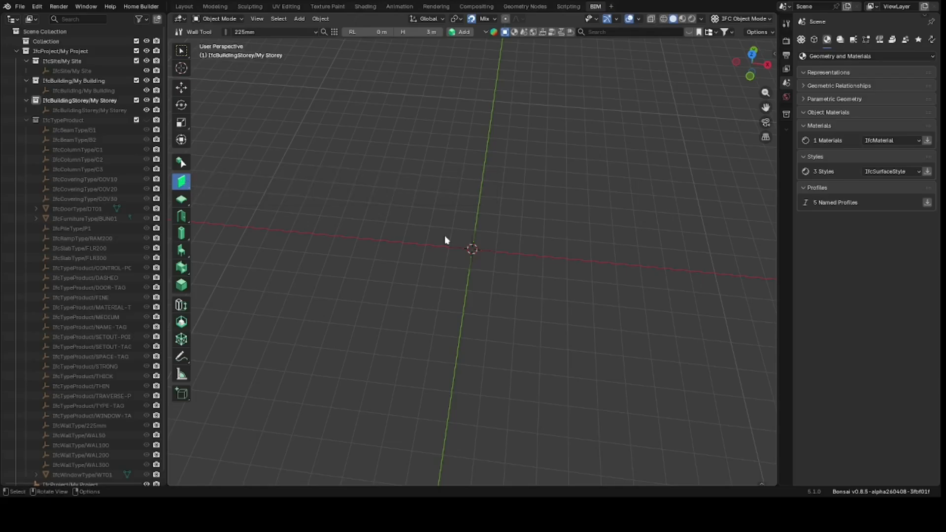
# In top view, draw WAL200 walls 7.5 m, 10 m and 8 m long at right angles and close the loop with a fourth wall.
pyautogui.press('KP_7')
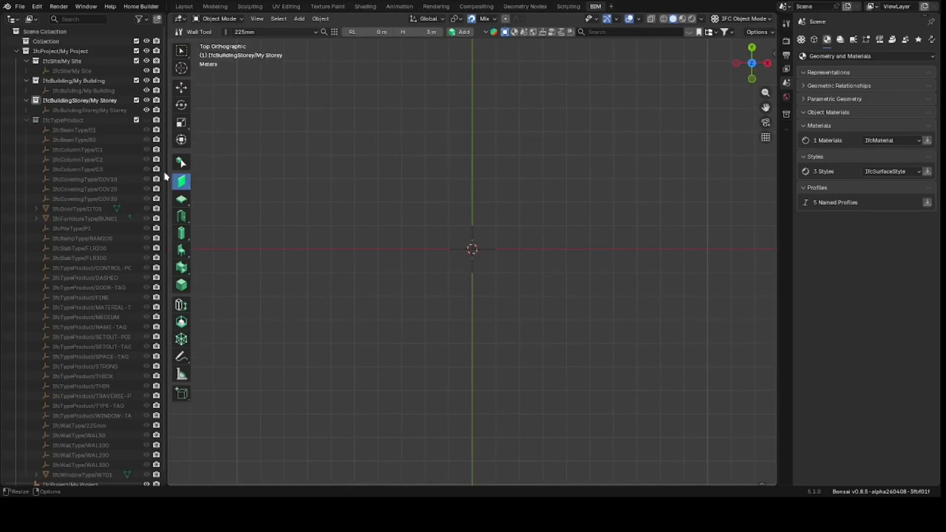
pyautogui.click(273, 31)
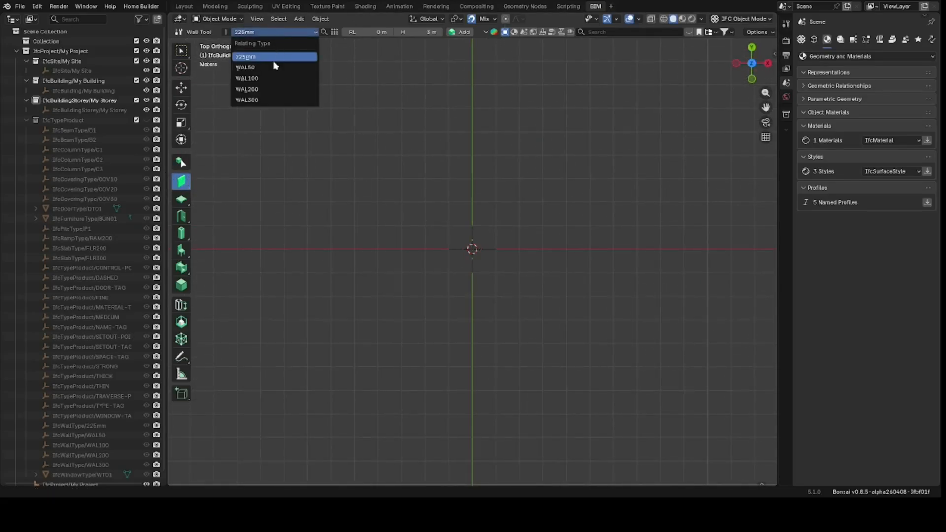
pyautogui.click(261, 90)
pyautogui.hotkey('shift', 'a')
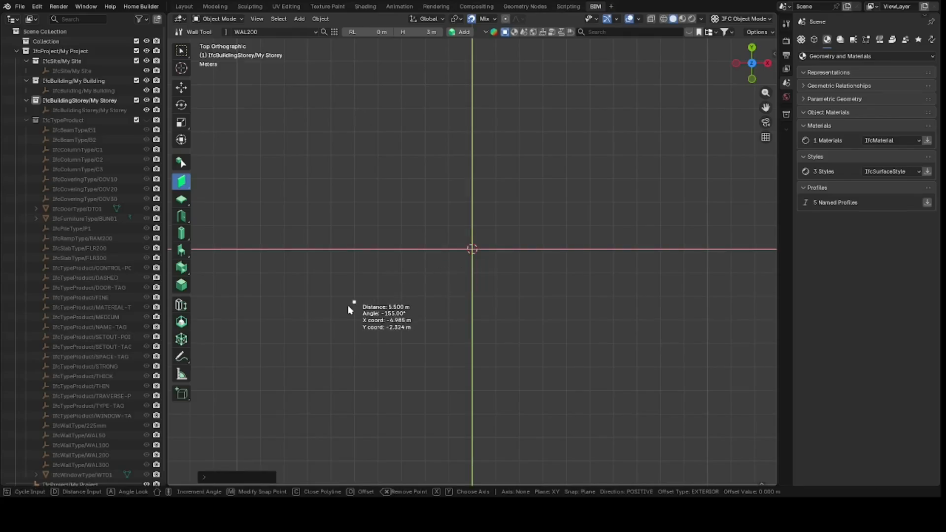
pyautogui.click(344, 309)
pyautogui.click(345, 131)
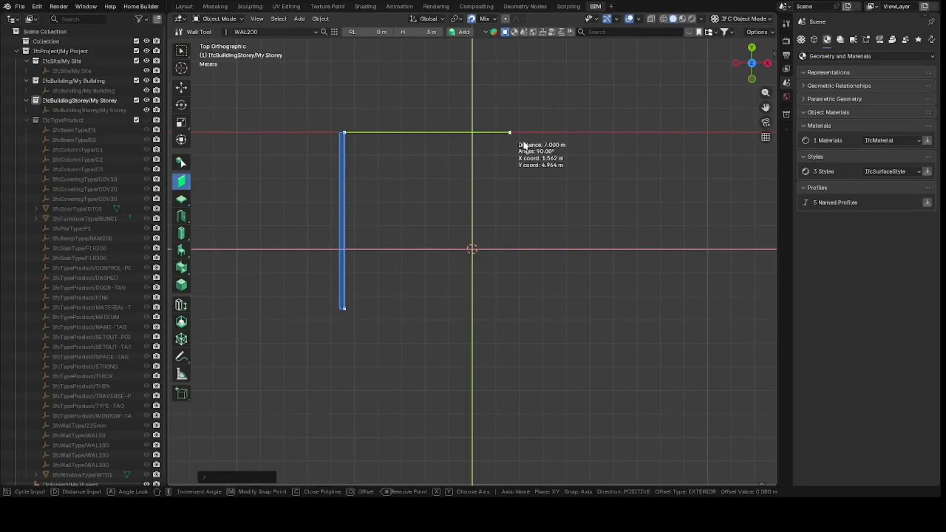
pyautogui.click(580, 132)
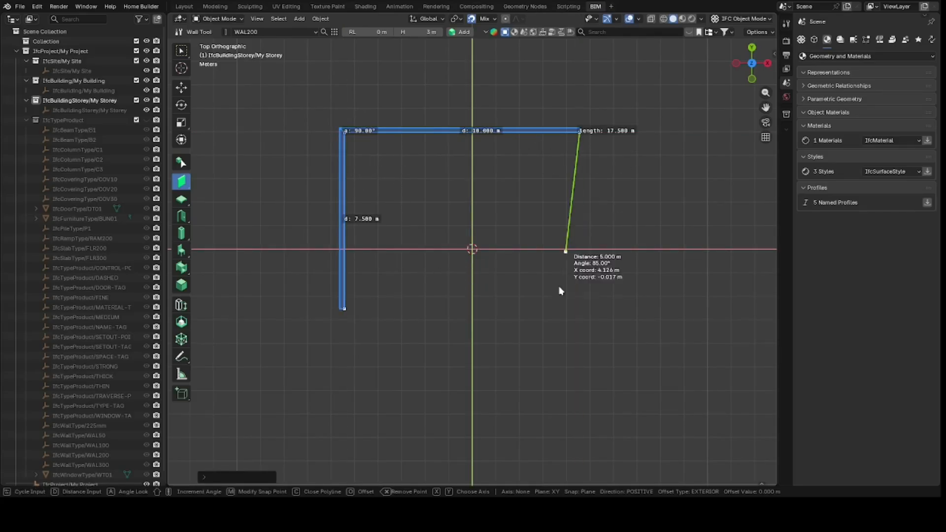
pyautogui.click(574, 322)
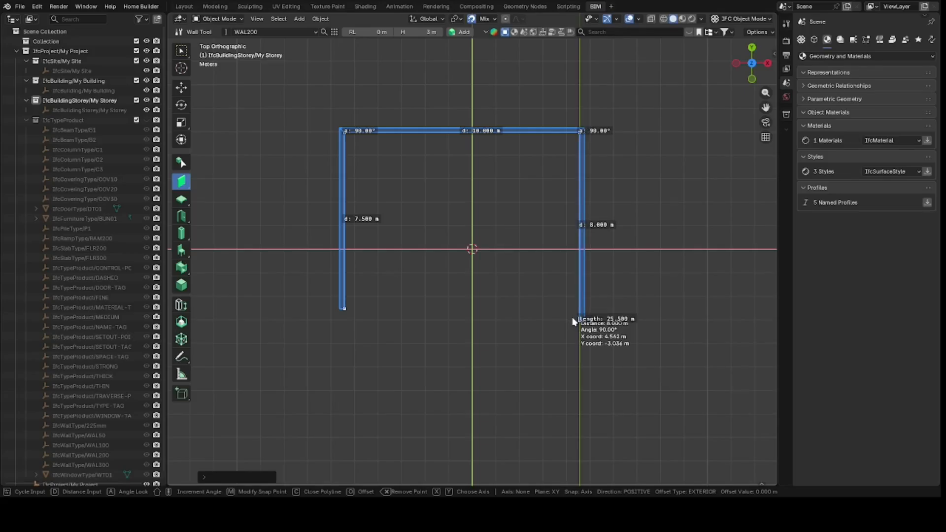
pyautogui.press('c')
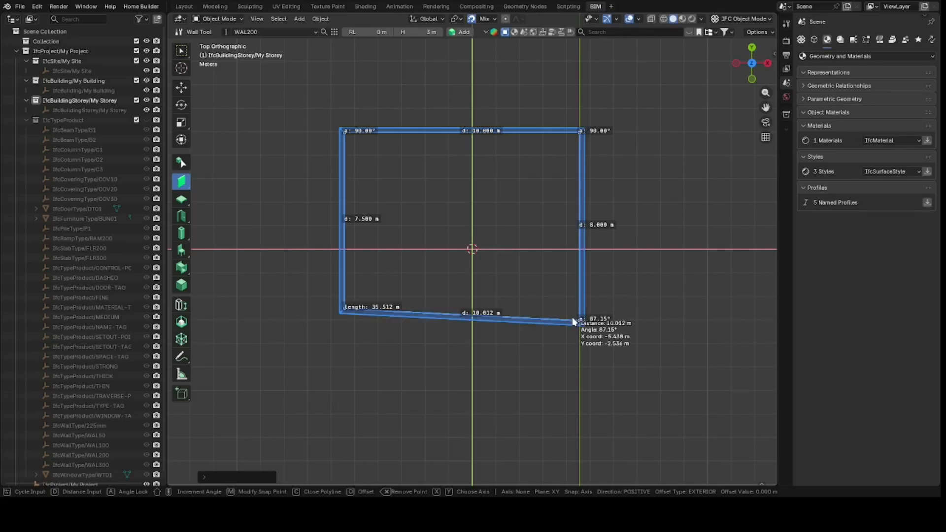
pyautogui.press('Return')
# Inspect the closed wall enclosure in perspective from several angles and return to the top view.
pyautogui.click(660, 170)
pyautogui.scroll(1, 556, 201)
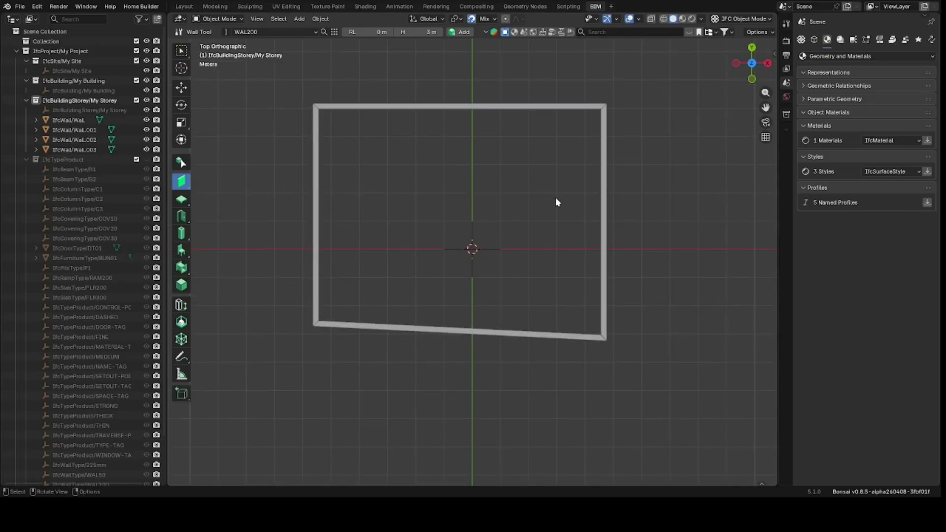
pyautogui.scroll(-3, 556, 201)
pyautogui.moveTo(556, 201); pyautogui.dragTo(517, 153, button='middle')
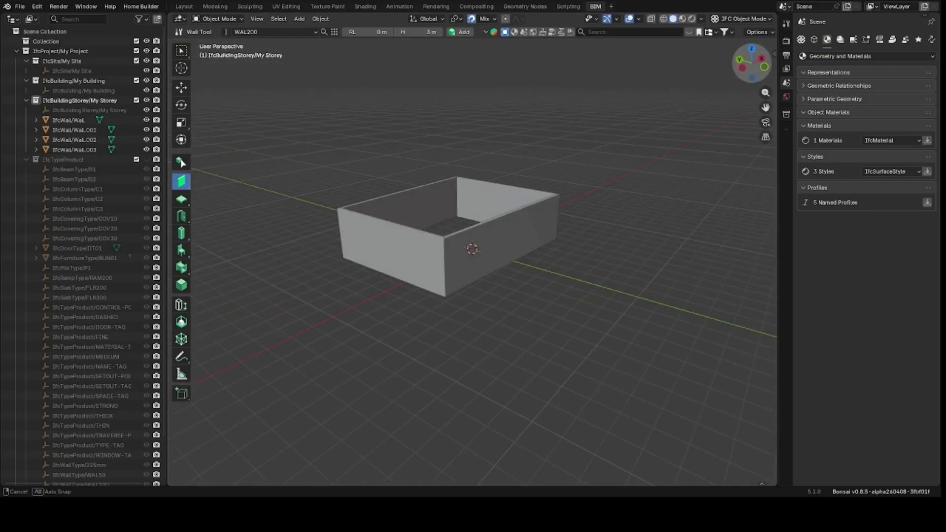
pyautogui.moveTo(751, 63); pyautogui.dragTo(714, 121)
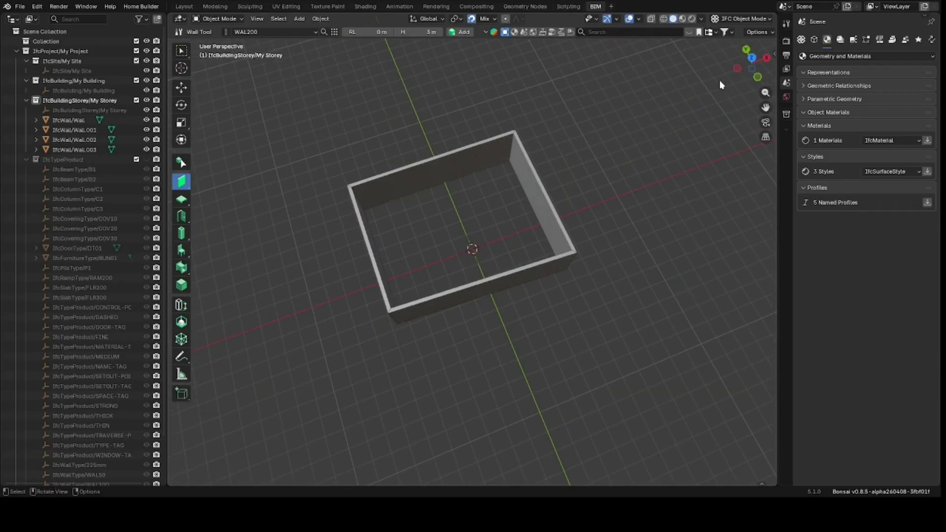
pyautogui.press('KP_7')
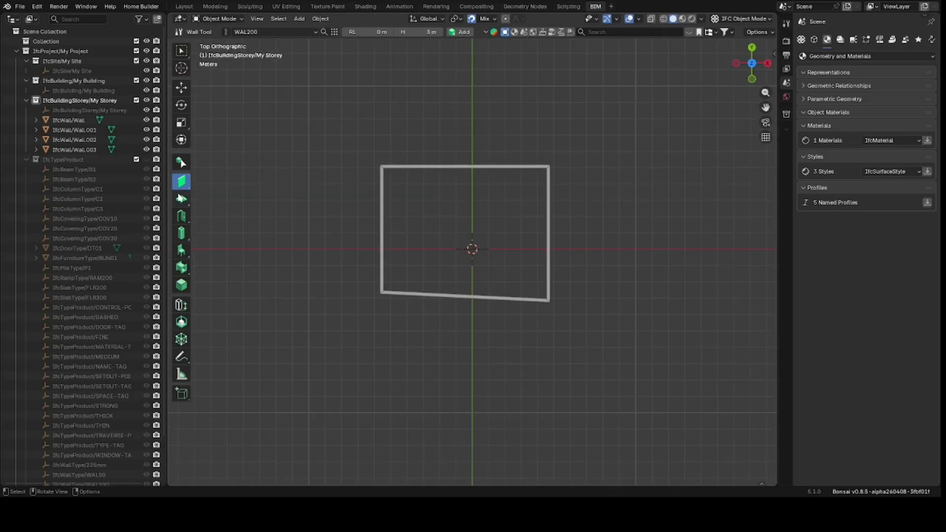
# Activate the Slab tool and duplicate the FLR200 slab type in the Type Manager.
pyautogui.click(181, 199)
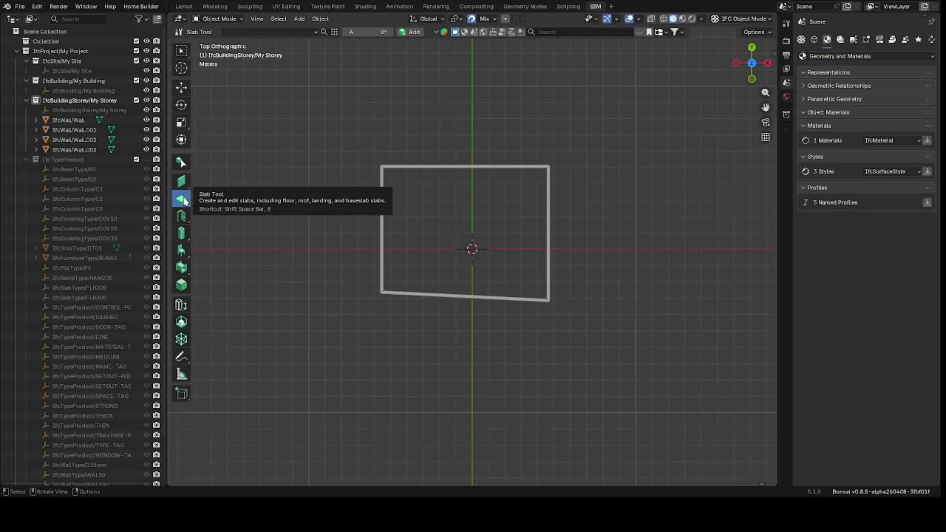
pyautogui.click(313, 31)
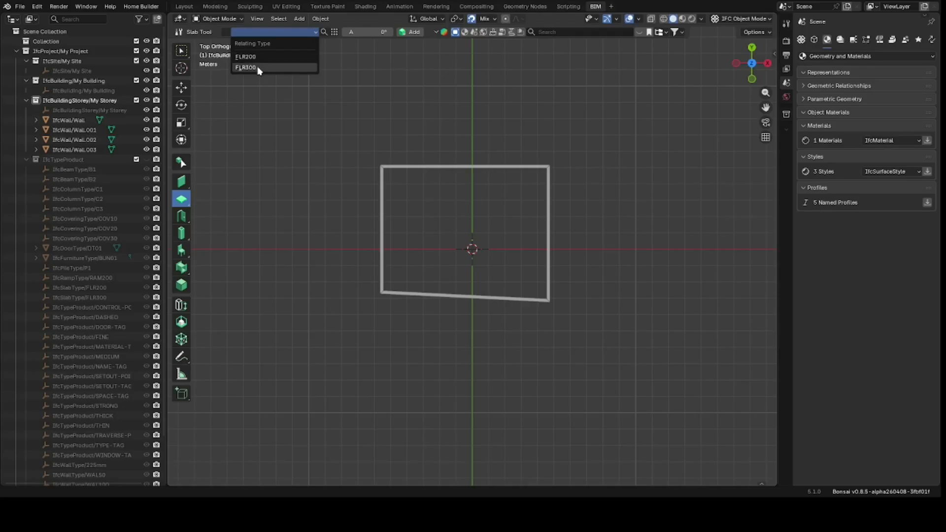
pyautogui.click(335, 31)
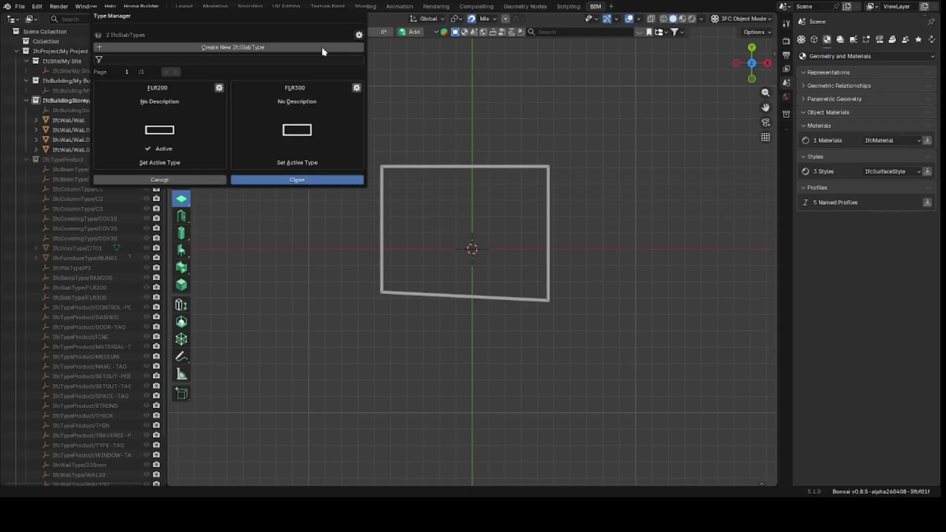
pyautogui.click(271, 243)
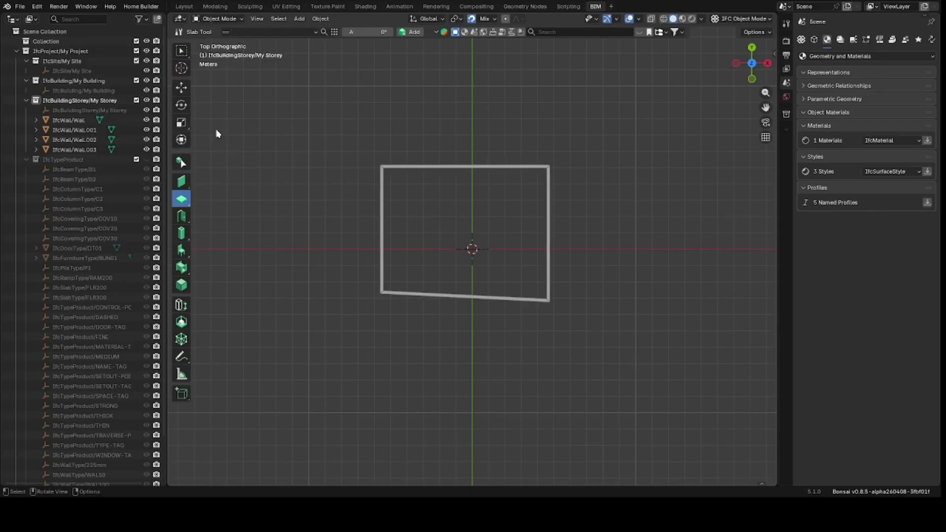
pyautogui.click(304, 33)
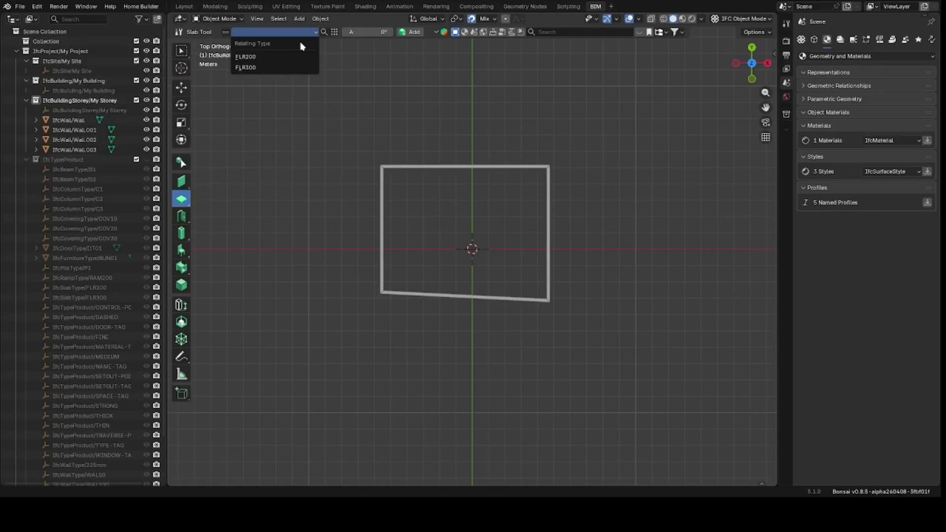
pyautogui.click(335, 32)
pyautogui.click(217, 90)
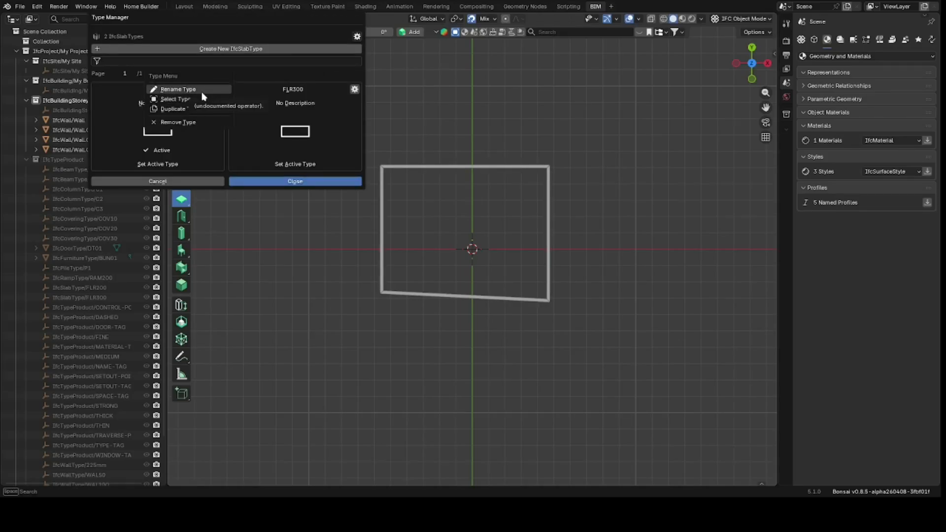
pyautogui.click(193, 110)
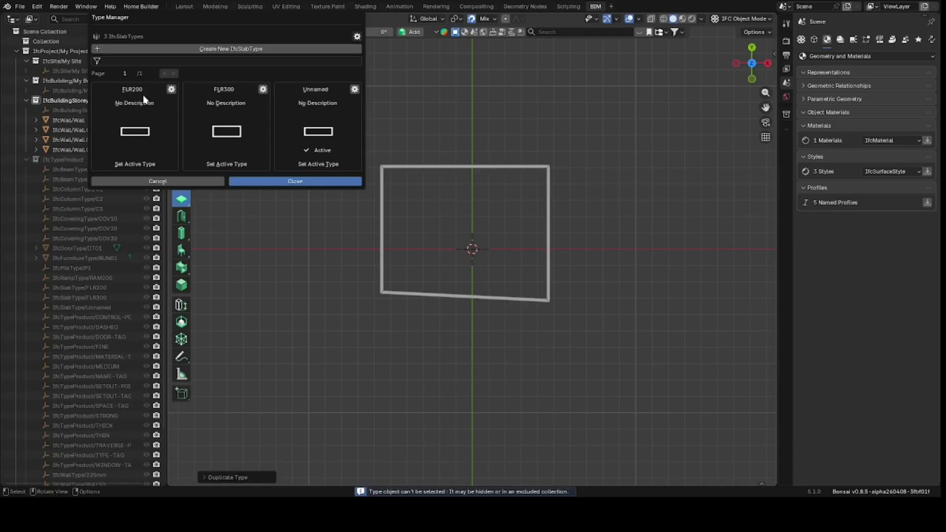
# Rename the duplicated slab type to 150mm and close the Type Manager.
pyautogui.click(355, 89)
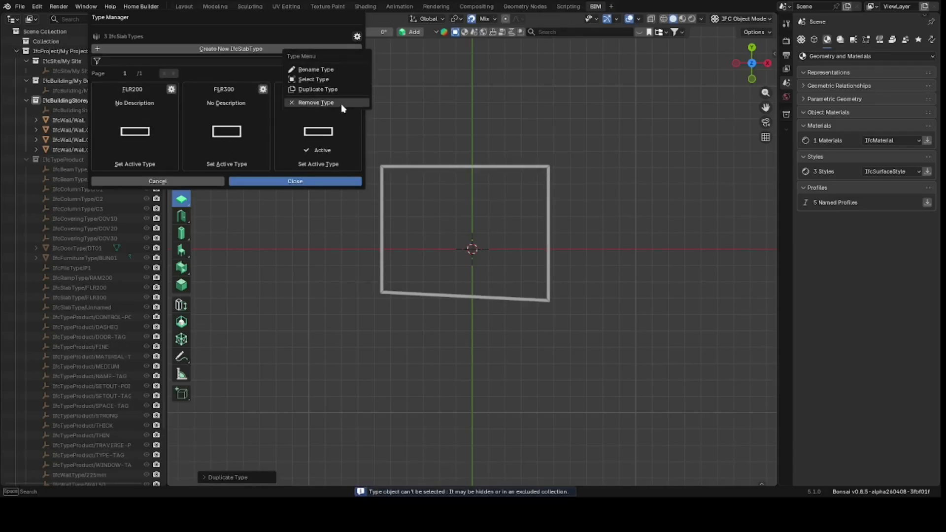
pyautogui.click(325, 74)
pyautogui.click(261, 73)
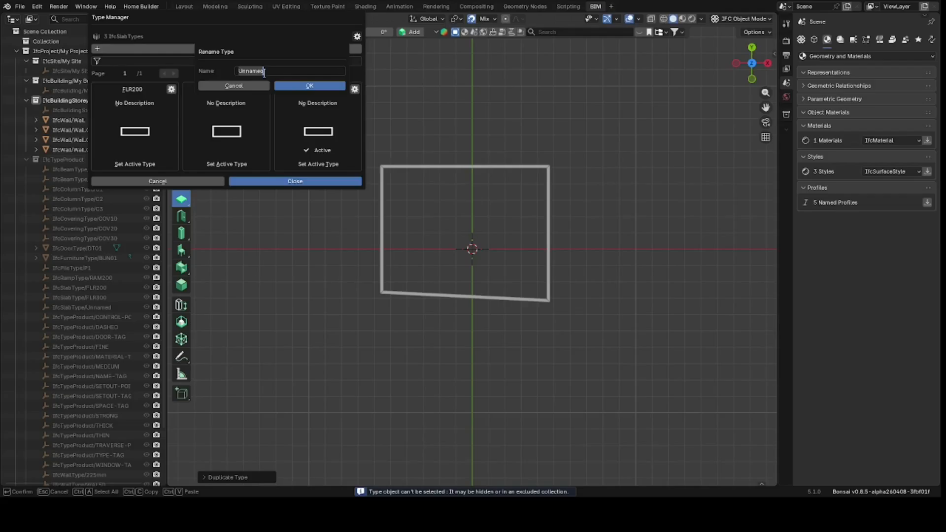
pyautogui.write('15')
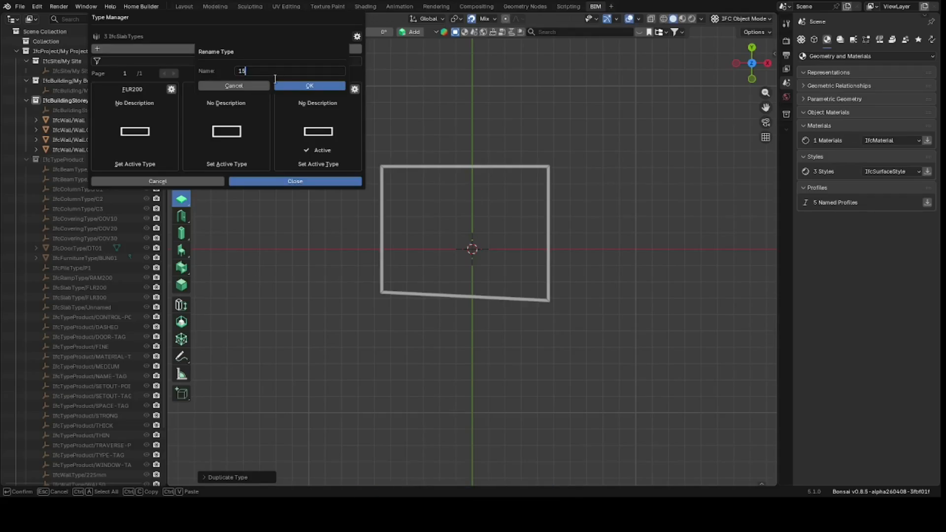
pyautogui.write('0mm')
pyautogui.press('Return')
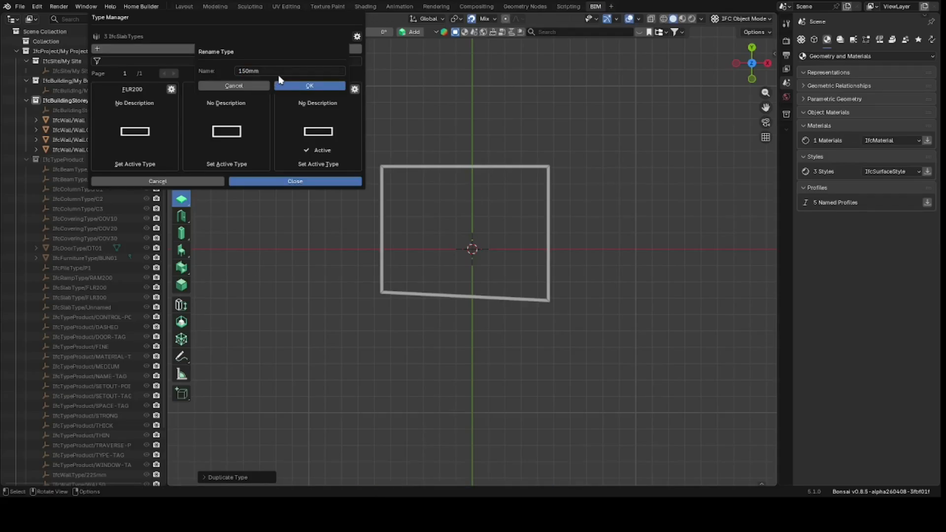
pyautogui.click(294, 84)
pyautogui.click(289, 182)
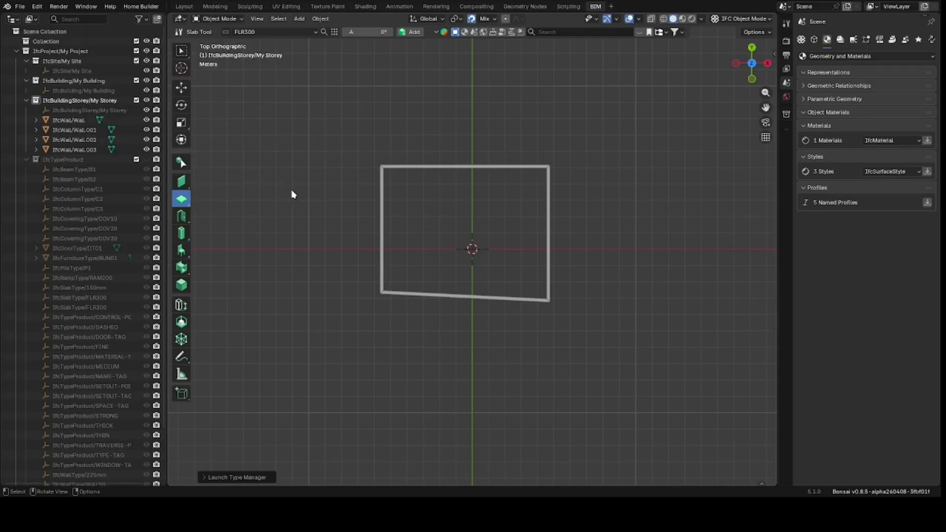
# Draw a slab of type 150mm around the outer corners of the closed wall enclosure.
pyautogui.click(274, 31)
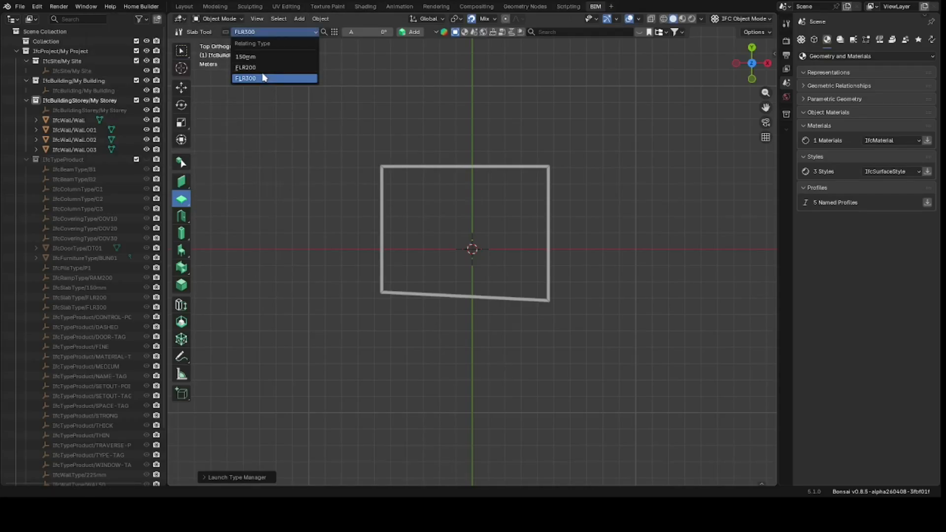
pyautogui.click(260, 56)
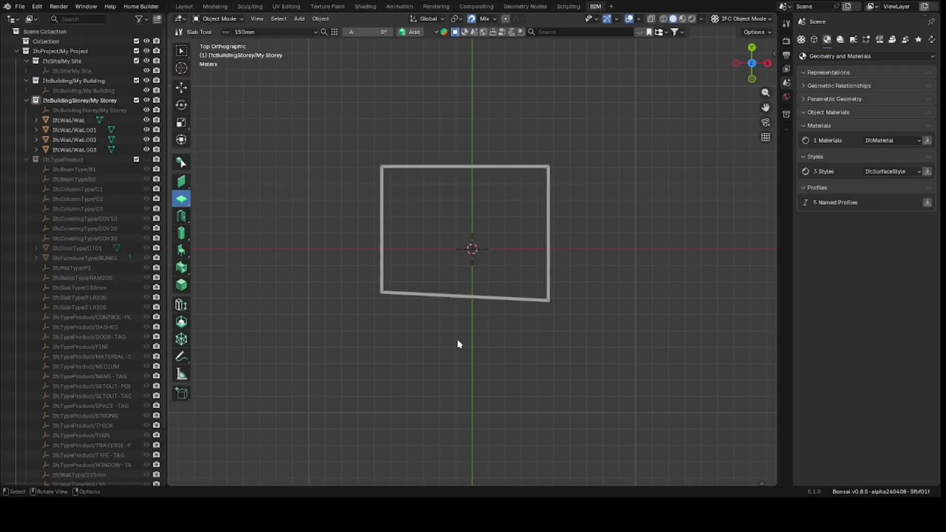
pyautogui.hotkey('shift', 'a')
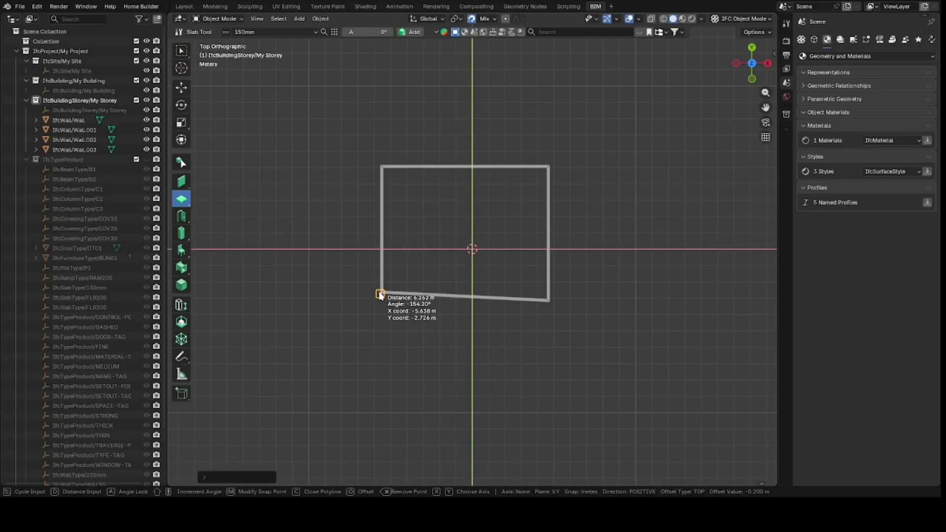
pyautogui.click(380, 294)
pyautogui.click(381, 166)
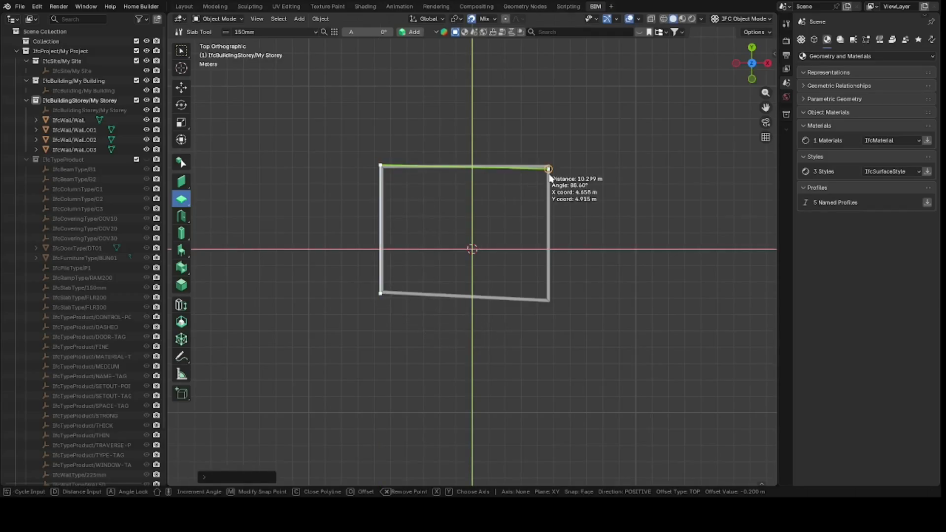
pyautogui.click(550, 175)
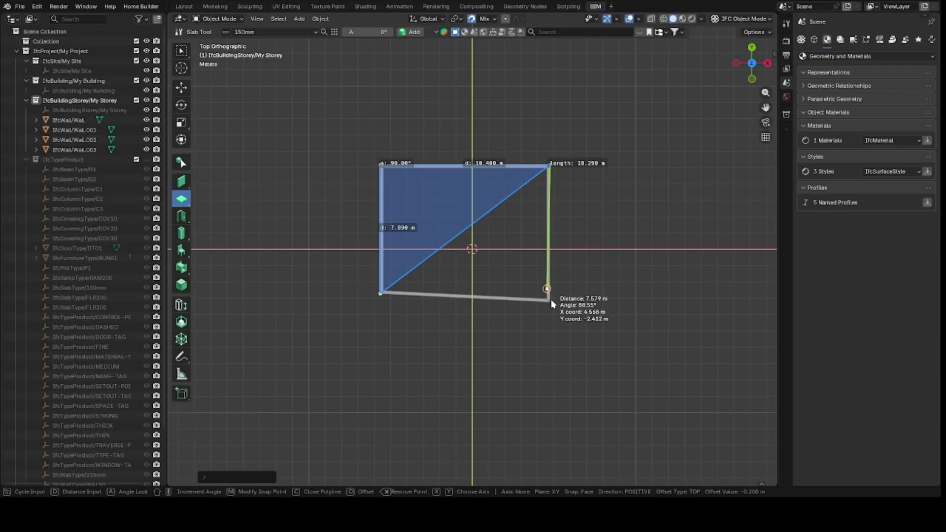
pyautogui.click(551, 301)
pyautogui.rightClick(553, 302)
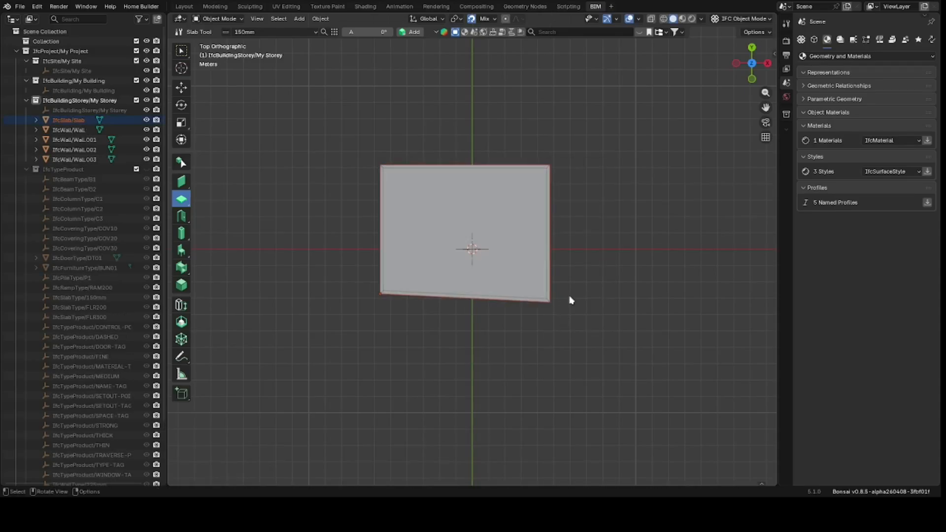
# Select the slab and set its material layer thickness to 0.15 m, saving the layer change.
pyautogui.moveTo(751, 65); pyautogui.dragTo(775, 12)
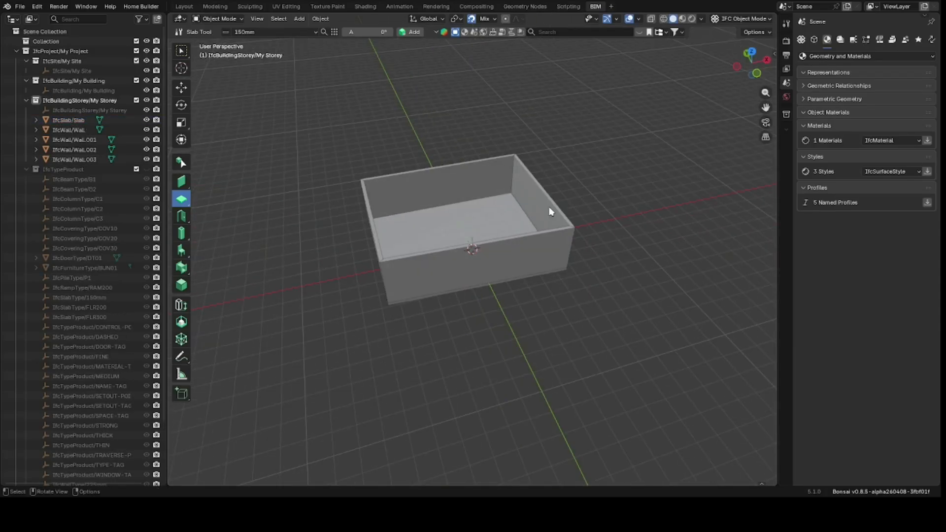
pyautogui.click(503, 216)
pyautogui.moveTo(754, 65); pyautogui.dragTo(761, 74)
pyautogui.scroll(3, 525, 295)
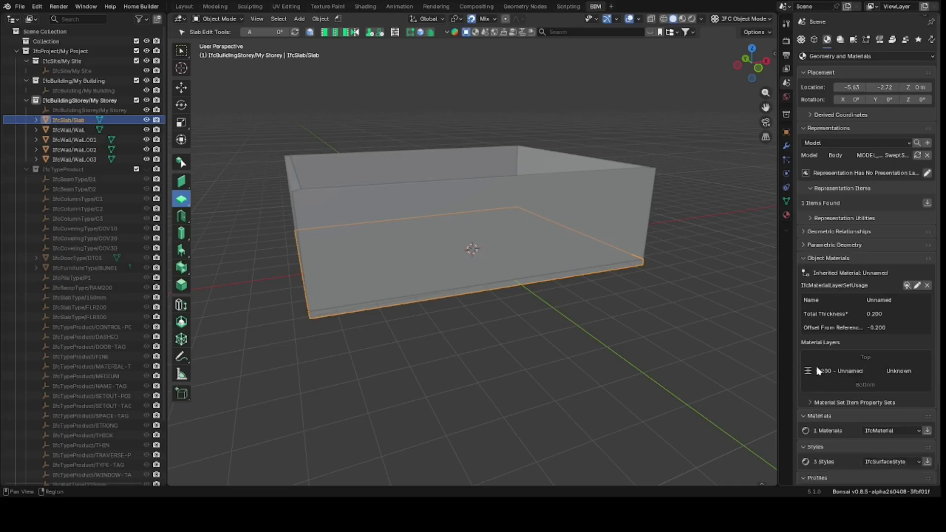
pyautogui.scroll(-1, 820, 370)
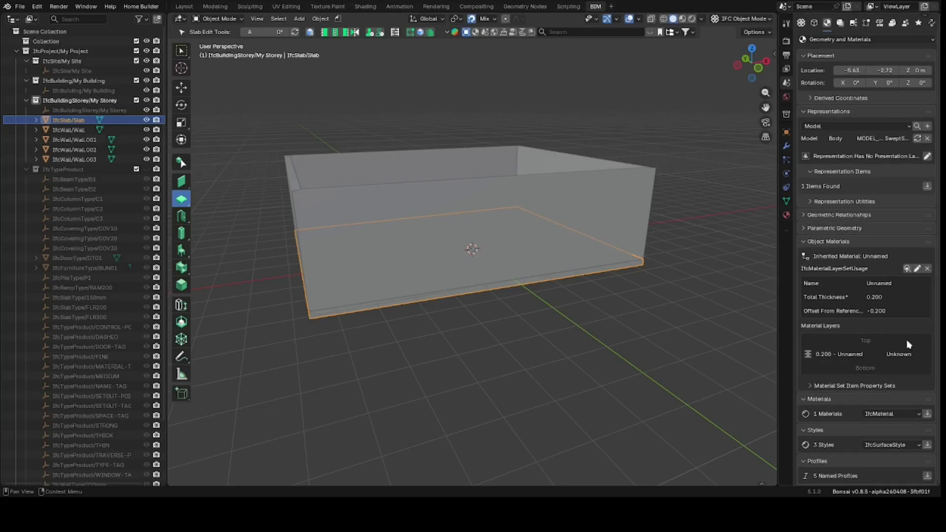
pyautogui.click(917, 268)
pyautogui.scroll(-5, 849, 298)
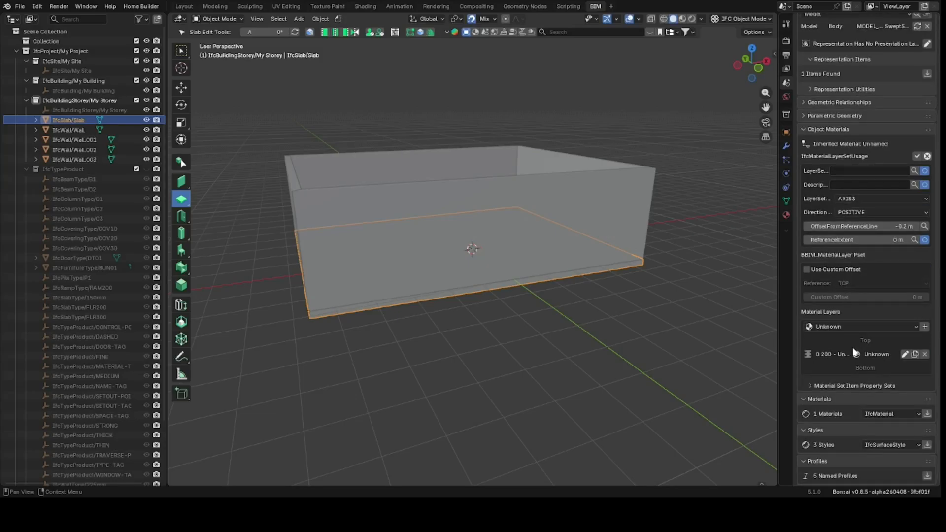
pyautogui.click(905, 356)
pyautogui.click(897, 368)
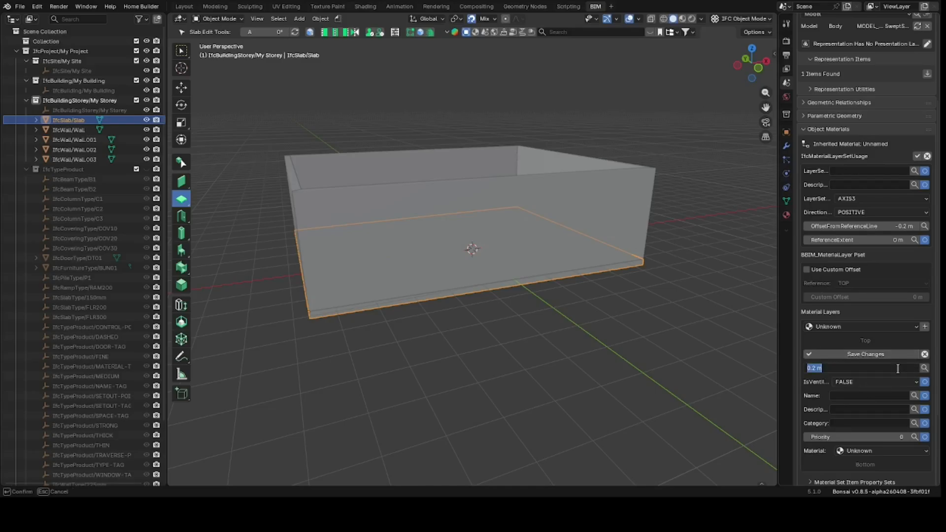
pyautogui.write('15')
pyautogui.press('Return')
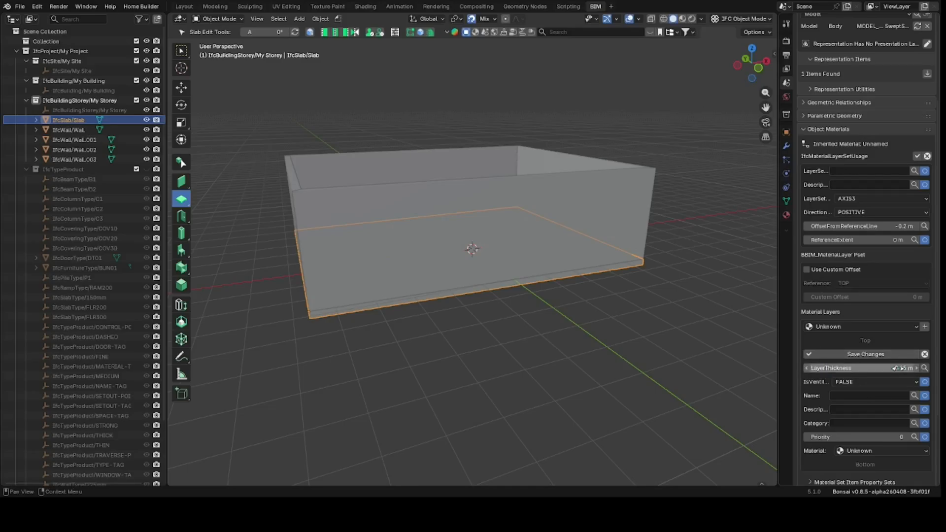
pyautogui.click(848, 354)
pyautogui.click(661, 300)
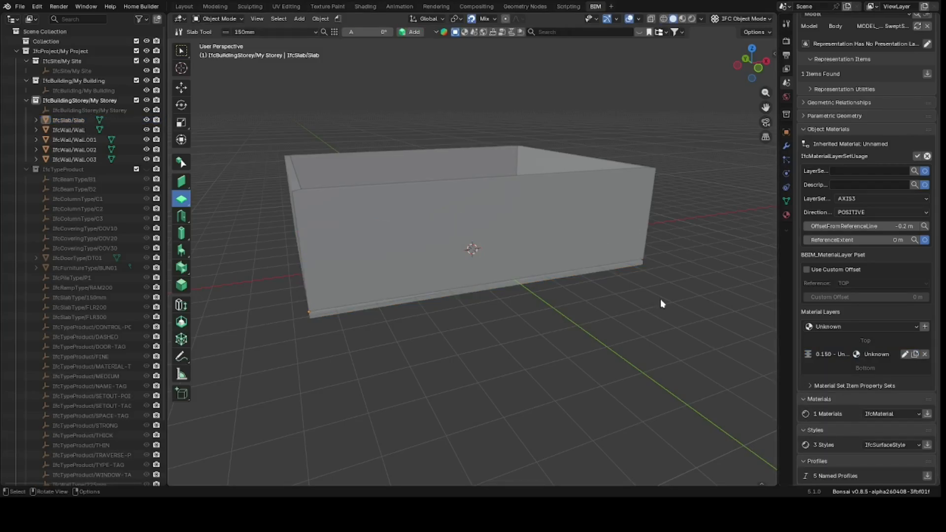
# Examine the slab's fit beneath the walls from several perspective angles.
pyautogui.click(633, 267)
pyautogui.click(705, 178)
pyautogui.moveTo(747, 64); pyautogui.dragTo(725, 181)
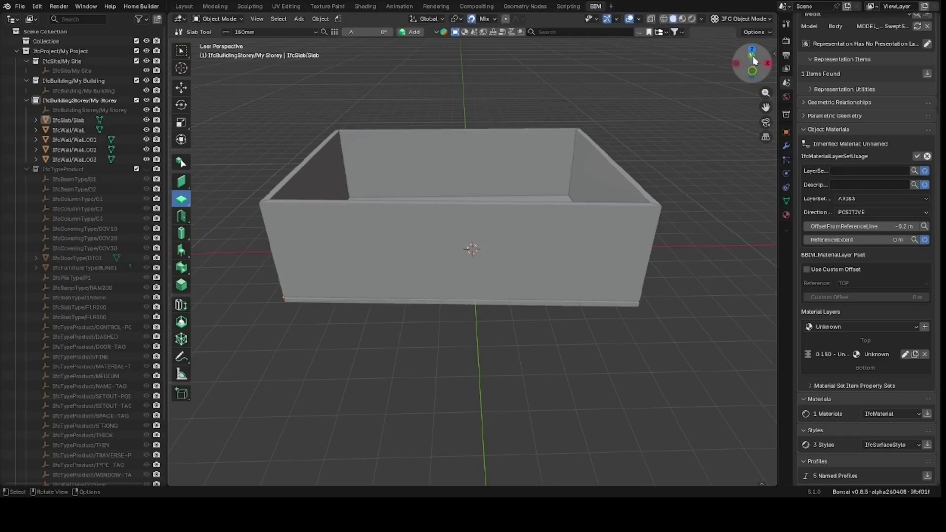
pyautogui.moveTo(753, 60); pyautogui.dragTo(483, 182)
pyautogui.click(496, 176)
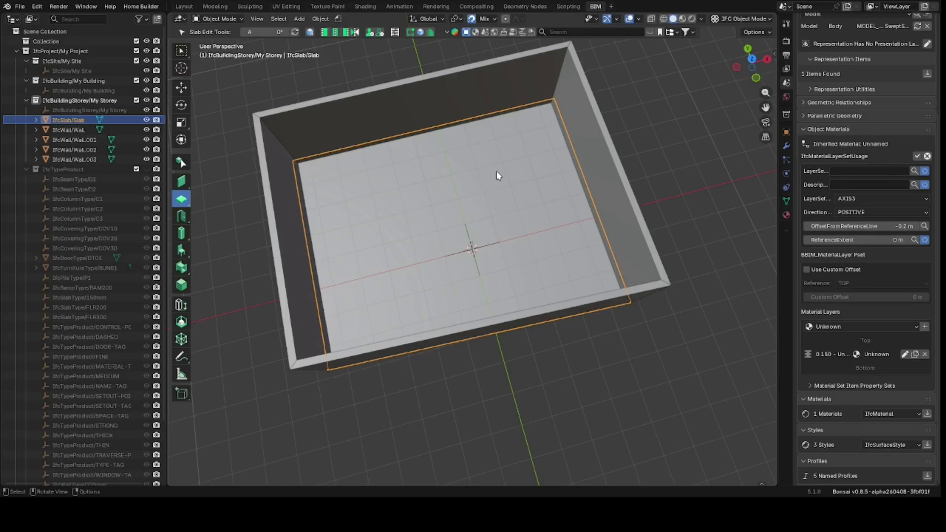
pyautogui.click(713, 211)
pyautogui.moveTo(751, 61); pyautogui.dragTo(686, 112)
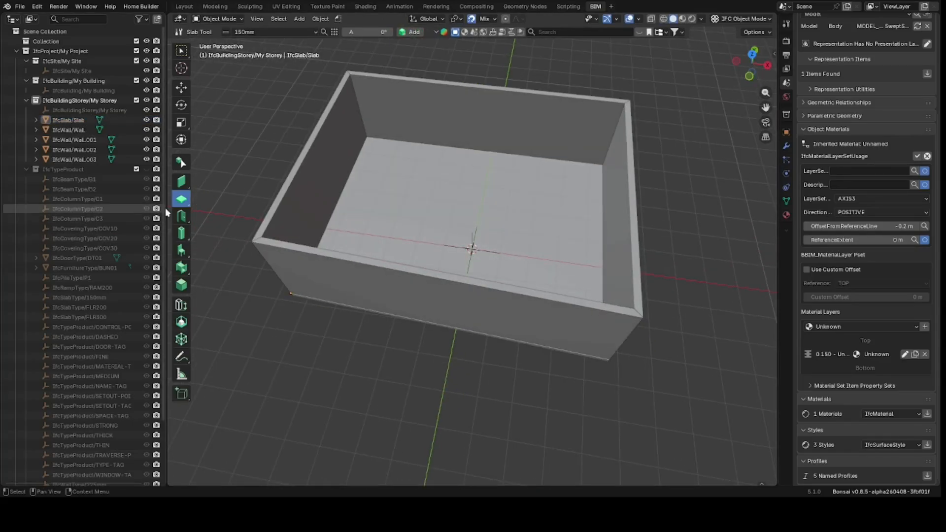
# Switch from the Slab tool to the Roof tool.
pyautogui.click(178, 199)
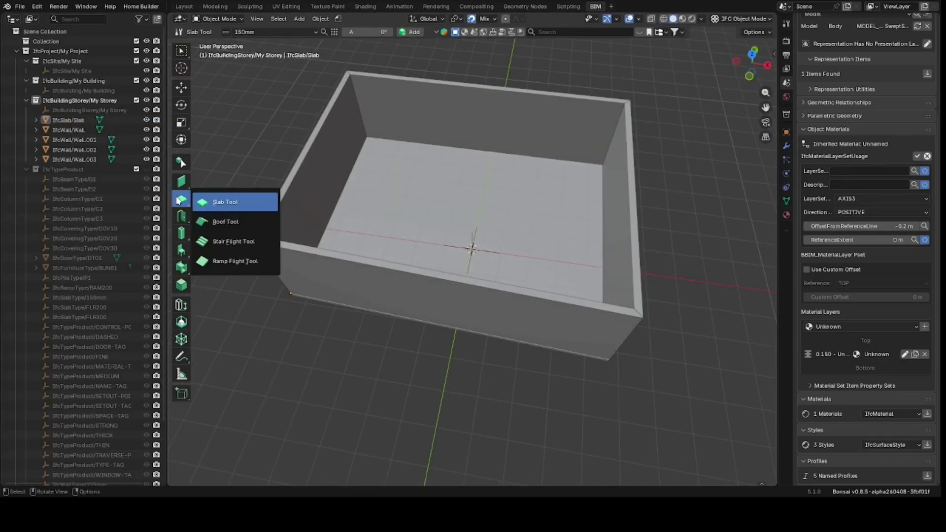
pyautogui.click(226, 222)
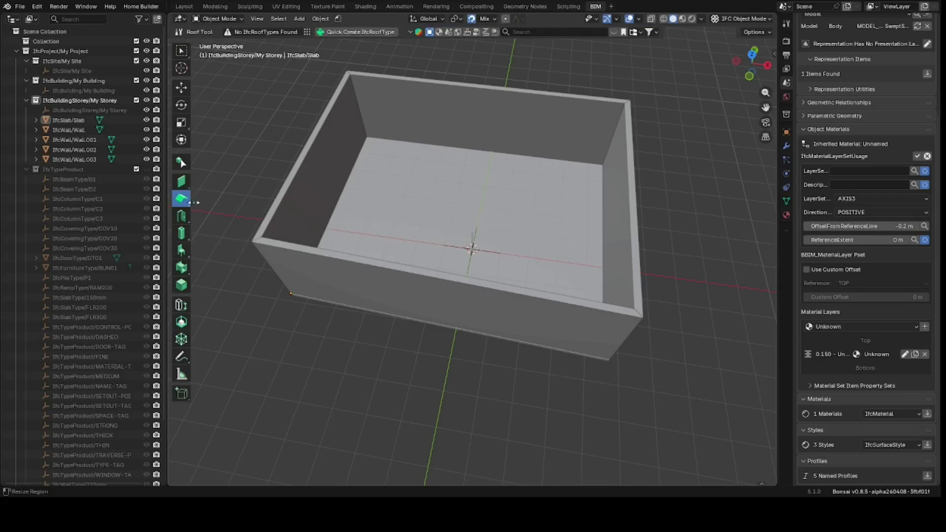
pyautogui.moveTo(751, 64); pyautogui.dragTo(859, 42)
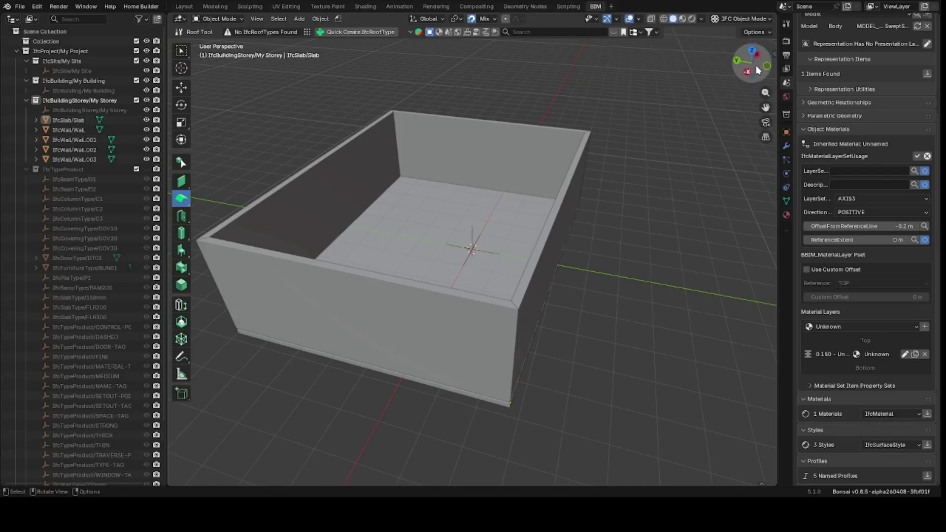
pyautogui.moveTo(756, 67); pyautogui.dragTo(739, 84)
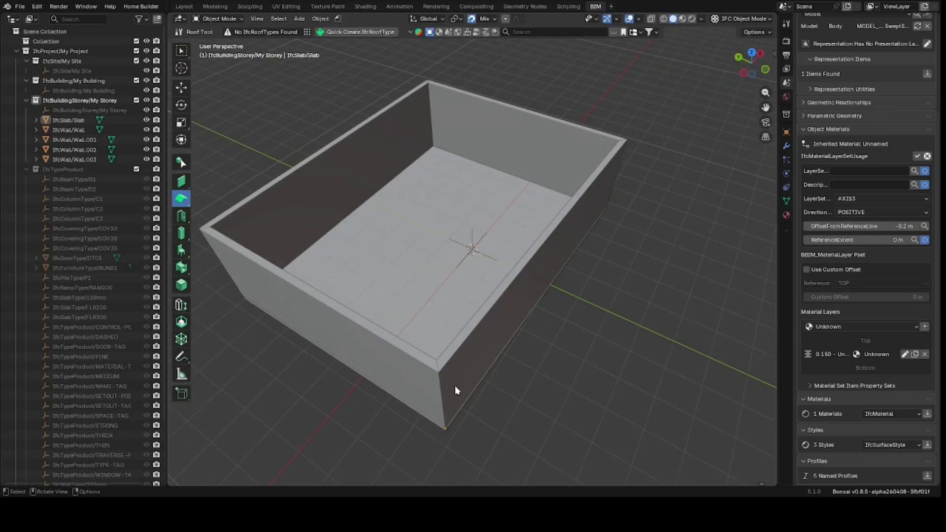
# Place the 3D cursor on the upper outer corner of the walls and add a mesh plane there.
pyautogui.click(183, 69)
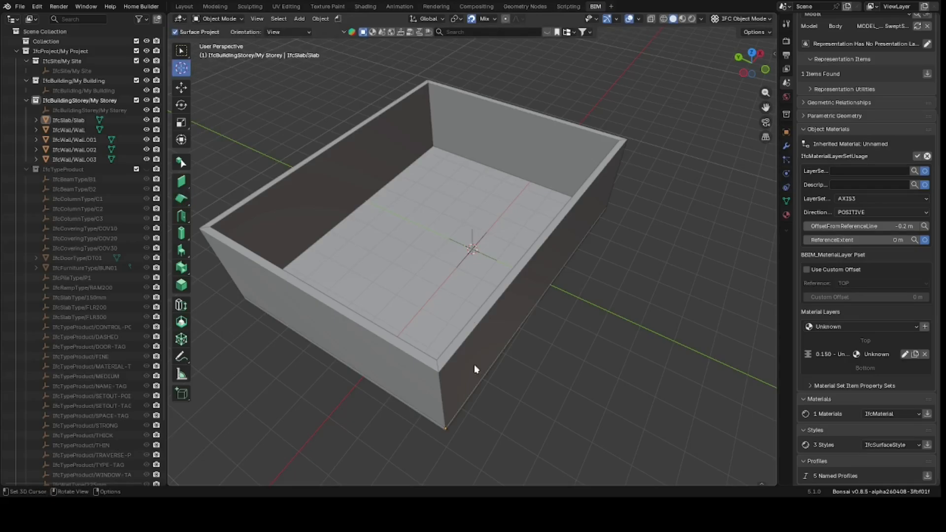
pyautogui.click(182, 52)
pyautogui.hotkey('shift', 'a')
pyautogui.moveTo(381, 257)
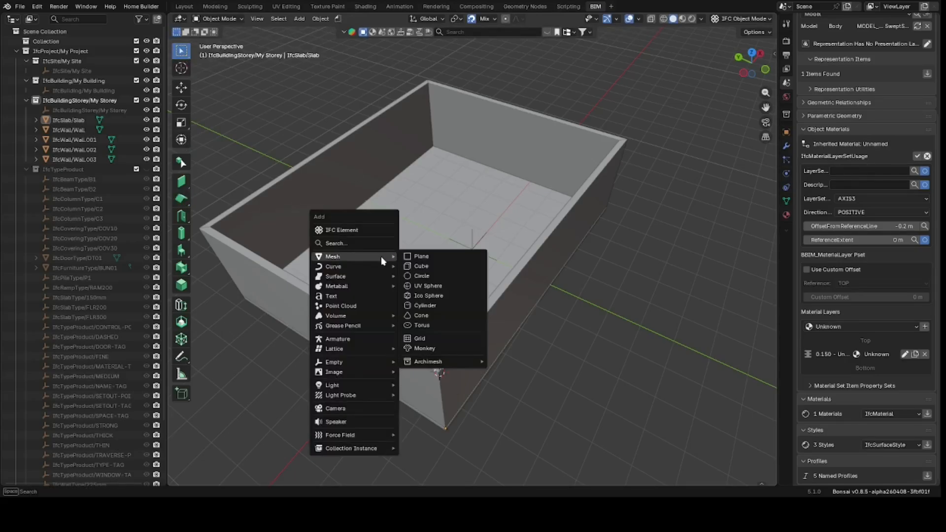
pyautogui.click(422, 256)
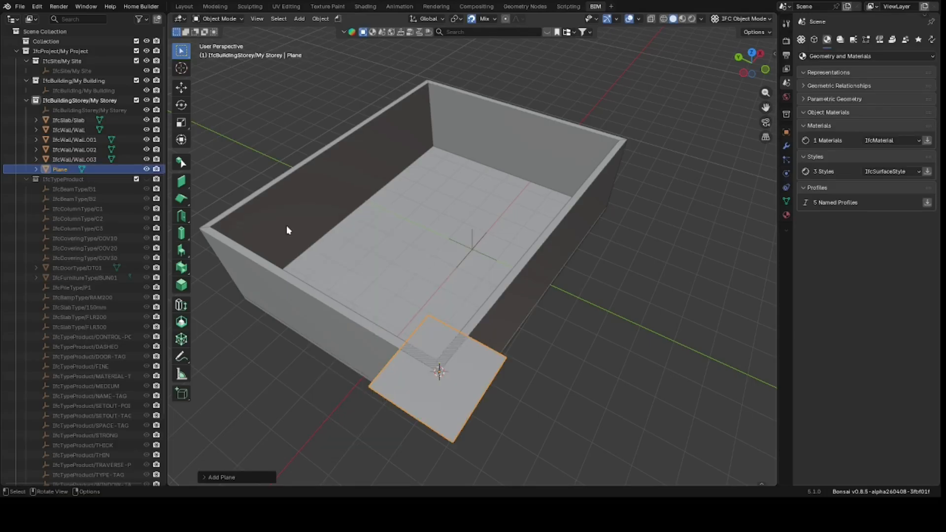
# Reactivate the Roof tool and set the plane's IFC product category to IfcElement in its object information.
pyautogui.click(181, 198)
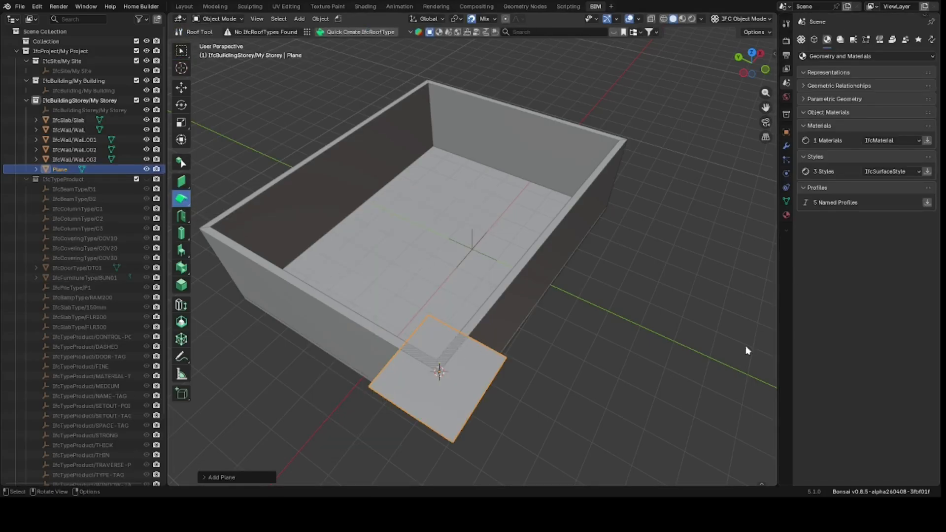
pyautogui.click(814, 40)
pyautogui.click(886, 89)
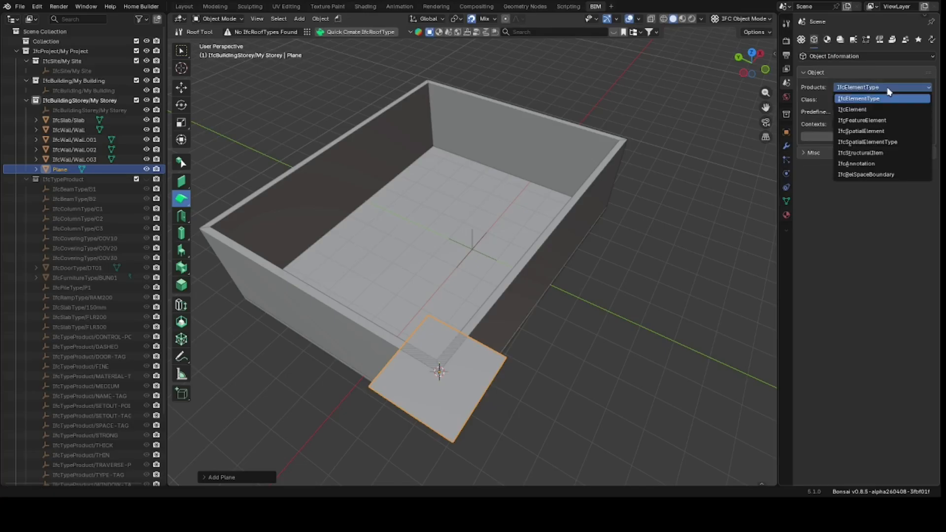
pyautogui.click(868, 108)
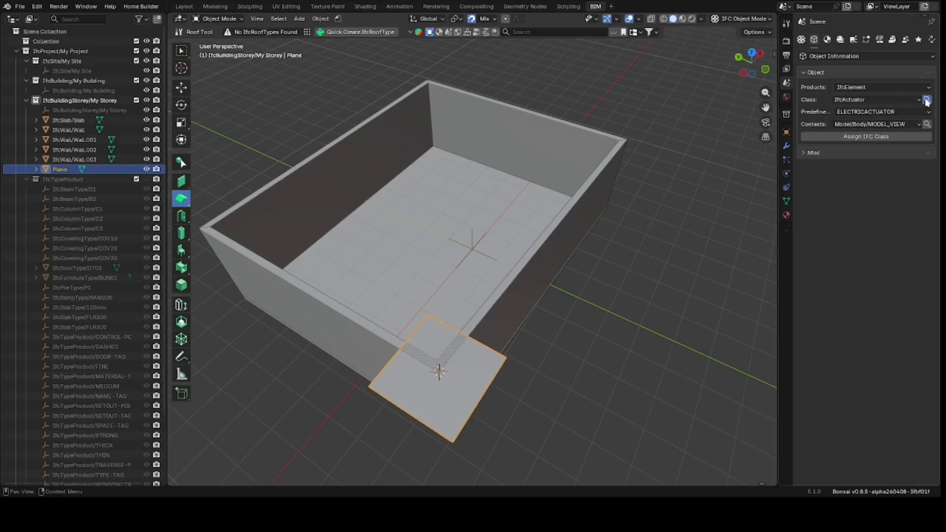
# Search the IFC classes for Roof, choose IfcRoof with predefined type FLAT_ROOF, and assign it to the plane.
pyautogui.click(926, 101)
pyautogui.click(883, 115)
pyautogui.click(884, 114)
pyautogui.press('BackSpace')
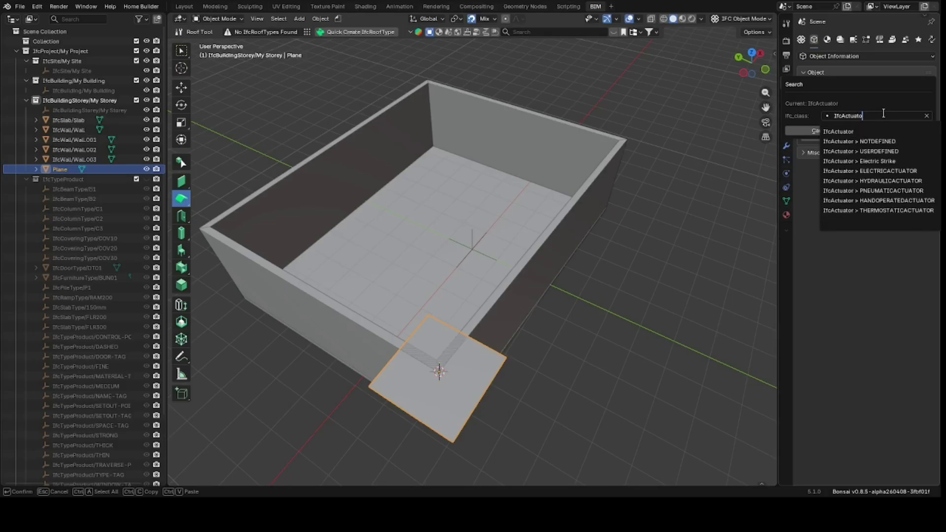
pyautogui.press('BackSpace')
pyautogui.press('BackSpace')
pyautogui.press('BackSpace')
pyautogui.press('BackSpace')
pyautogui.press('BackSpace')
pyautogui.press('BackSpace')
pyautogui.press('BackSpace')
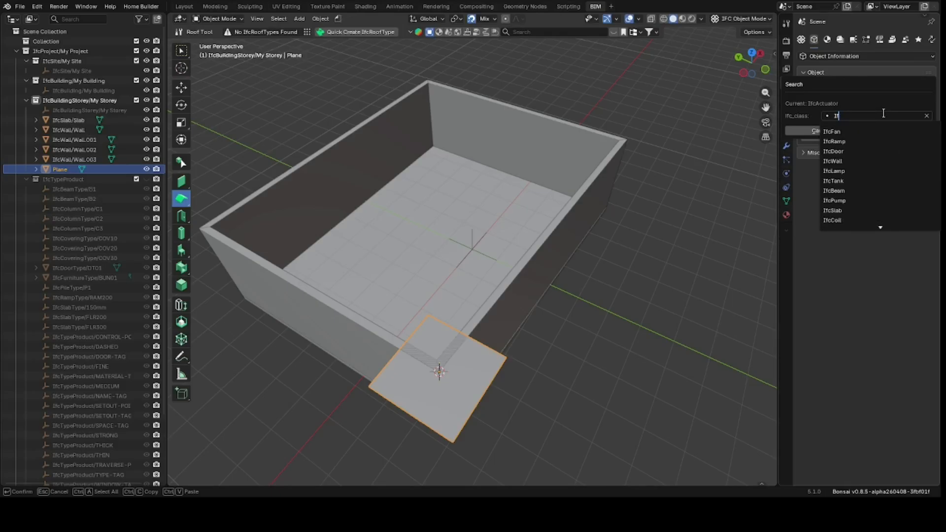
pyautogui.write('Roof')
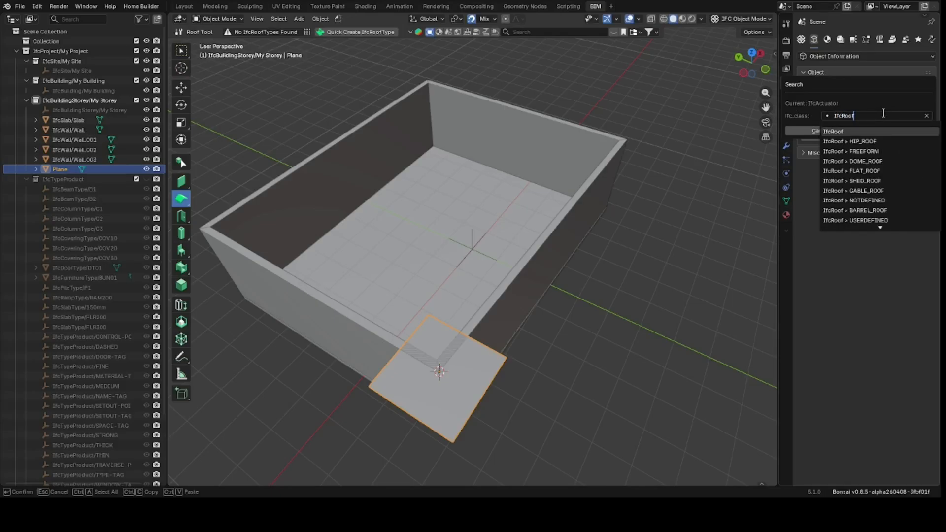
pyautogui.click(846, 170)
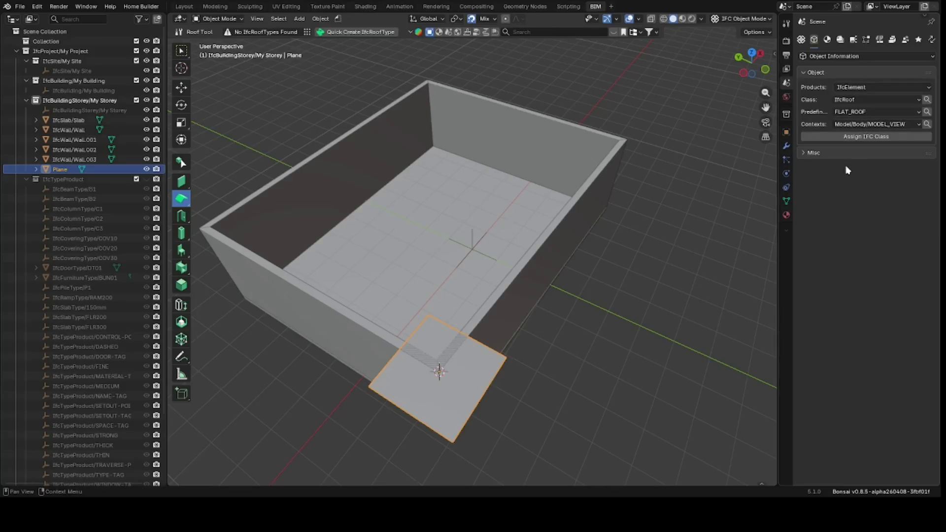
pyautogui.click(855, 137)
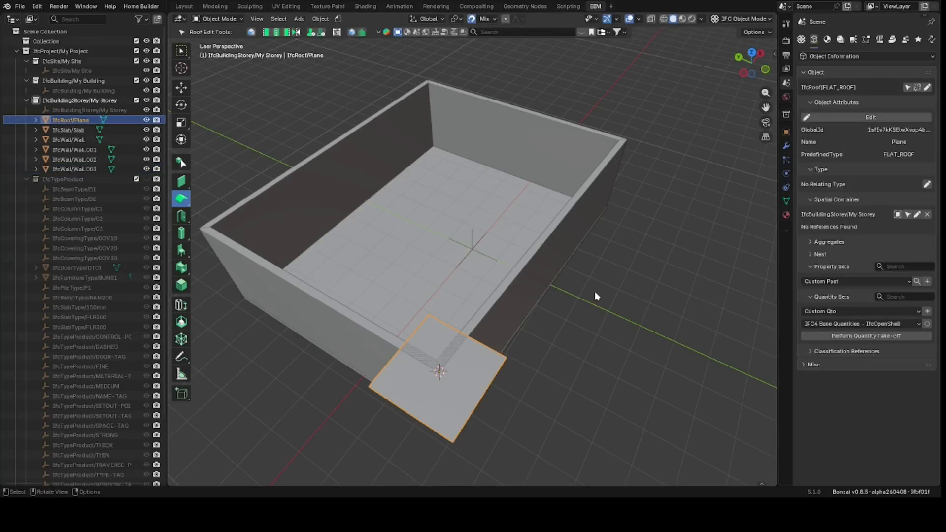
# Add parametric roof geometry to the roof plane and open its roof parameters for editing.
pyautogui.click(827, 39)
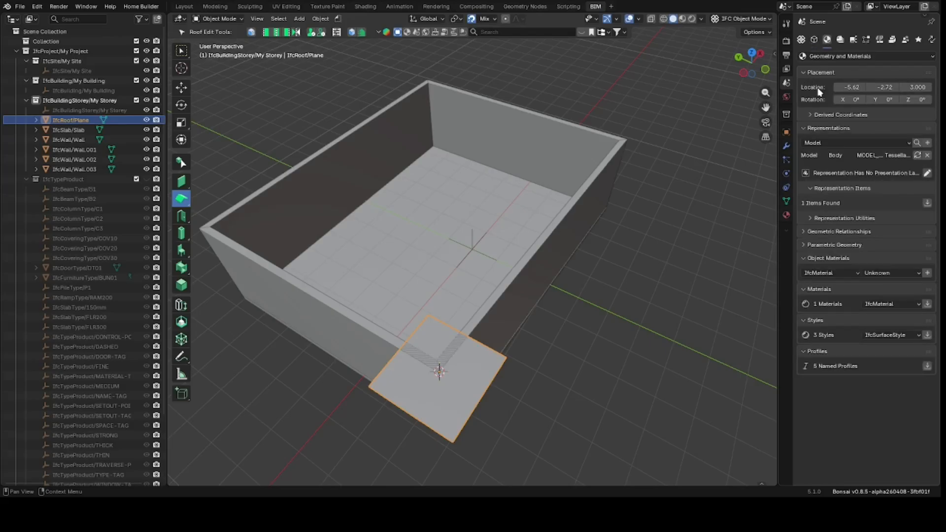
pyautogui.click(820, 246)
pyautogui.click(818, 282)
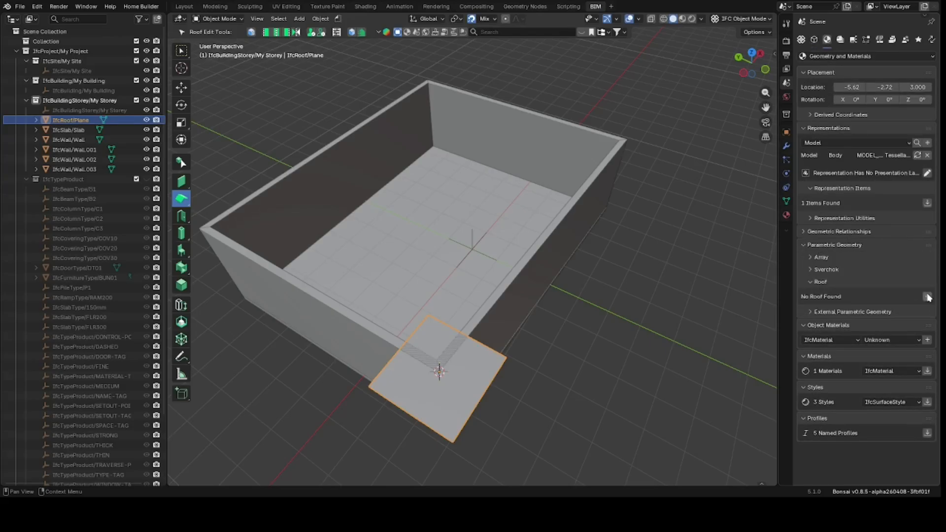
pyautogui.click(927, 297)
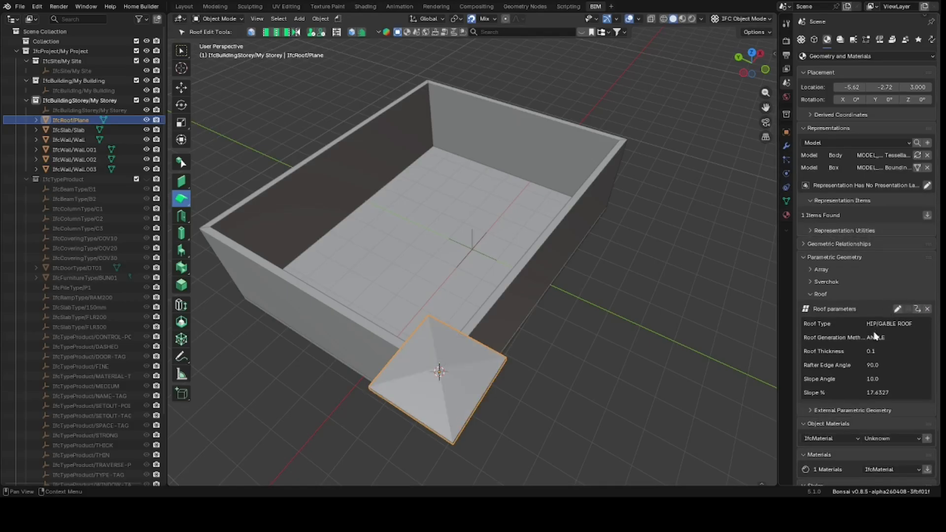
pyautogui.click(895, 310)
pyautogui.scroll(-3, 884, 283)
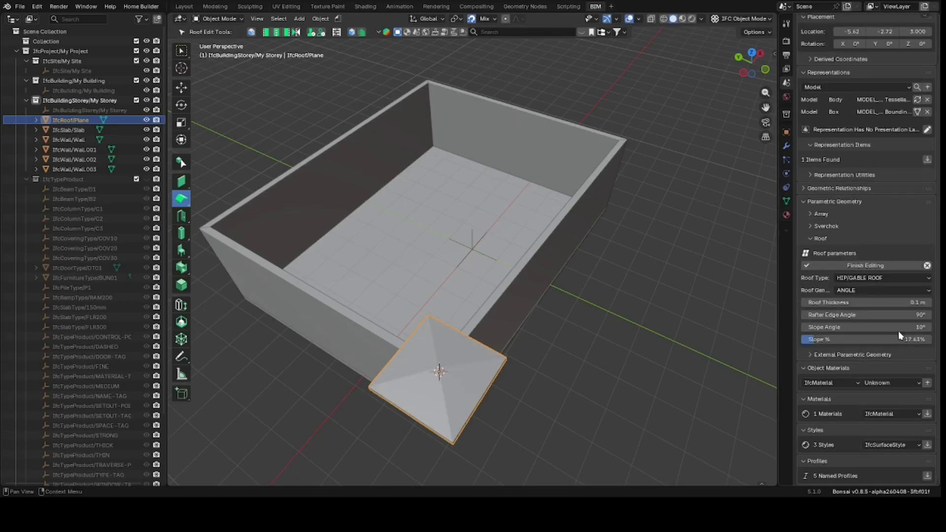
# Set the roof's slope angle to 25° and finish editing the roof parameters.
pyautogui.click(887, 327)
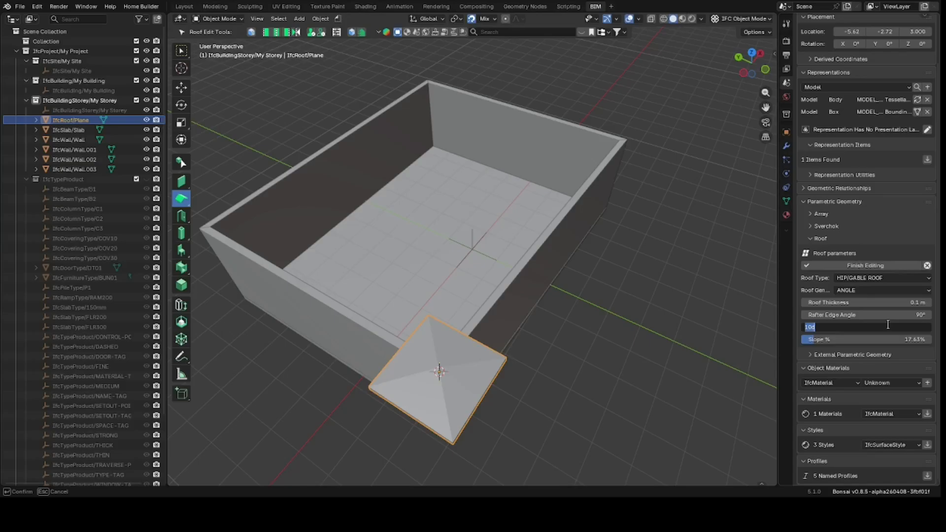
pyautogui.write('25')
pyautogui.press('Return')
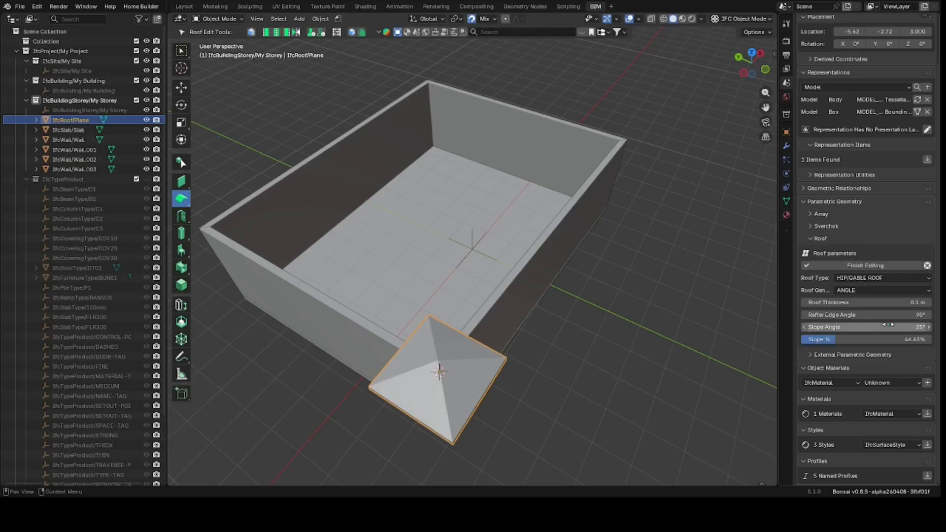
pyautogui.click(879, 266)
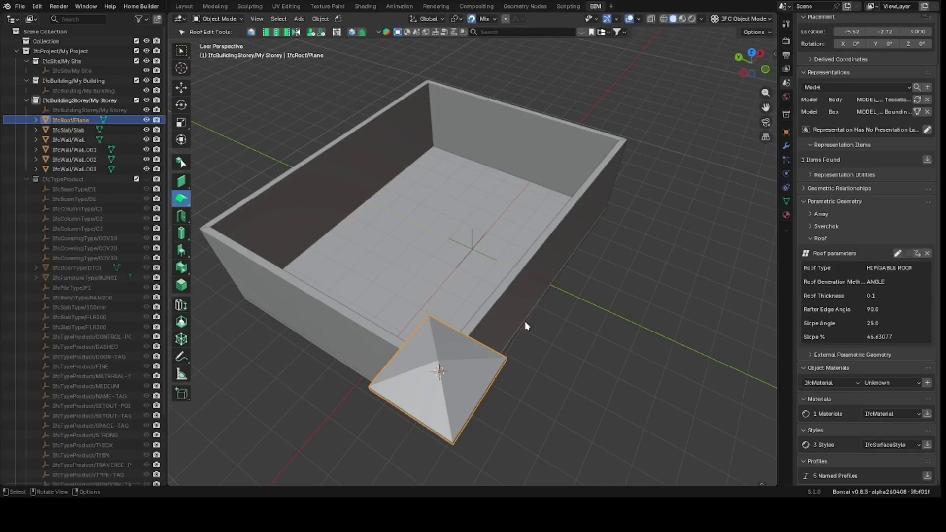
# Enter roof path editing and move the small roof's inner short edge along X to the far end wall.
pyautogui.press('Tab')
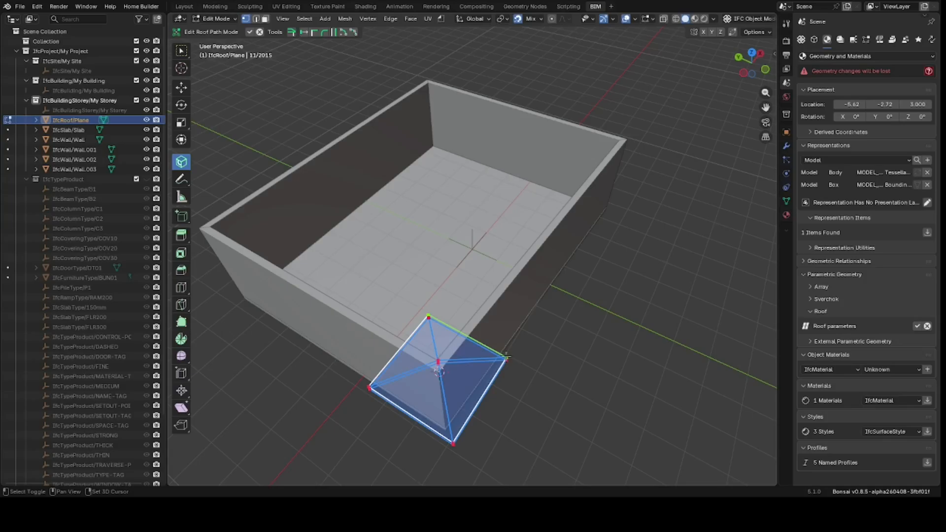
pyautogui.moveTo(506, 359); pyautogui.dragTo(594, 125)
pyautogui.press('y')
pyautogui.press('x')
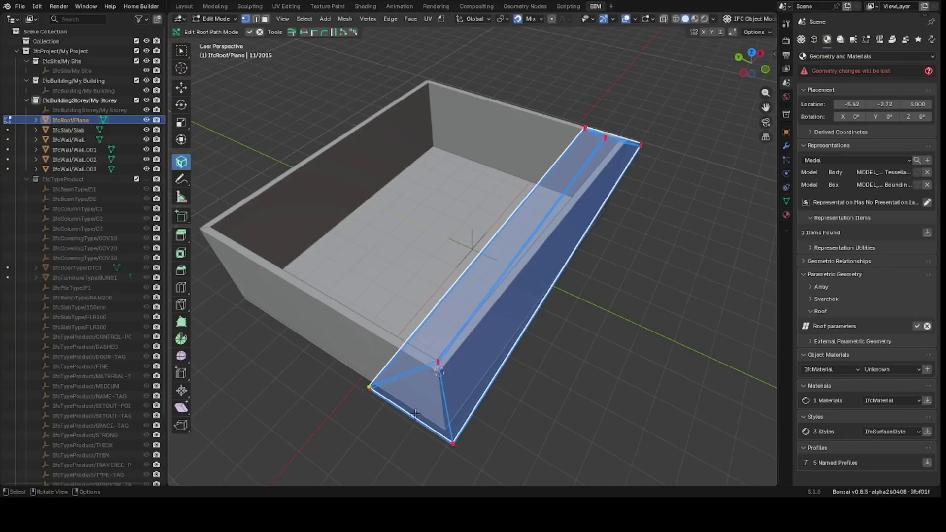
# Move the roof path's near short edge along X to line up with the near end wall's outer face.
pyautogui.keyDown('shift'); pyautogui.click(452, 445); pyautogui.keyUp('shift')
pyautogui.press('g')
pyautogui.press('x')
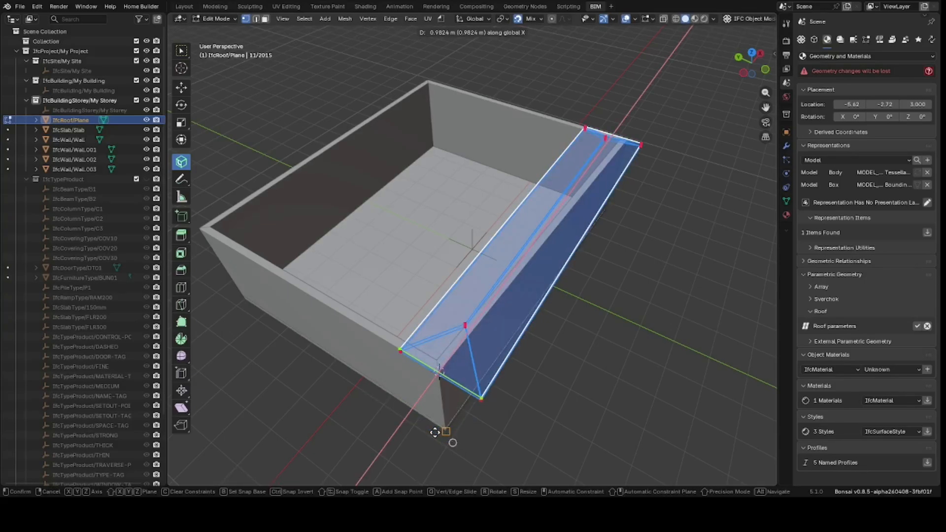
pyautogui.click(435, 433)
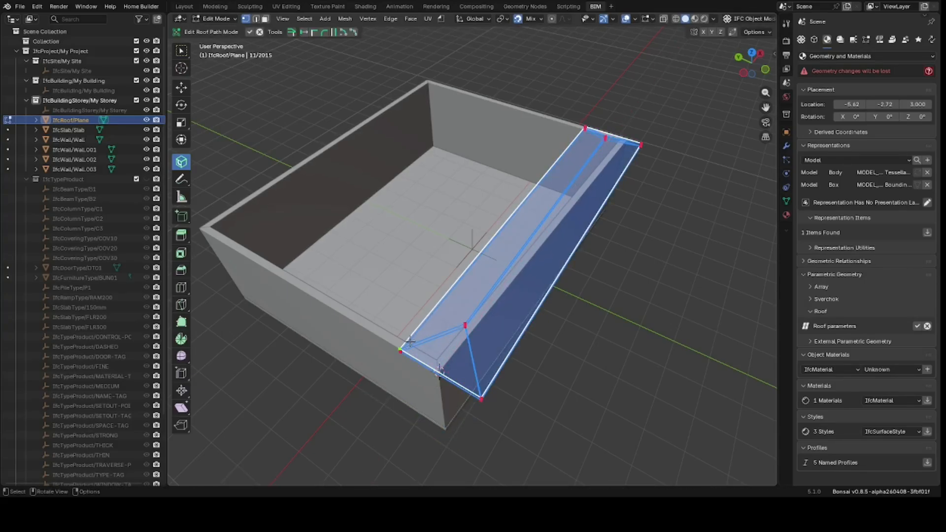
# Move the roof path's inner long edge along Y to the outer corner of the opposite long wall.
pyautogui.keyDown('shift'); pyautogui.click(584, 129); pyautogui.keyUp('shift')
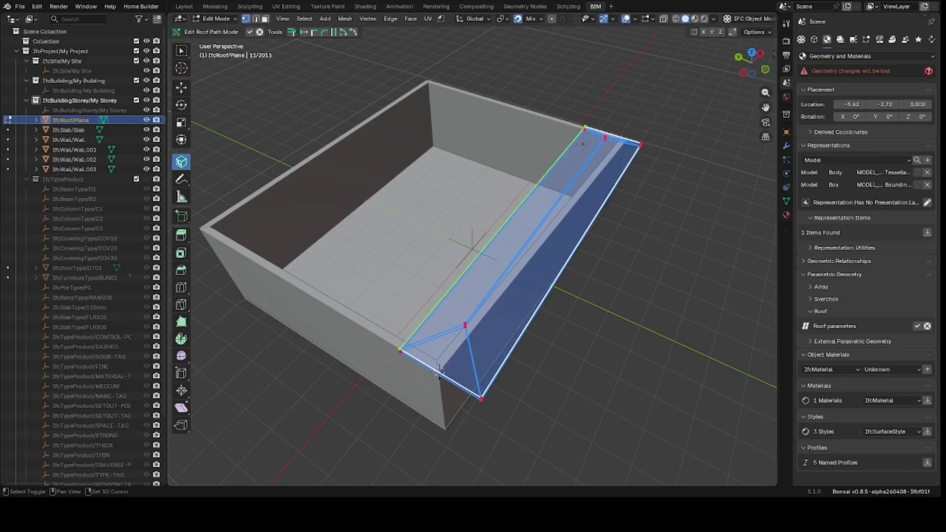
pyautogui.press('g')
pyautogui.press('y')
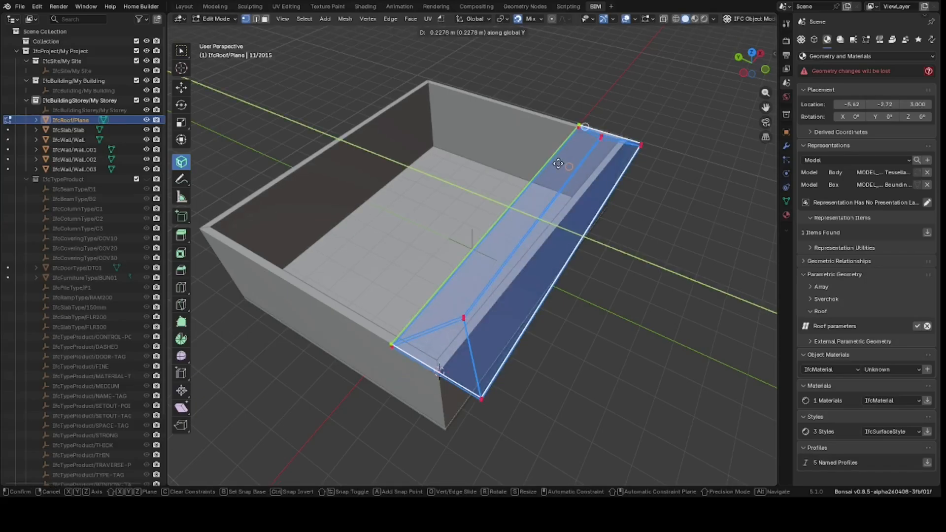
pyautogui.click(403, 93)
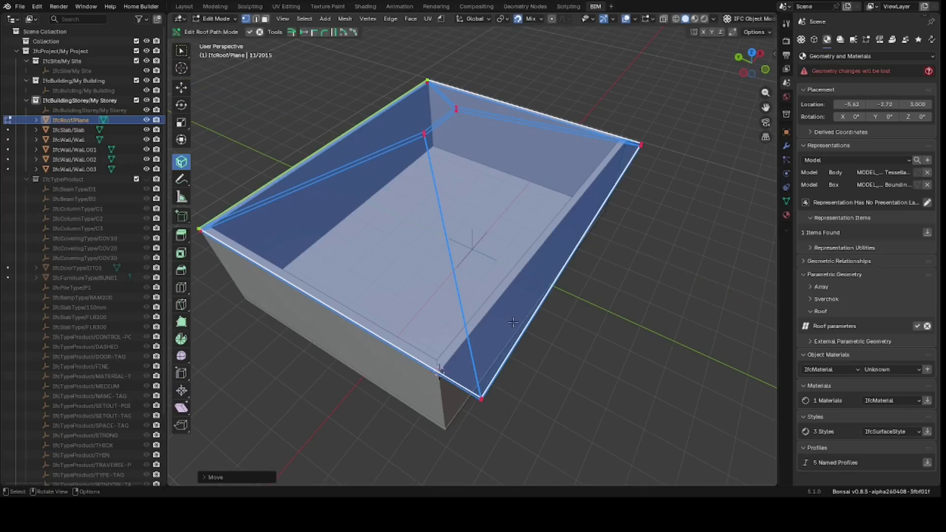
# Move the roof path's overhanging long edge inward along Y to the long wall.
pyautogui.click(493, 388)
pyautogui.keyDown('shift'); pyautogui.click(640, 146); pyautogui.keyUp('shift')
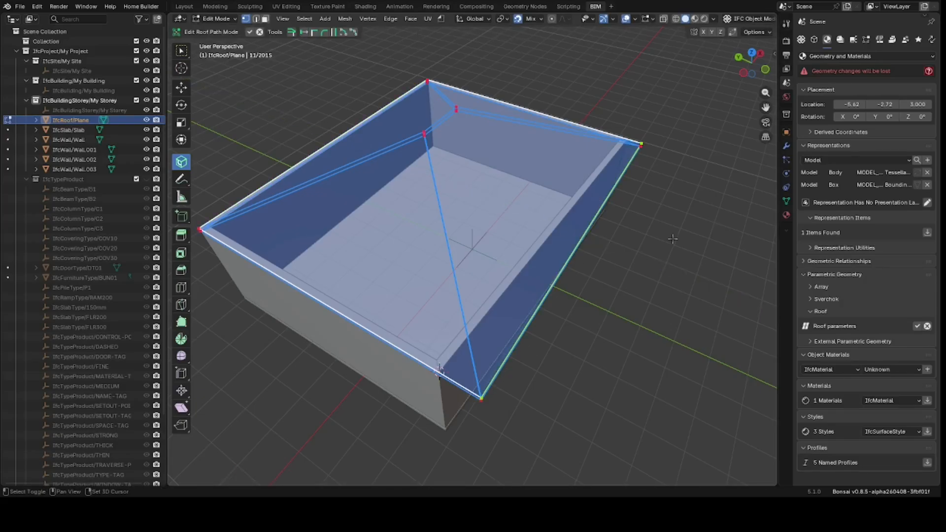
pyautogui.press('g')
pyautogui.press('y')
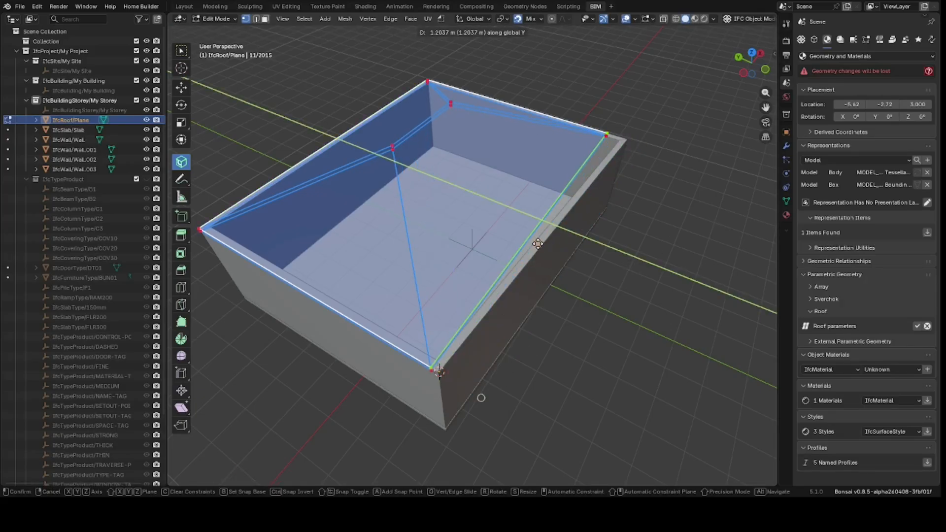
pyautogui.click(629, 218)
# Move the misaligned roof path corner along Y onto the outer corner of the walls.
pyautogui.moveTo(749, 68); pyautogui.dragTo(668, 295)
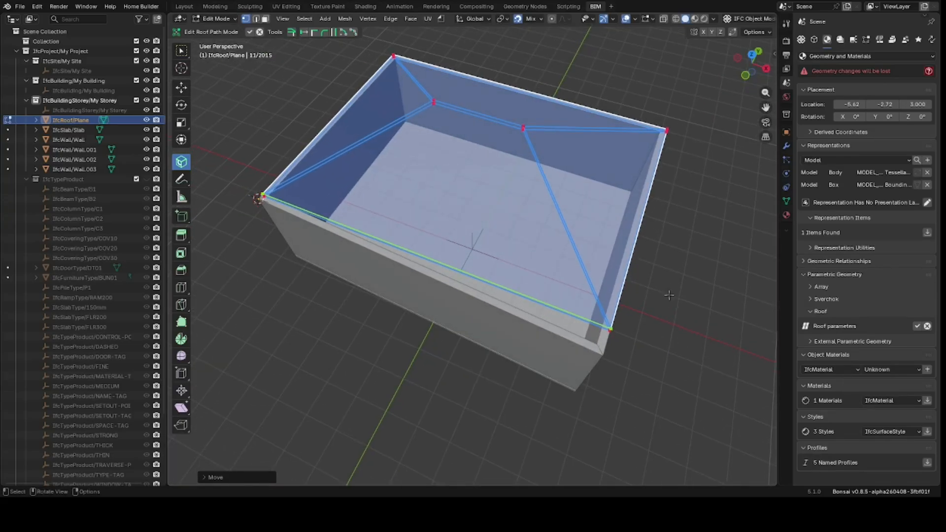
pyautogui.click(618, 324)
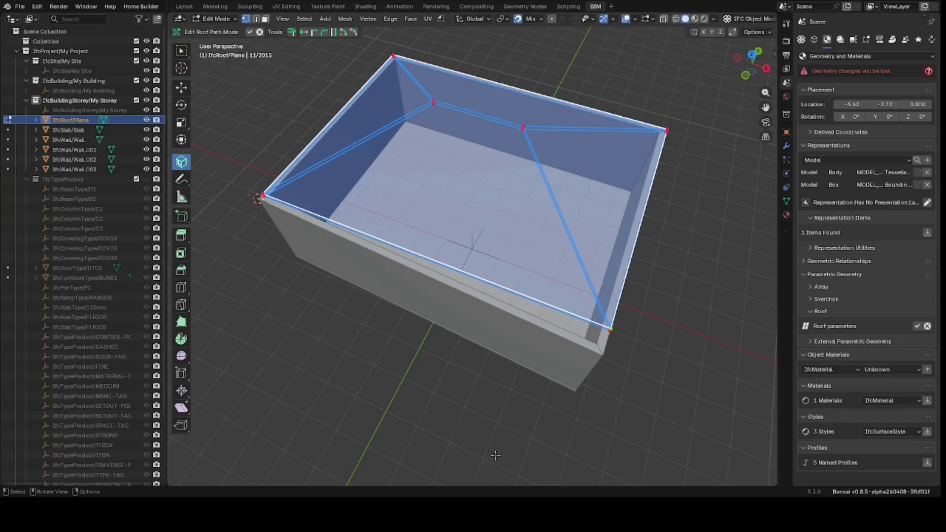
pyautogui.press('g')
pyautogui.press('y')
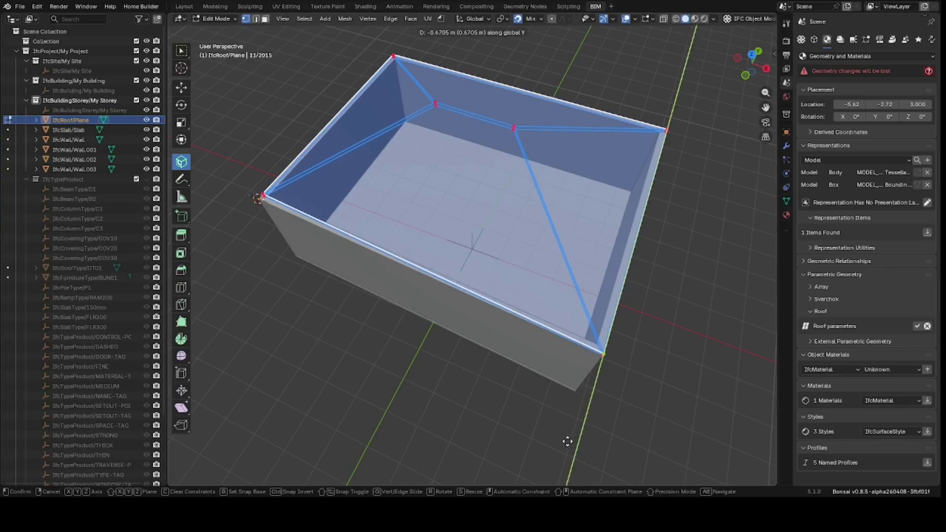
pyautogui.click(597, 359)
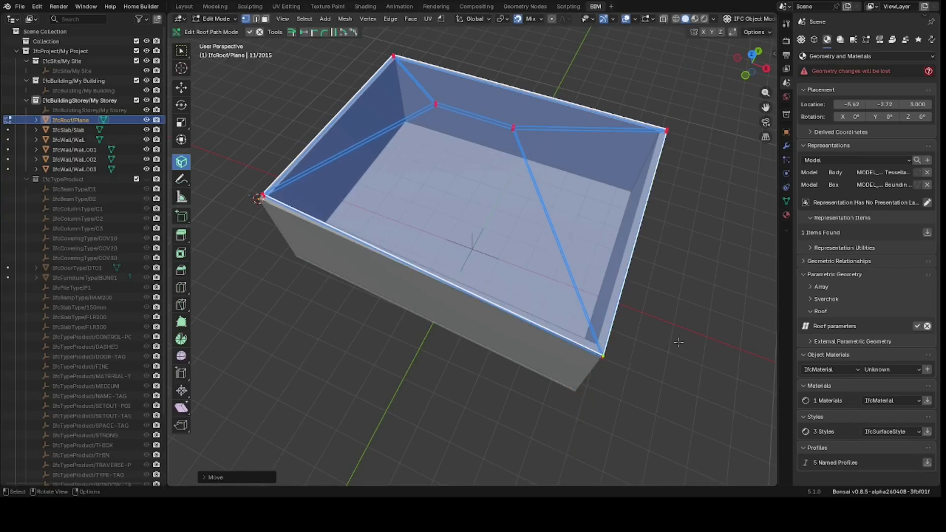
# Offset the roof path's long edge on the positive Y side outward by 0.6 m along Y.
pyautogui.moveTo(724, 78); pyautogui.dragTo(687, 149, button='middle')
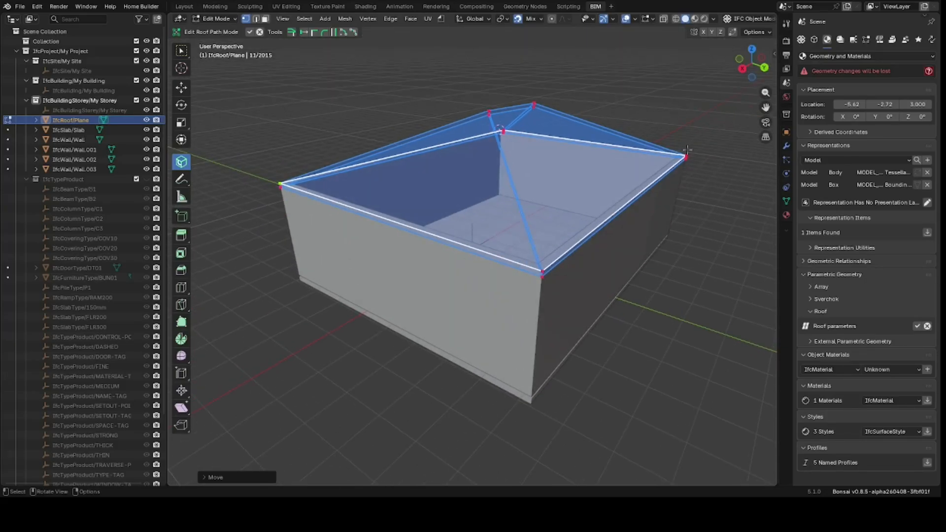
pyautogui.click(537, 271)
pyautogui.keyDown('shift'); pyautogui.click(684, 157); pyautogui.keyUp('shift')
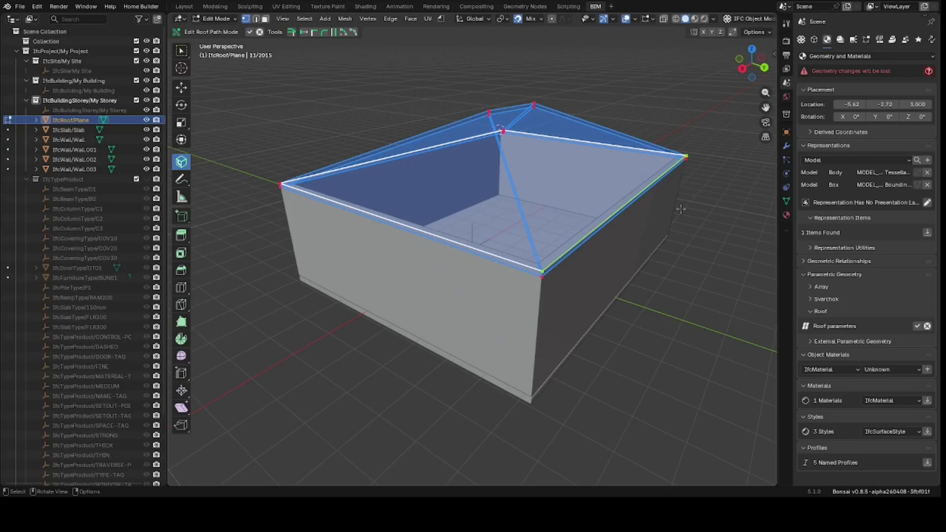
pyautogui.press('g')
pyautogui.press('y')
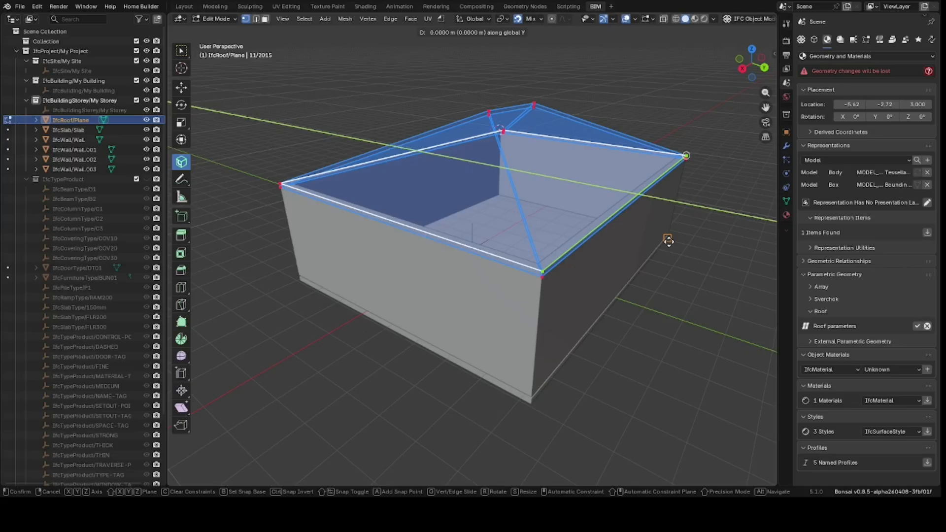
pyautogui.write('.6')
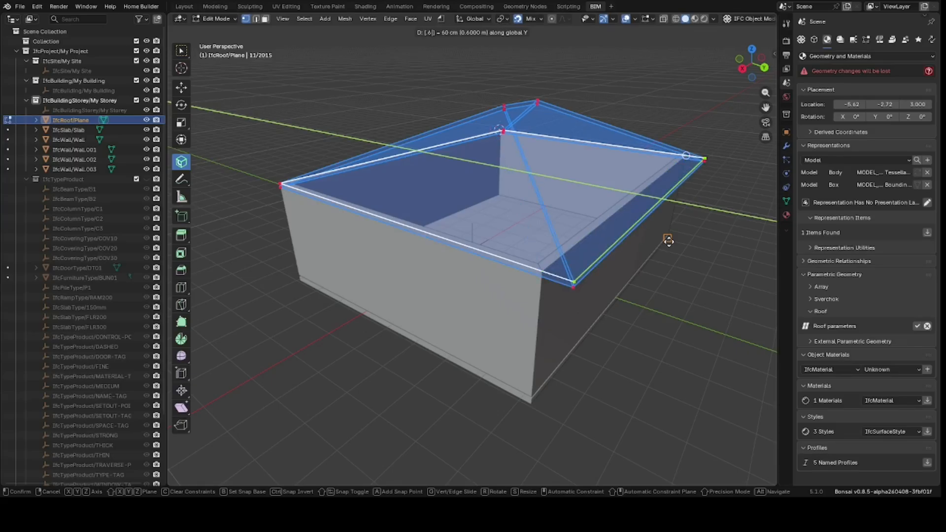
pyautogui.press('Return')
# Offset the roof path's short edge on the positive X side outward by 0.6 m along X.
pyautogui.click(574, 283)
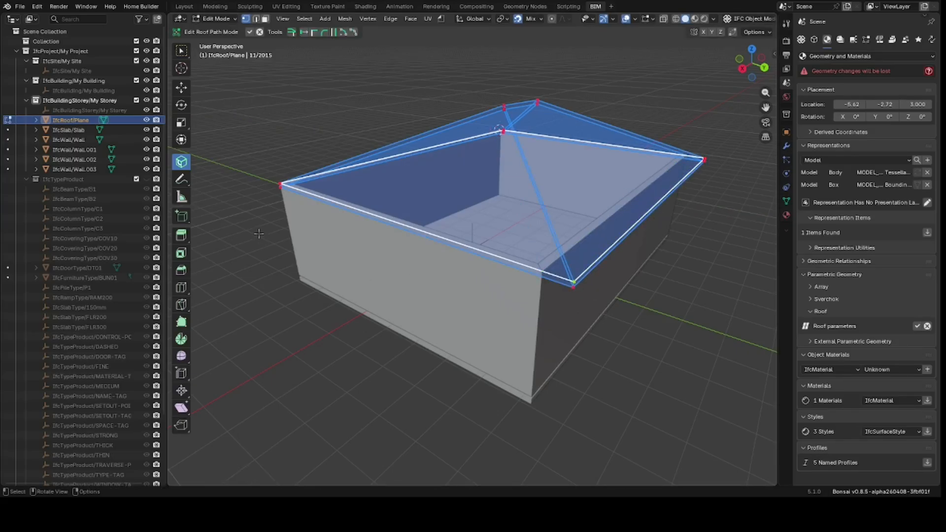
pyautogui.keyDown('shift'); pyautogui.click(280, 183); pyautogui.keyUp('shift')
pyautogui.press('g')
pyautogui.press('y')
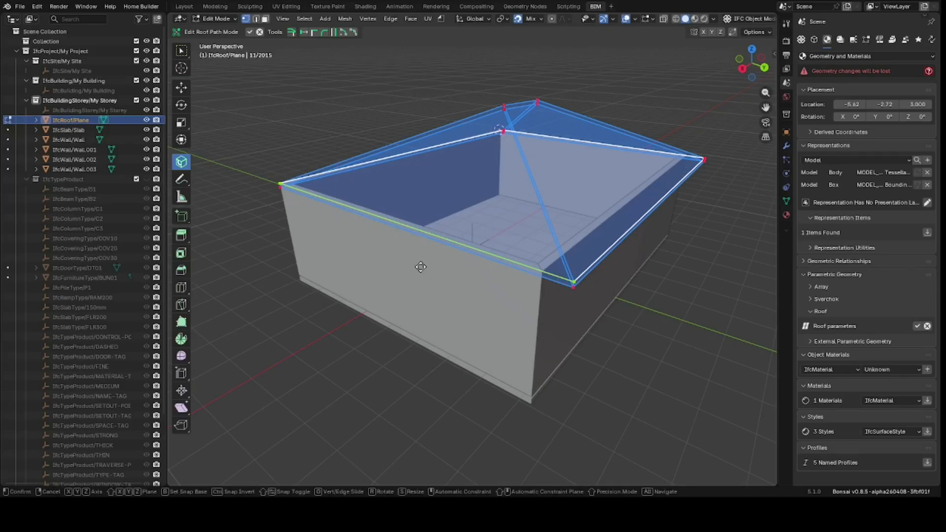
pyautogui.press('x')
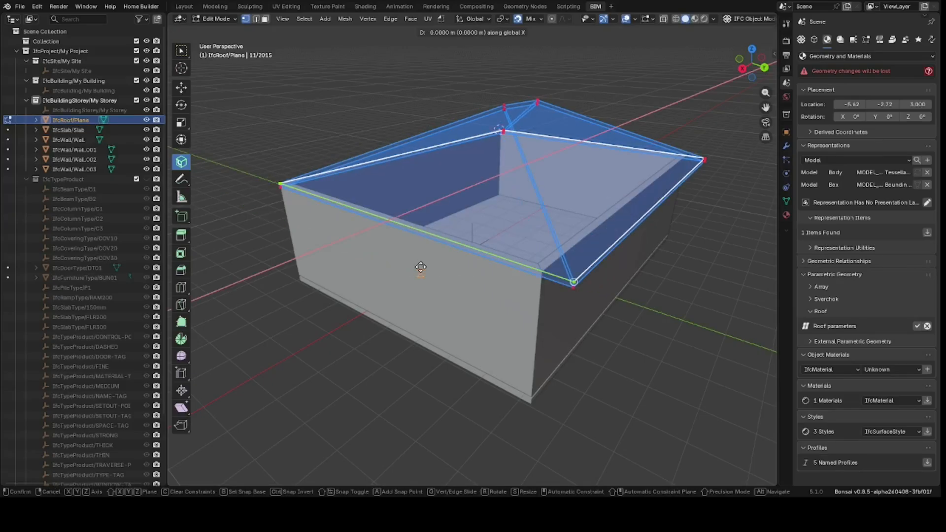
pyautogui.press('=')
pyautogui.write('.6')
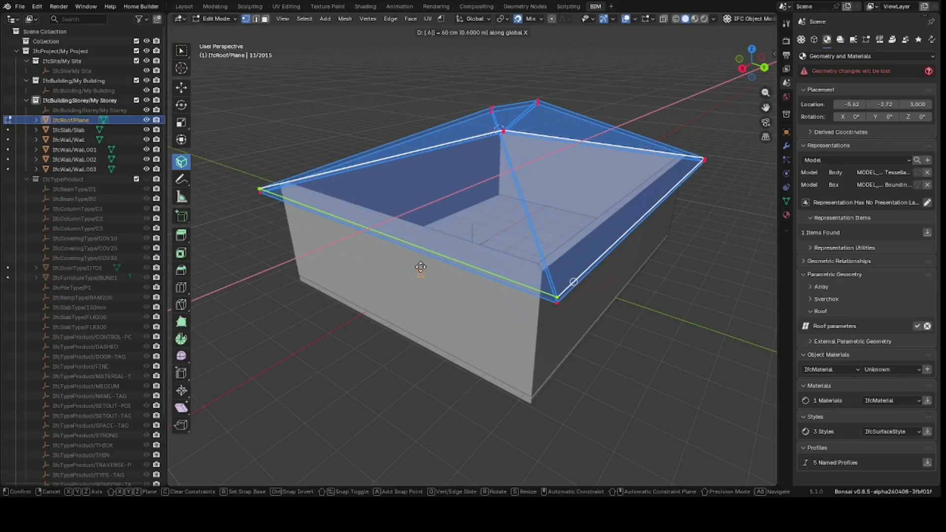
pyautogui.press('Return')
# Offset the opposite short edge of the roof path outward by -0.6 m along X.
pyautogui.moveTo(742, 86)
pyautogui.mouseDown()
pyautogui.moveTo(729, 79)
pyautogui.moveTo(738, 73)
pyautogui.mouseUp()
pyautogui.click(498, 332)
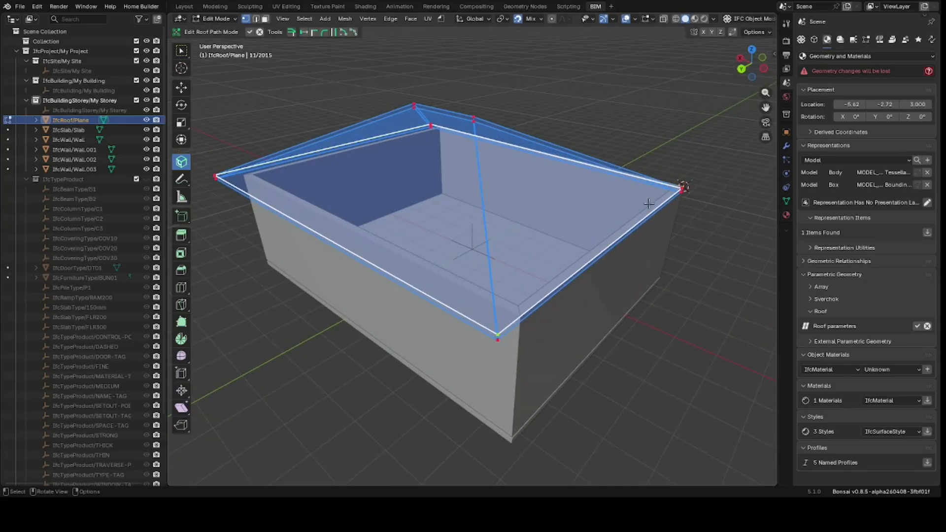
pyautogui.keyDown('shift'); pyautogui.click(683, 188); pyautogui.keyUp('shift')
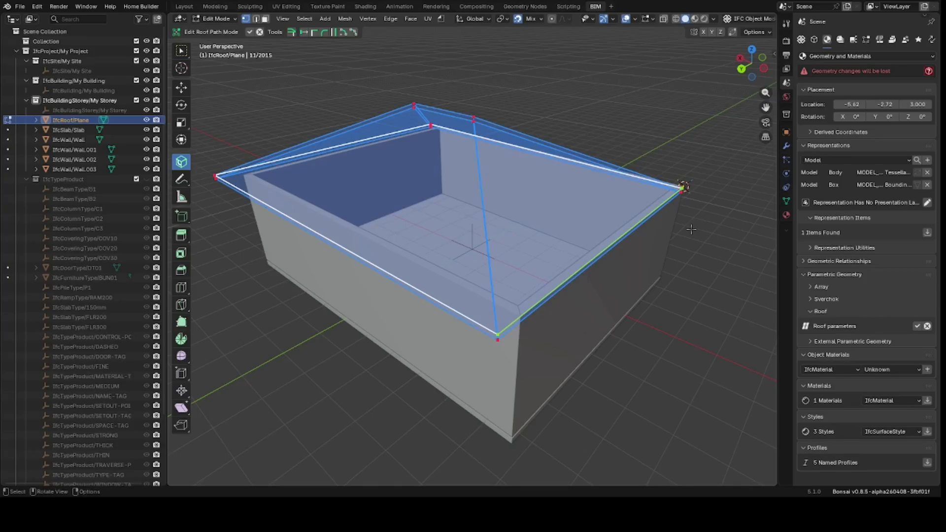
pyautogui.write('gx-.6')
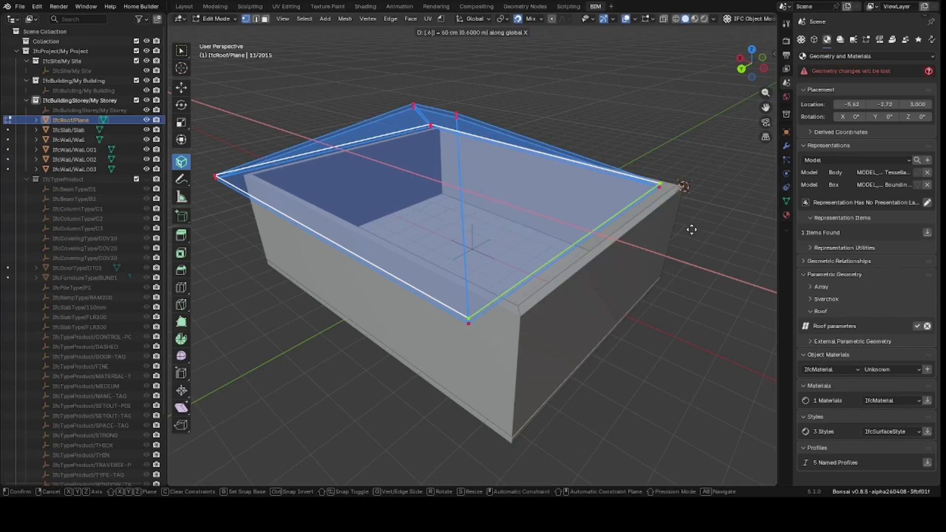
pyautogui.press('-')
pyautogui.press('Return')
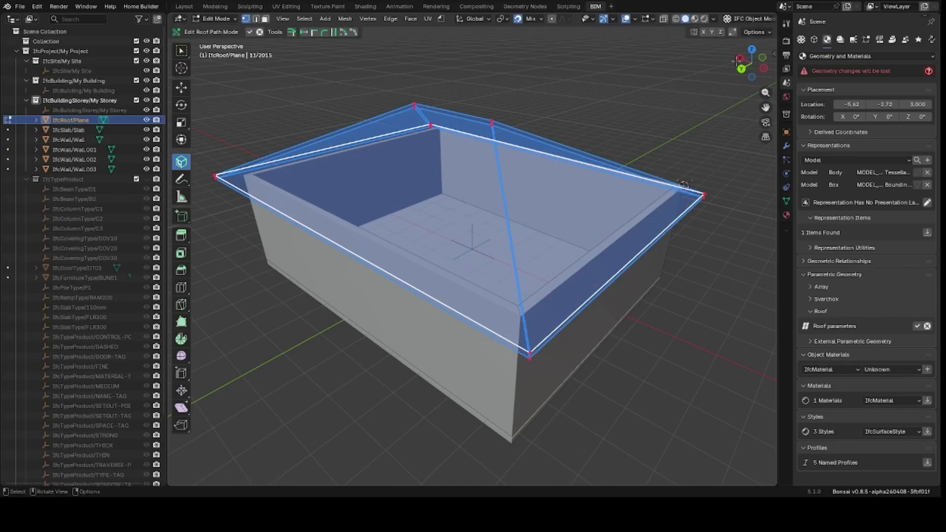
# Offset the remaining long edge of the roof path outward by -0.6 m along Y.
pyautogui.moveTo(692, 230); pyautogui.dragTo(564, 388, button='middle')
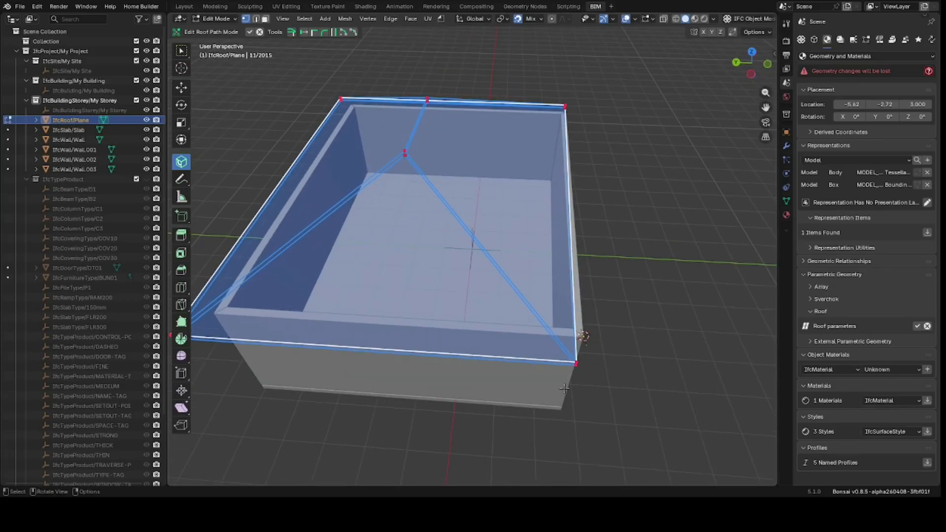
pyautogui.click(575, 359)
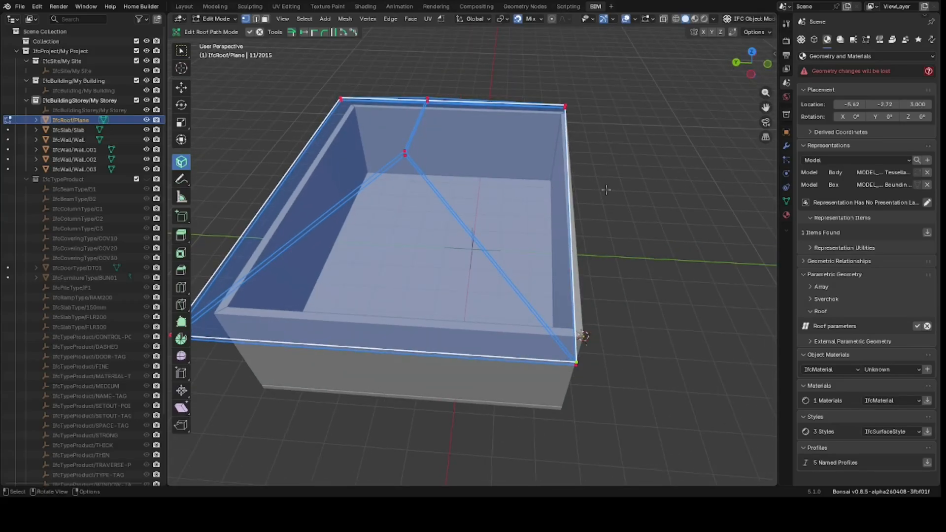
pyautogui.keyDown('shift'); pyautogui.click(566, 105); pyautogui.keyUp('shift')
pyautogui.press('g')
pyautogui.press('x')
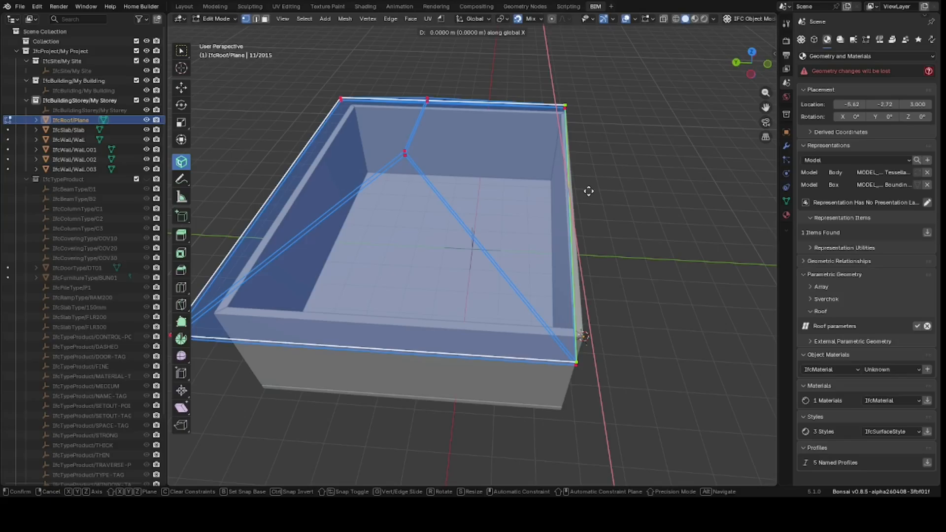
pyautogui.write('y-6')
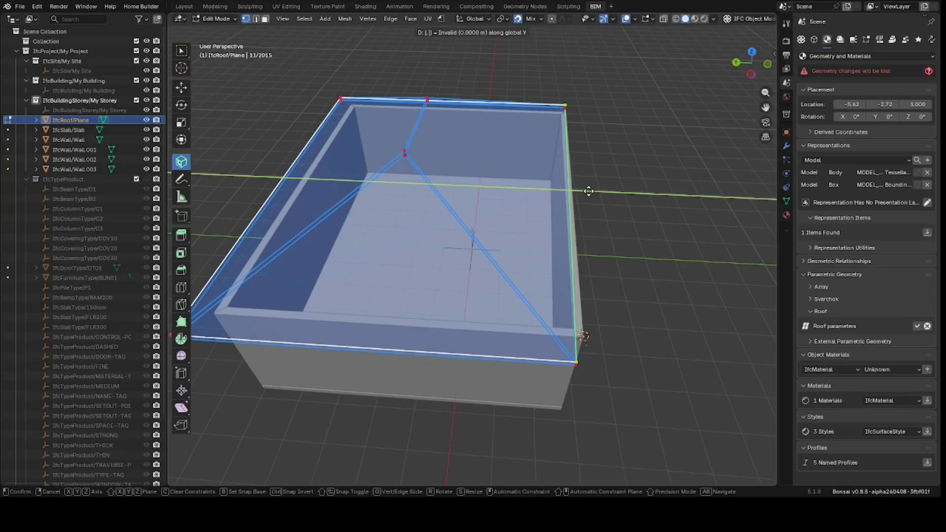
pyautogui.press('-')
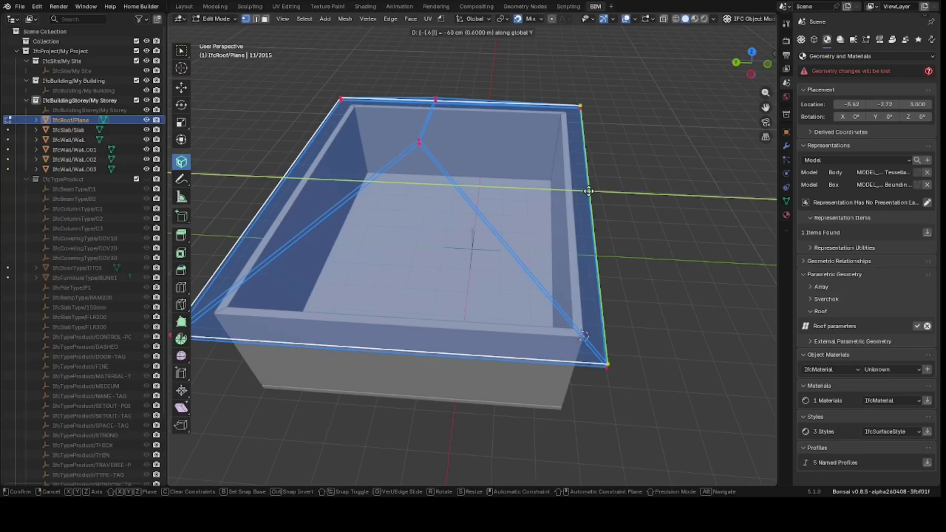
pyautogui.press('Return')
# Finish editing the roof path to apply the overhanging outline, and deselect the roof.
pyautogui.press('Tab')
pyautogui.click(674, 213)
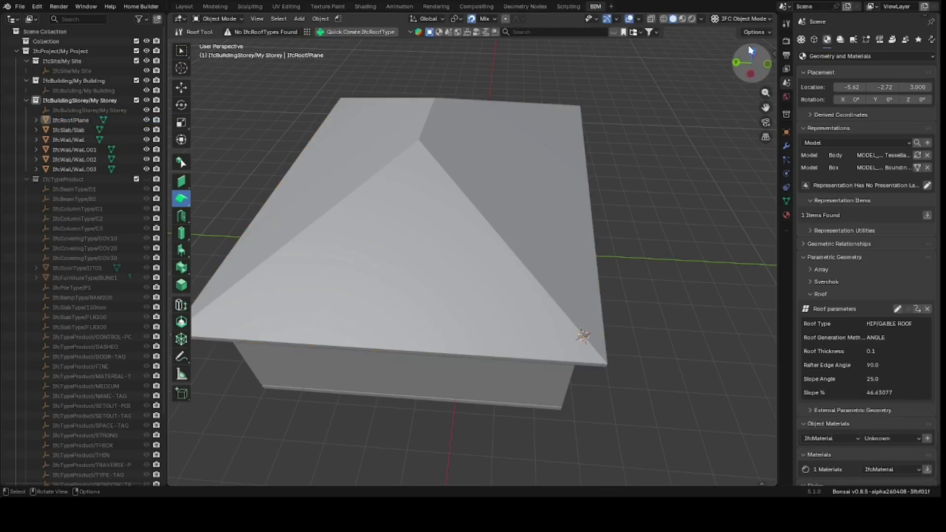
pyautogui.moveTo(751, 62); pyautogui.dragTo(469, 49)
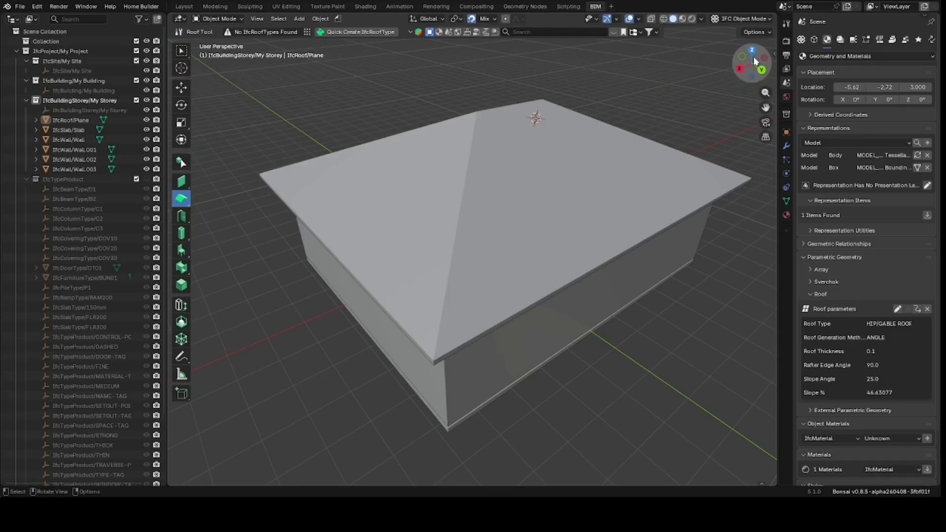
# Switch to the Stair Flight tool and quick-create an IfcStairFlightType.
pyautogui.moveTo(760, 71); pyautogui.dragTo(690, 113)
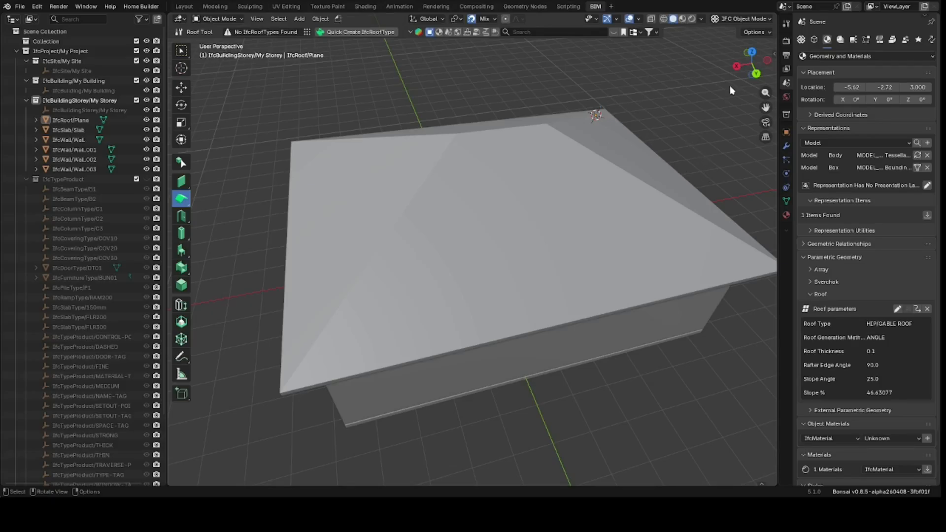
pyautogui.moveTo(730, 87); pyautogui.dragTo(739, 105)
pyautogui.scroll(-5, 660, 166)
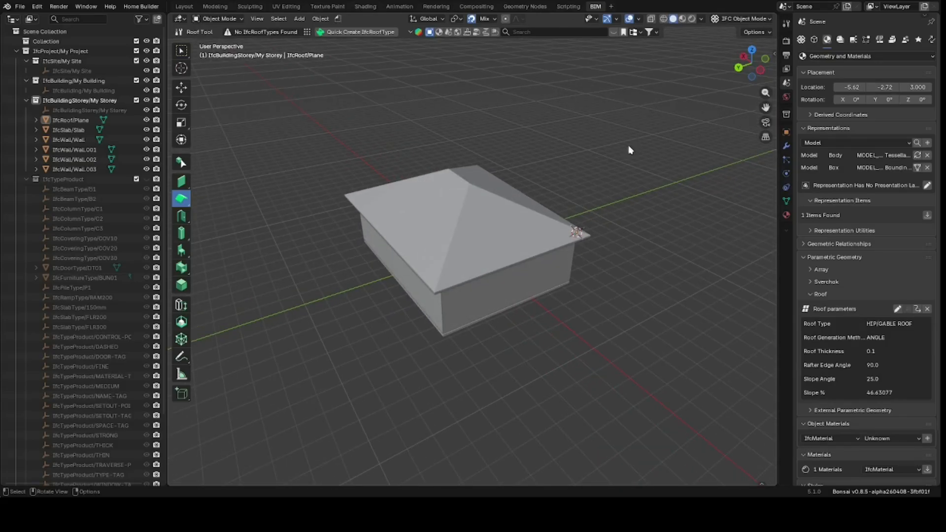
pyautogui.moveTo(742, 74); pyautogui.dragTo(734, 78)
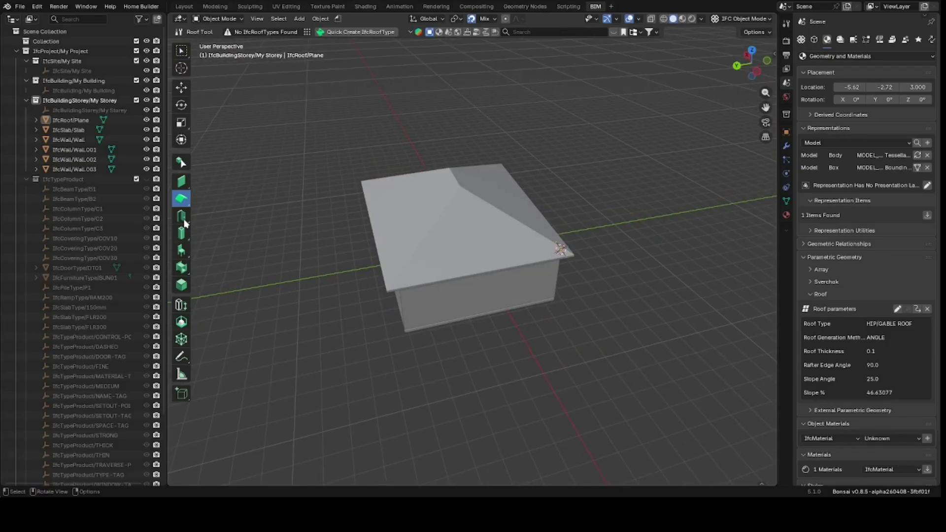
pyautogui.moveTo(185, 198); pyautogui.dragTo(227, 240)
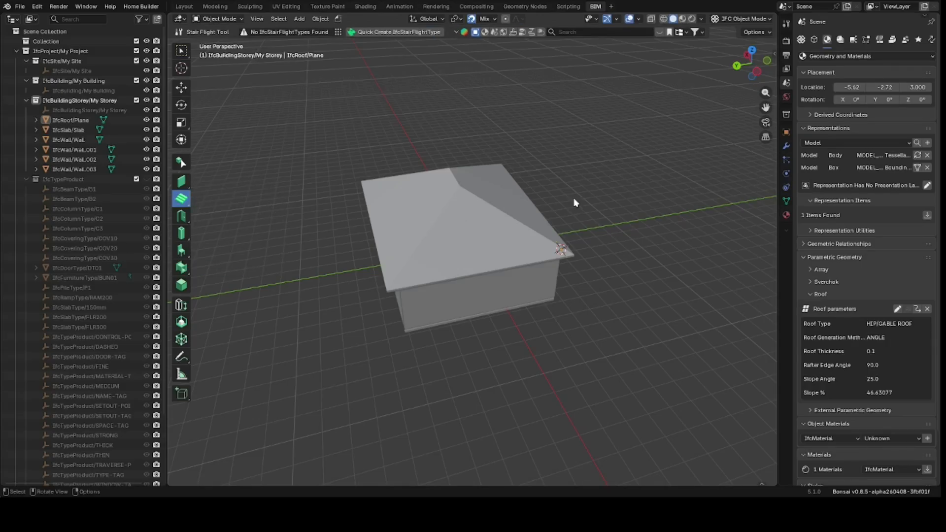
pyautogui.moveTo(747, 70); pyautogui.dragTo(683, 160)
pyautogui.scroll(-3, 638, 203)
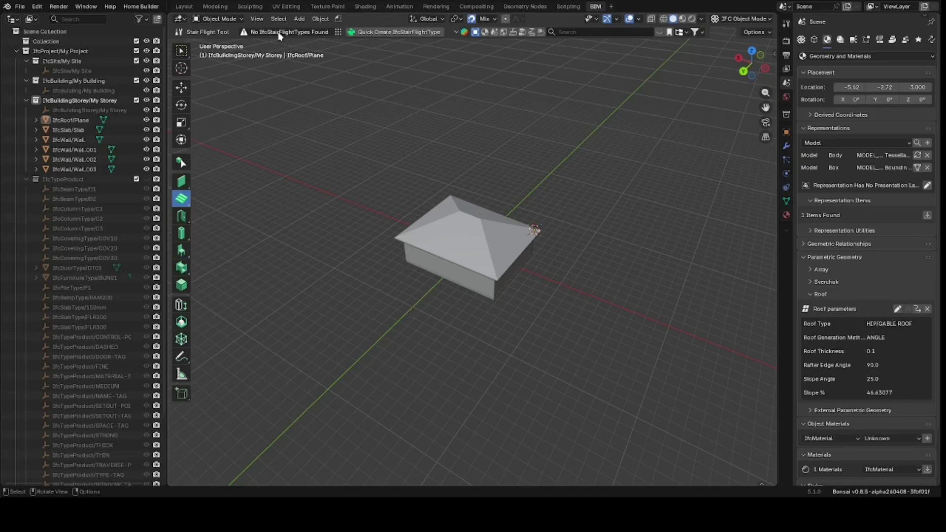
pyautogui.click(387, 33)
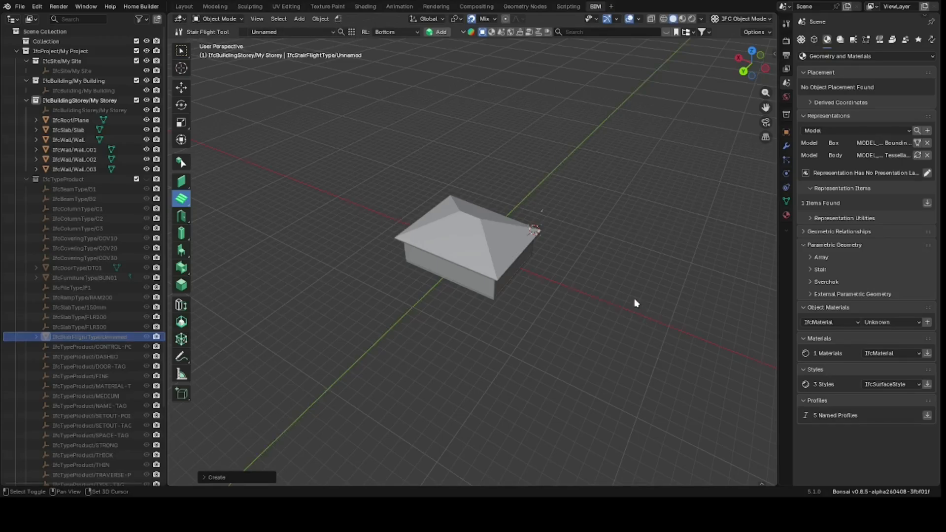
# Place one stair flight beside the house at about X -13.6 m, Y 2.9 m and end the placement.
pyautogui.hotkey('shift', 'a')
pyautogui.click(585, 319)
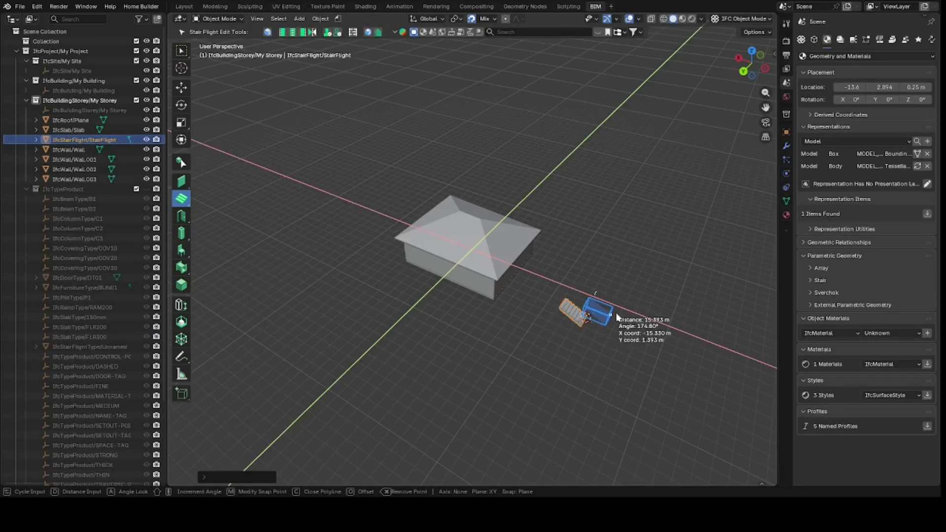
pyautogui.press('Escape')
# Start editing the placed stair flight's parametric geometry and set its width to 1 m.
pyautogui.moveTo(752, 63)
pyautogui.mouseDown()
pyautogui.moveTo(741, 67)
pyautogui.moveTo(700, 35)
pyautogui.moveTo(726, 33)
pyautogui.mouseUp()
pyautogui.scroll(2, 652, 191)
pyautogui.scroll(1, 652, 304)
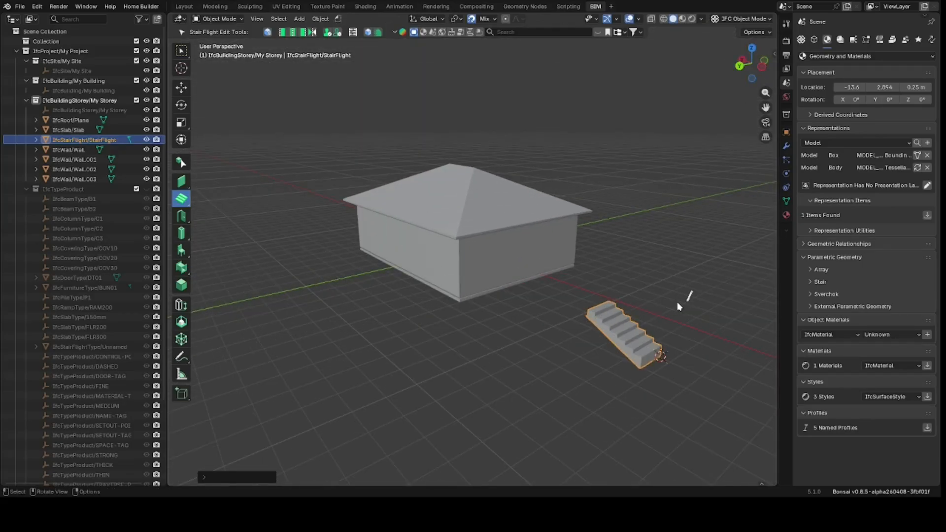
pyautogui.scroll(2, 678, 263)
pyautogui.moveTo(734, 68); pyautogui.dragTo(719, 77)
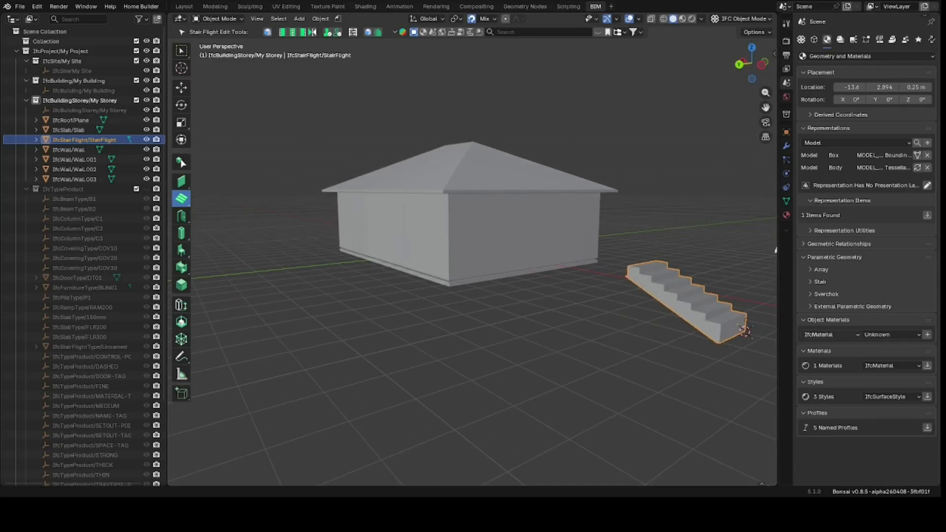
pyautogui.click(816, 282)
pyautogui.scroll(-2, 882, 299)
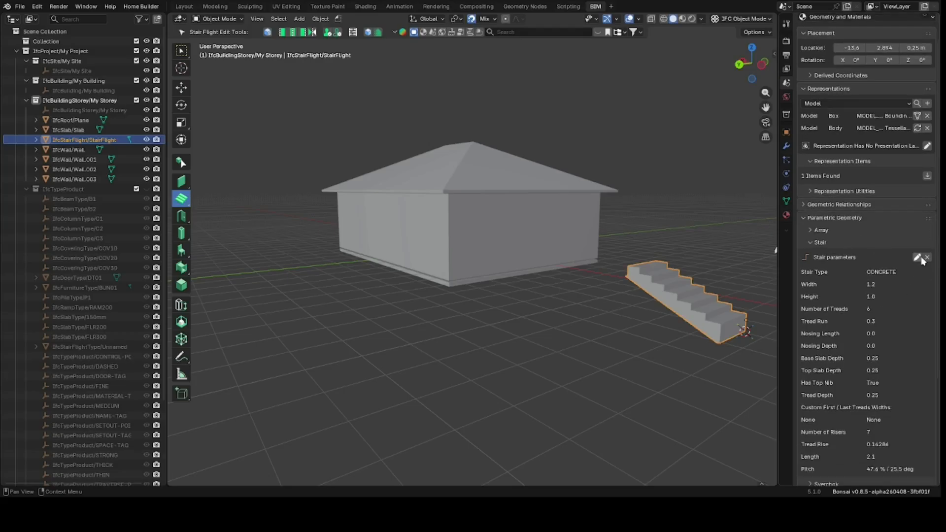
pyautogui.click(917, 257)
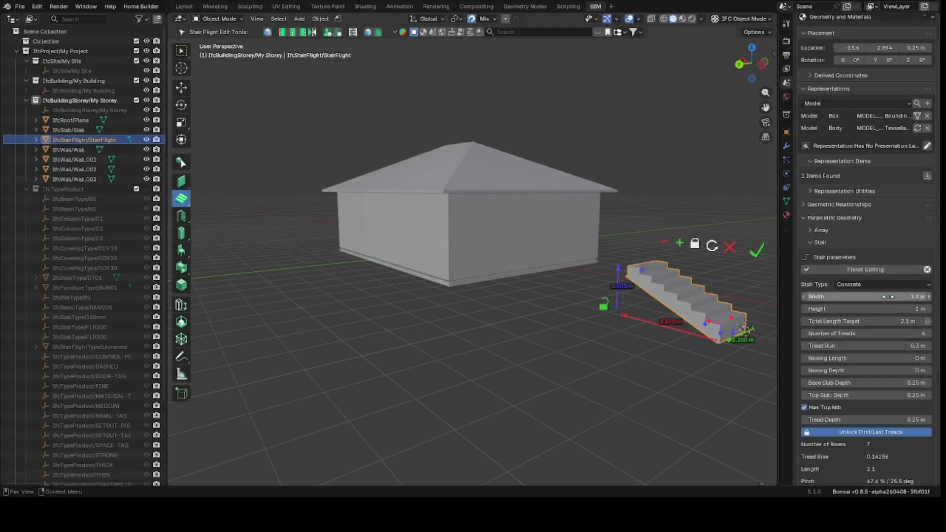
pyautogui.scroll(-2, 880, 330)
pyautogui.click(905, 257)
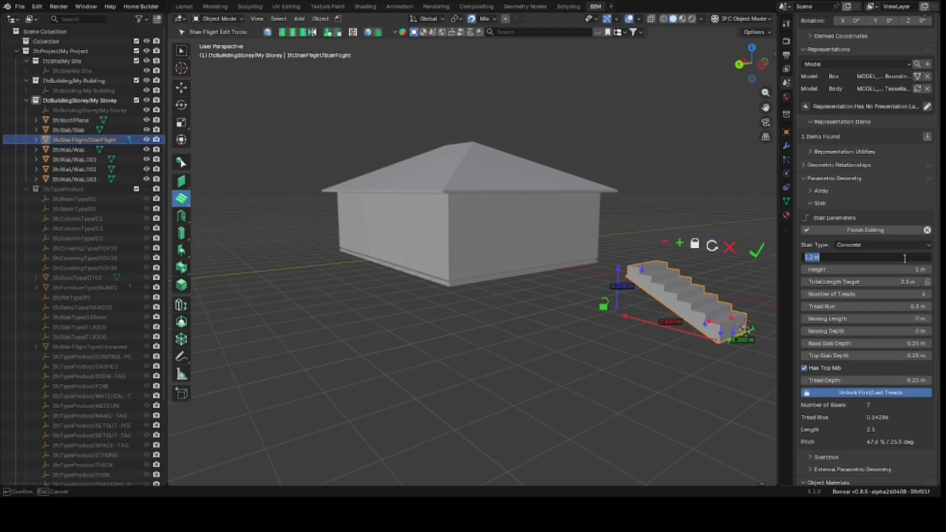
pyautogui.write('1')
pyautogui.press('Return')
# Set the stair flight's height to 3 m.
pyautogui.click(863, 270)
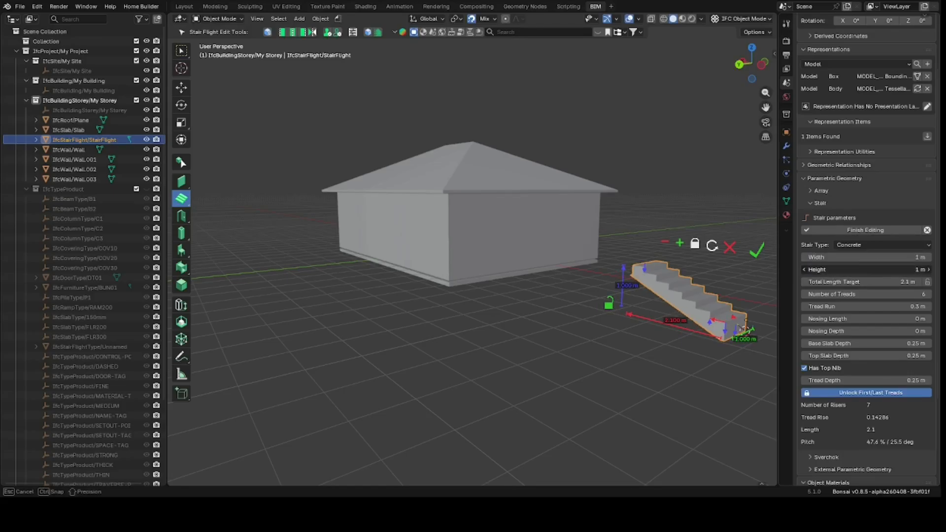
pyautogui.write('3')
pyautogui.press('Return')
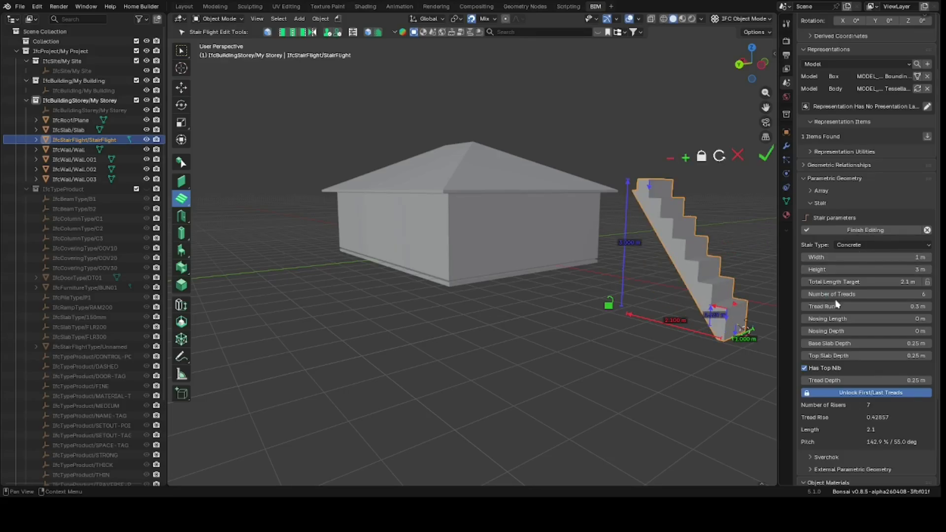
# Set the stair flight to 25 treads with a total length target of 6 m.
pyautogui.click(868, 284)
pyautogui.write('6m')
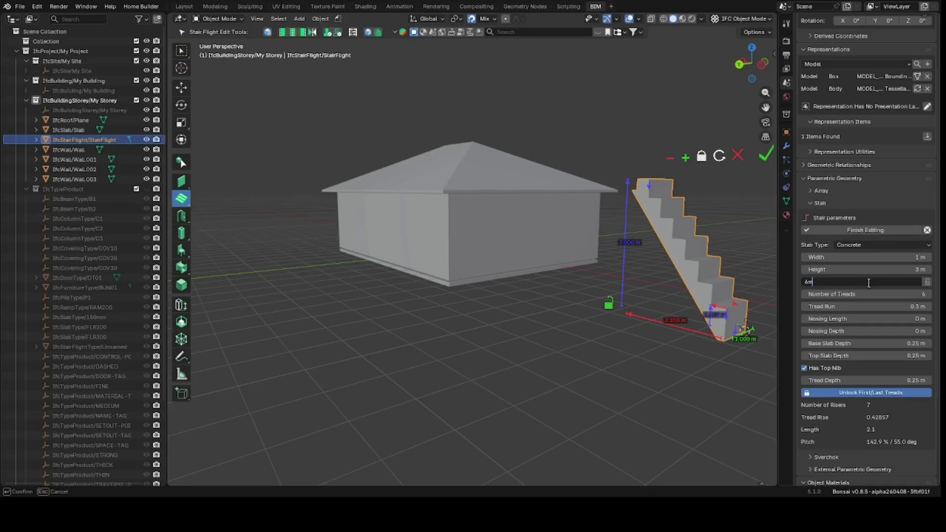
pyautogui.press('Return')
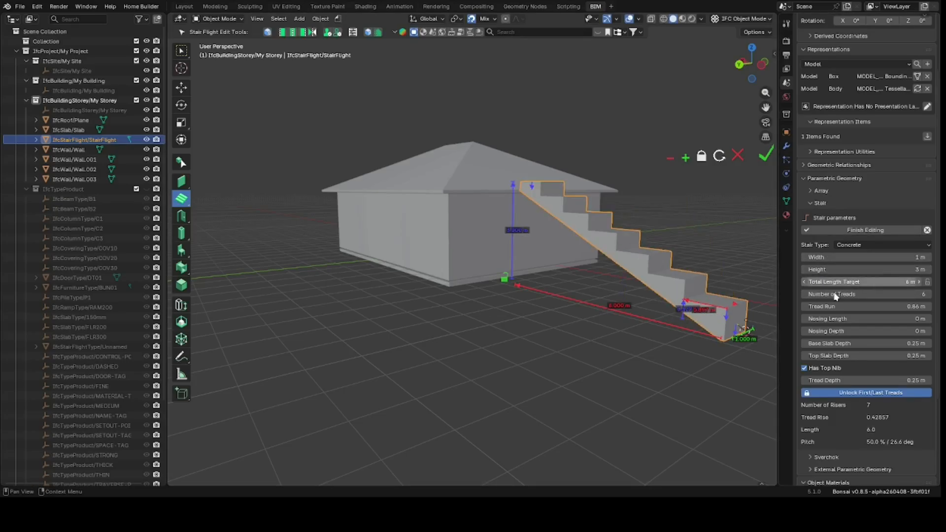
pyautogui.moveTo(844, 295); pyautogui.dragTo(899, 295)
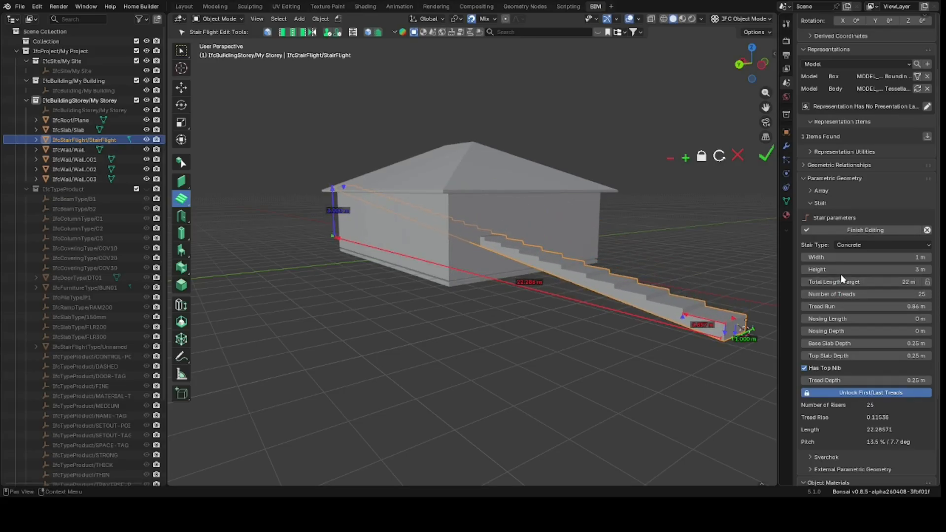
pyautogui.doubleClick(848, 280)
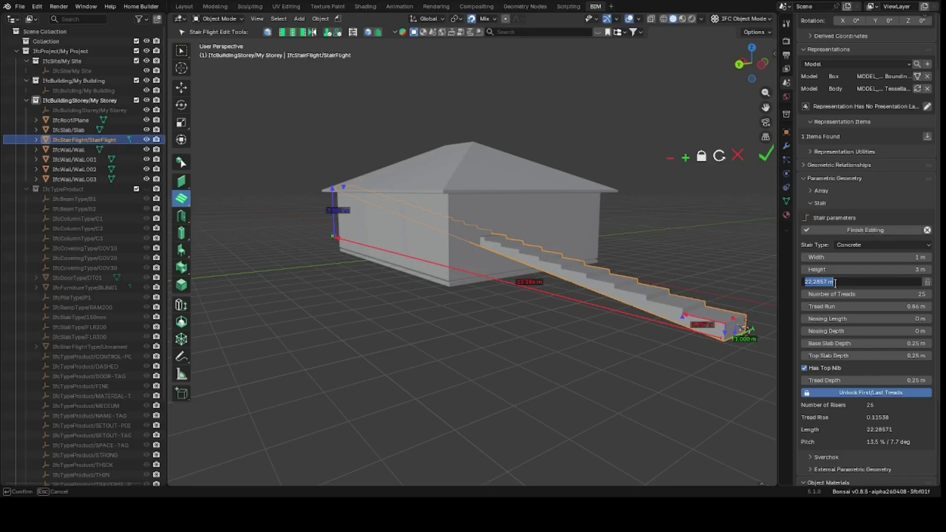
pyautogui.write('6')
pyautogui.press('Return')
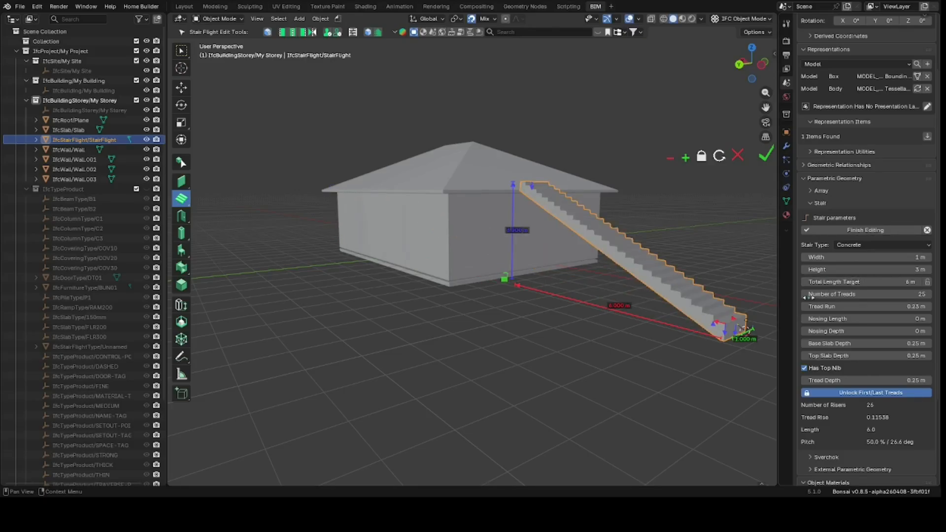
# Shorten the stair flight by setting its total length target to 3 m.
pyautogui.click(709, 222)
pyautogui.moveTo(750, 63); pyautogui.dragTo(623, 435)
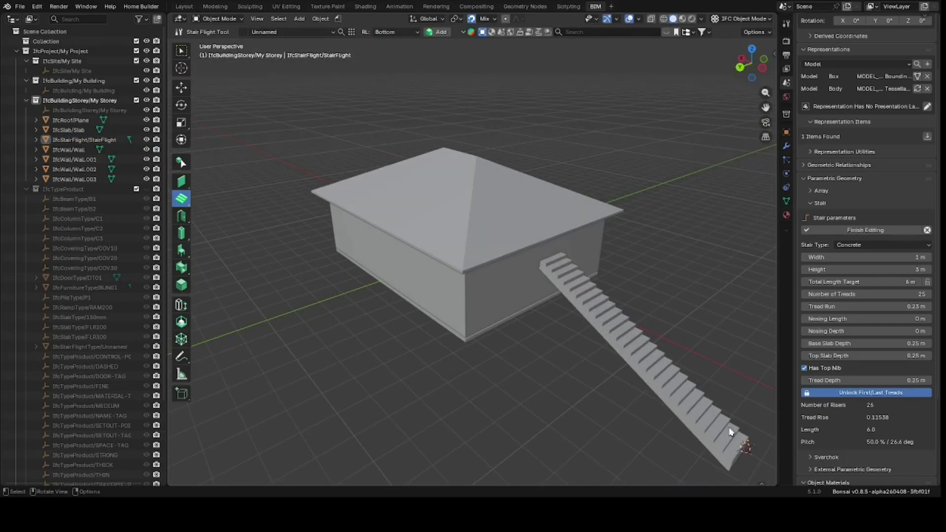
pyautogui.moveTo(747, 67); pyautogui.dragTo(759, 96)
pyautogui.click(865, 284)
pyautogui.write('3 ')
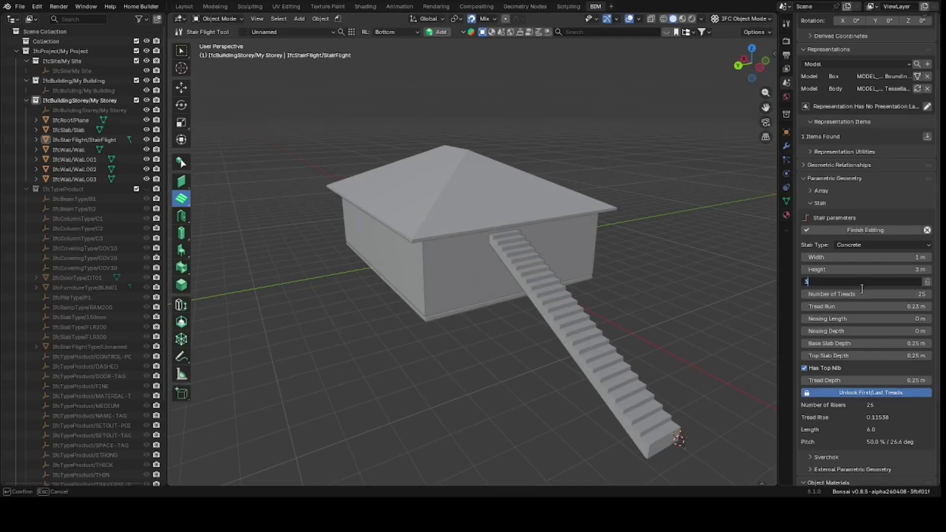
pyautogui.write('m')
pyautogui.press('Return')
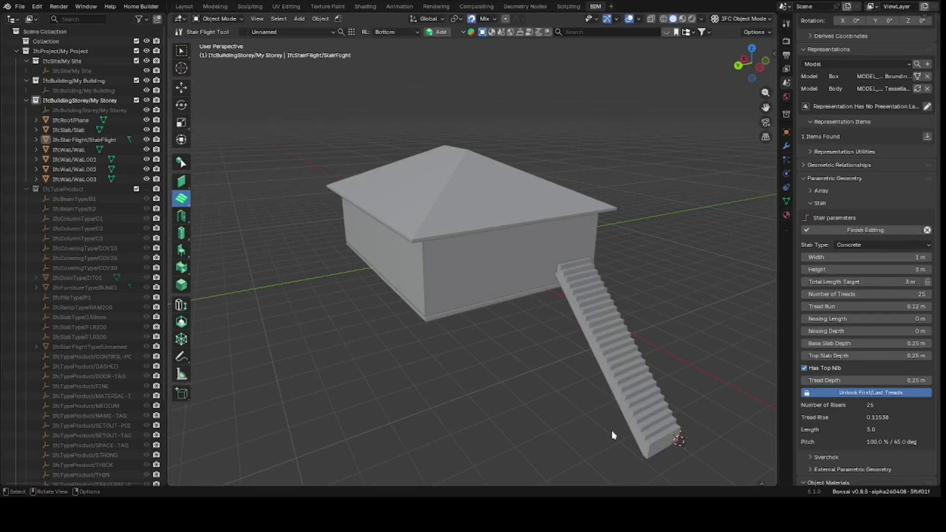
# Set the stair flight's number of treads to 15 and its total length target to 3 m.
pyautogui.click(889, 294)
pyautogui.write('1')
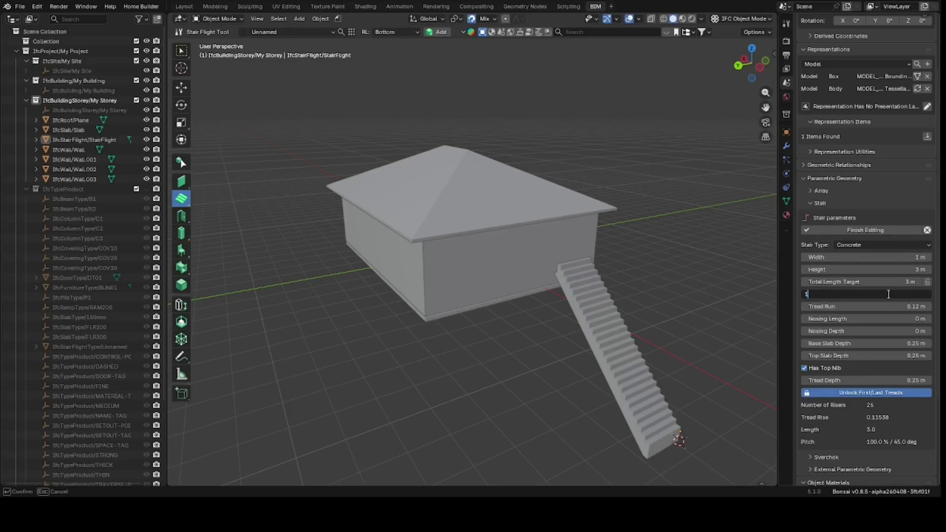
pyautogui.write('5')
pyautogui.press('Return')
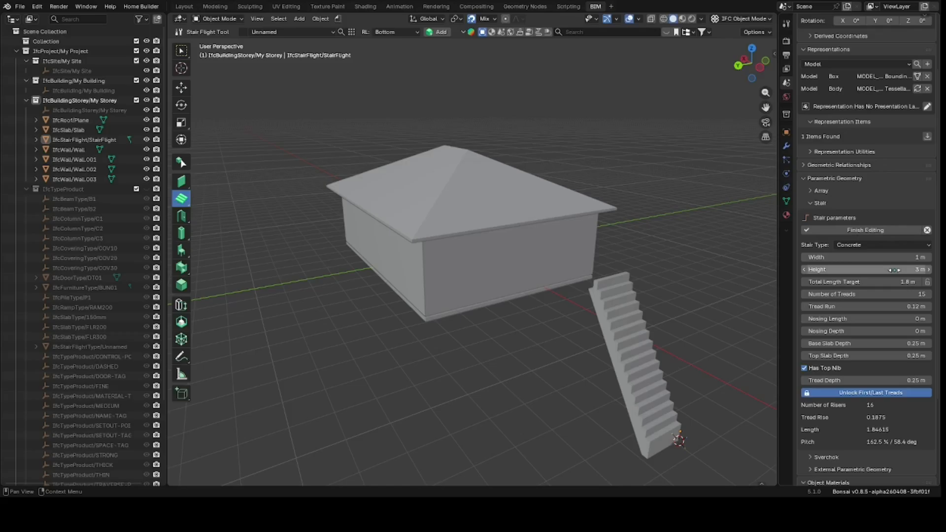
pyautogui.click(880, 281)
pyautogui.write('3')
pyautogui.press('Return')
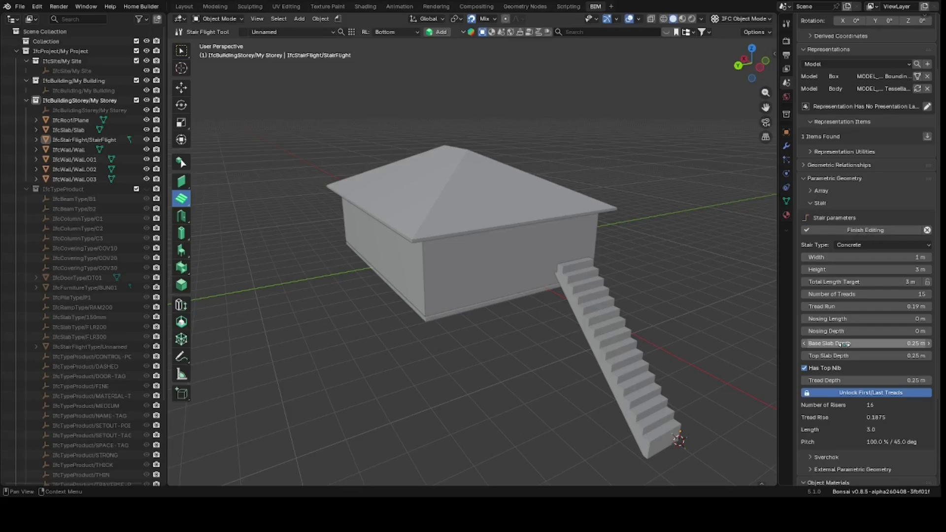
# Set the stair's base slab depth to 0 m and top slab depth to 0.1 m, and select the stair flight.
pyautogui.moveTo(844, 343); pyautogui.dragTo(869, 355)
pyautogui.click(619, 348)
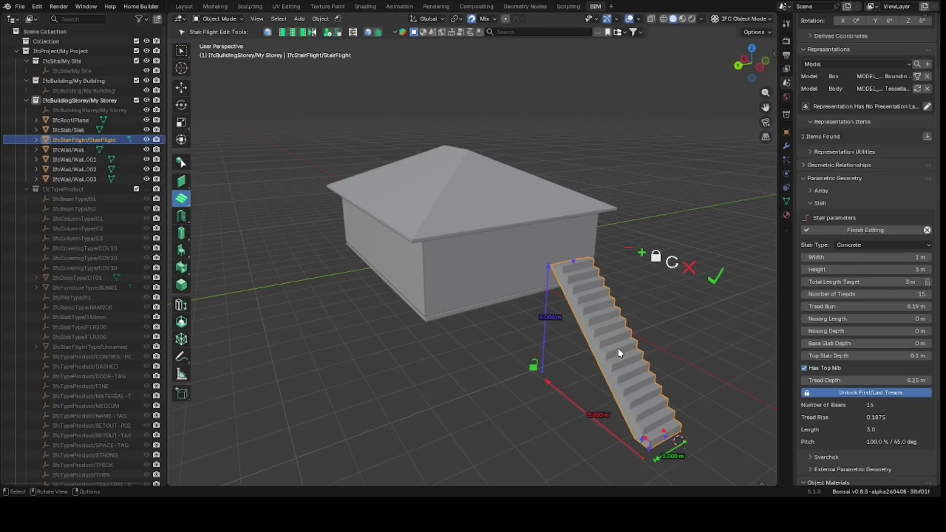
# Delete the stair flight and undo the deletion to bring it back.
pyautogui.press('Delete')
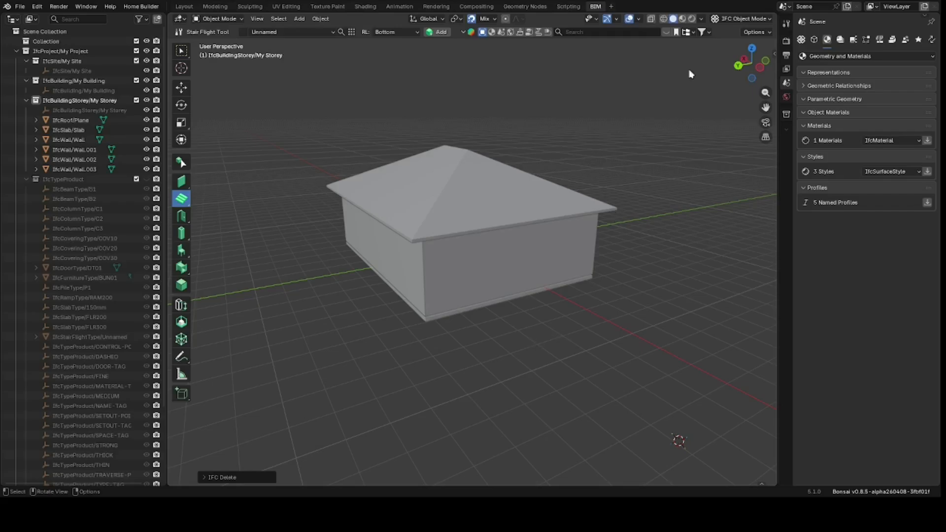
pyautogui.moveTo(750, 63); pyautogui.dragTo(736, 132)
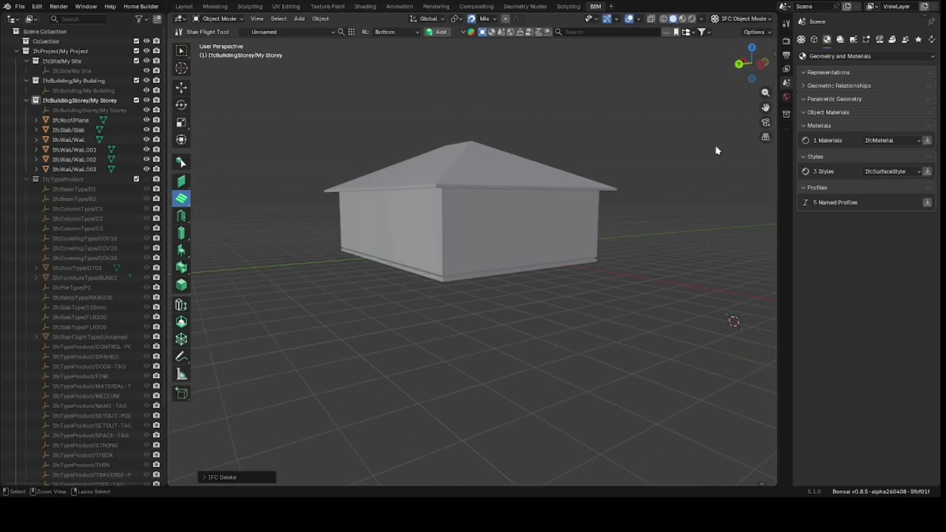
pyautogui.hotkey('shift', 'a')
pyautogui.click(701, 61)
pyautogui.moveTo(758, 77); pyautogui.dragTo(781, 89)
pyautogui.click(871, 311)
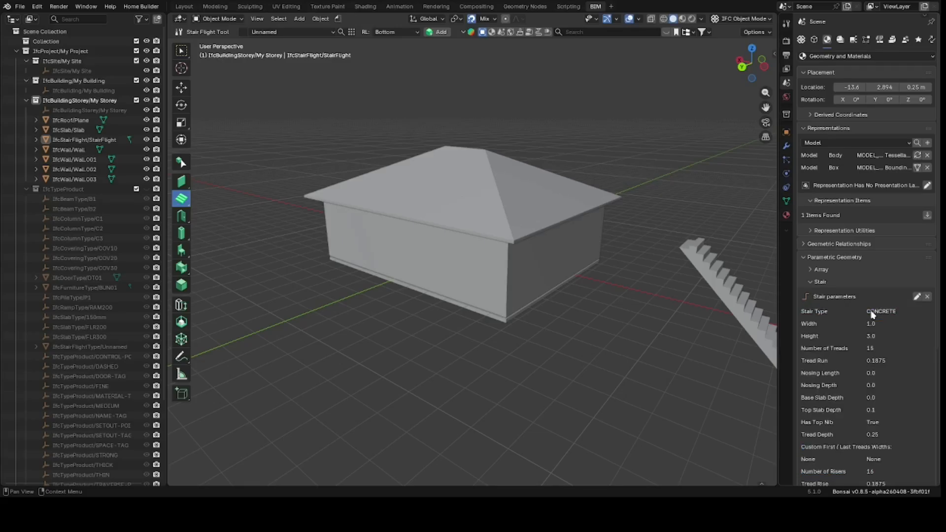
# Switch to the Ramp Flight tool and quick-create an IfcRampFlightType.
pyautogui.moveTo(755, 69); pyautogui.dragTo(701, 69)
pyautogui.click(184, 204)
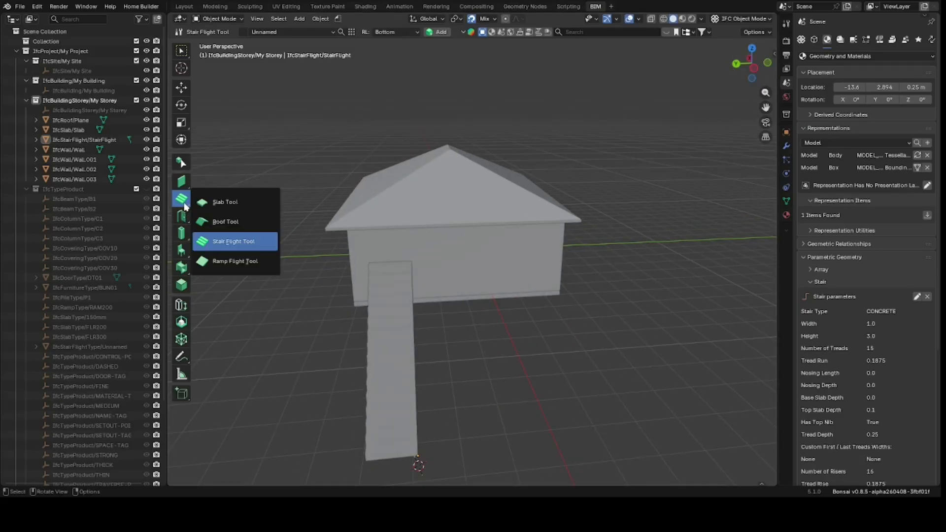
pyautogui.click(240, 260)
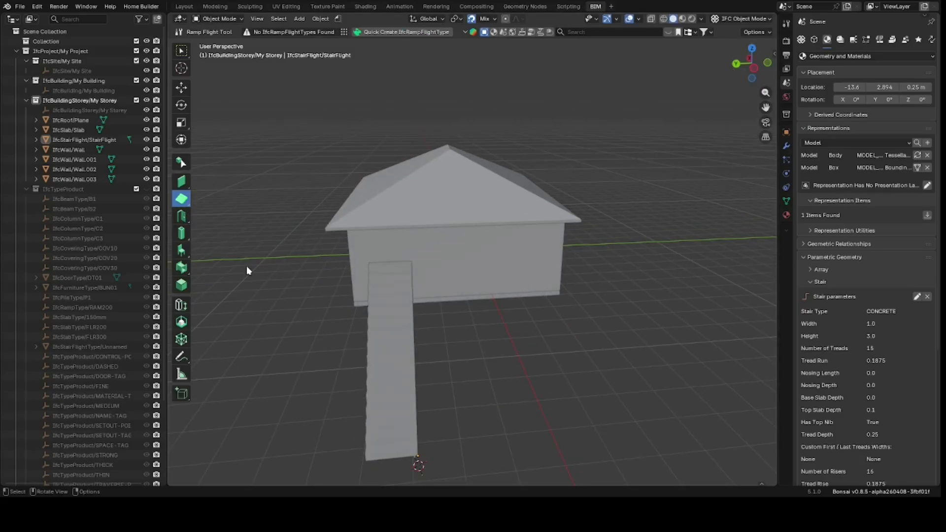
pyautogui.click(400, 33)
pyautogui.hotkey('shift', 'a')
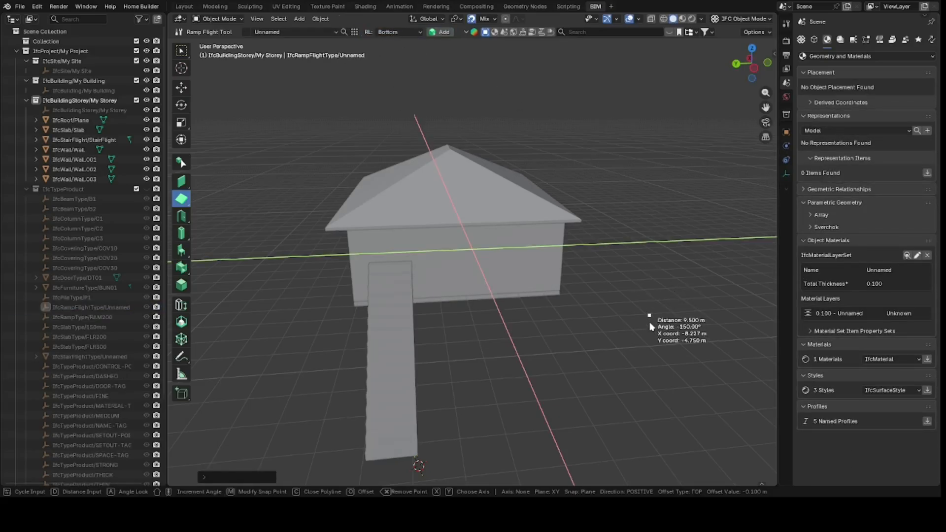
pyautogui.click(661, 361)
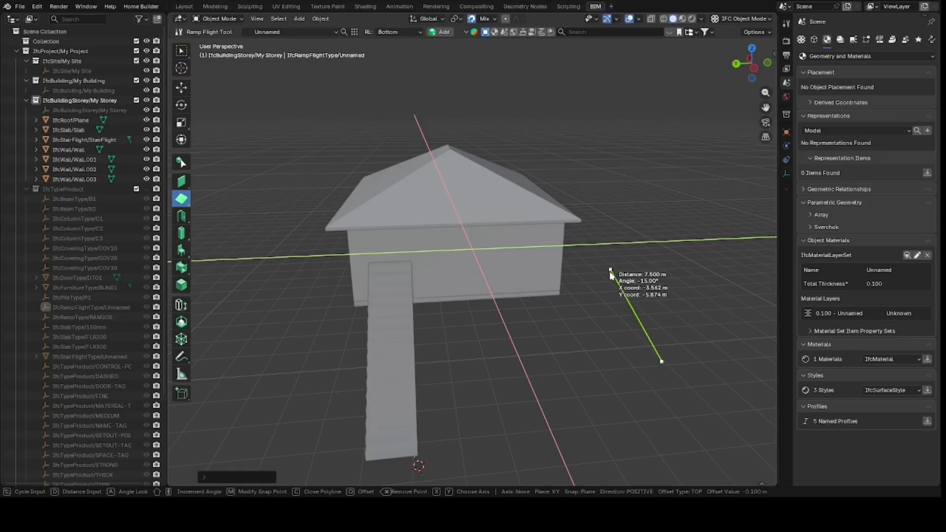
pyautogui.click(597, 296)
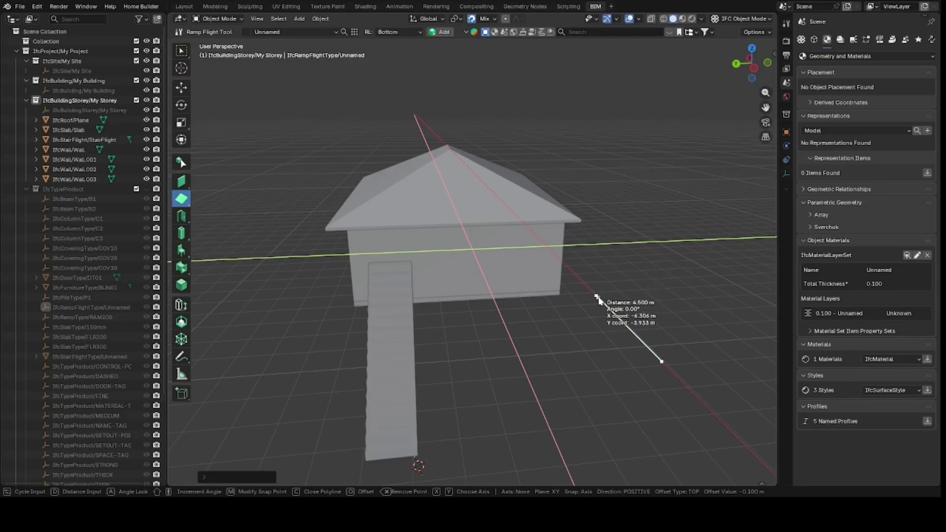
pyautogui.click(655, 295)
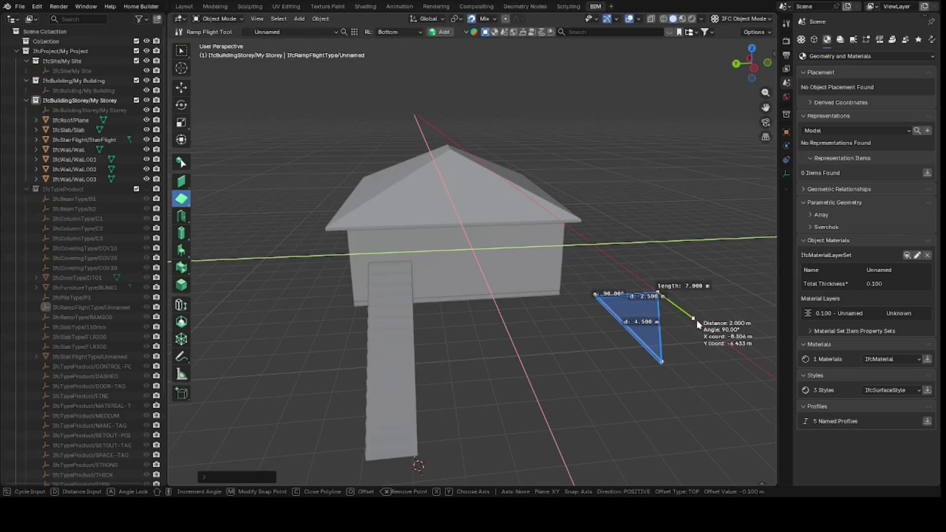
pyautogui.press('Escape')
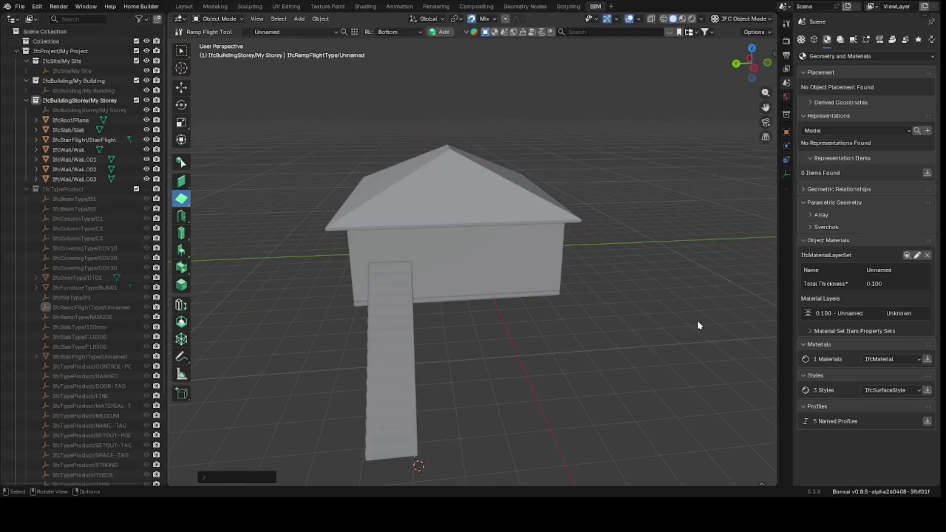
# Switch to the Door tool.
pyautogui.click(181, 216)
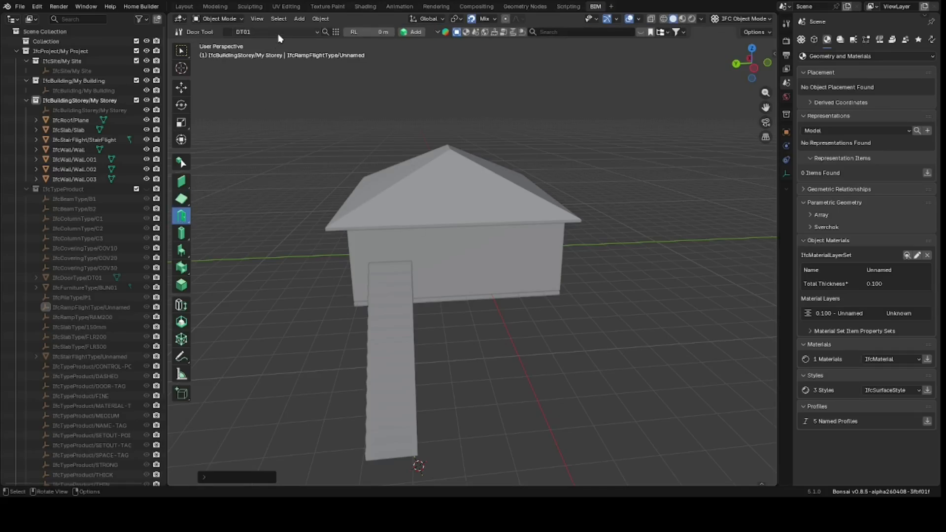
# Place a DT01 door in the long wall opposite the stair side, at about X 1.16 m, Y 5.16 m.
pyautogui.click(336, 32)
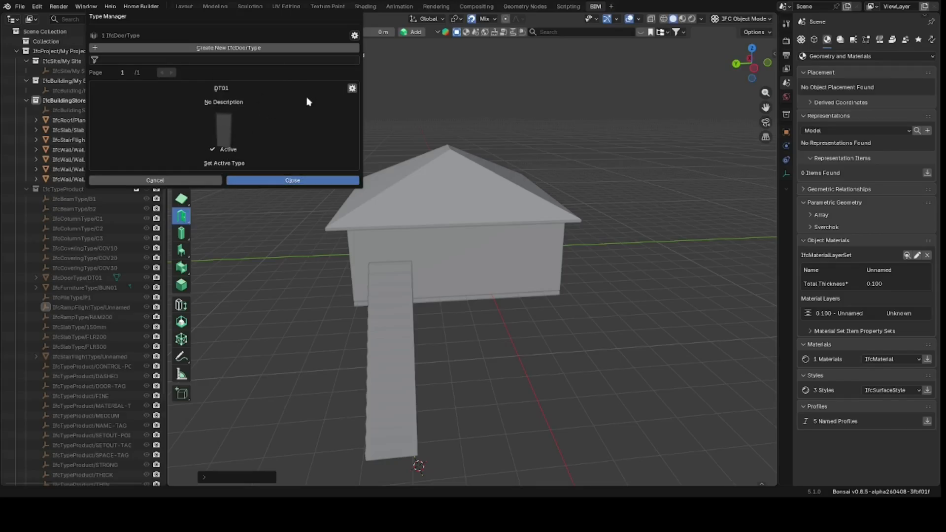
pyautogui.click(273, 182)
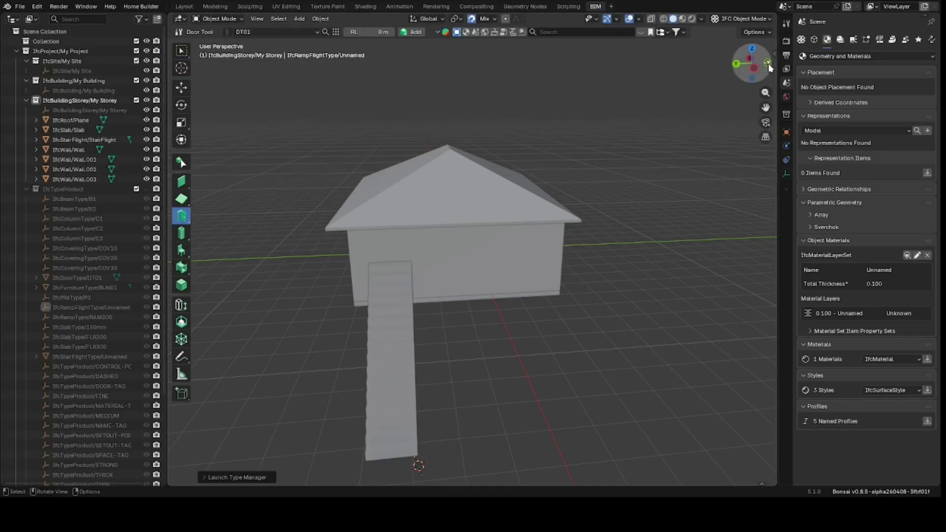
pyautogui.moveTo(752, 63); pyautogui.dragTo(849, 67)
pyautogui.scroll(3, 528, 298)
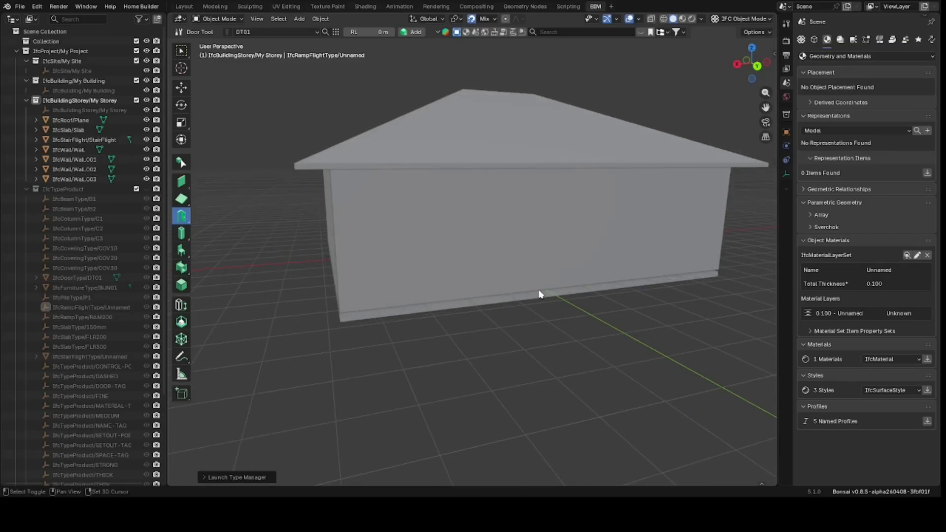
pyautogui.hotkey('shift', 'a')
pyautogui.click(502, 287)
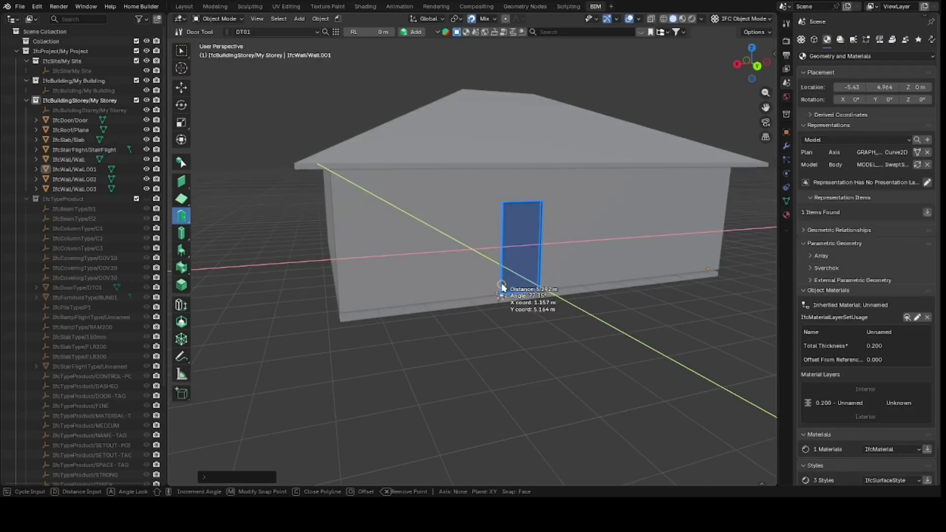
# Select the placed door and add a parametric door definition to it.
pyautogui.moveTo(744, 71); pyautogui.dragTo(753, 72)
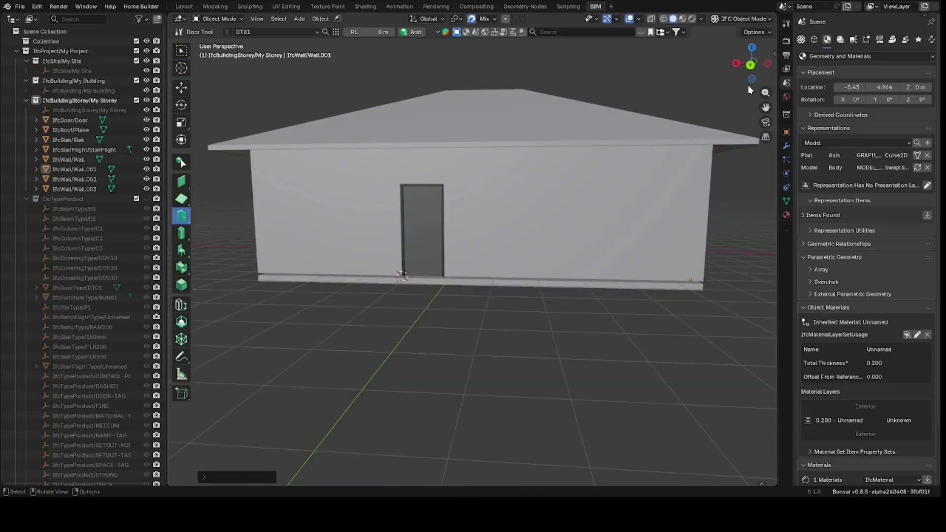
pyautogui.scroll(5, 440, 288)
pyautogui.click(389, 232)
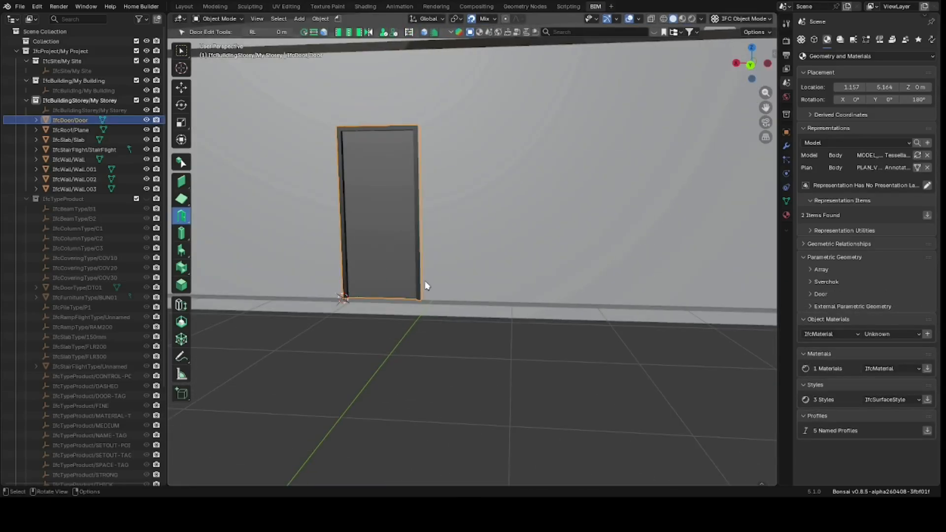
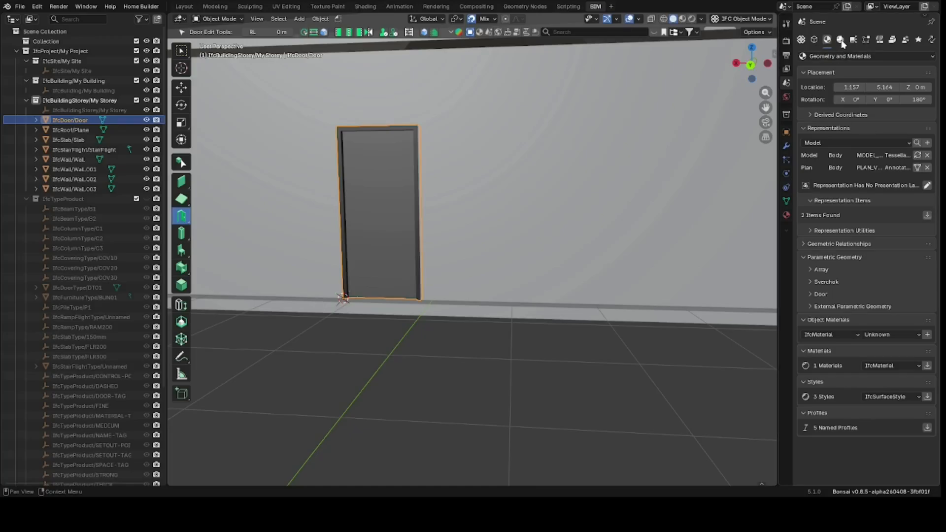
pyautogui.click(818, 294)
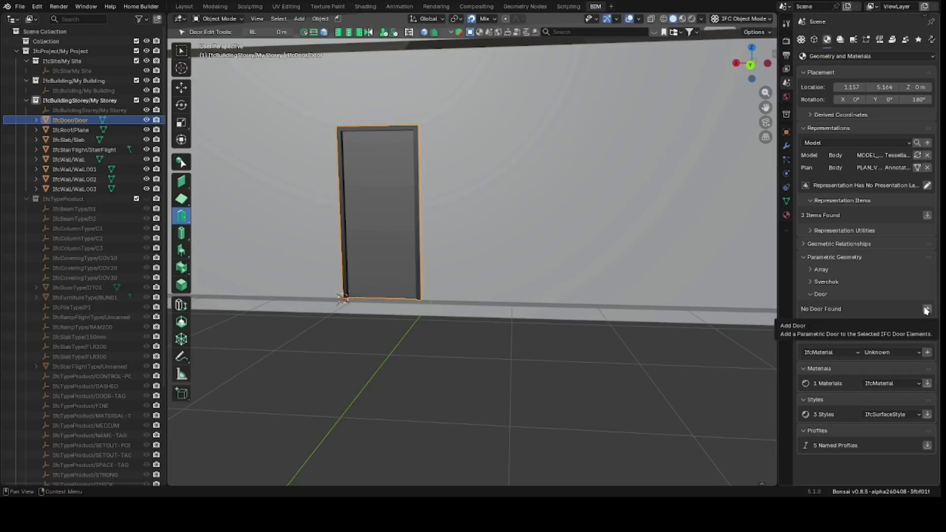
pyautogui.click(926, 310)
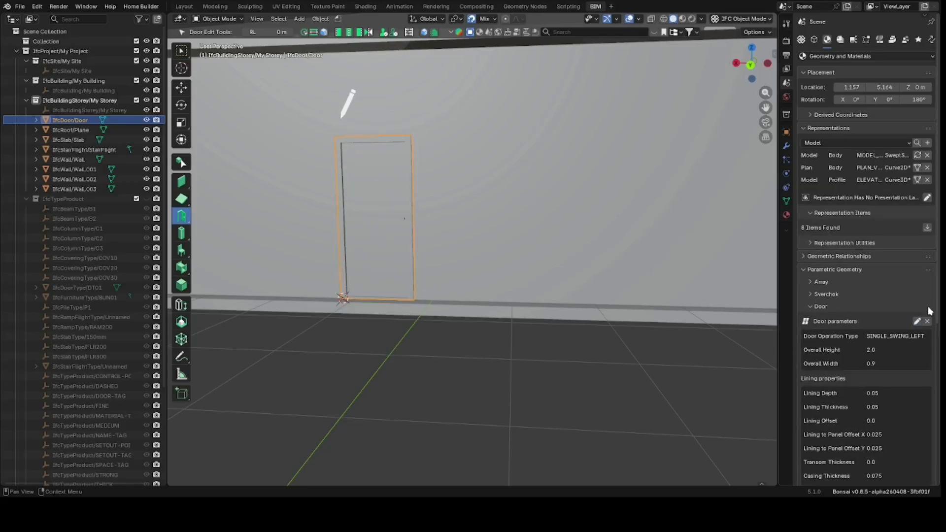
# Set the parametric door's overall height to 2.1 m and finish editing its parameters.
pyautogui.click(918, 321)
pyautogui.click(869, 358)
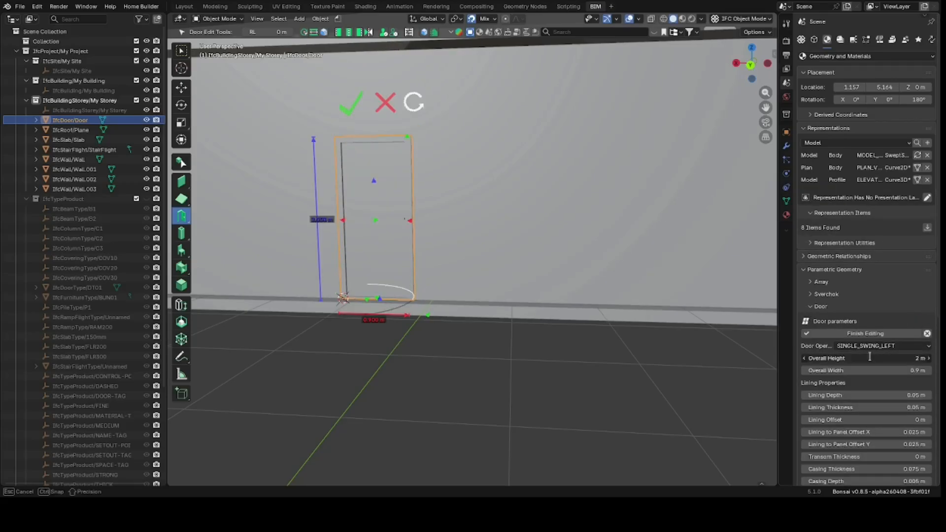
pyautogui.write('2.1')
pyautogui.press('Return')
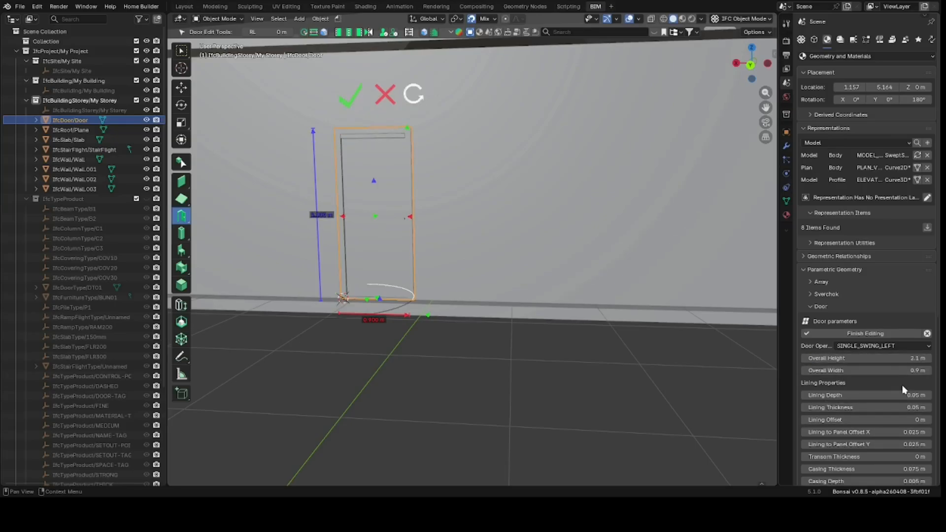
pyautogui.click(886, 346)
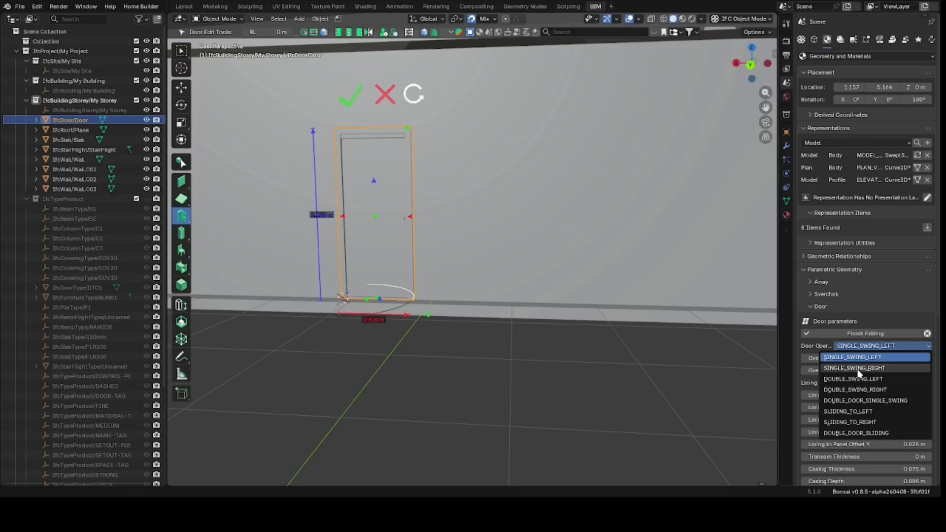
pyautogui.click(857, 335)
pyautogui.click(707, 374)
pyautogui.click(639, 272)
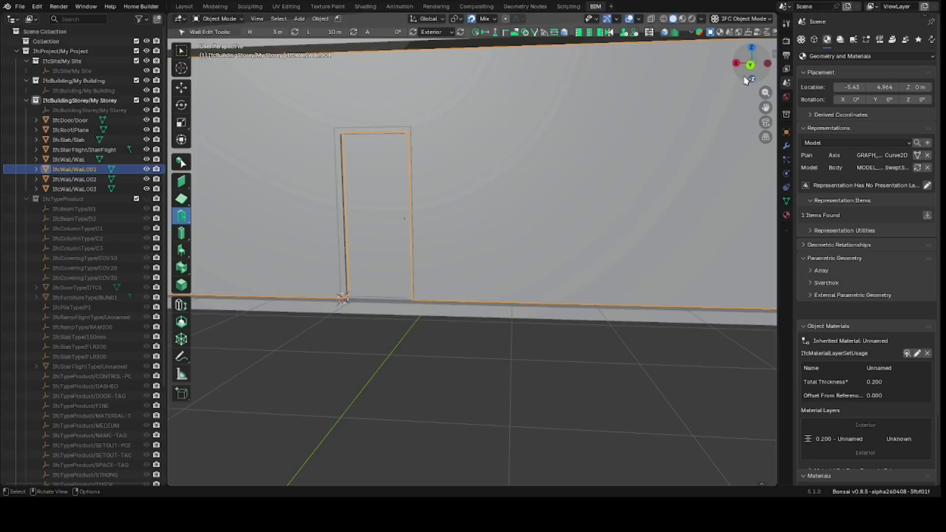
# Save the IFC project as Untitled.ifc.
pyautogui.moveTo(745, 77); pyautogui.dragTo(539, 97)
pyautogui.click(599, 381)
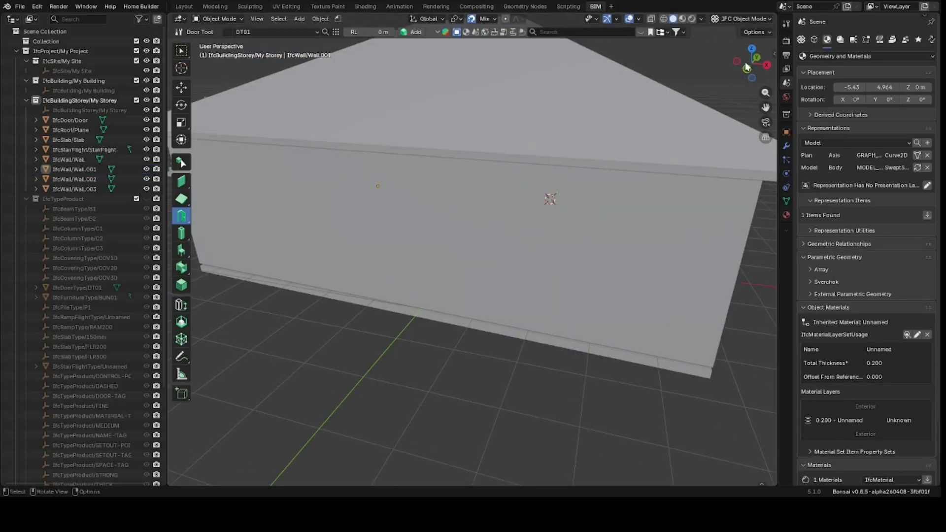
pyautogui.moveTo(749, 67); pyautogui.dragTo(652, 58)
pyautogui.click(840, 40)
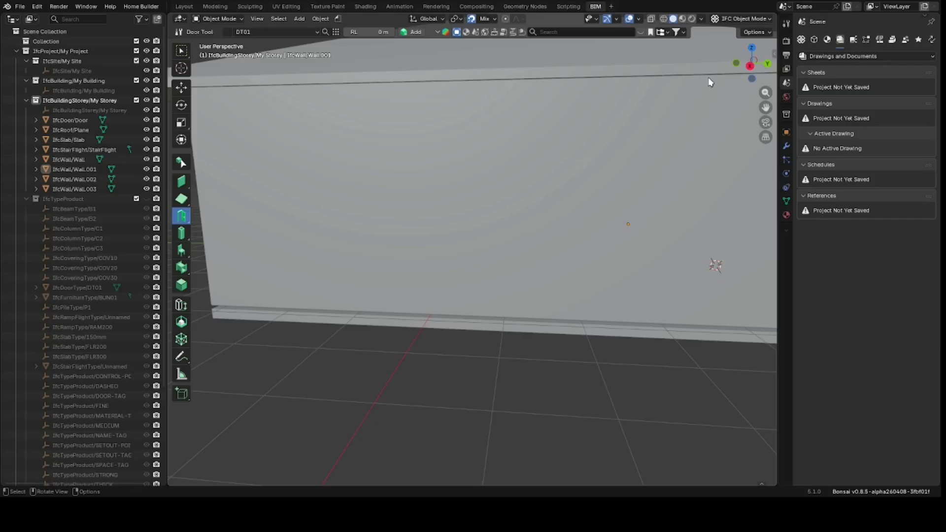
pyautogui.moveTo(744, 69); pyautogui.dragTo(672, 74)
pyautogui.click(802, 40)
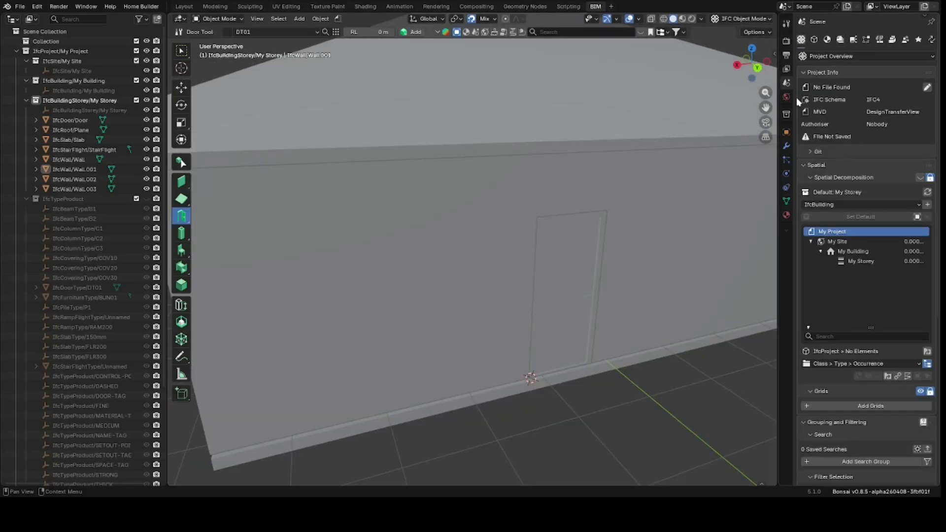
pyautogui.scroll(-8, 651, 245)
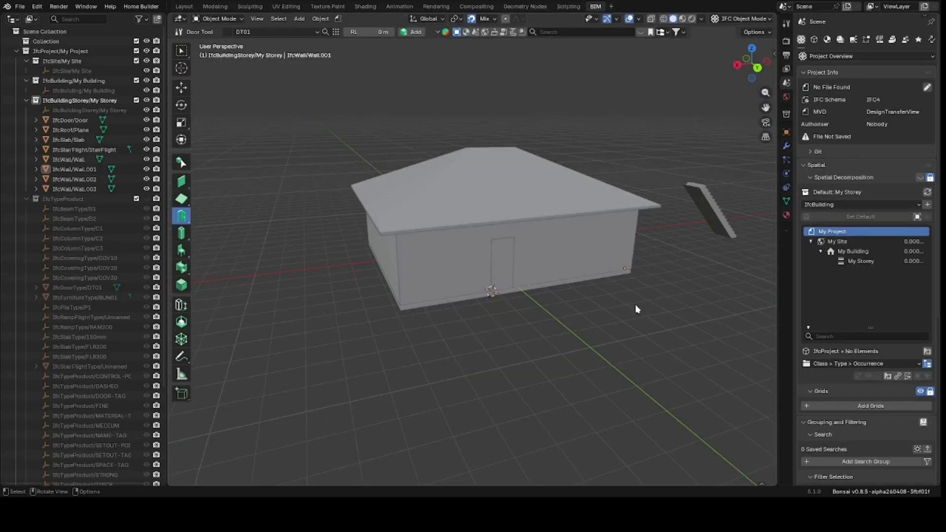
pyautogui.moveTo(764, 68); pyautogui.dragTo(724, 69)
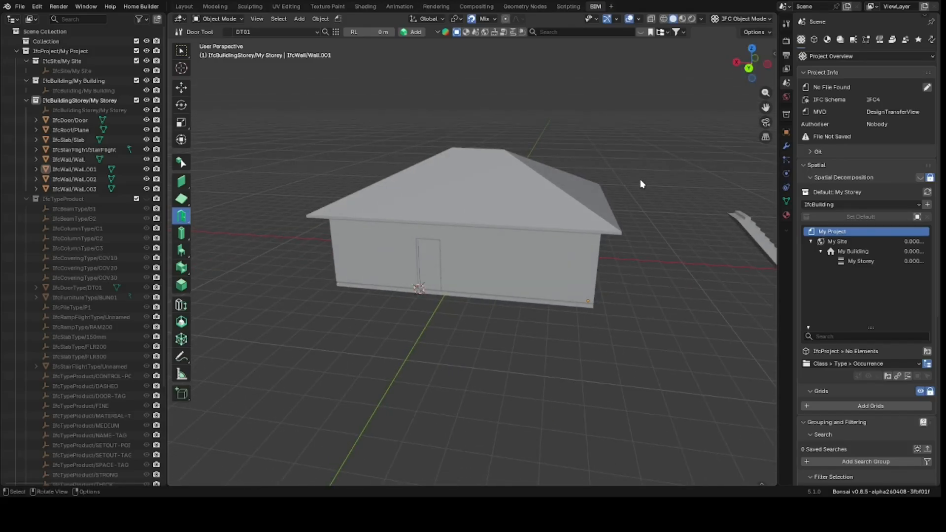
pyautogui.press('ctrl')
pyautogui.hotkey('ctrl', 's')
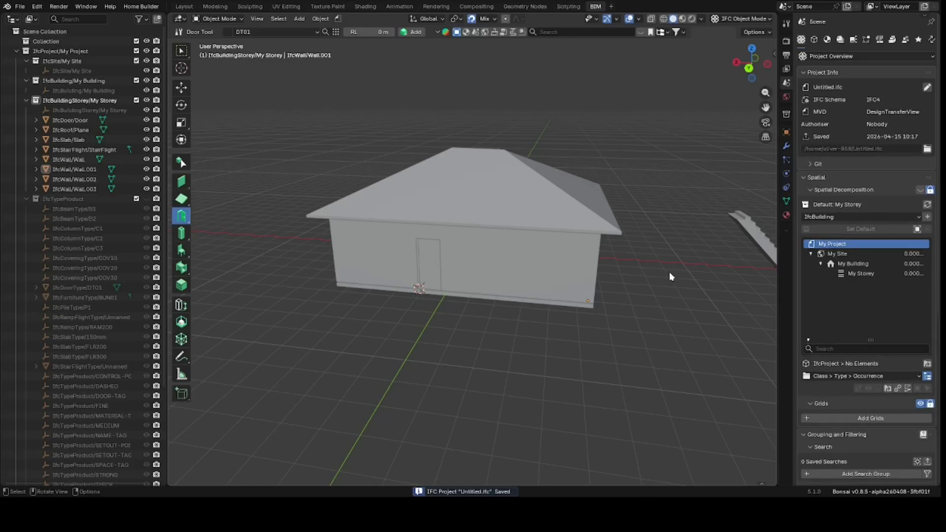
# Load the project's drawings and create a plan drawing for My Storey.
pyautogui.click(840, 40)
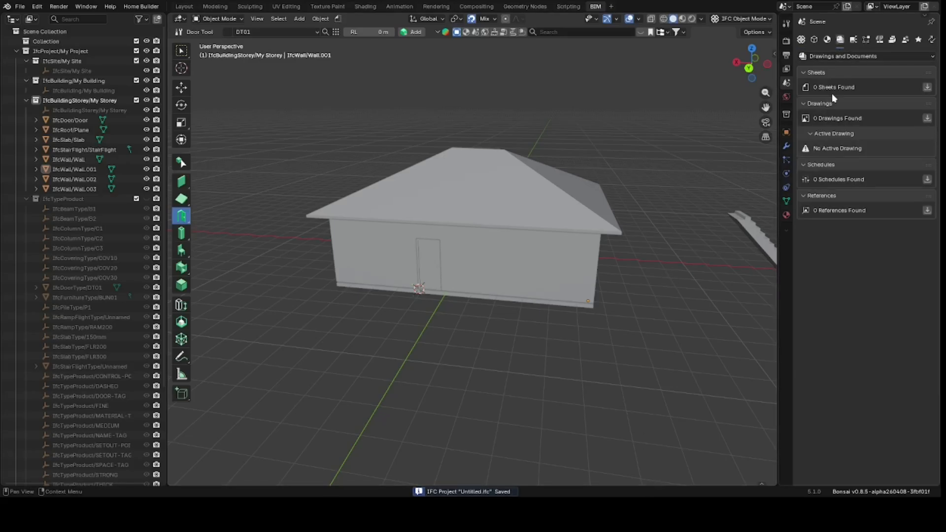
pyautogui.click(927, 119)
pyautogui.click(880, 118)
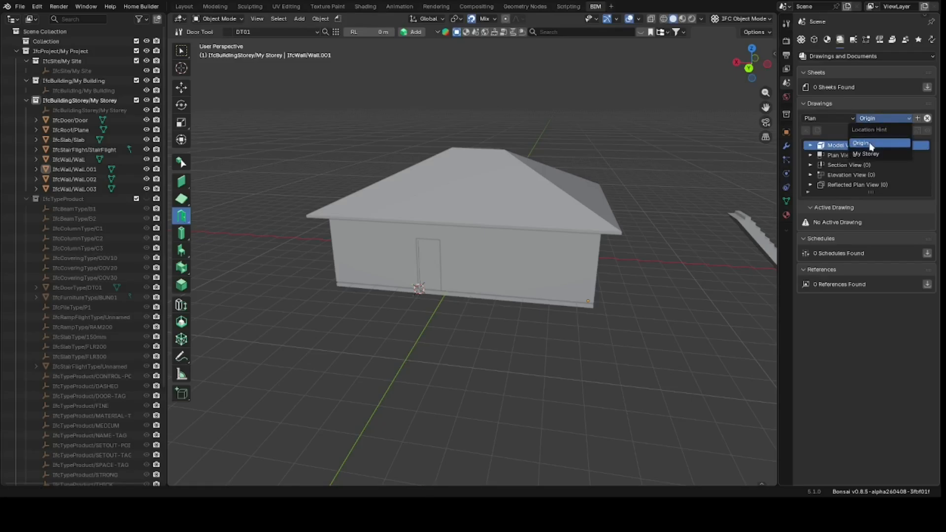
pyautogui.click(877, 151)
pyautogui.click(918, 118)
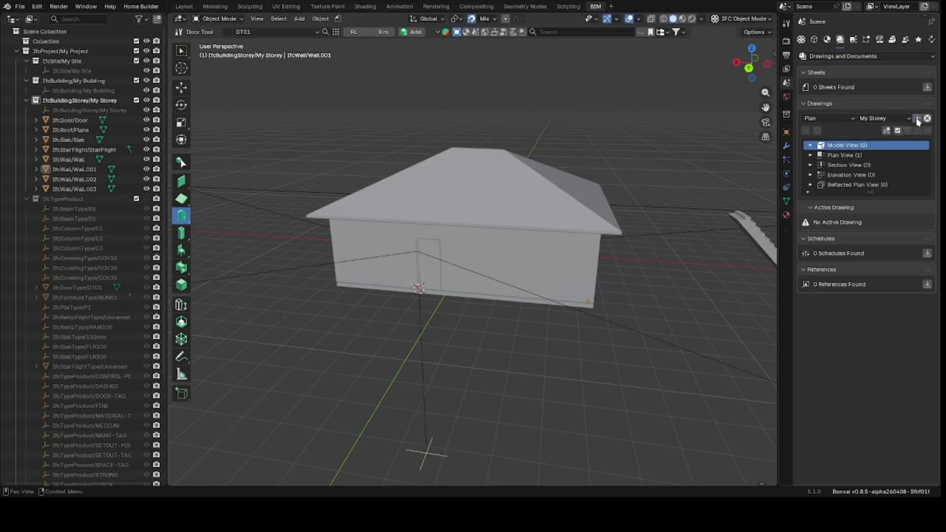
# Activate the MY STOREY PLAN drawing and examine the door's swing in the wall.
pyautogui.click(810, 155)
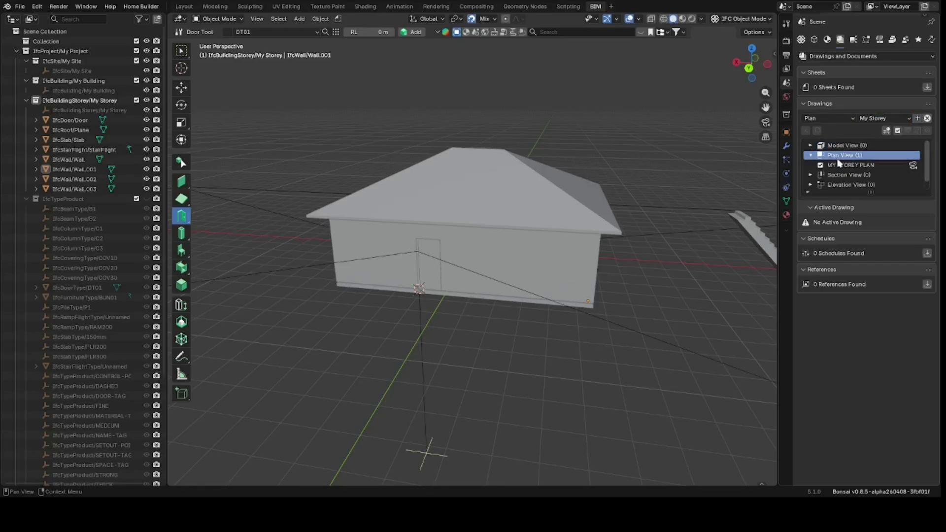
pyautogui.click(904, 165)
pyautogui.click(913, 165)
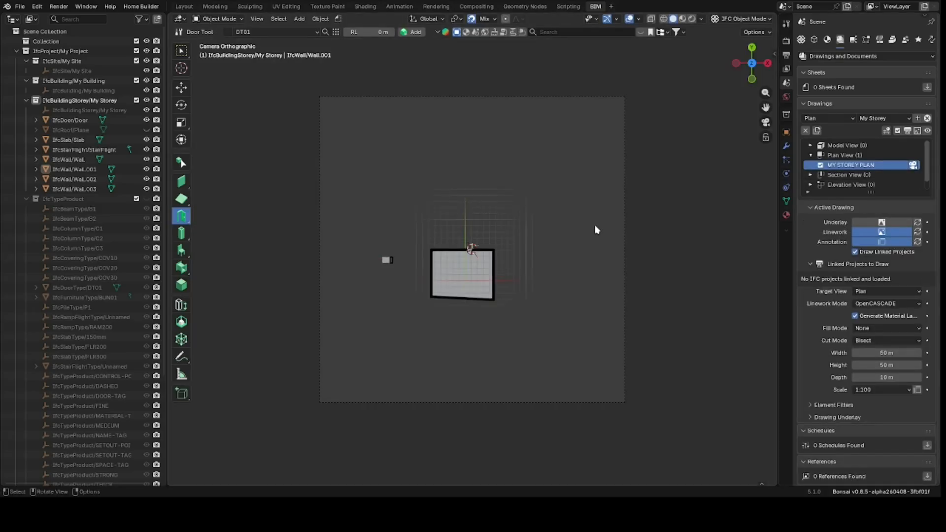
pyautogui.scroll(4, 612, 232)
pyautogui.scroll(3, 462, 313)
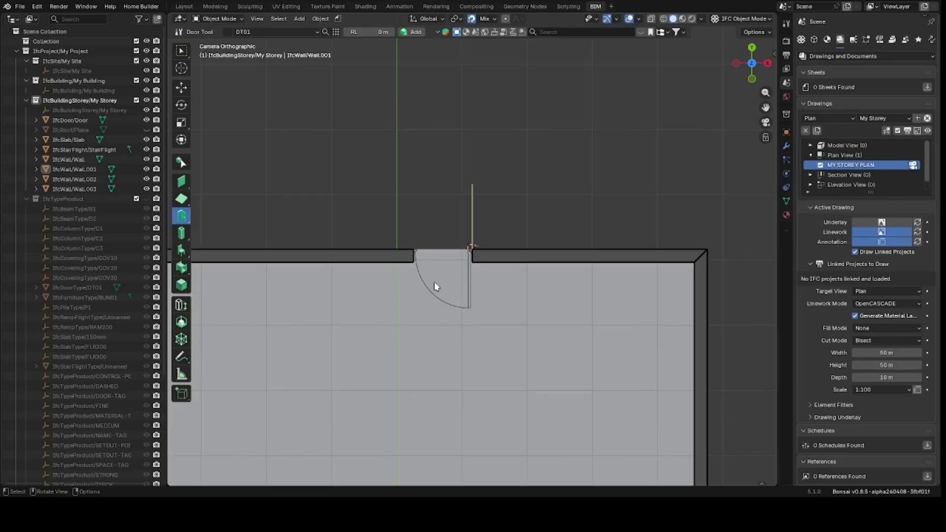
# Leave the plan drawing and return to the 3D model at the wall containing the door.
pyautogui.click(886, 132)
pyautogui.moveTo(679, 151); pyautogui.dragTo(675, 148)
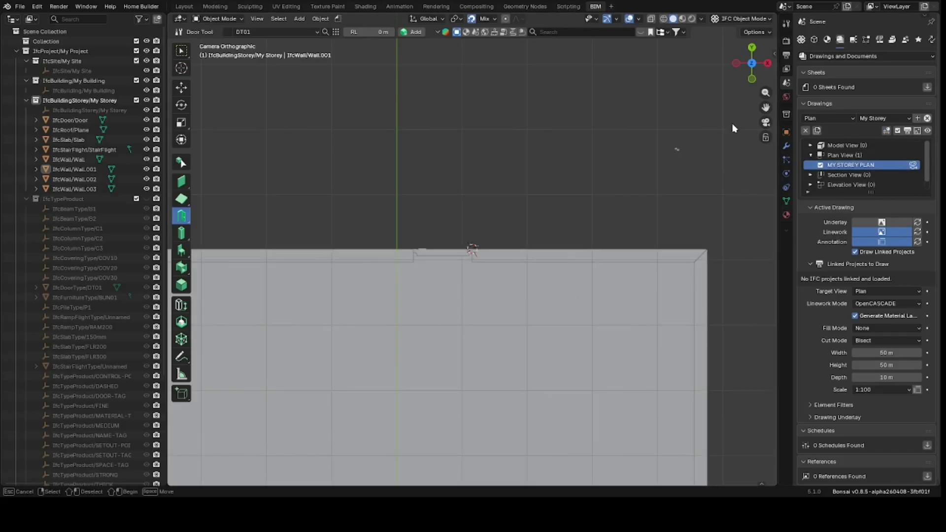
pyautogui.moveTo(732, 128); pyautogui.dragTo(714, 119, button='middle')
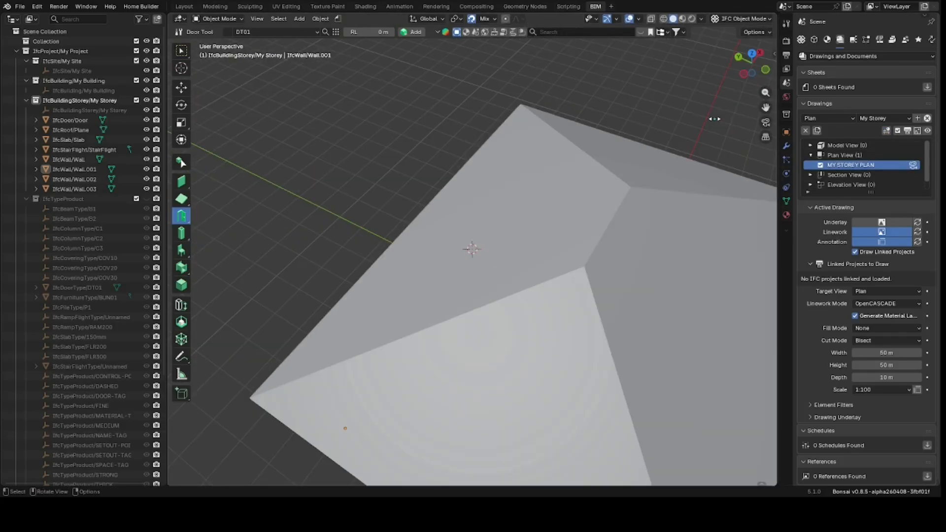
pyautogui.scroll(-4, 714, 119)
pyautogui.moveTo(751, 63); pyautogui.dragTo(914, 8)
pyautogui.scroll(4, 597, 109)
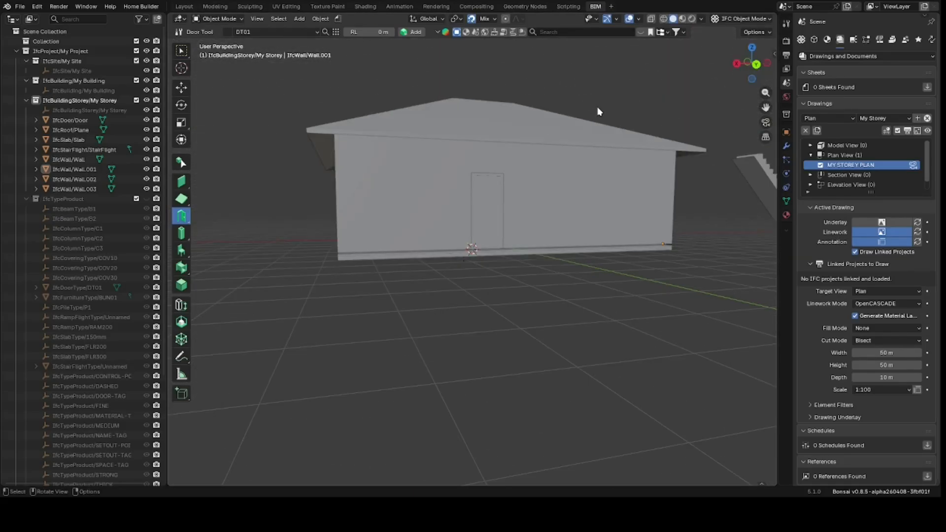
pyautogui.moveTo(742, 70); pyautogui.dragTo(714, 87)
pyautogui.scroll(3, 713, 87)
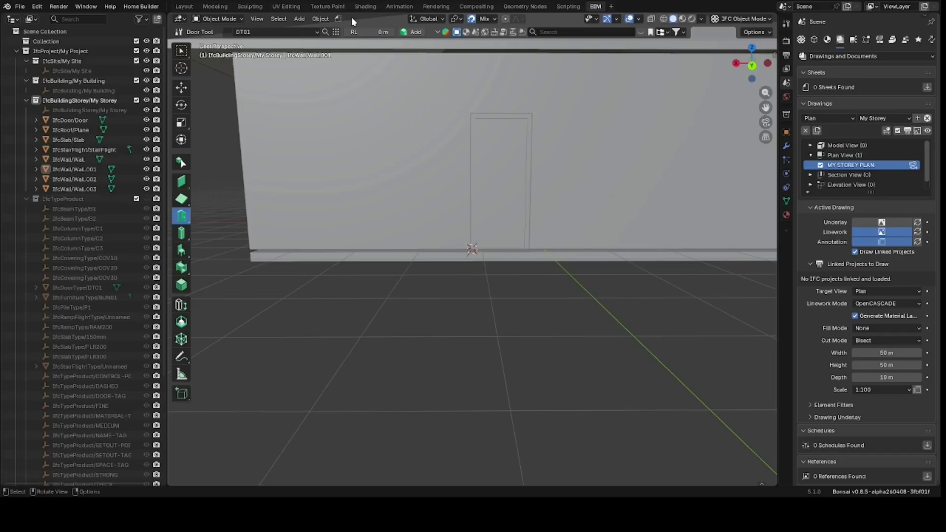
# Duplicate the DT01 door type and rename the copy "right".
pyautogui.click(336, 32)
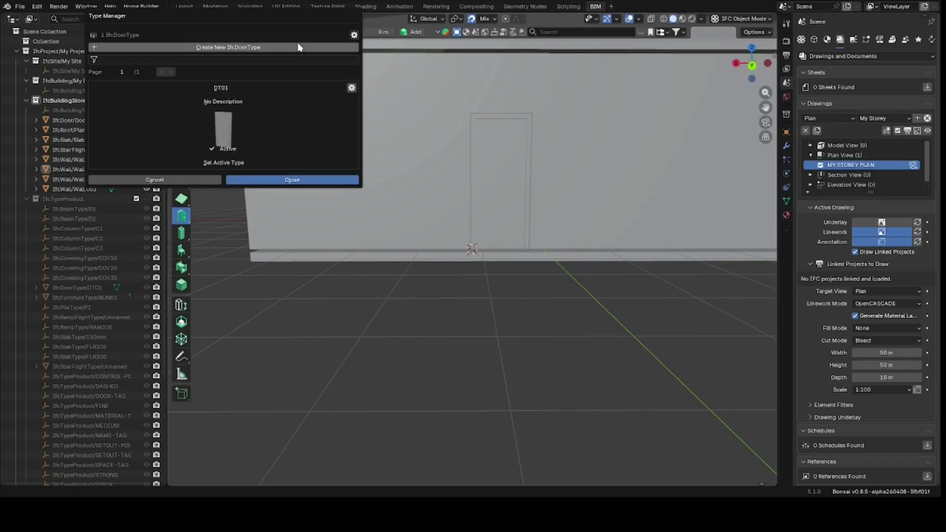
pyautogui.click(351, 94)
pyautogui.click(331, 108)
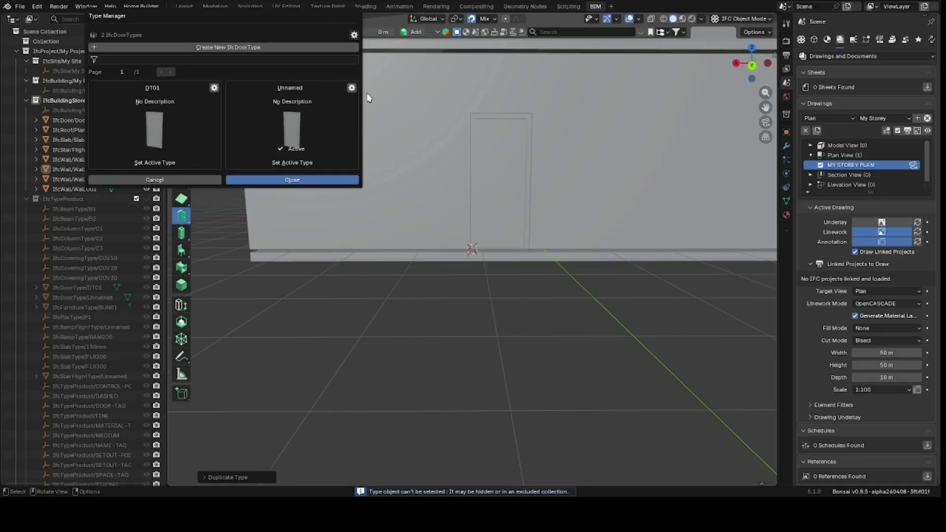
pyautogui.click(351, 88)
pyautogui.click(332, 69)
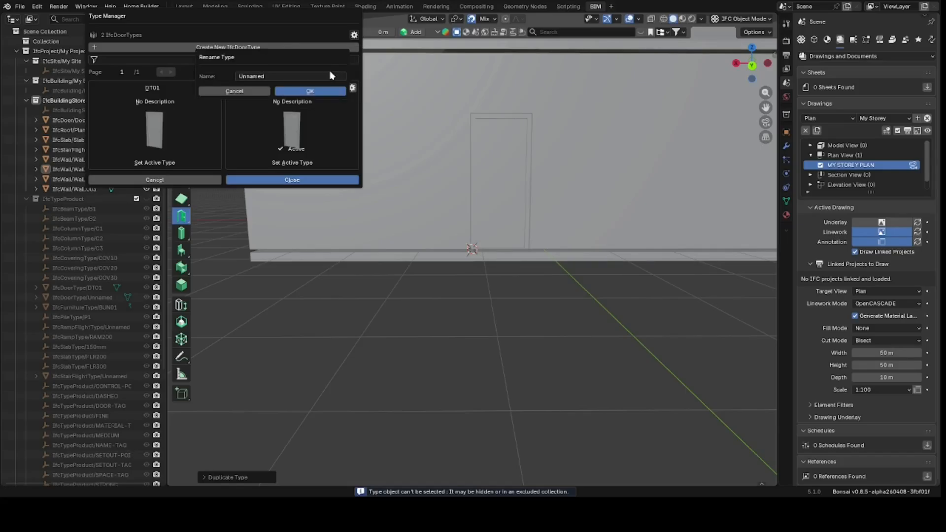
pyautogui.click(309, 75)
pyautogui.press('BackSpace')
pyautogui.write('righ')
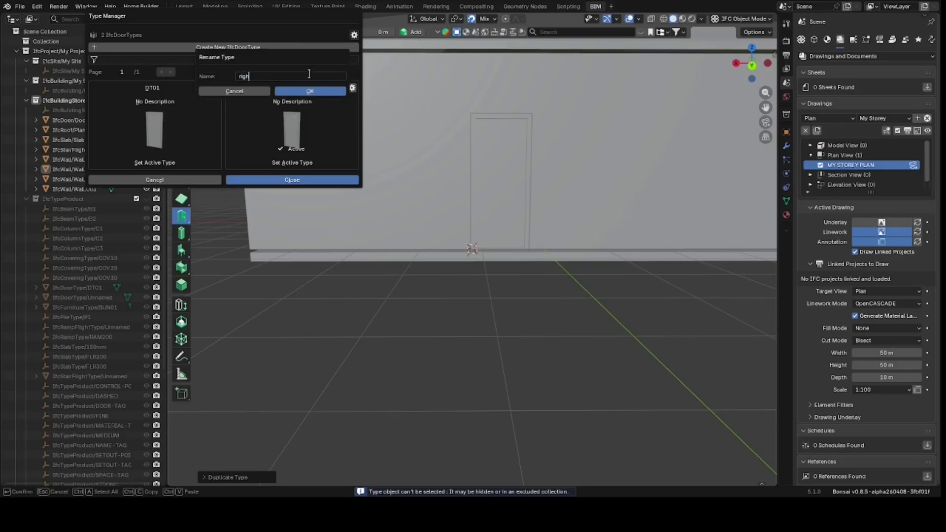
pyautogui.write('t')
pyautogui.click(311, 91)
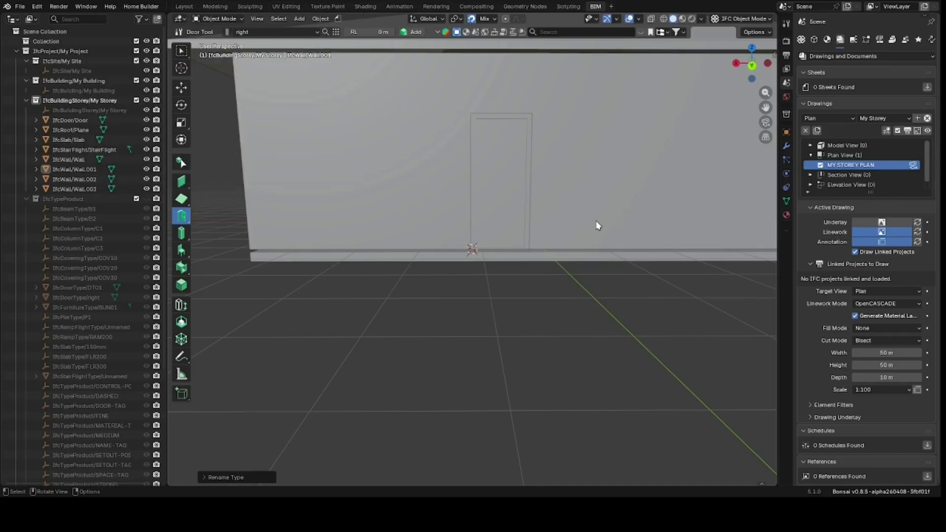
# Place a door of type "right" in the wall beside the existing door, at about X -0.72 m.
pyautogui.press('shift')
pyautogui.hotkey('shift', 'a')
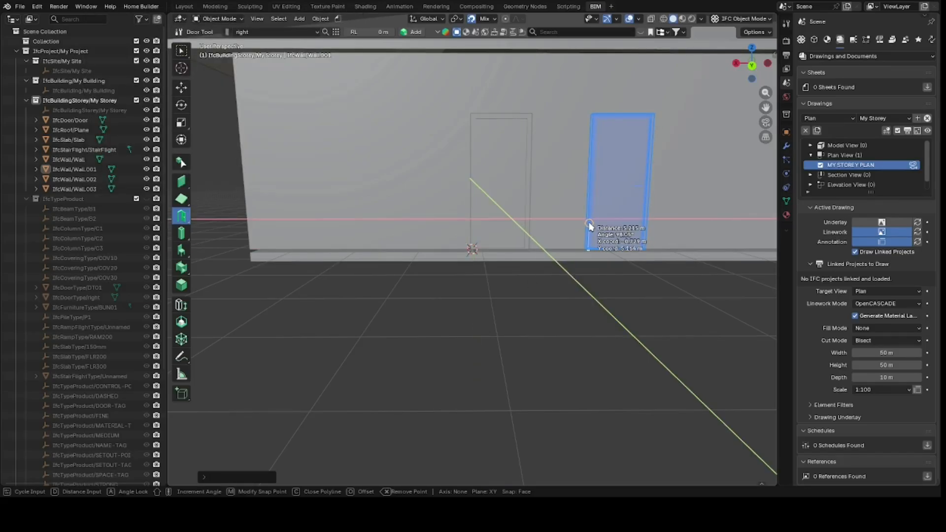
pyautogui.click(590, 225)
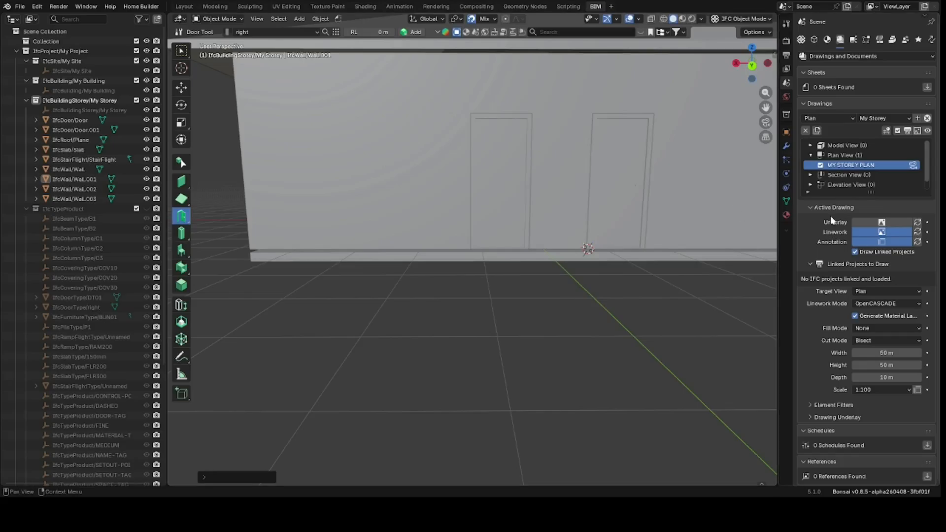
# Add parametric door parameters to the newly placed door and set its operation type to SINGLE_SWING_RIGHT.
pyautogui.click(827, 40)
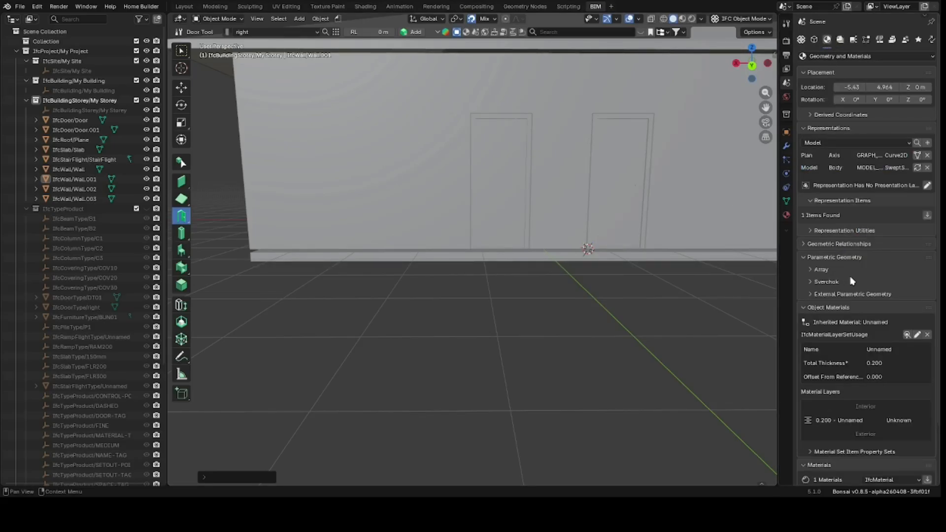
pyautogui.click(917, 335)
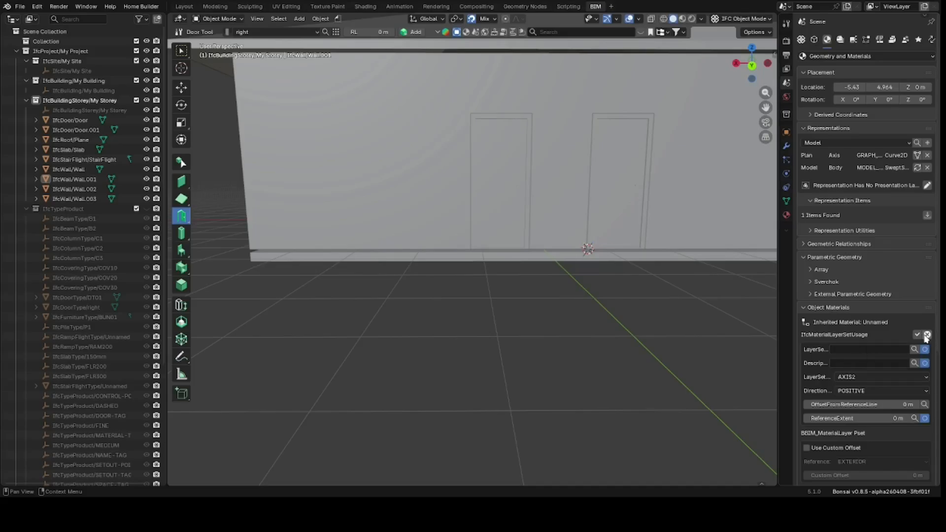
pyautogui.click(925, 335)
pyautogui.click(628, 215)
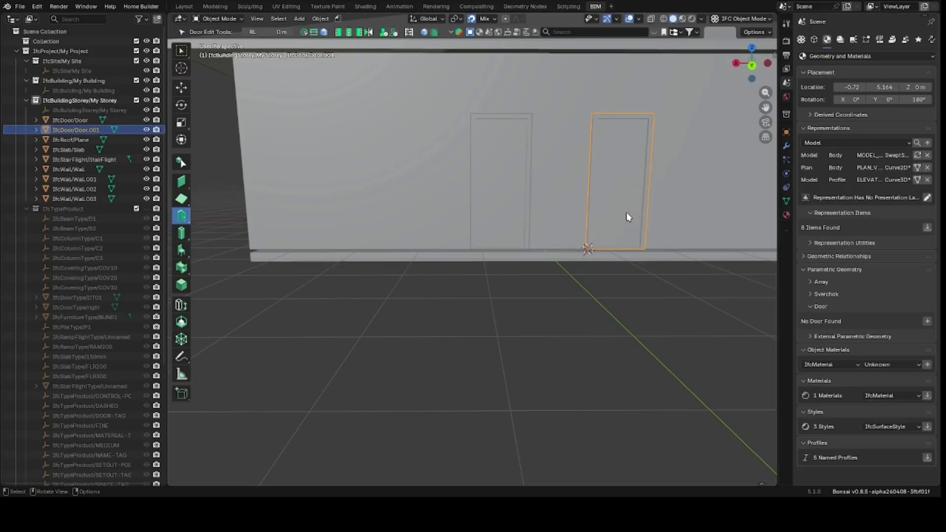
pyautogui.click(927, 323)
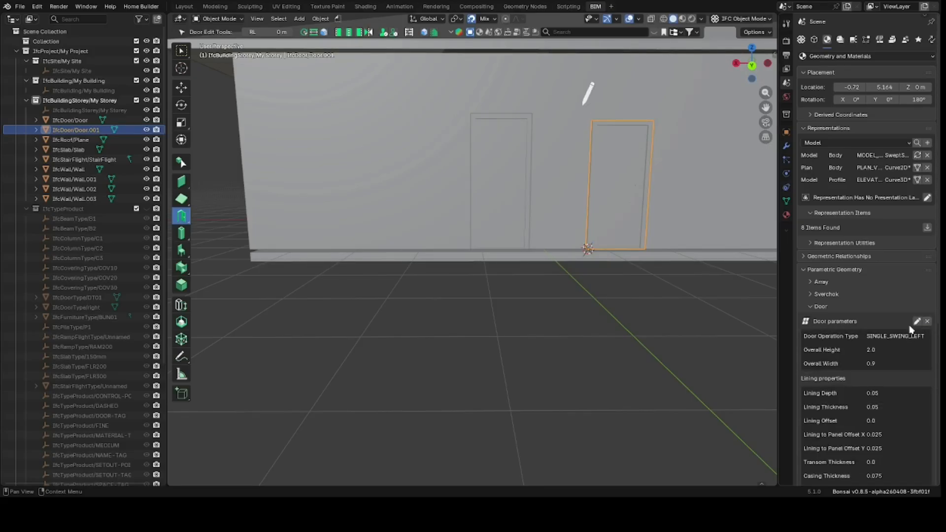
pyautogui.click(914, 321)
pyautogui.click(890, 346)
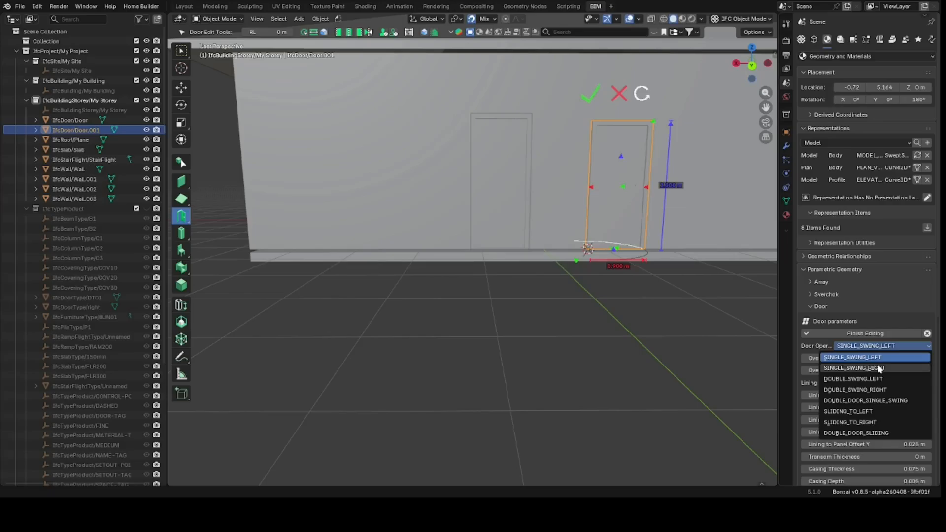
pyautogui.click(876, 367)
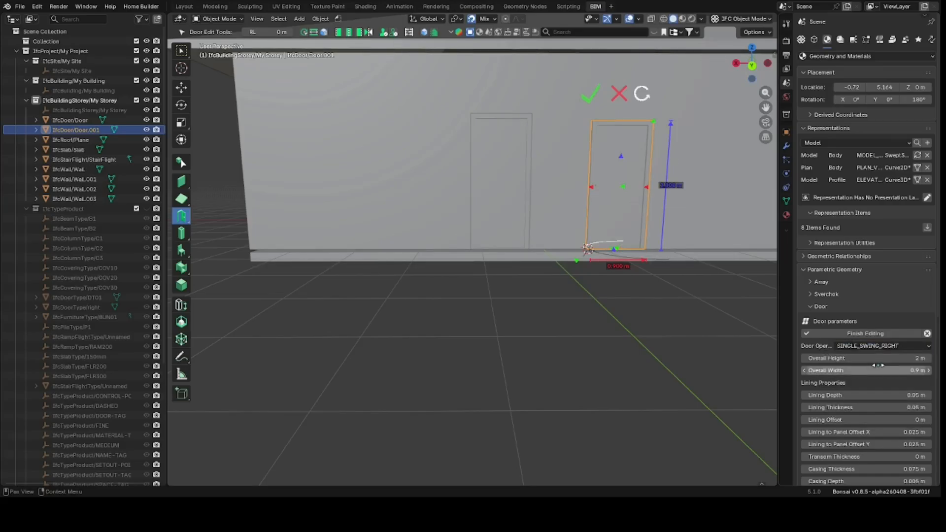
# Set the new door's overall height to 2.1 m and finish editing its parameters.
pyautogui.click(874, 358)
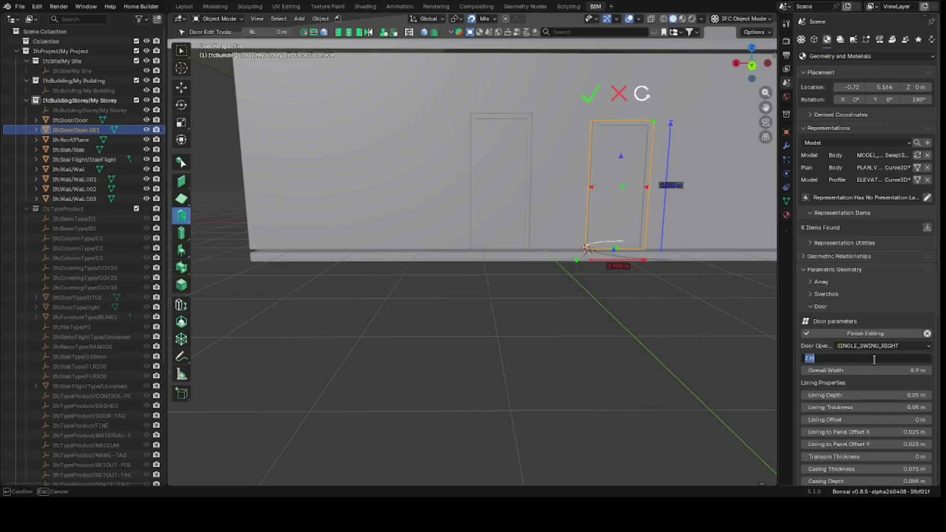
pyautogui.write('2.1')
pyautogui.press('Return')
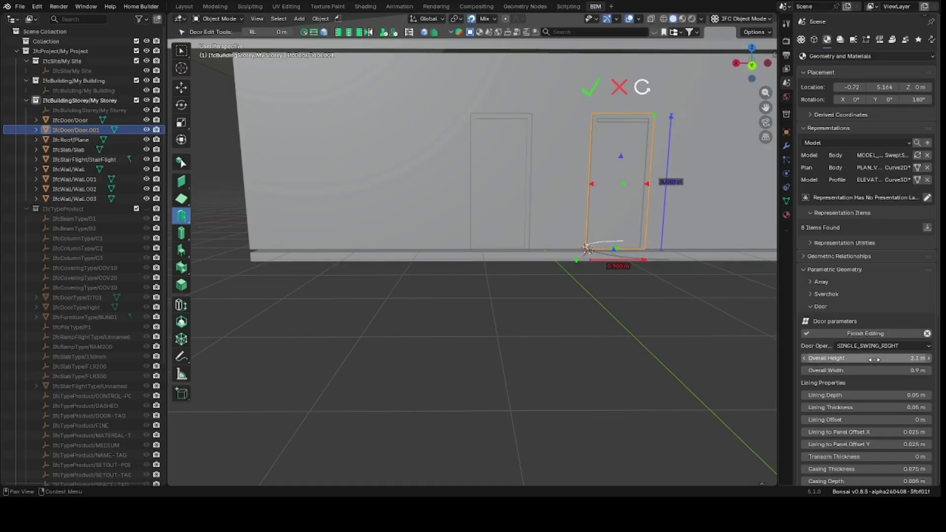
pyautogui.click(870, 335)
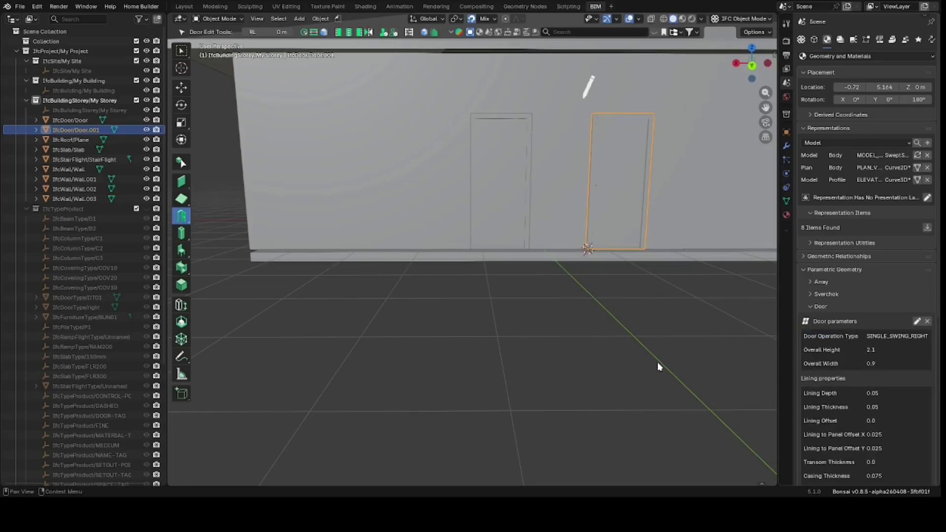
pyautogui.click(660, 358)
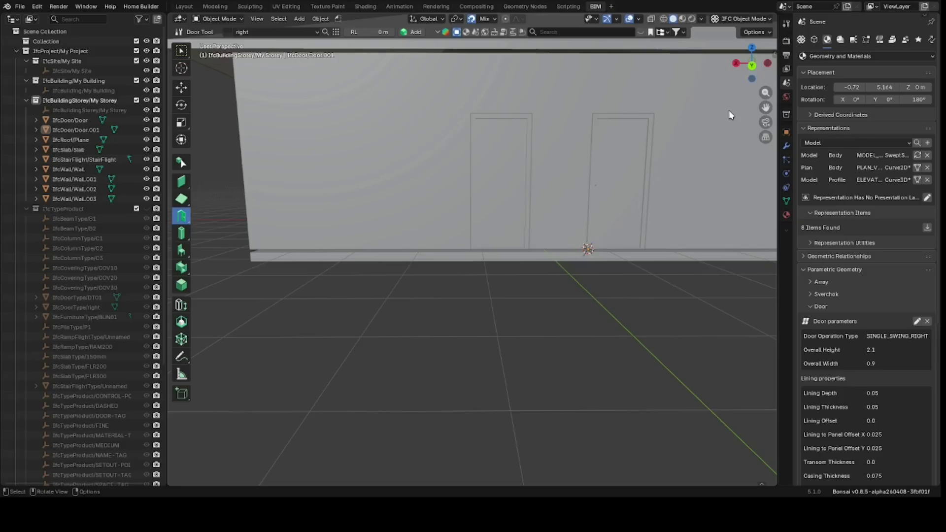
# Activate the MY STOREY PLAN drawing and compare the swings of the two doors.
pyautogui.moveTo(750, 73); pyautogui.dragTo(737, 71)
pyautogui.click(840, 39)
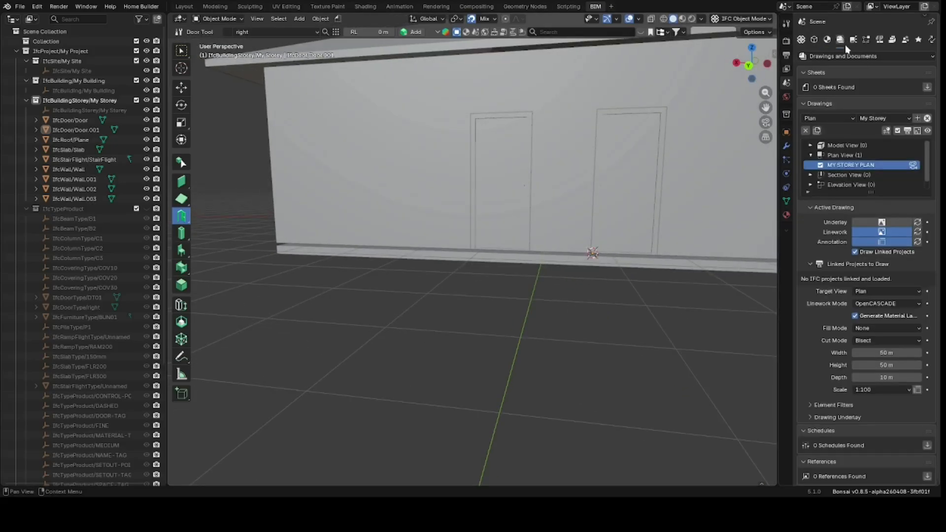
pyautogui.click(913, 166)
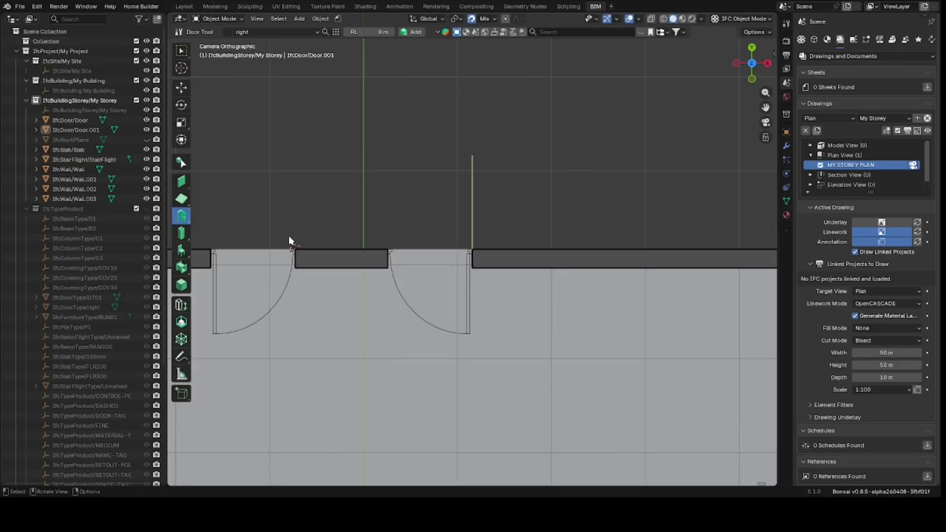
# Flip both doors in the plan so that they swing towards the outside of the building.
pyautogui.click(469, 314)
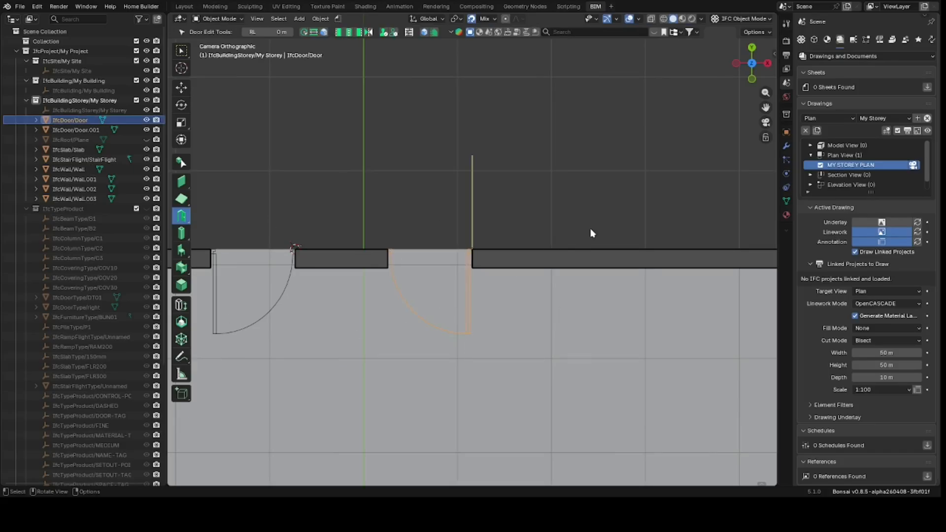
pyautogui.press('n')
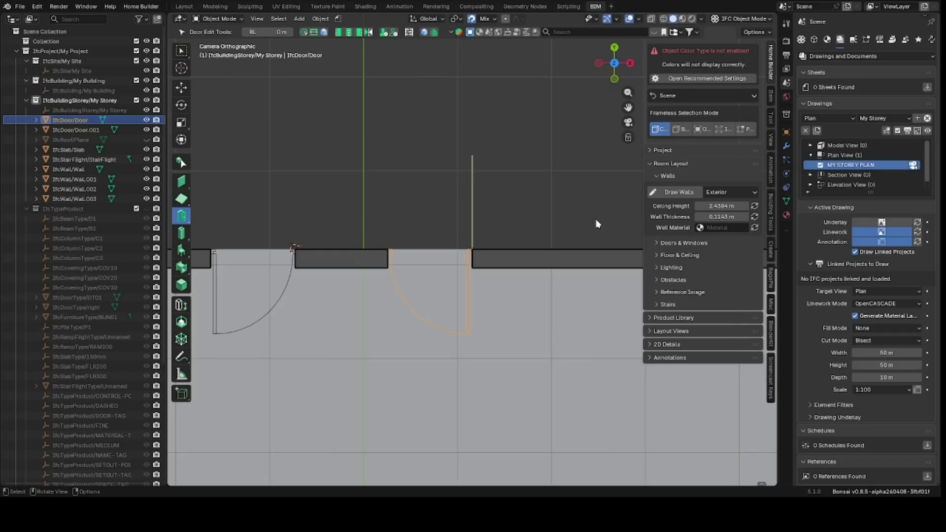
pyautogui.click(772, 126)
pyautogui.click(717, 123)
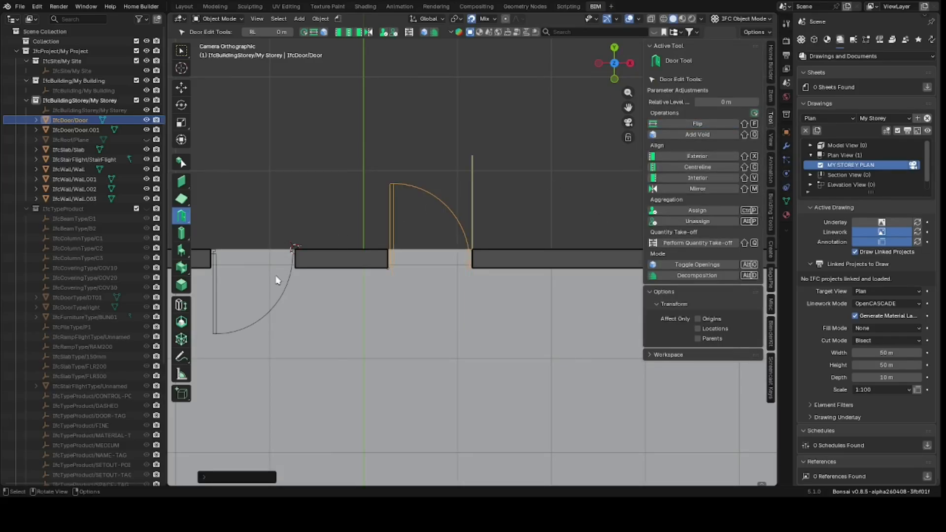
pyautogui.click(283, 294)
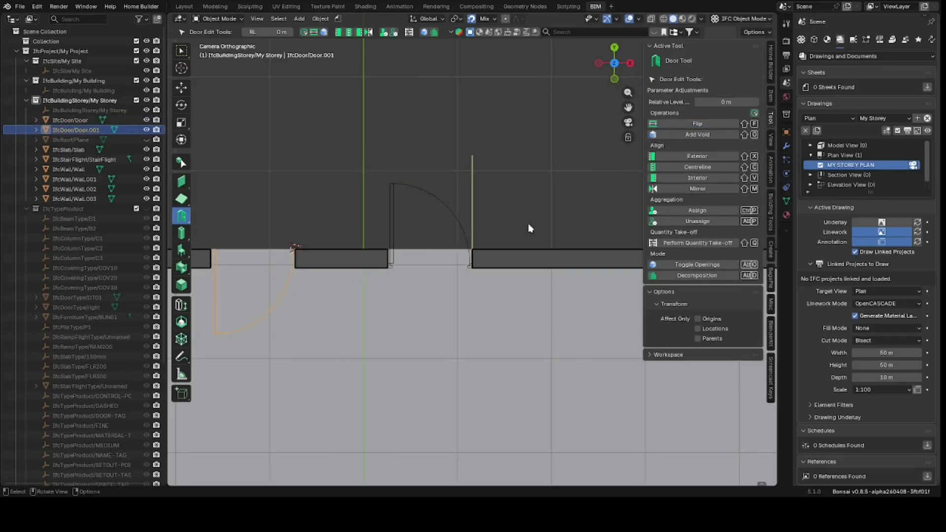
pyautogui.click(697, 123)
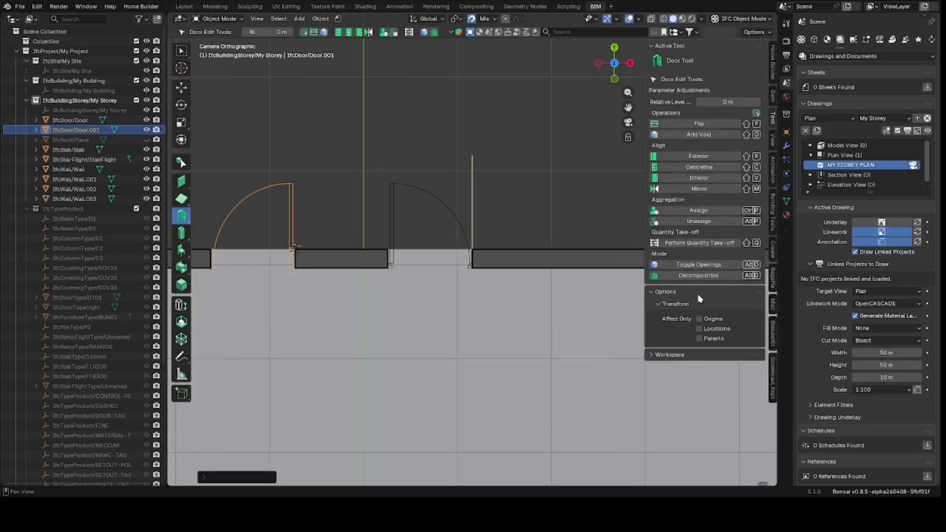
pyautogui.press('n')
# Leave the plan drawing and inspect both flipped doors from outside the house in 3D.
pyautogui.scroll(-8, 697, 226)
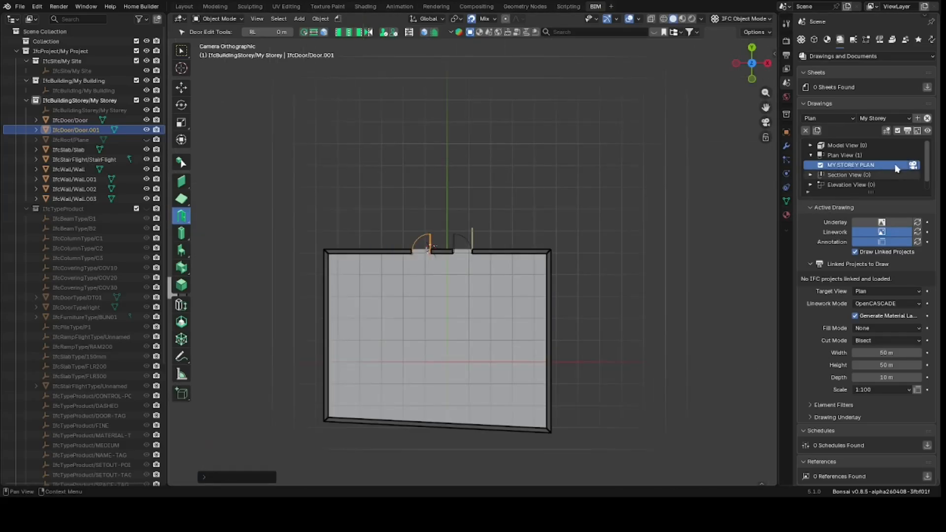
pyautogui.click(889, 132)
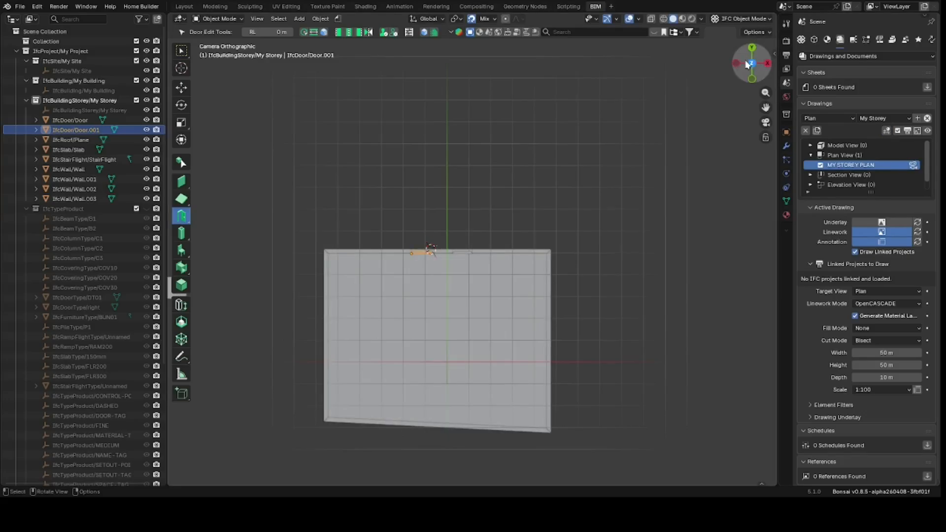
pyautogui.moveTo(750, 64); pyautogui.dragTo(769, 28)
pyautogui.scroll(-3, 570, 223)
pyautogui.scroll(-12, 563, 237)
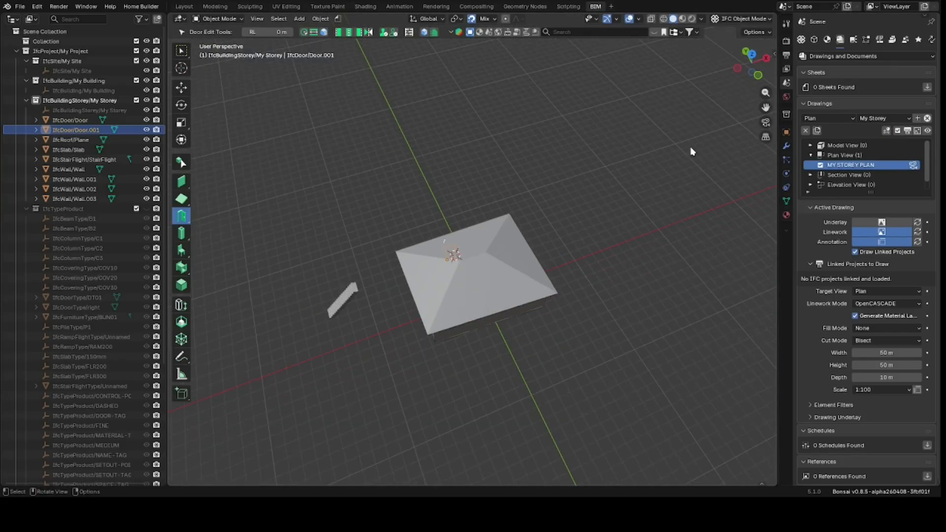
pyautogui.click(718, 116)
pyautogui.moveTo(739, 71); pyautogui.dragTo(489, 104)
pyautogui.scroll(8, 680, 86)
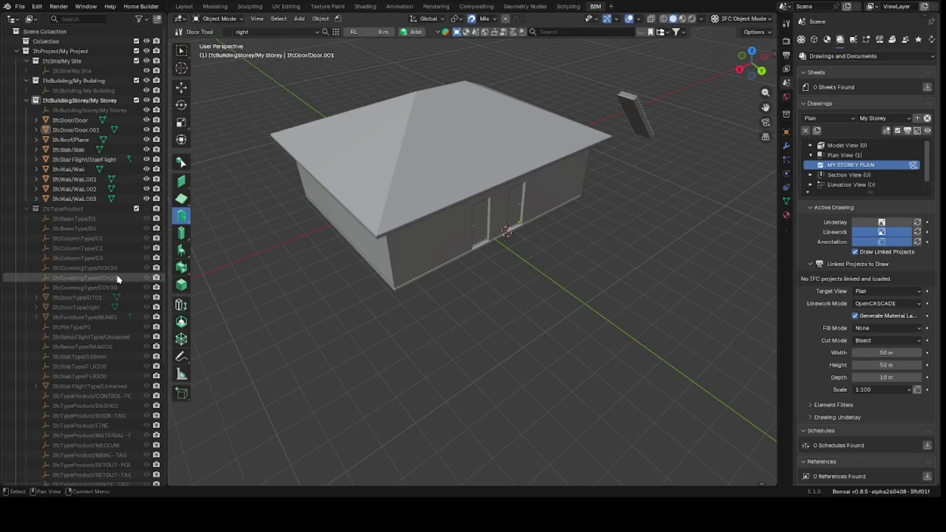
# Place a window of type WT01 in the wall with the two doors, at about X -3.45 m.
pyautogui.click(182, 216)
pyautogui.click(234, 240)
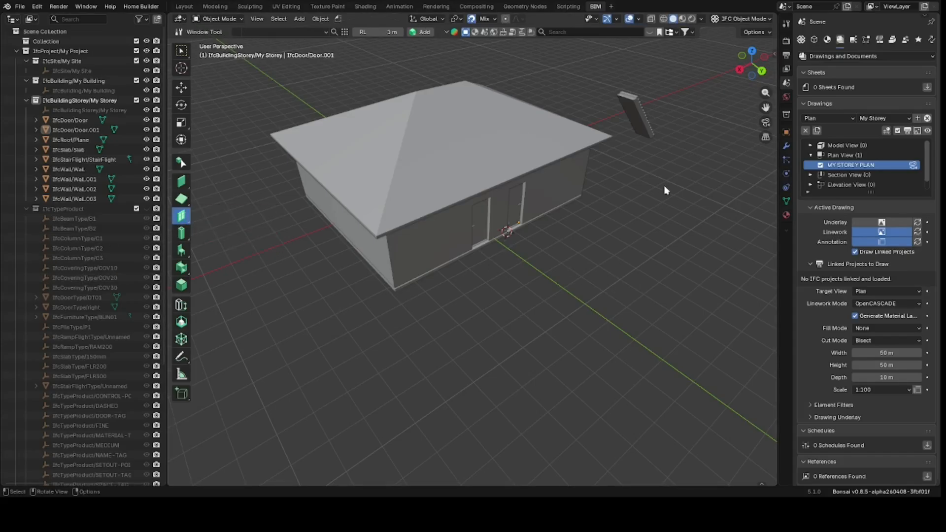
pyautogui.moveTo(760, 68); pyautogui.dragTo(485, 102)
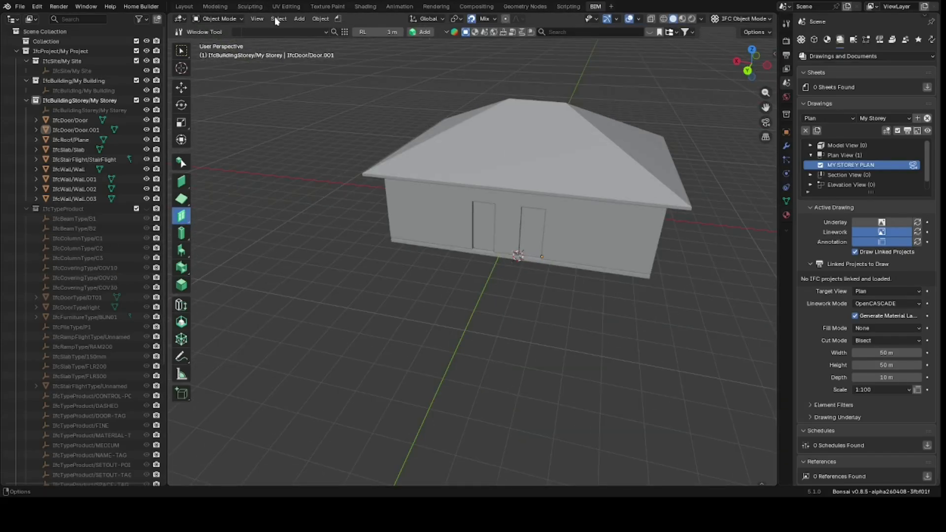
pyautogui.click(279, 31)
pyautogui.click(268, 57)
pyautogui.moveTo(702, 226); pyautogui.dragTo(714, 156, button='middle')
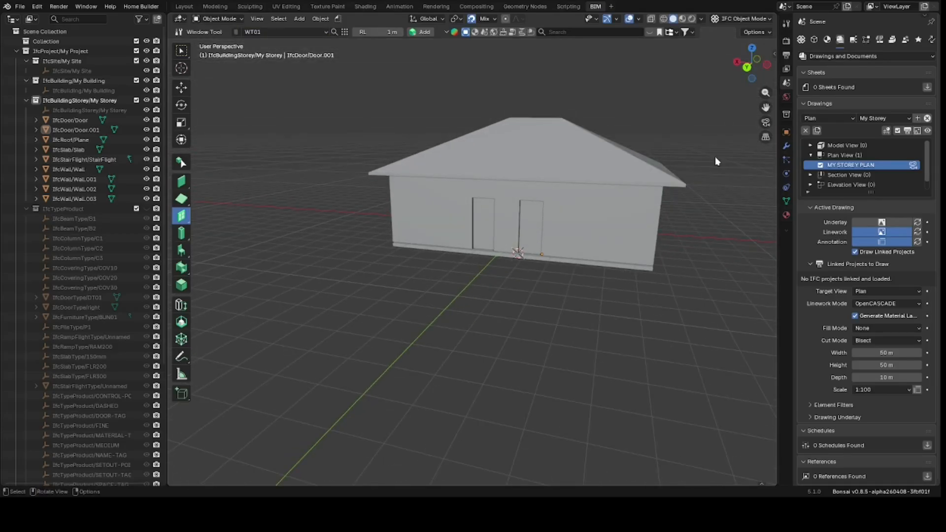
pyautogui.hotkey('shift', 'a')
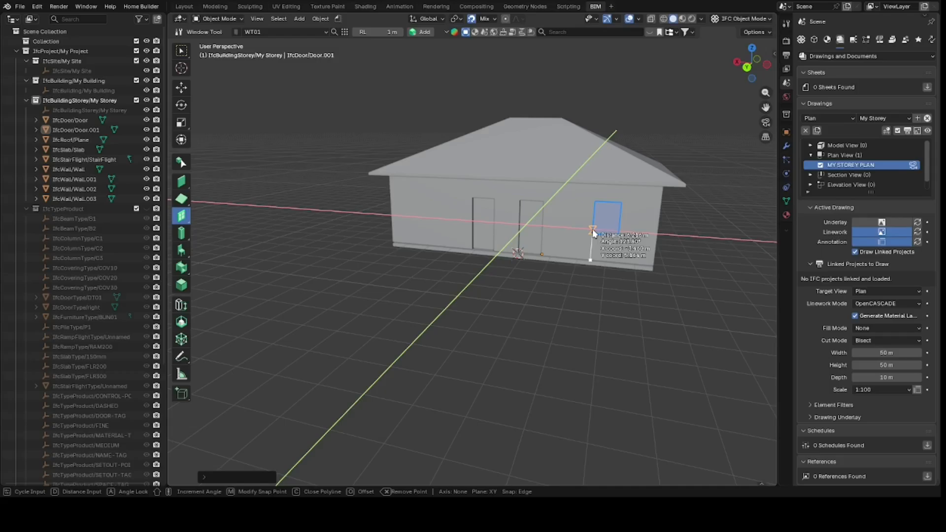
pyautogui.click(592, 230)
pyautogui.press('Return')
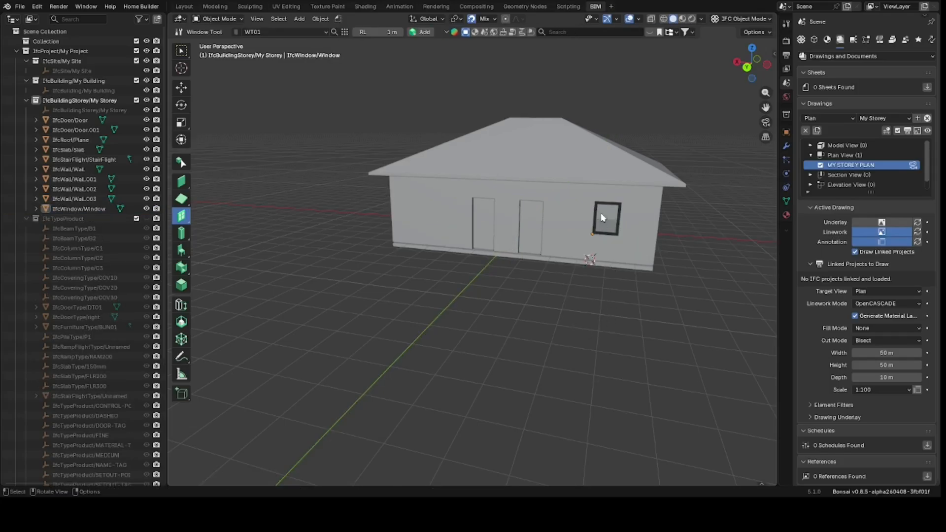
# Add parametric window parameters to the newly placed window.
pyautogui.click(603, 345)
pyautogui.click(607, 235)
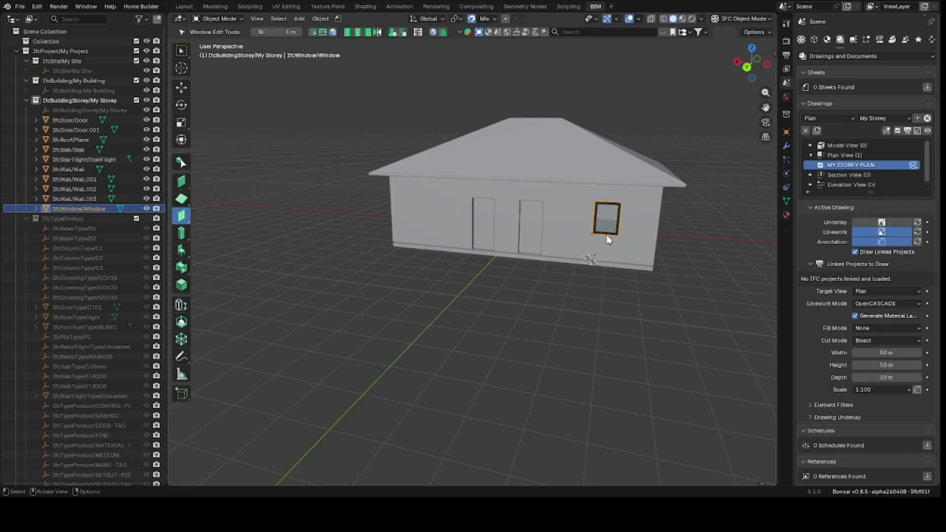
pyautogui.click(827, 40)
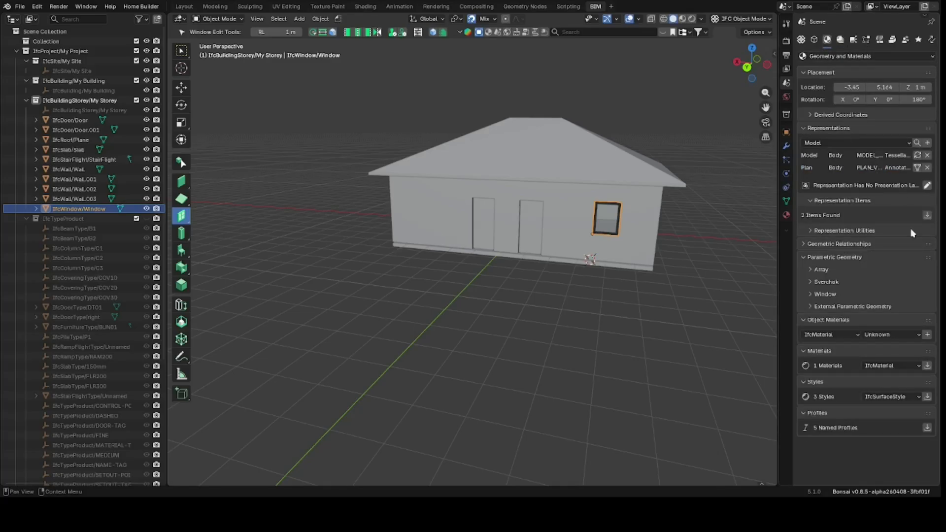
pyautogui.click(819, 292)
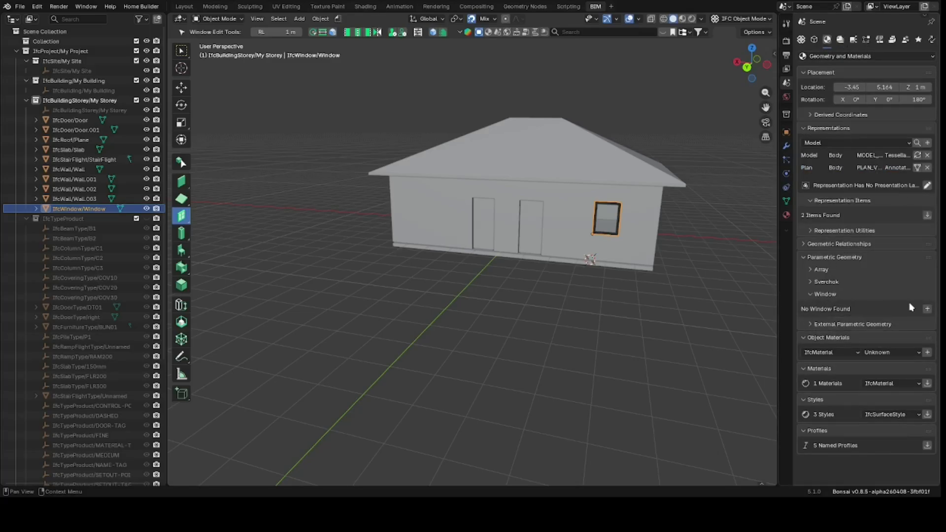
pyautogui.click(927, 310)
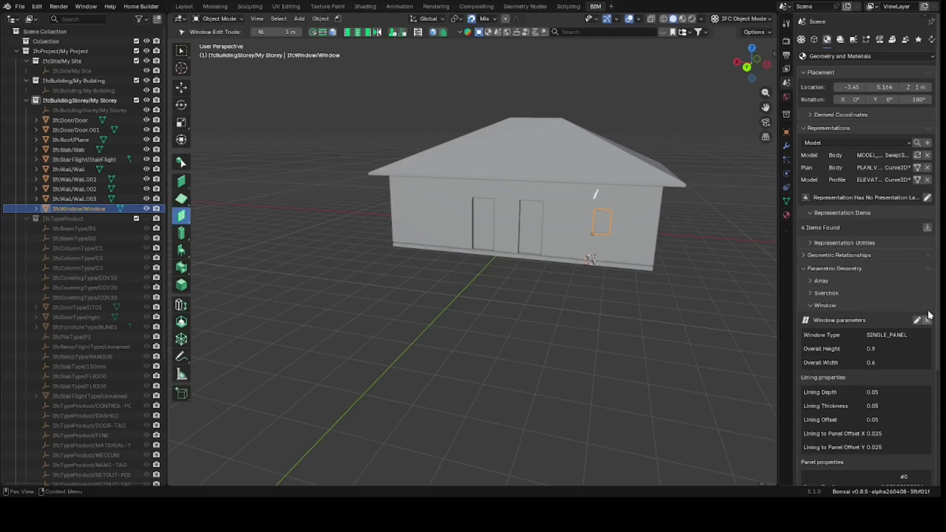
# Edit the window parameters to give it an overall height of 1.6 m and an overall width of 2.1 m.
pyautogui.click(917, 321)
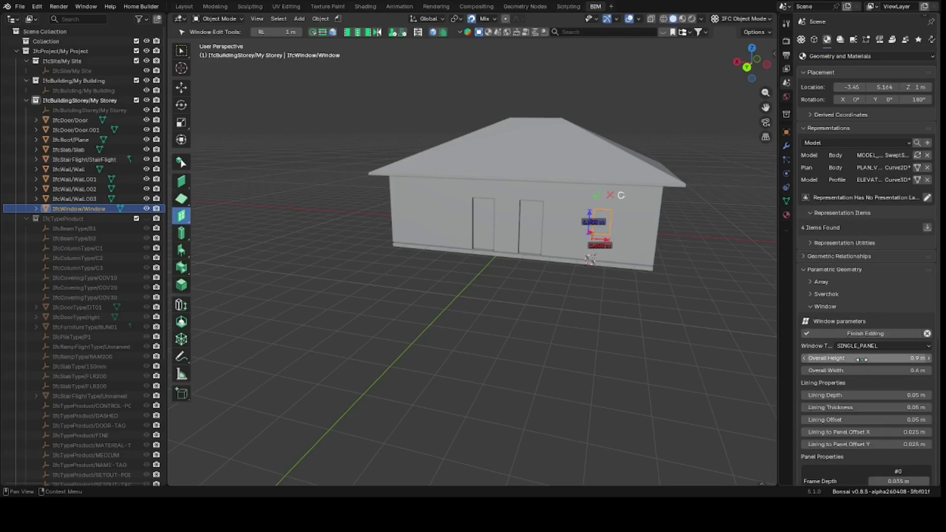
pyautogui.click(882, 359)
pyautogui.write('1')
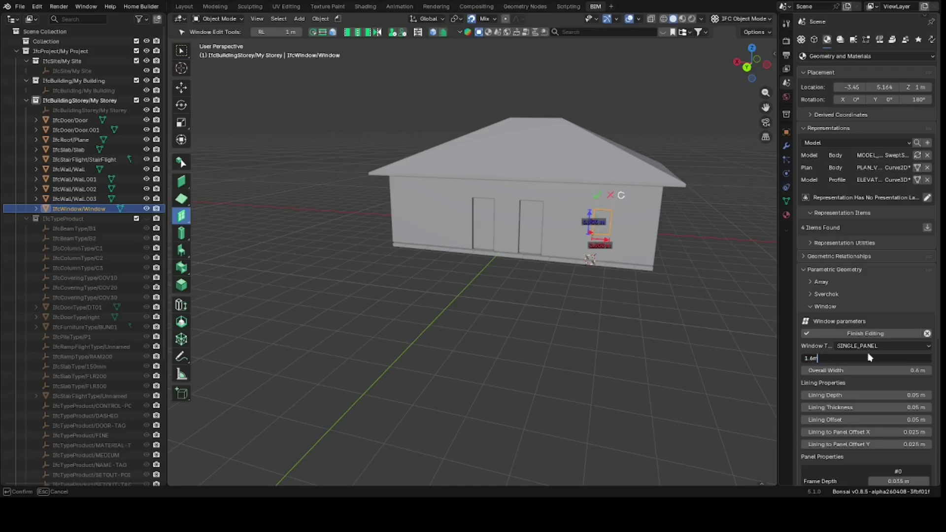
pyautogui.write('.6 m')
pyautogui.press('Return')
pyautogui.click(901, 370)
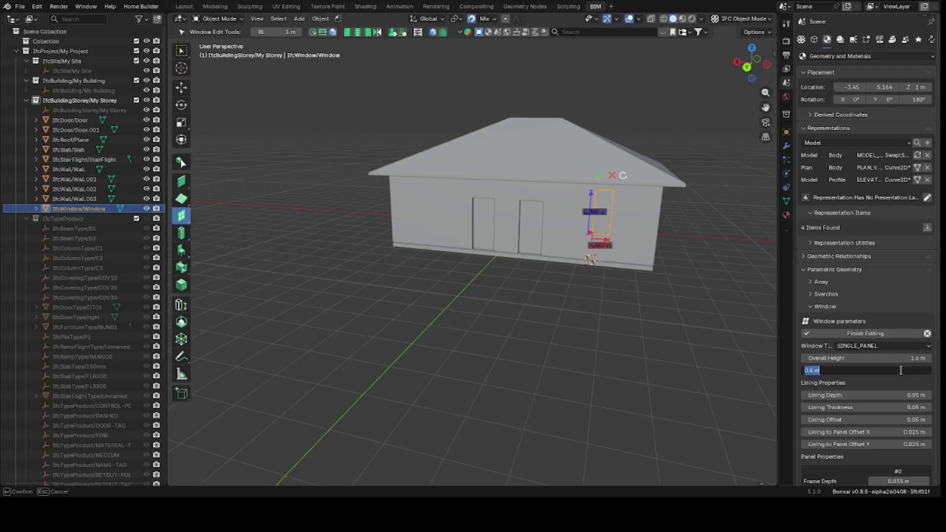
pyautogui.write('2.1')
pyautogui.press('Return')
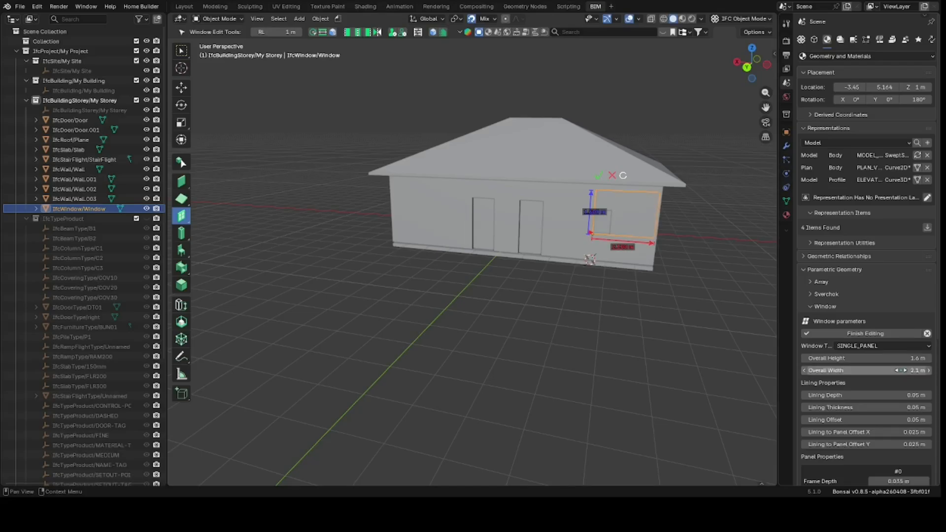
# Change the window type to TRIPLE_PANEL_VERTICAL with mullion offsets of 0.7 m and 1.4 m, and finish editing the parameters.
pyautogui.click(882, 346)
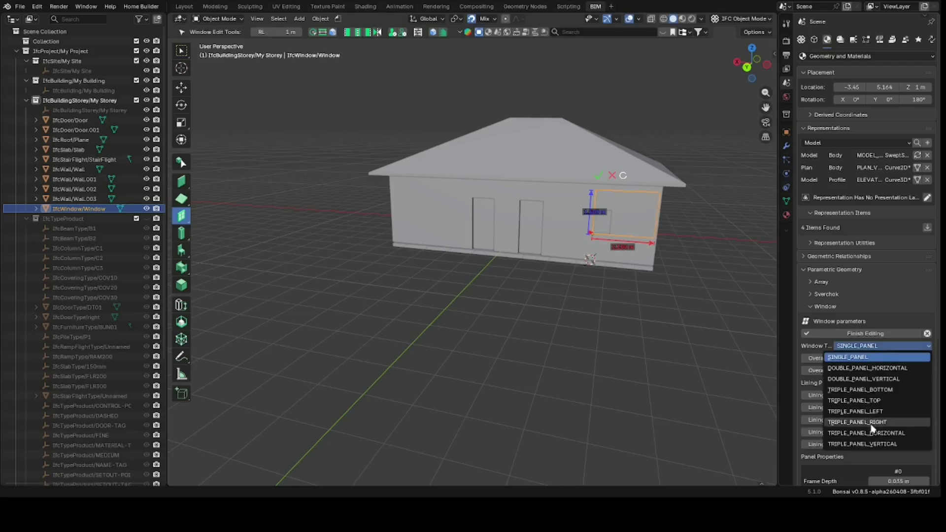
pyautogui.click(871, 444)
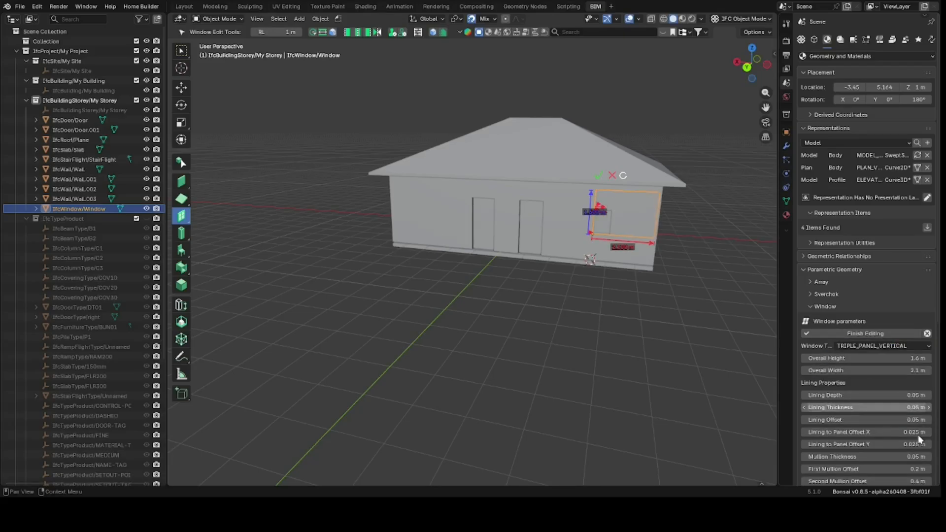
pyautogui.scroll(-1, 896, 426)
pyautogui.scroll(-3, 896, 427)
pyautogui.click(886, 390)
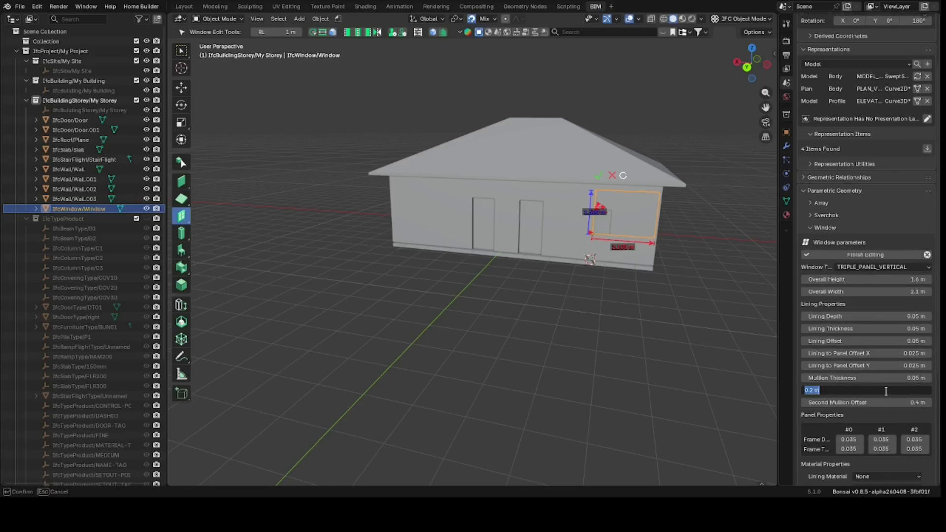
pyautogui.write('0.7')
pyautogui.press('Return')
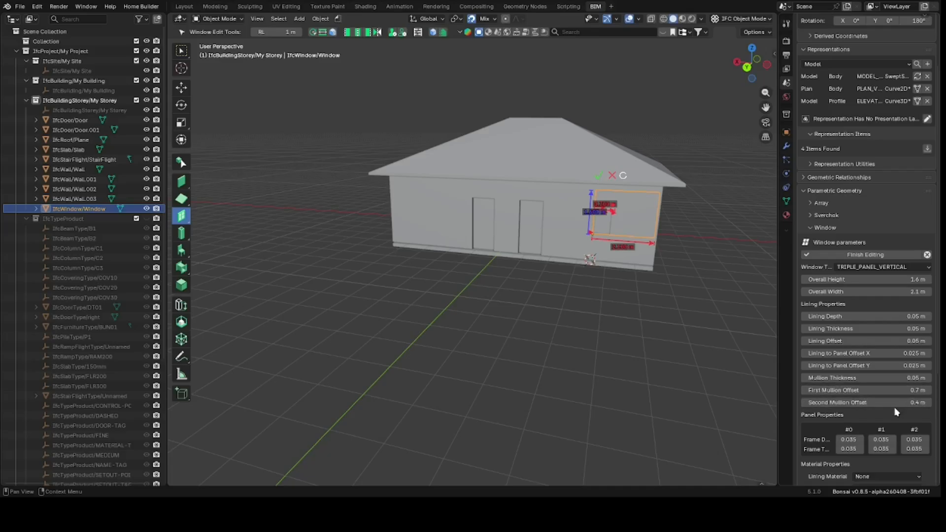
pyautogui.click(893, 403)
pyautogui.write('1')
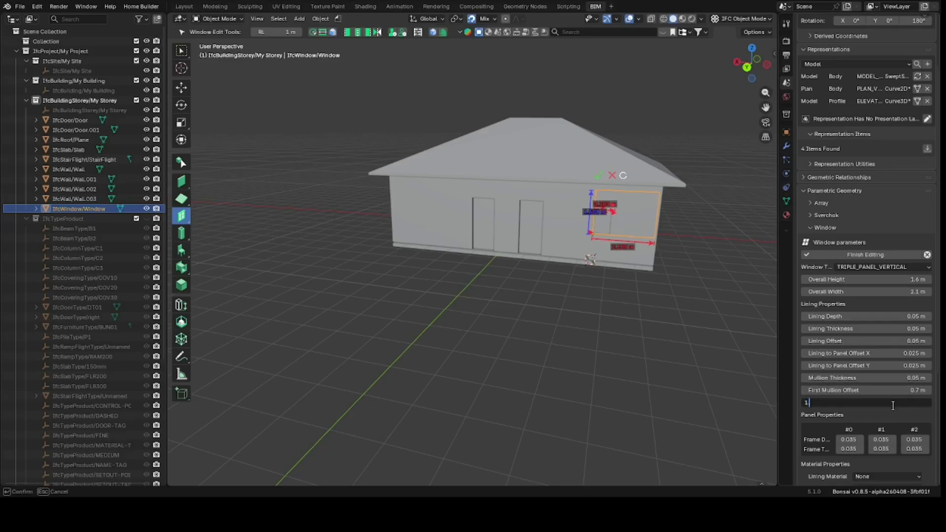
pyautogui.write('.4')
pyautogui.press('Return')
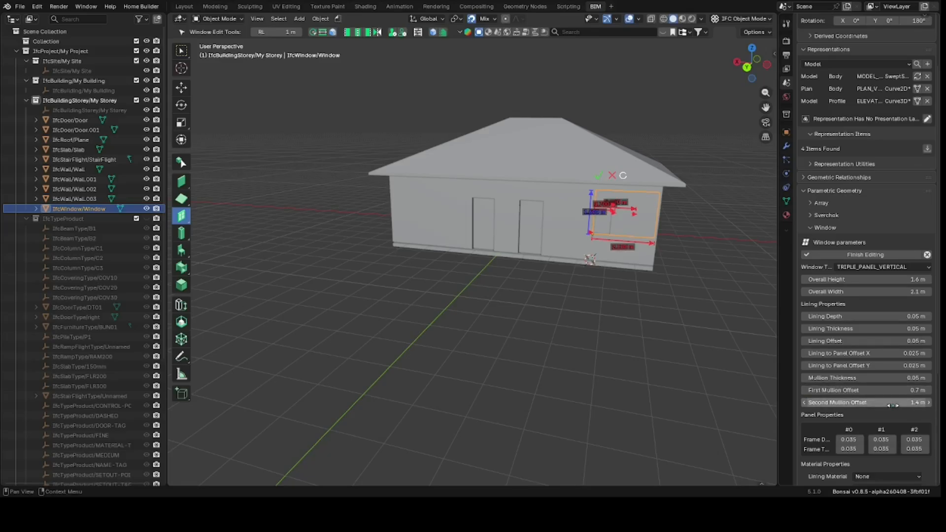
pyautogui.click(870, 256)
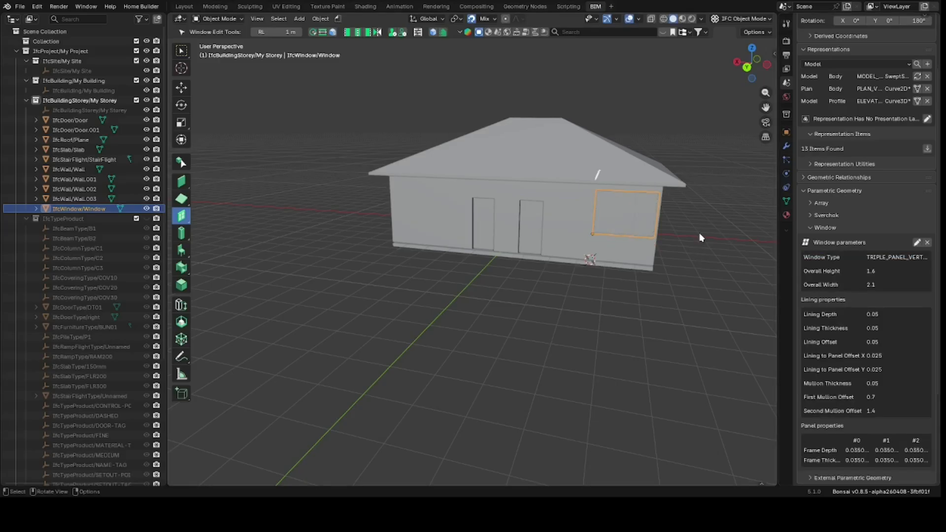
# Try to move the window along the X axis towards the doors.
pyautogui.scroll(2, 700, 247)
pyautogui.press('g')
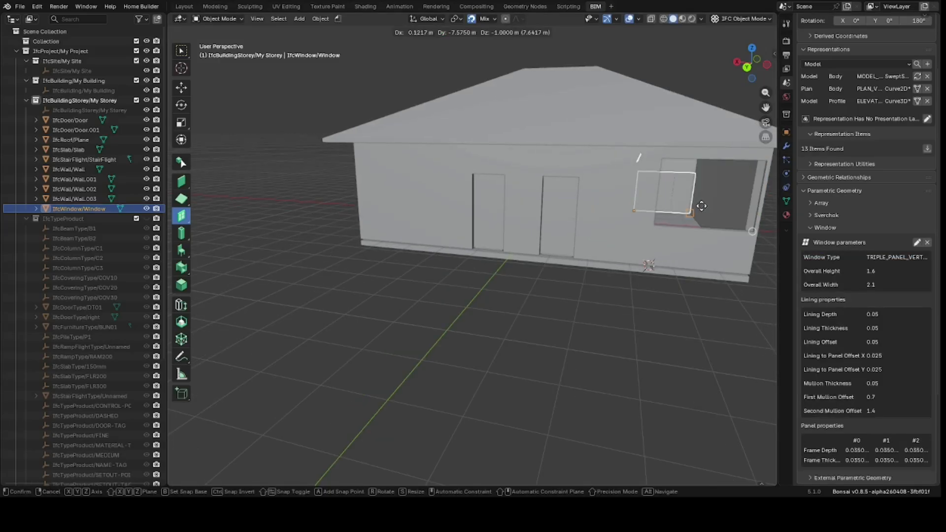
pyautogui.press('x')
pyautogui.click(654, 212)
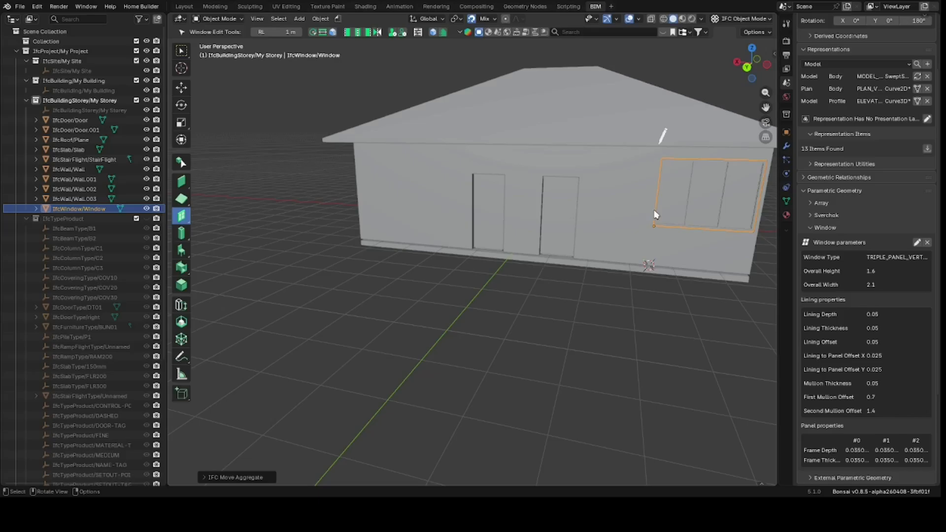
# With snapping turned off, move the window along the wall to about X -1.84 m and save the IFC project.
pyautogui.click(471, 19)
pyautogui.press('h')
pyautogui.hotkey('ctrl', 'z')
pyautogui.press('g')
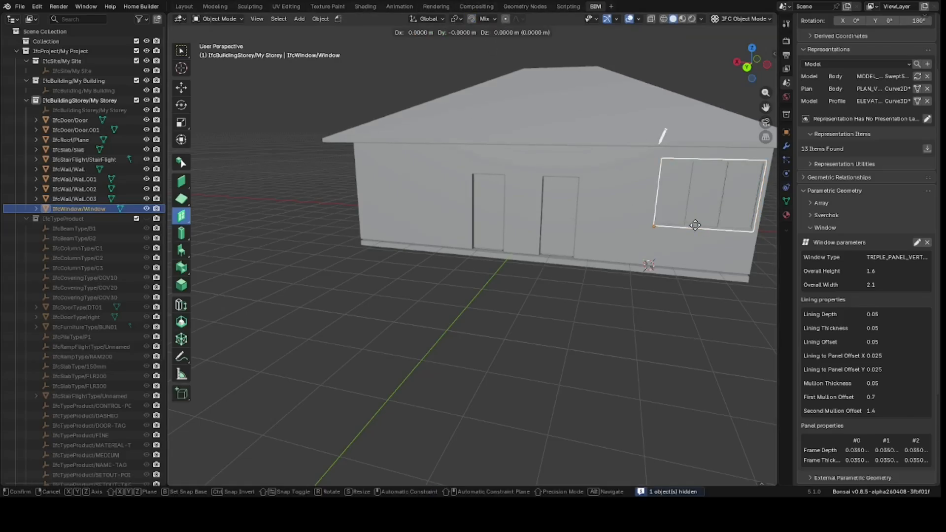
pyautogui.click(627, 224)
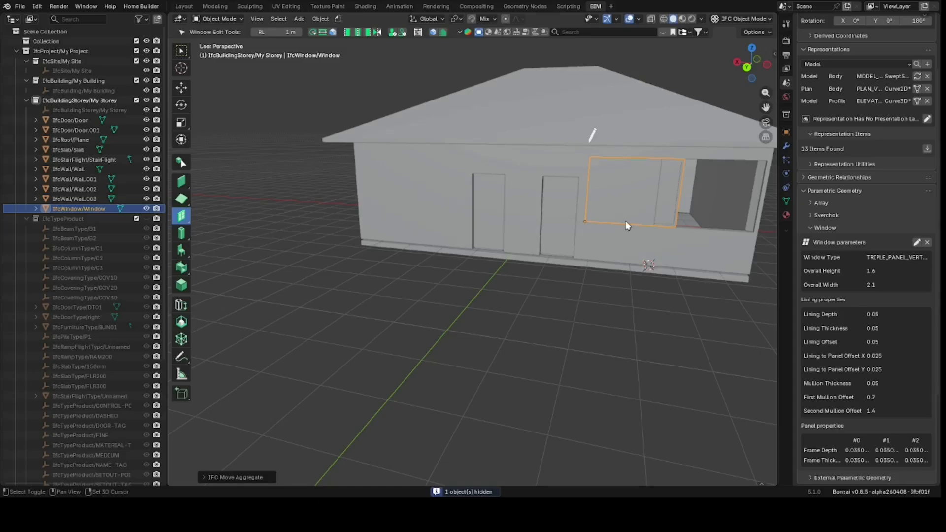
pyautogui.click(648, 308)
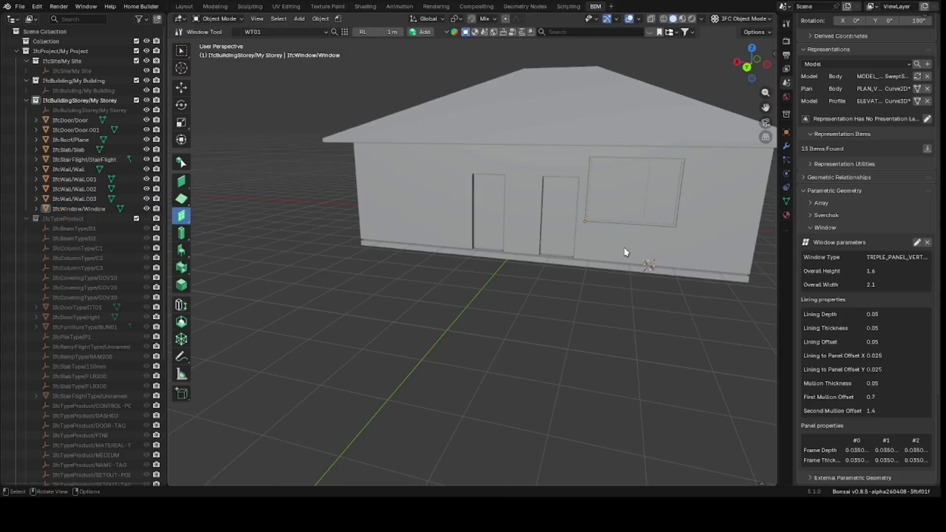
pyautogui.hotkey('ctrl', 's')
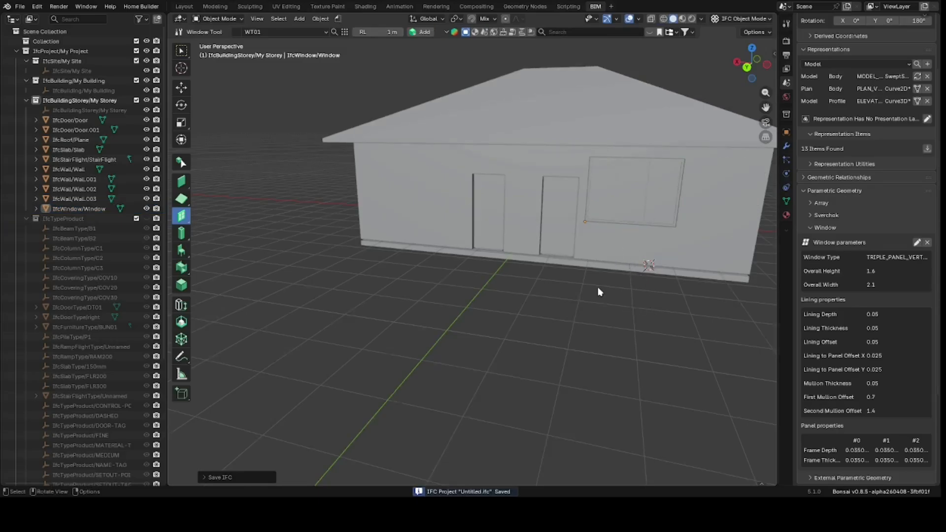
# Enable the Screencast Keys overlay in the 3D viewport and return to a full view of the house.
pyautogui.scroll(-5, 599, 291)
pyautogui.scroll(3, 592, 206)
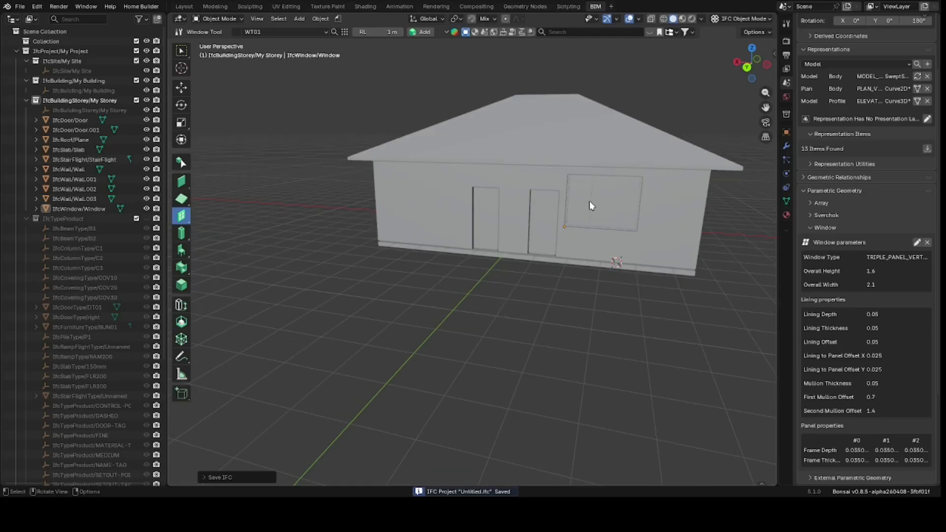
pyautogui.moveTo(764, 63); pyautogui.dragTo(754, 107)
pyautogui.press('n')
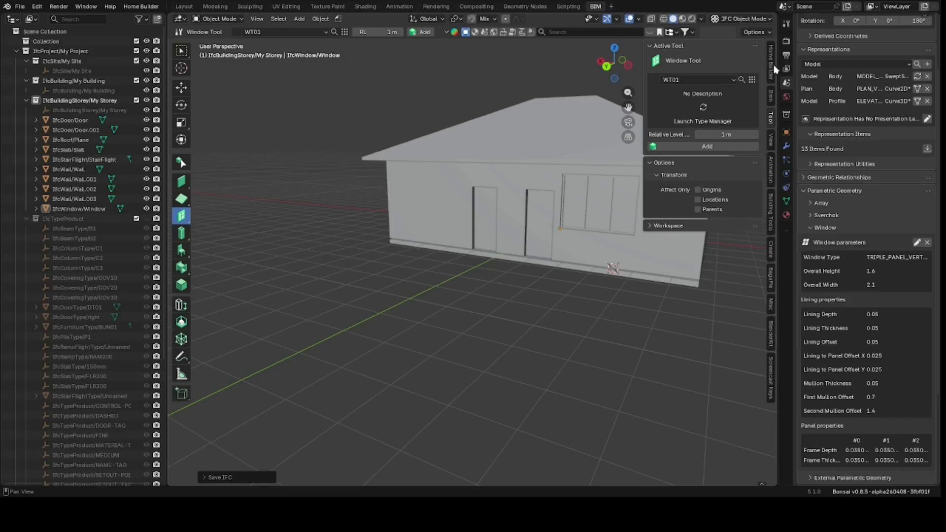
pyautogui.click(770, 365)
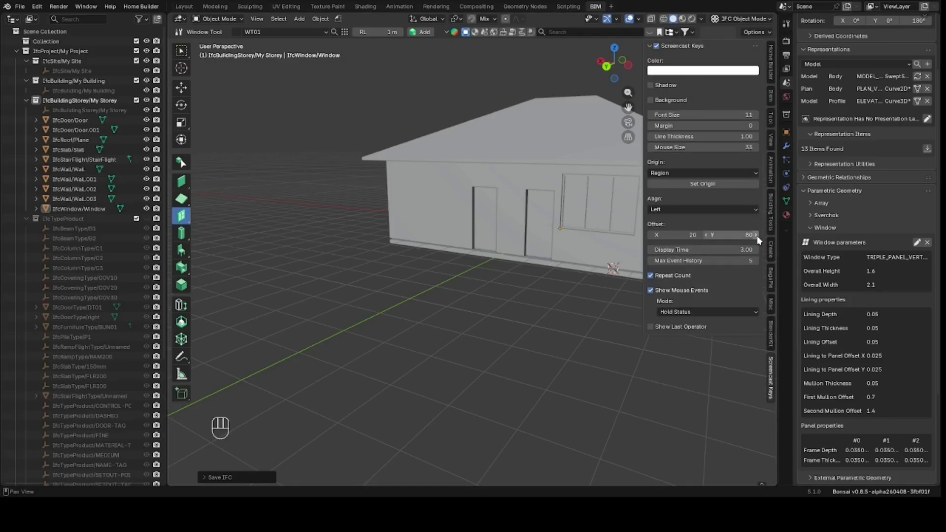
pyautogui.press('n')
pyautogui.moveTo(680, 329); pyautogui.dragTo(517, 320, button='middle')
pyautogui.moveTo(748, 63); pyautogui.dragTo(716, 67)
# Select the triple-panel window and activate the MY STOREY PLAN drawing to see it in plan.
pyautogui.click(598, 201)
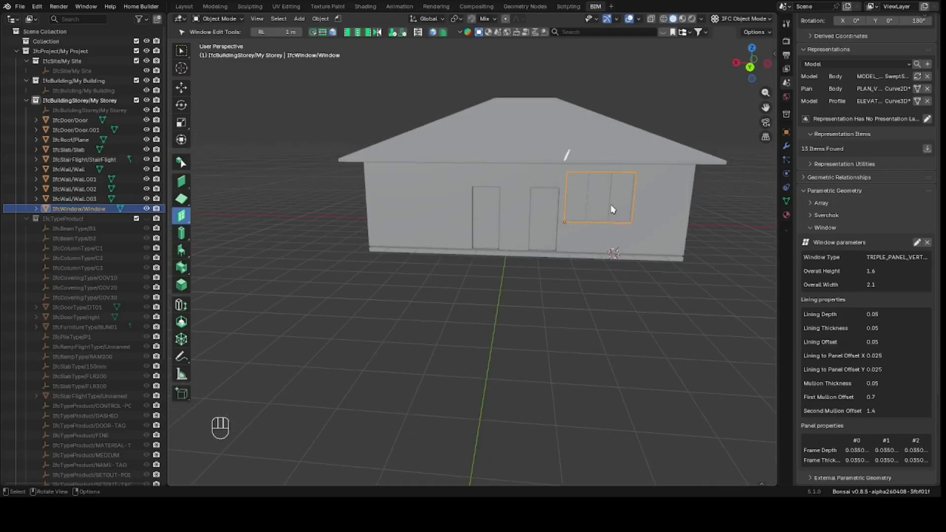
pyautogui.scroll(4, 838, 153)
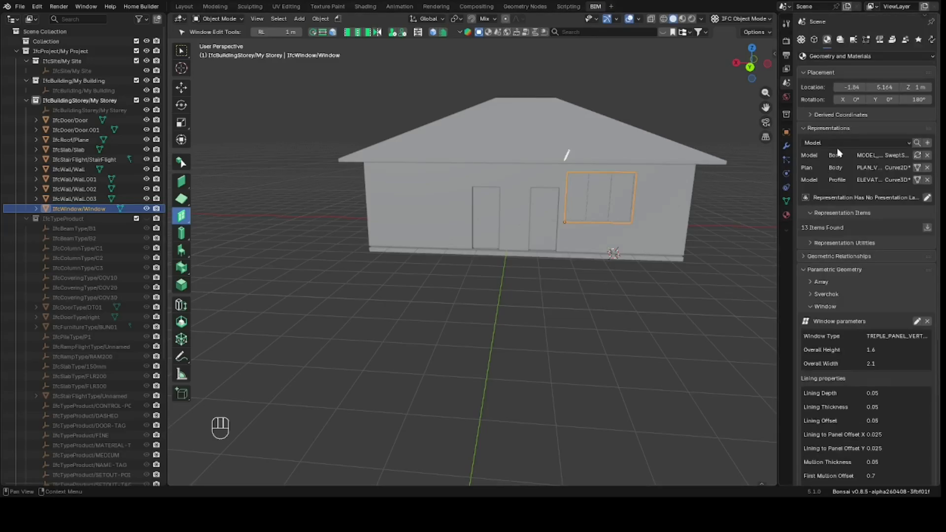
pyautogui.click(840, 39)
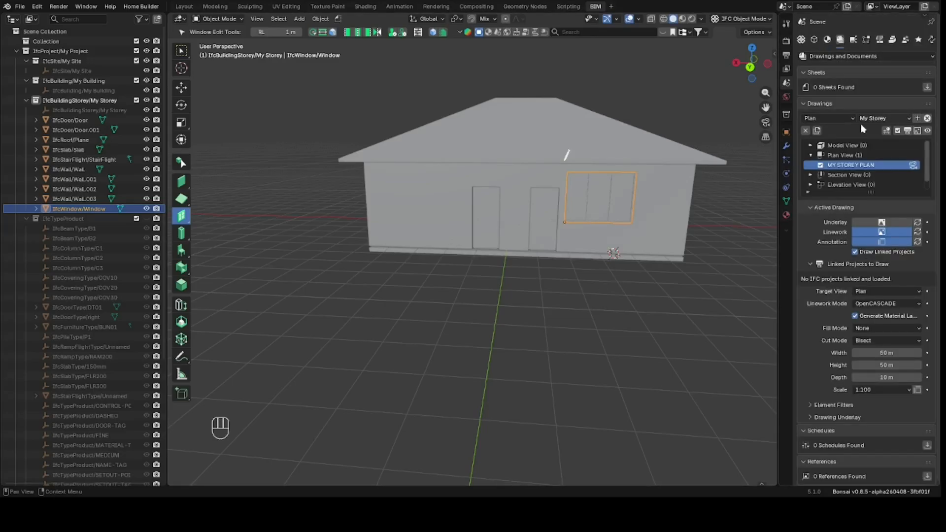
pyautogui.click(868, 165)
pyautogui.click(914, 165)
pyautogui.scroll(3, 535, 267)
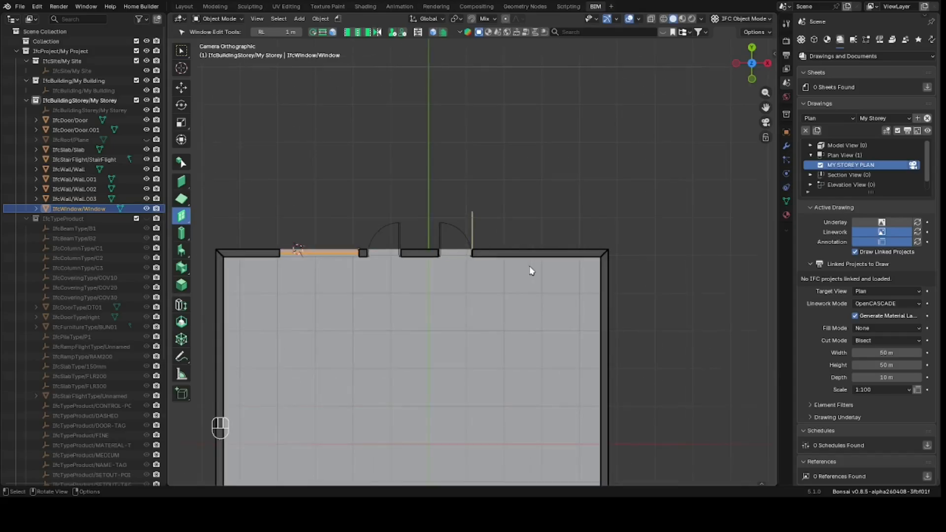
# Hide the floor slab in the plan and inspect how the window and doors are drawn in the wall.
pyautogui.click(565, 105)
pyautogui.click(395, 314)
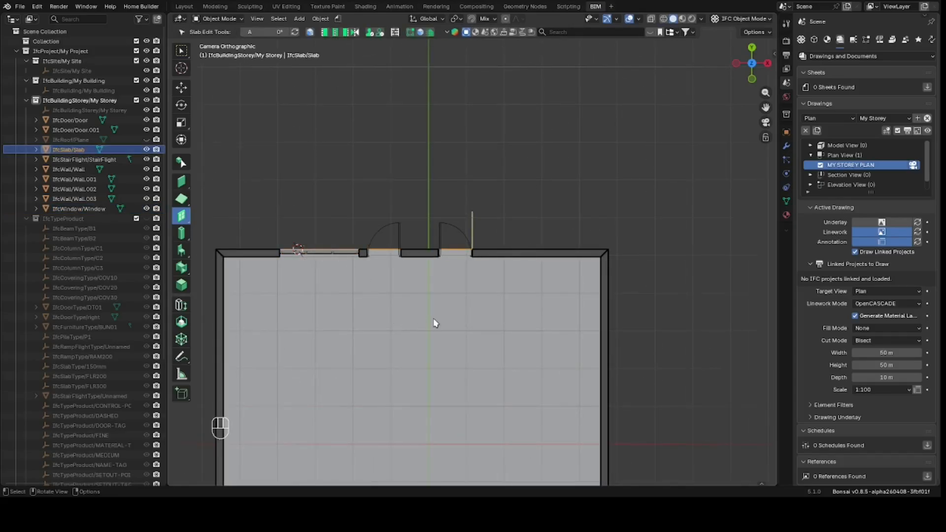
pyautogui.press('h')
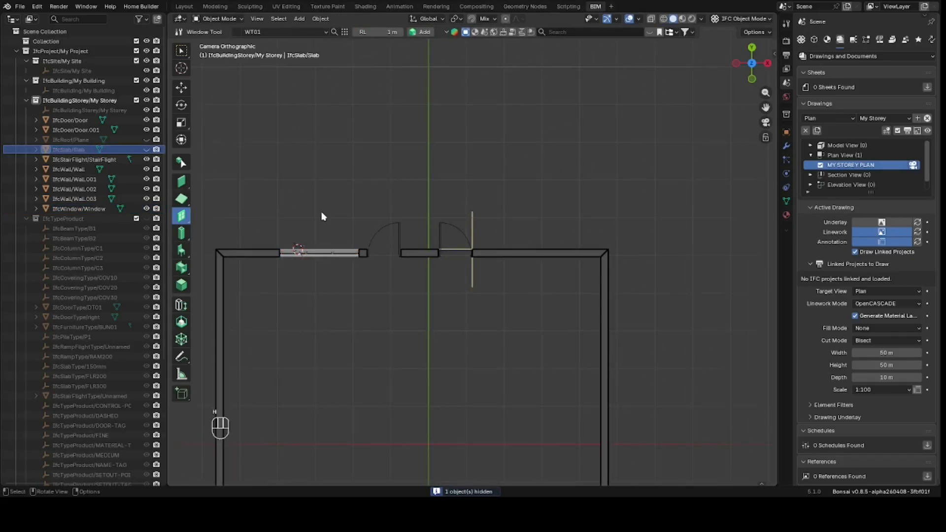
pyautogui.scroll(3, 295, 236)
pyautogui.scroll(-1, 266, 261)
pyautogui.scroll(-2, 292, 250)
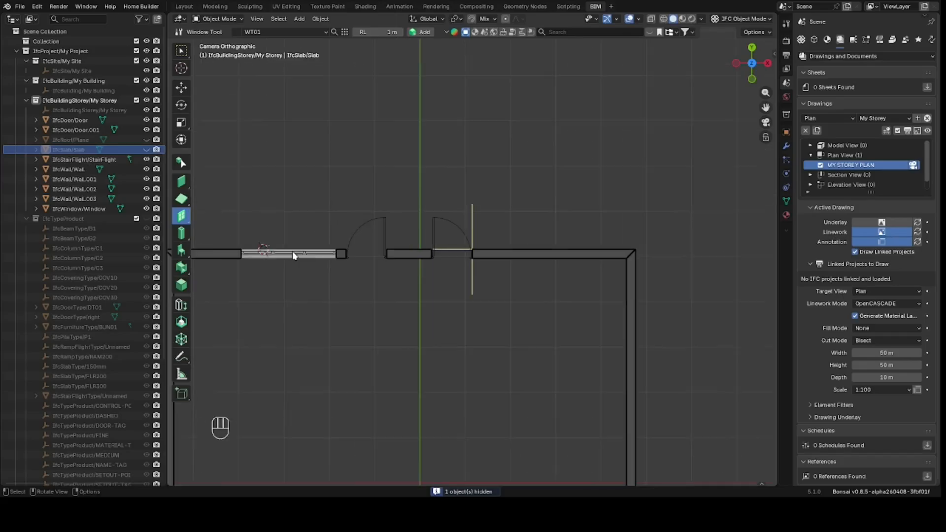
pyautogui.scroll(-3, 344, 255)
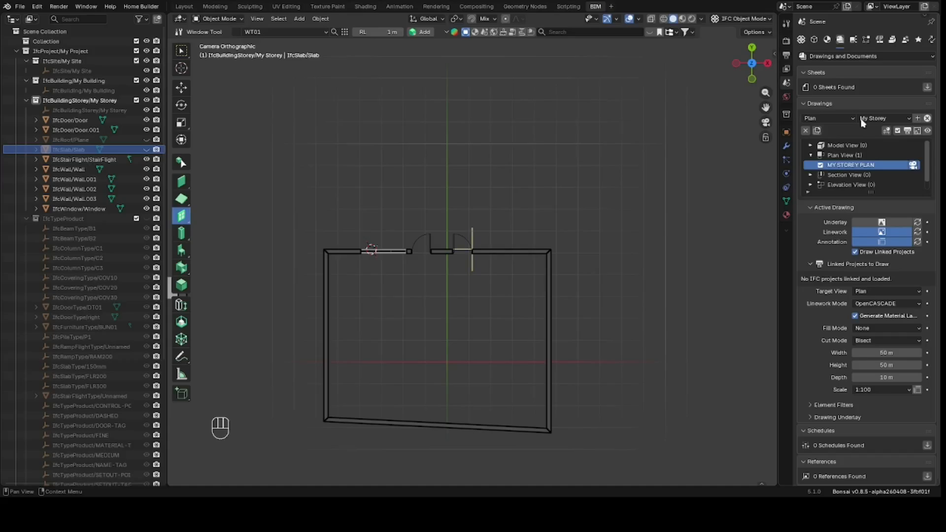
# Leave the plan drawing and view the house in 3D from the side with the doors and window.
pyautogui.click(886, 131)
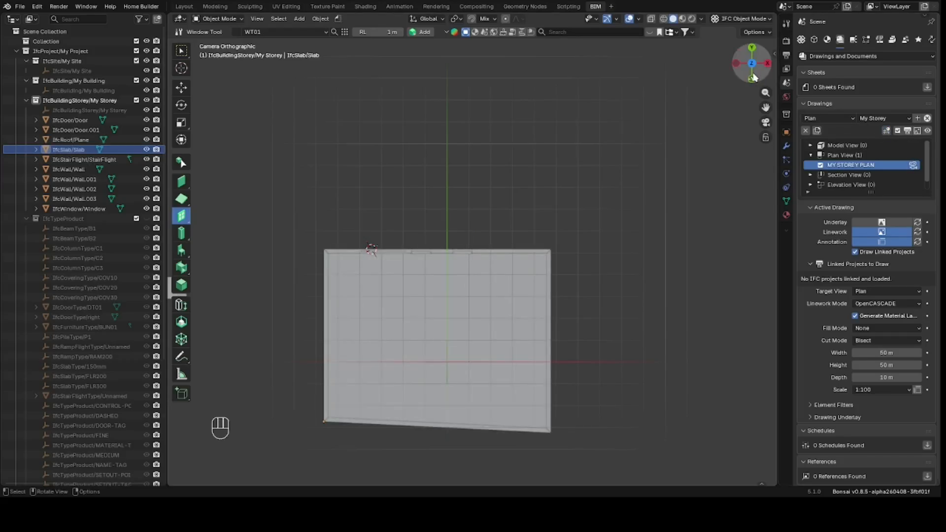
pyautogui.moveTo(754, 73); pyautogui.dragTo(749, 58)
pyautogui.scroll(-10, 654, 192)
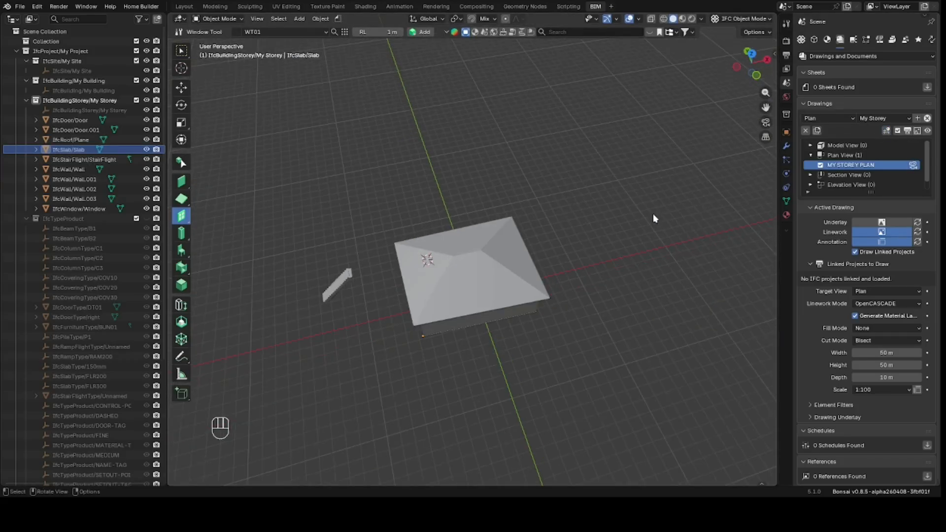
pyautogui.moveTo(749, 62); pyautogui.dragTo(720, 110)
pyautogui.moveTo(752, 60); pyautogui.dragTo(731, 68)
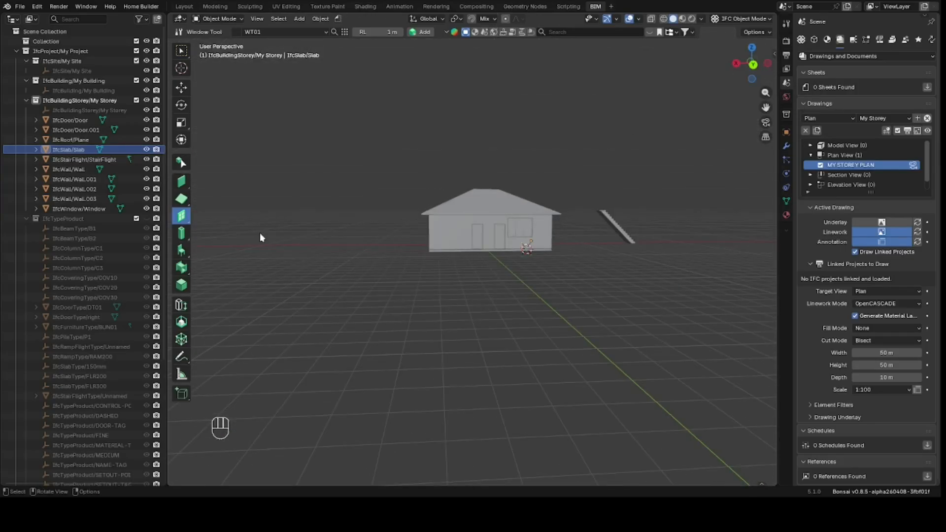
# Place a C1 column 3 m high in front of the house's door wall.
pyautogui.click(181, 238)
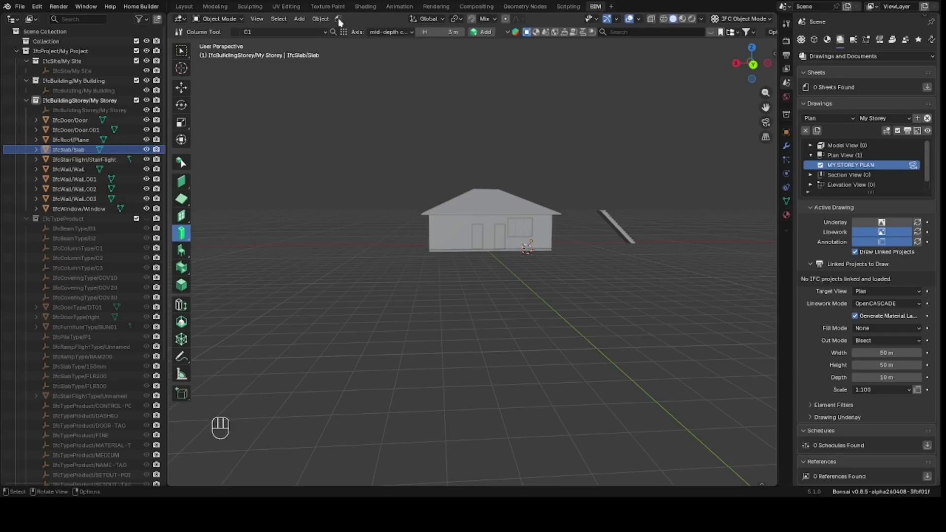
pyautogui.click(343, 32)
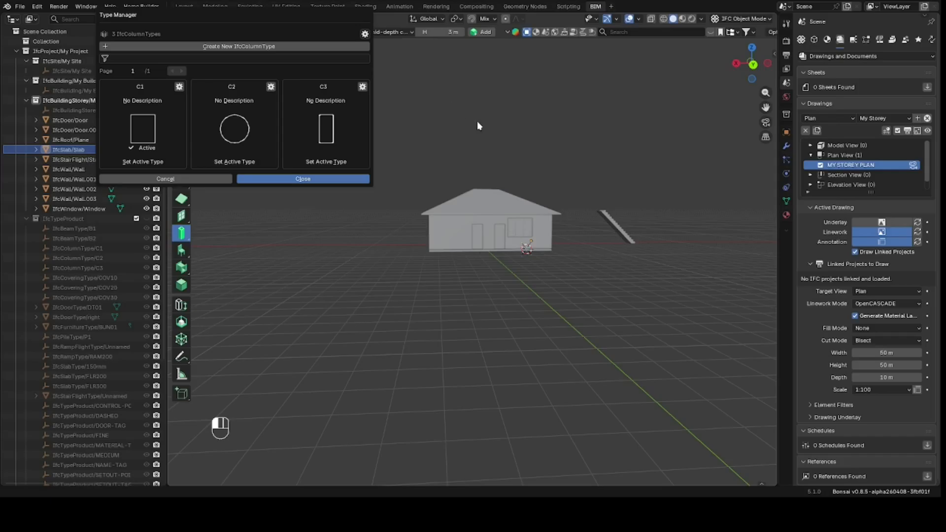
pyautogui.click(567, 151)
pyautogui.moveTo(741, 73); pyautogui.dragTo(815, 74)
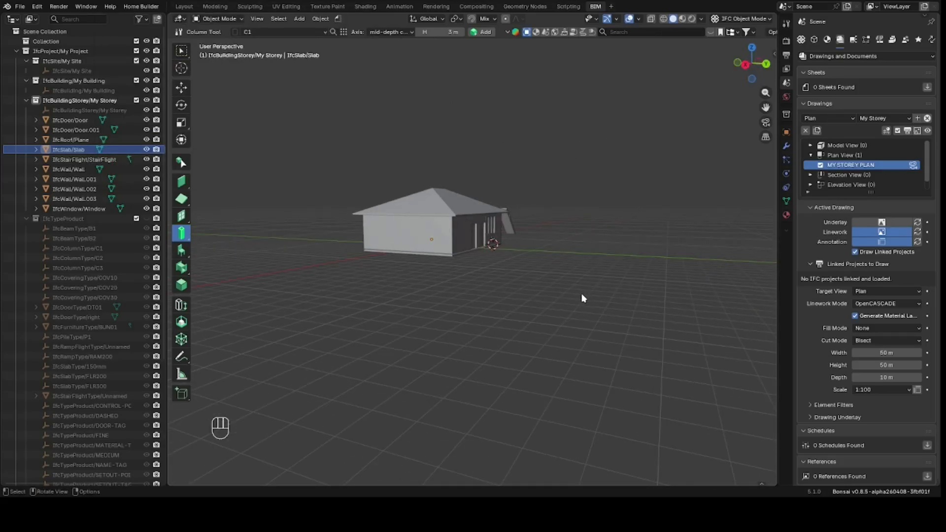
pyautogui.hotkey('shift', 'a')
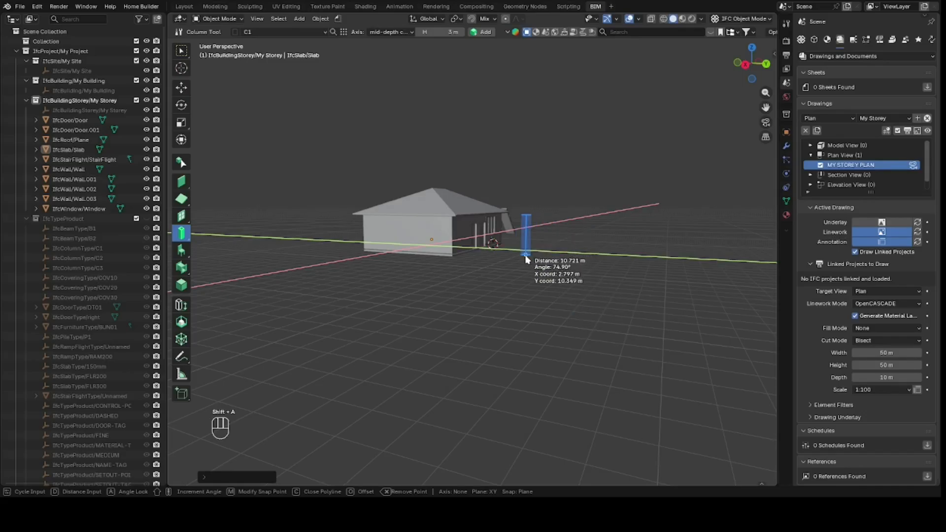
pyautogui.click(526, 256)
pyautogui.press('Escape')
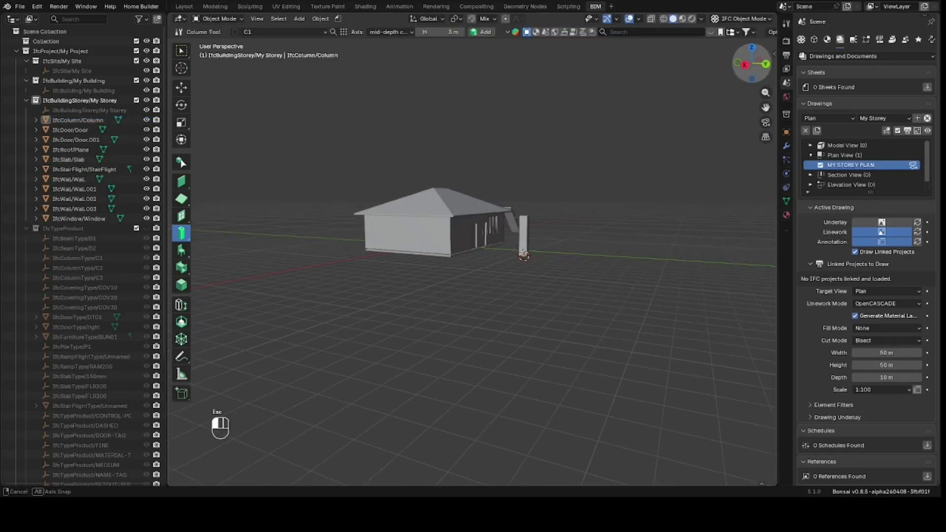
# Place a round C2 column beside the square column in front of the house.
pyautogui.moveTo(751, 63); pyautogui.dragTo(653, 71)
pyautogui.scroll(4, 428, 302)
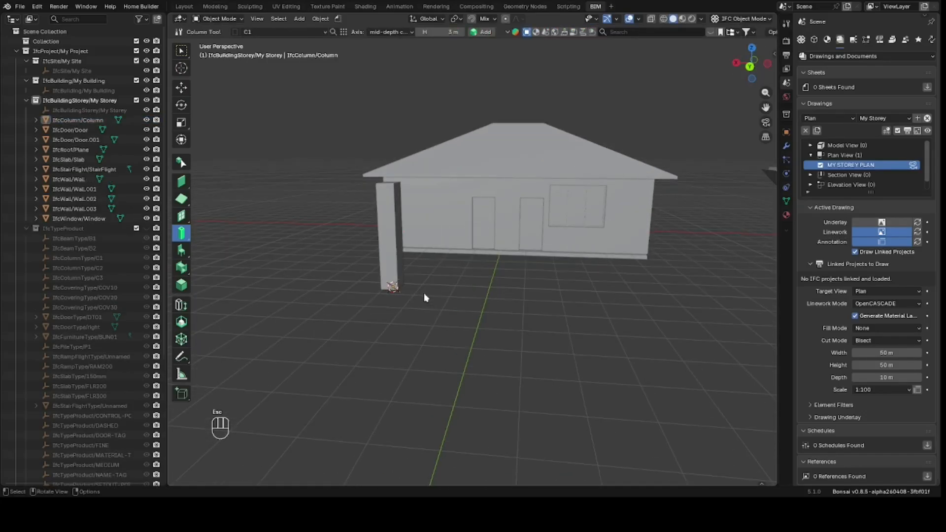
pyautogui.click(308, 34)
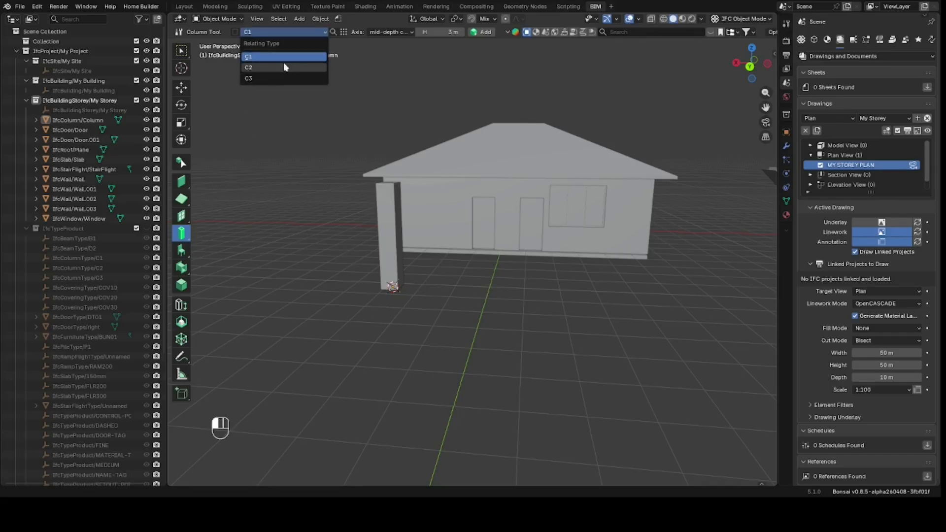
pyautogui.click(283, 62)
pyautogui.hotkey('shift', 'a')
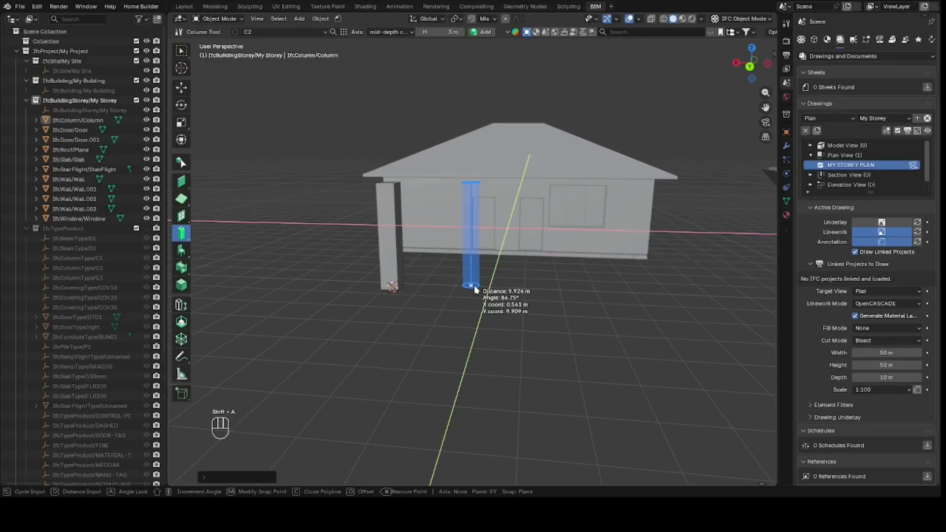
pyautogui.click(474, 288)
pyautogui.press('Escape')
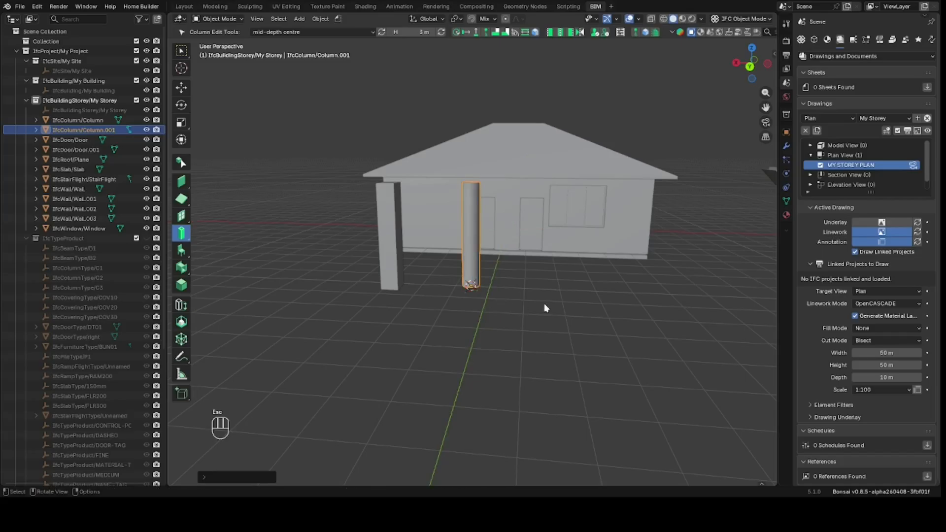
pyautogui.click(586, 318)
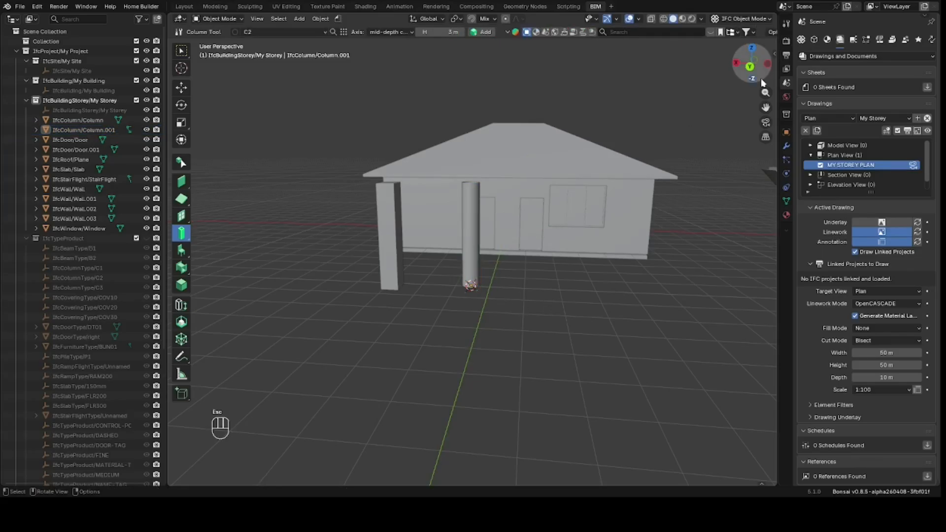
pyautogui.moveTo(749, 64); pyautogui.dragTo(757, 75)
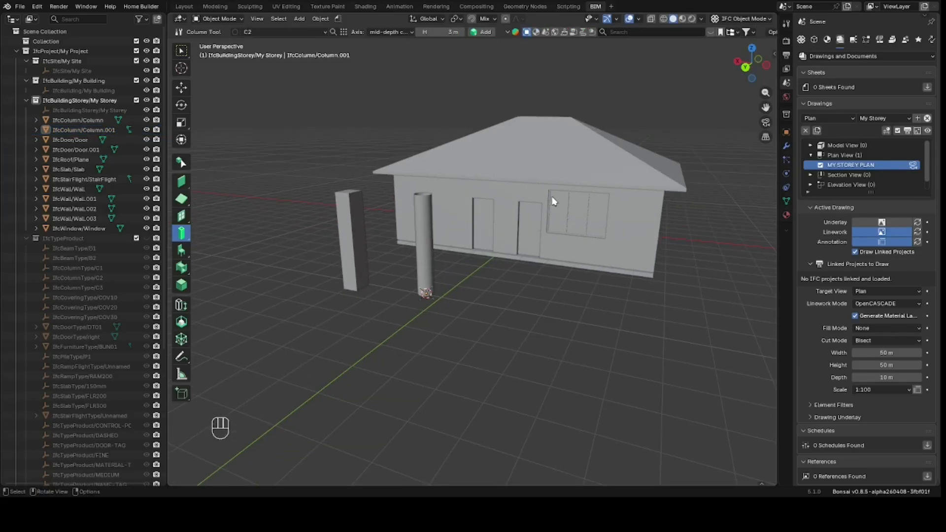
pyautogui.click(181, 270)
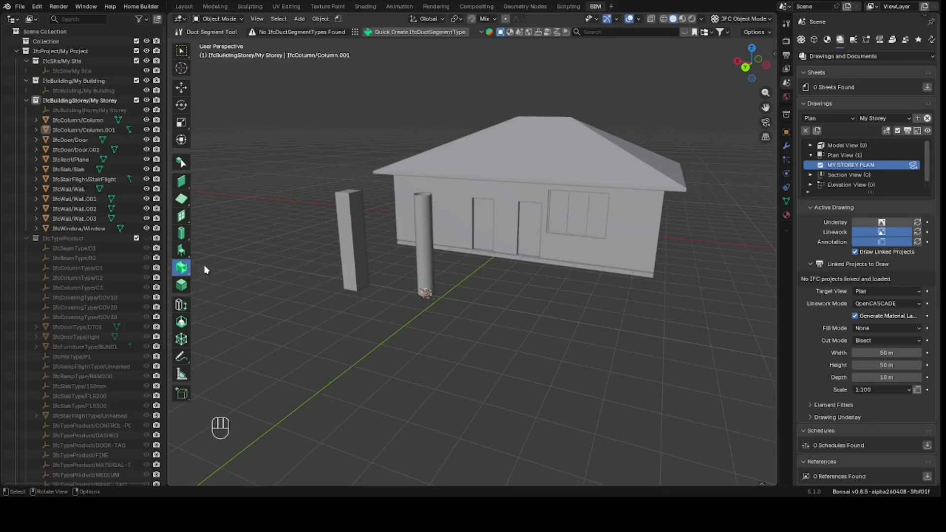
pyautogui.click(181, 250)
pyautogui.click(182, 236)
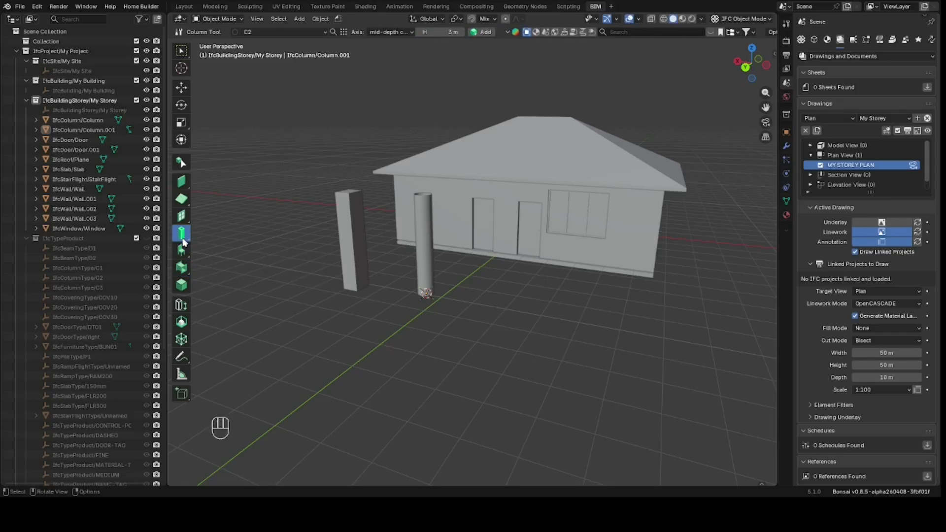
# Begin a B2 beam run near the top of the square column with a 7 m segment along the X axis.
pyautogui.click(182, 235)
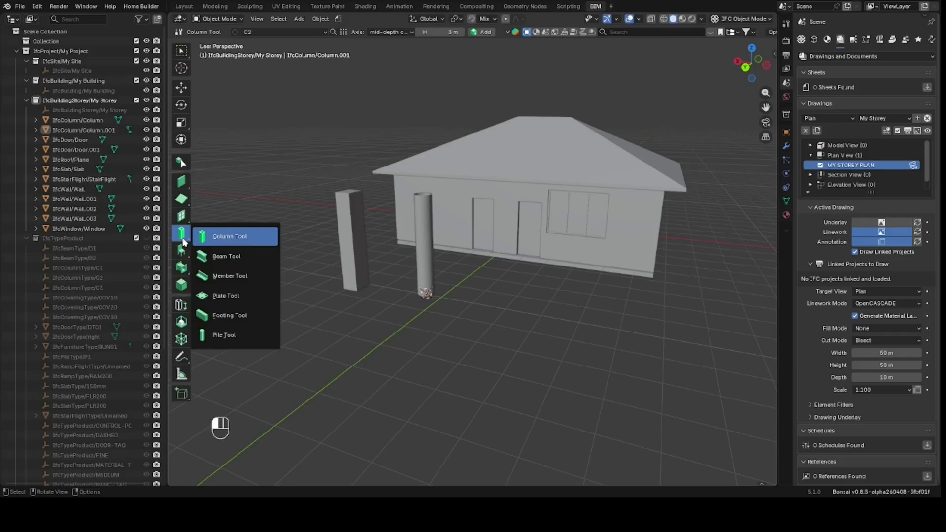
pyautogui.click(226, 257)
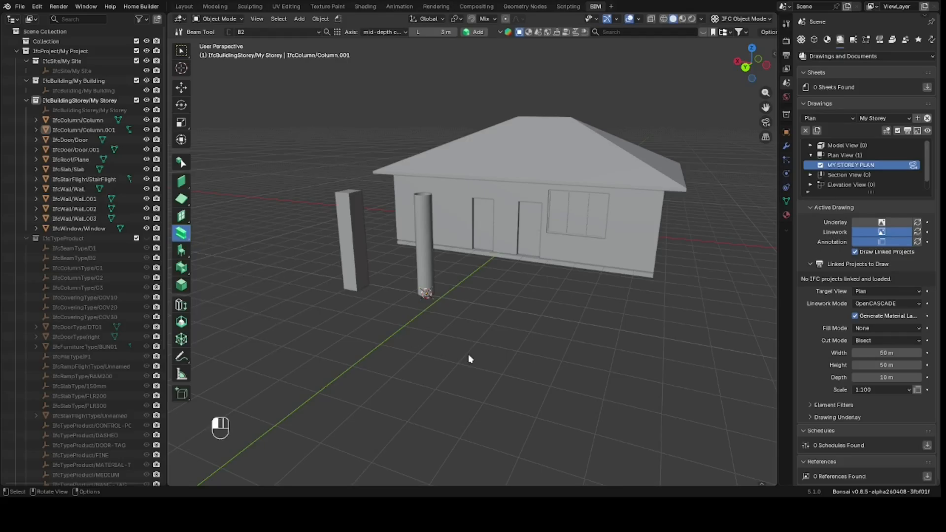
pyautogui.moveTo(750, 64); pyautogui.dragTo(771, 83)
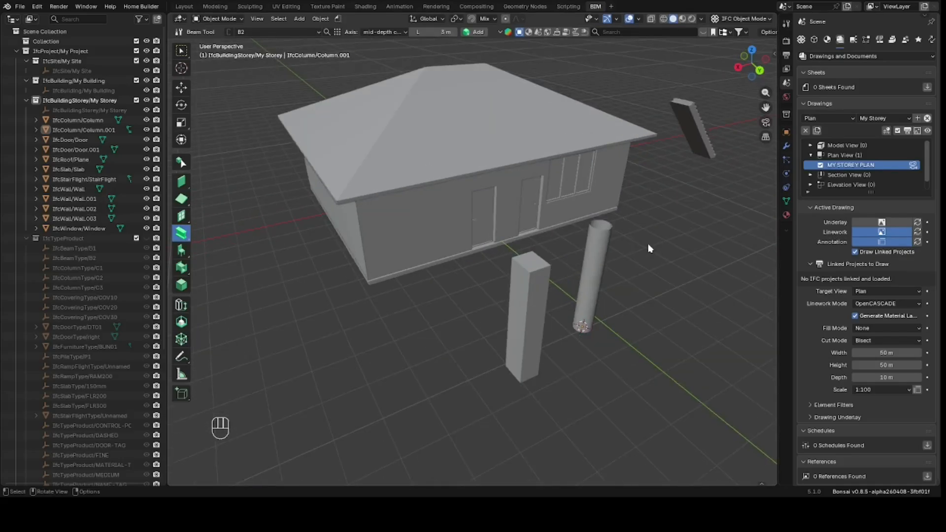
pyautogui.scroll(1, 649, 248)
pyautogui.scroll(-2, 618, 246)
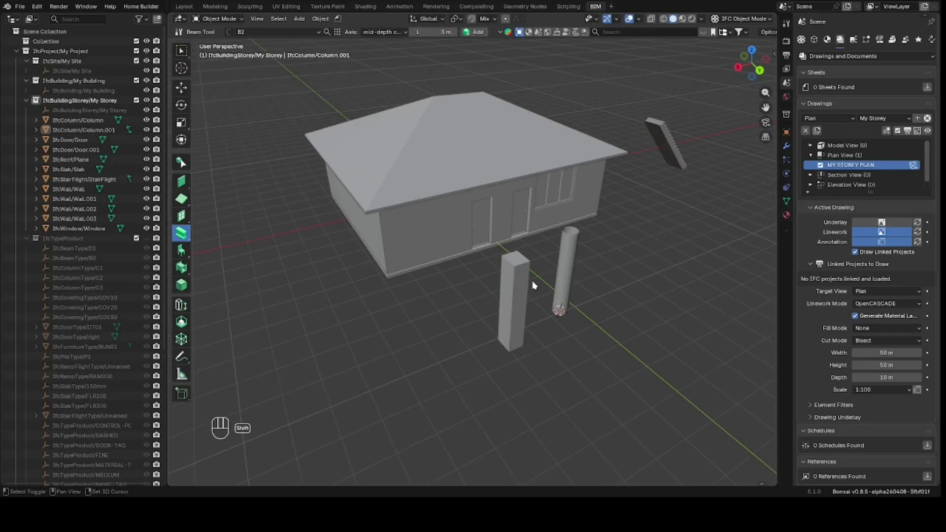
pyautogui.hotkey('shift', 'a')
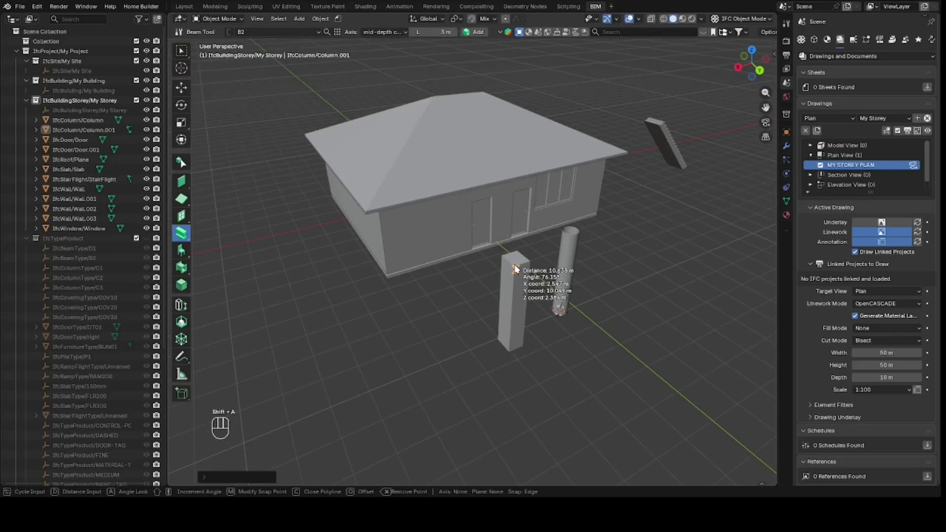
pyautogui.click(516, 269)
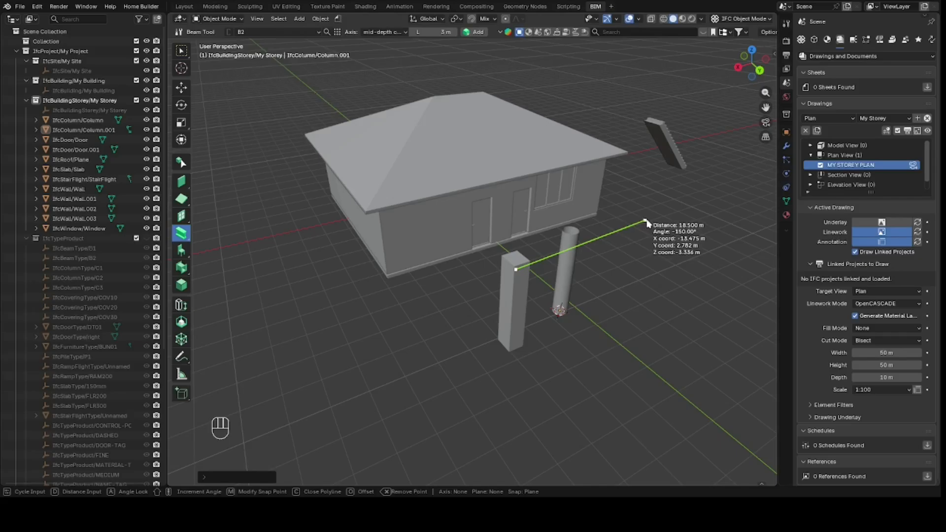
pyautogui.click(689, 214)
pyautogui.press('x')
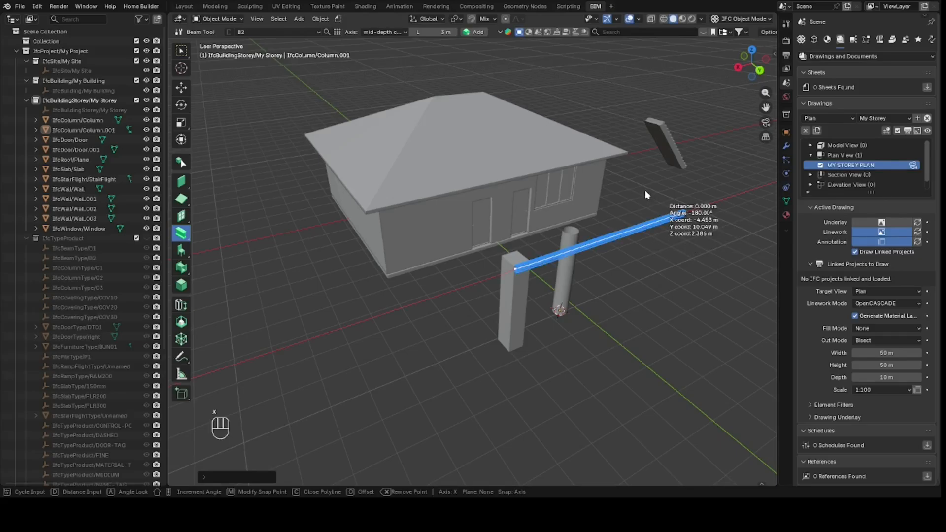
# Extend the beam run 3.5 m along Y and 7 m back along X, and close it into a rectangular frame.
pyautogui.press('y')
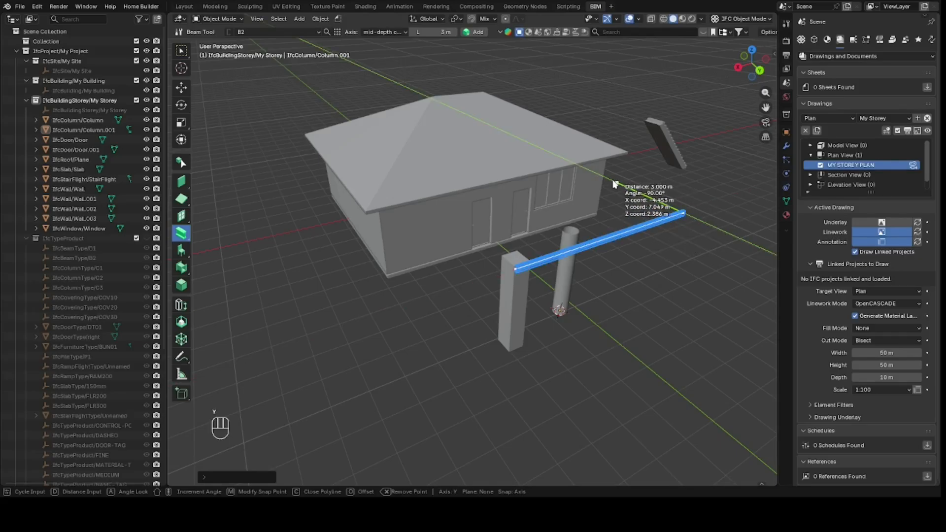
pyautogui.click(609, 180)
pyautogui.press('x')
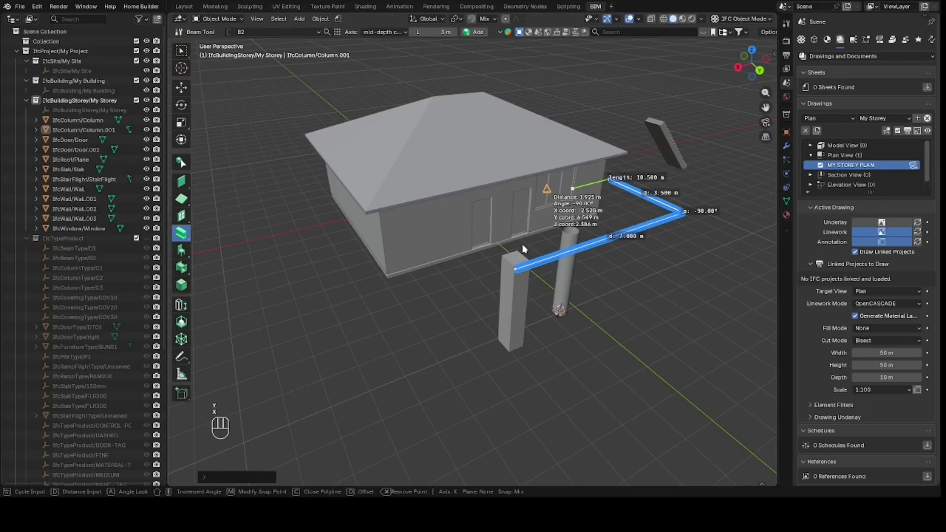
pyautogui.click(518, 272)
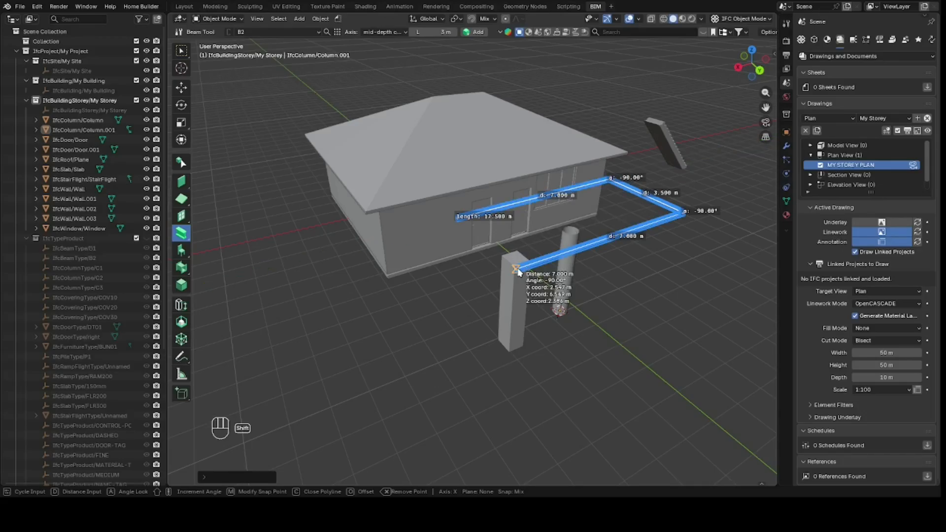
pyautogui.hotkey('shift', 'c')
pyautogui.press('Return')
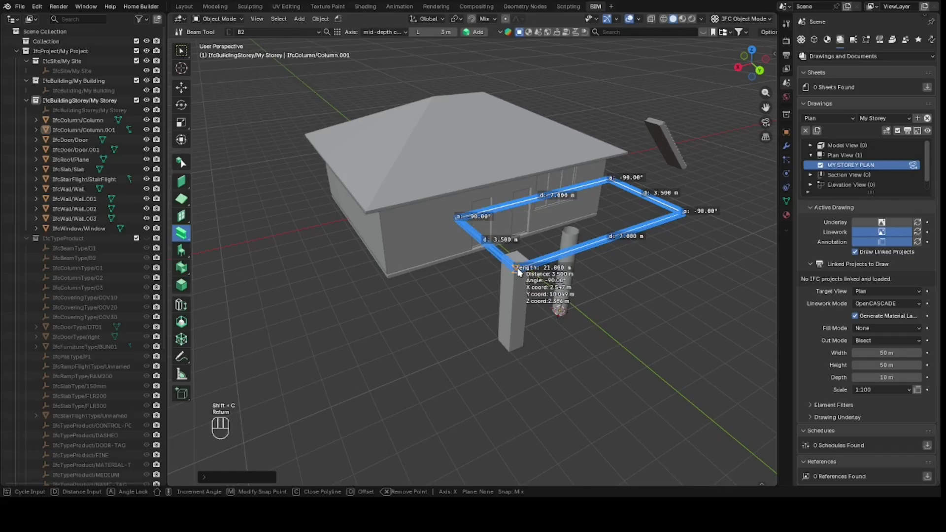
pyautogui.click(691, 293)
# Inspect the beam frame and columns from several sides and check the Footing tool for available types.
pyautogui.moveTo(755, 67); pyautogui.dragTo(654, 175)
pyautogui.scroll(5, 643, 176)
pyautogui.scroll(5, 561, 203)
pyautogui.scroll(-5, 612, 164)
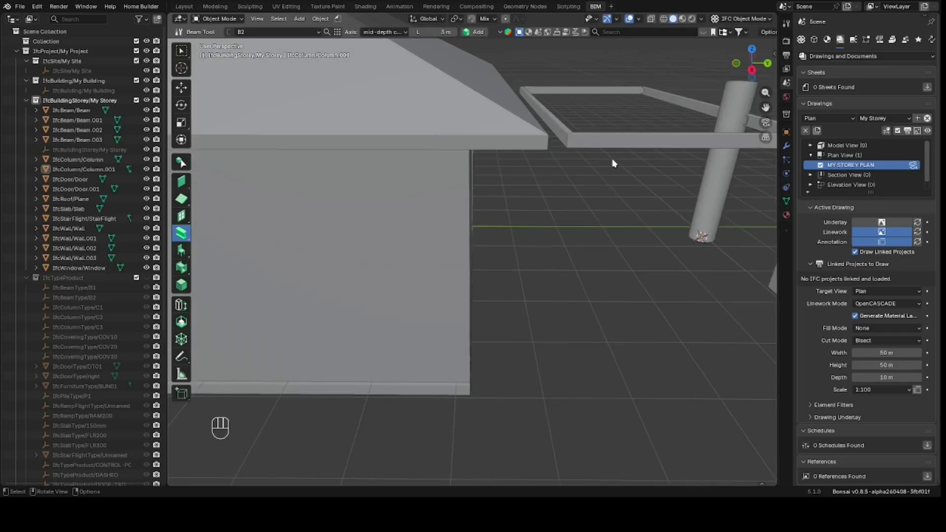
pyautogui.click(182, 233)
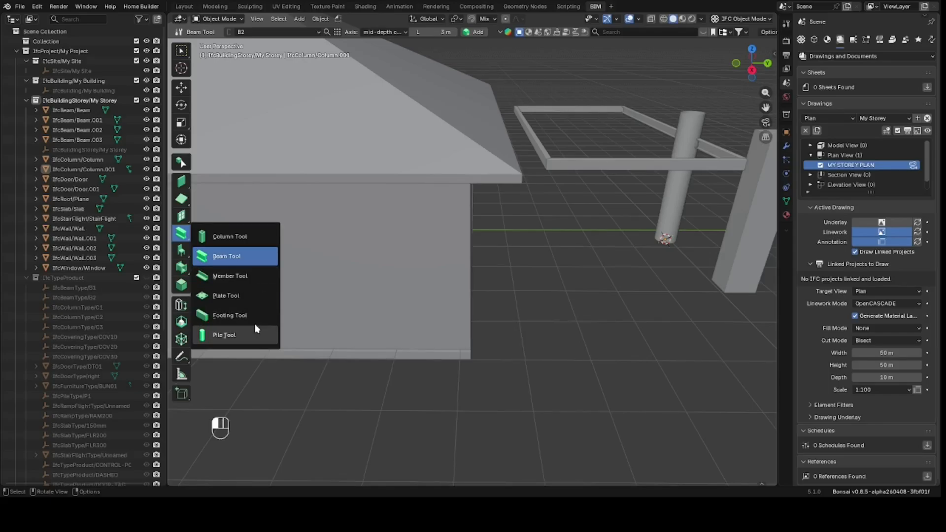
pyautogui.click(241, 316)
pyautogui.scroll(-3, 609, 299)
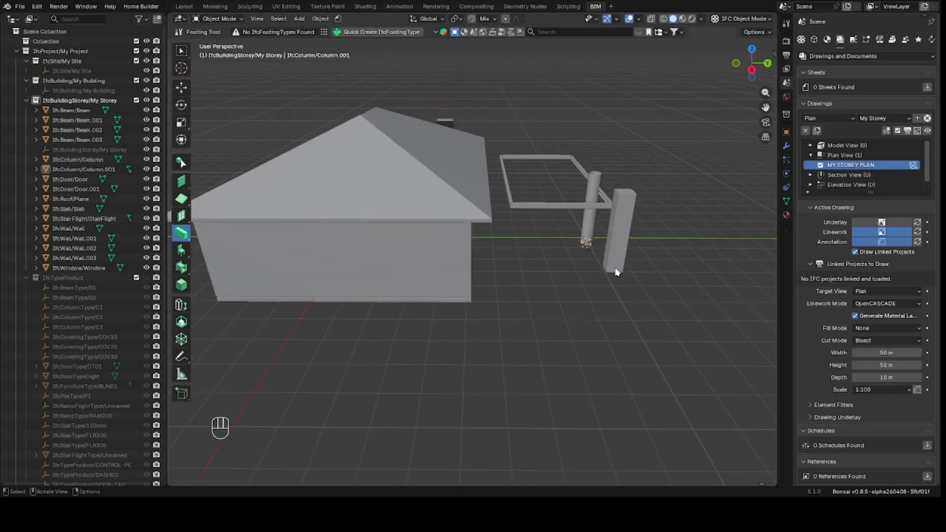
pyautogui.moveTo(753, 66); pyautogui.dragTo(633, 75)
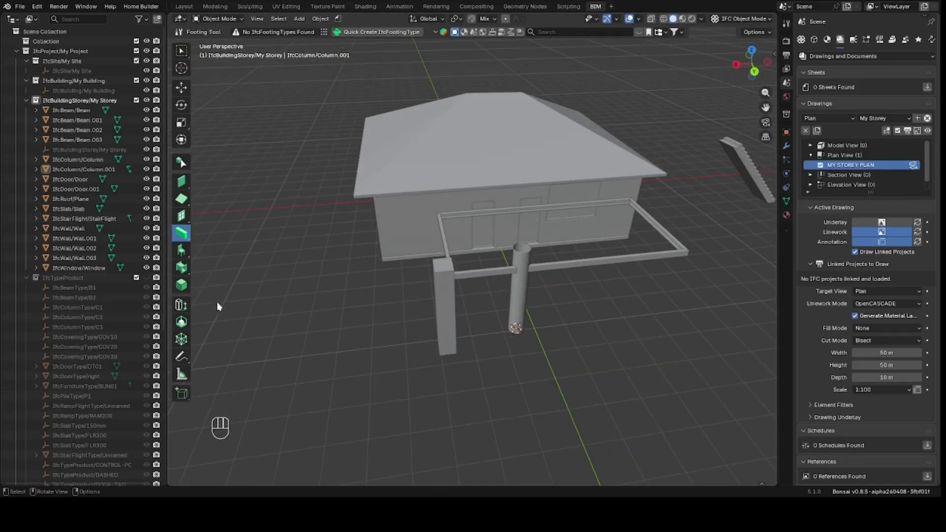
pyautogui.click(545, 205)
pyautogui.click(579, 249)
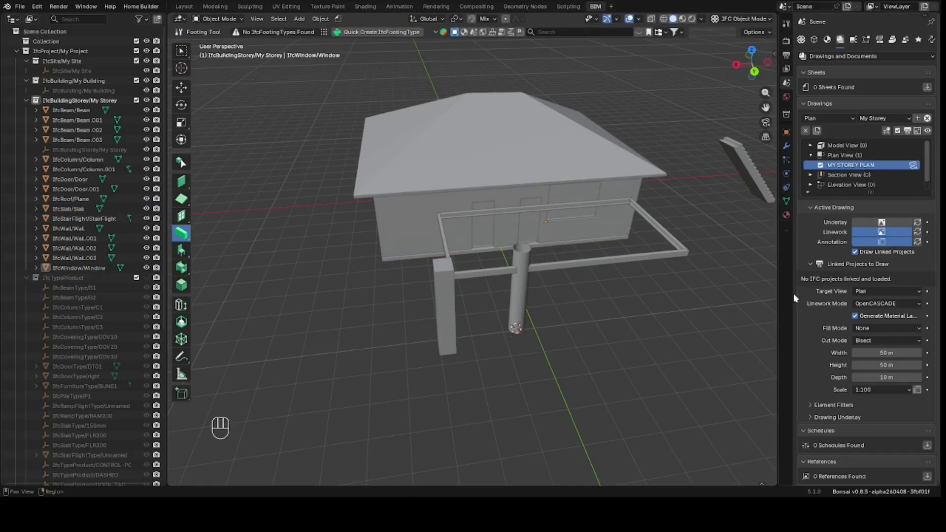
# Activate the MY STOREY PLAN drawing and place an untyped text annotation inside the house outline.
pyautogui.click(914, 167)
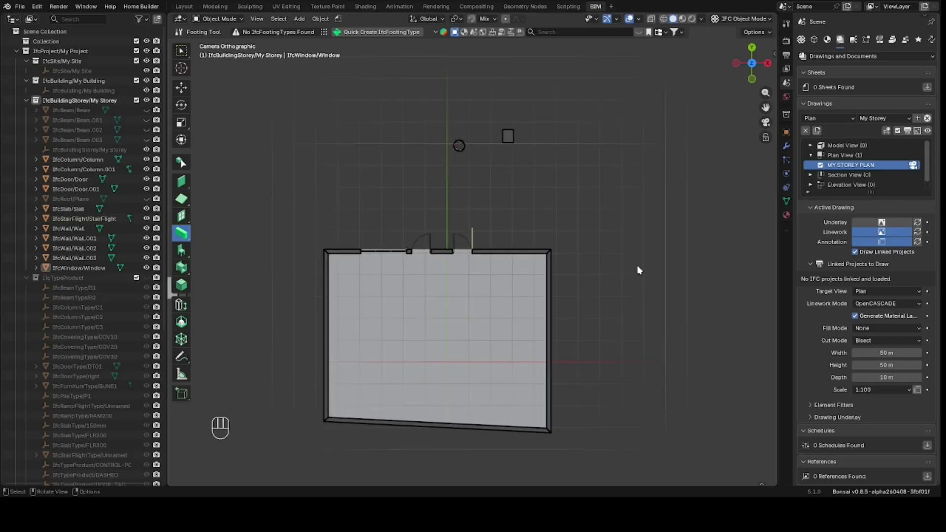
pyautogui.click(182, 306)
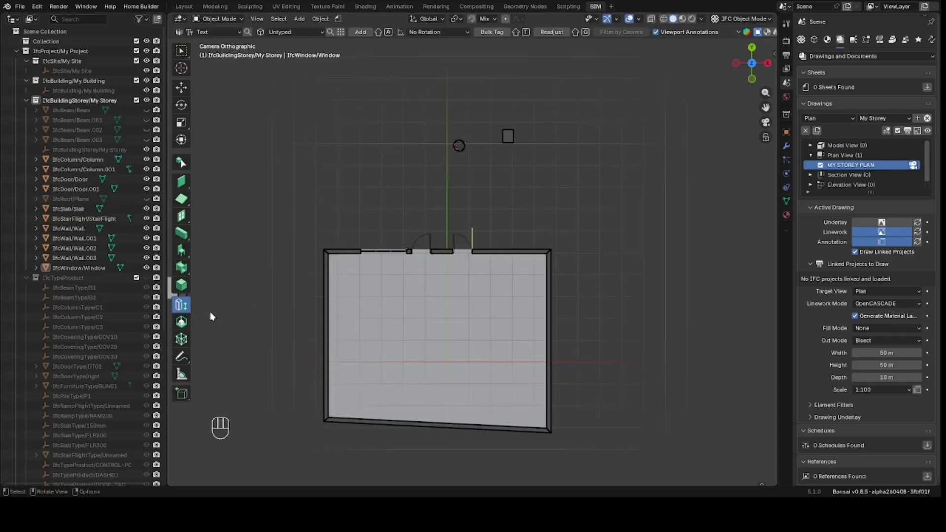
pyautogui.click(226, 33)
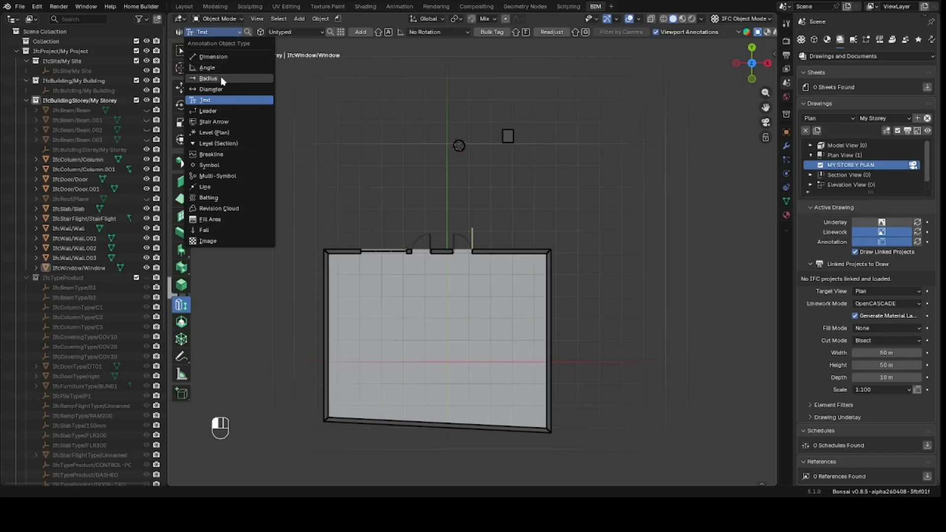
pyautogui.click(222, 101)
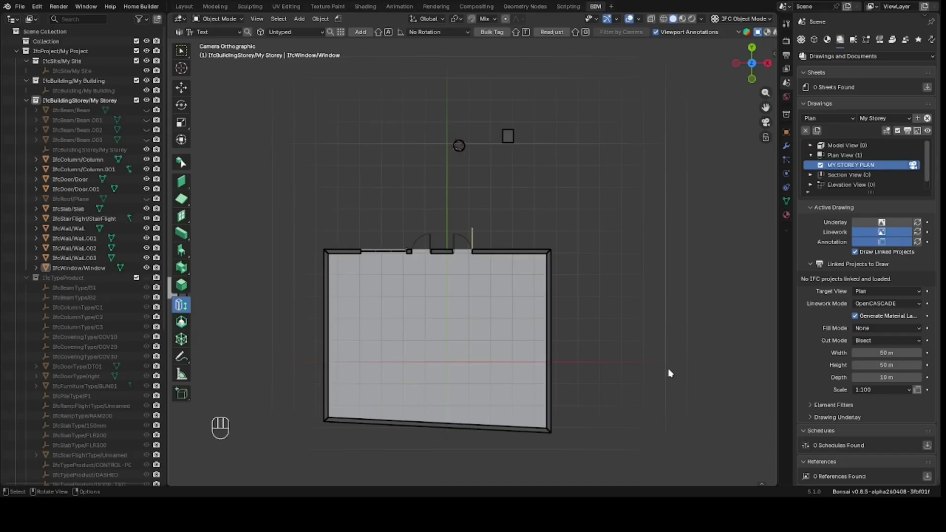
pyautogui.press('shift')
pyautogui.hotkey('shift', 'a')
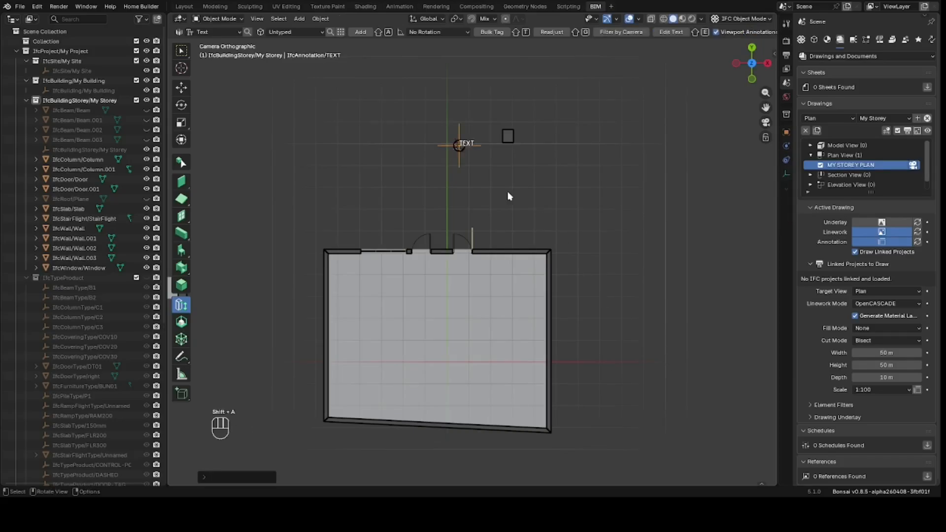
pyautogui.press('g')
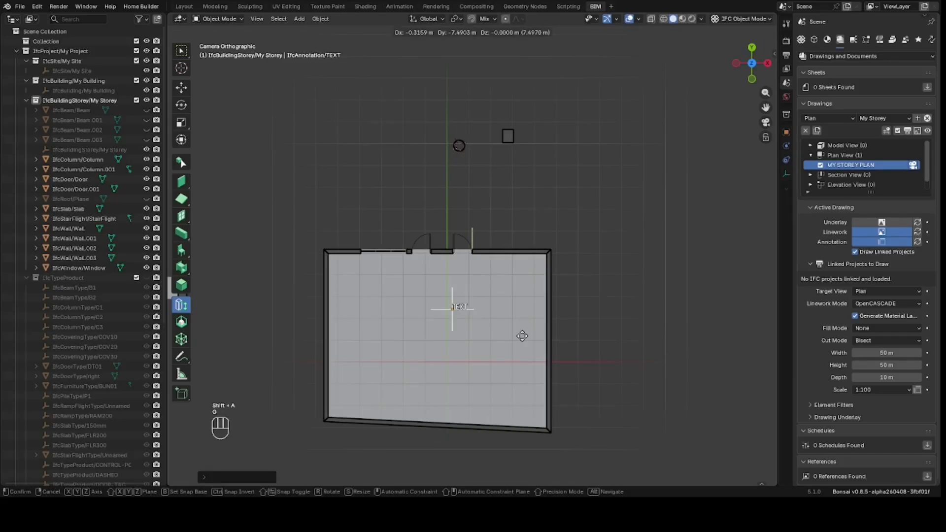
pyautogui.click(483, 342)
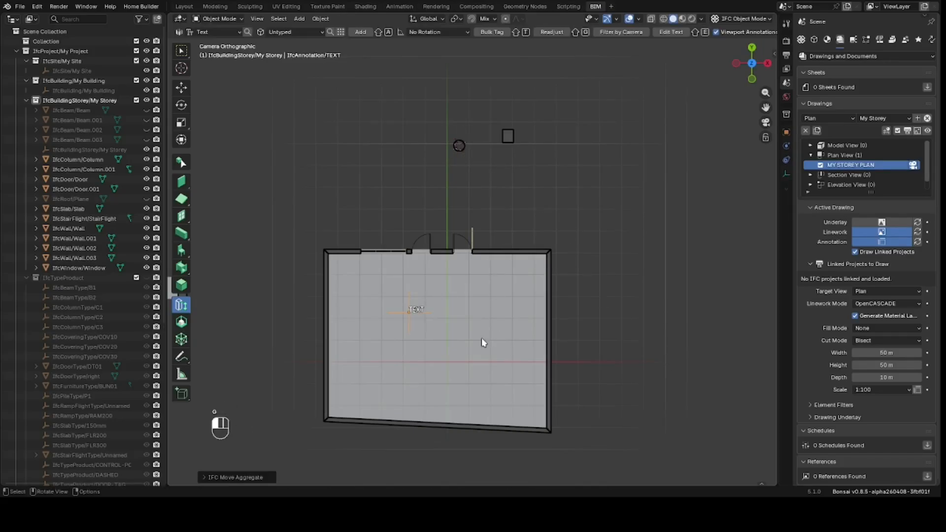
# Change the text annotation to "tutorial house" with the 7.0 - Title font size.
pyautogui.click(669, 32)
pyautogui.click(592, 113)
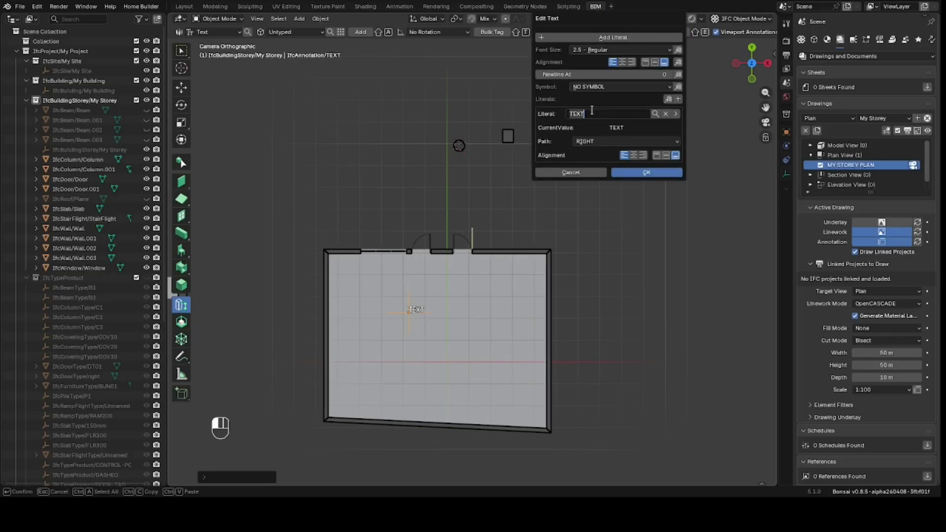
pyautogui.press('BackSpace')
pyautogui.press('Return')
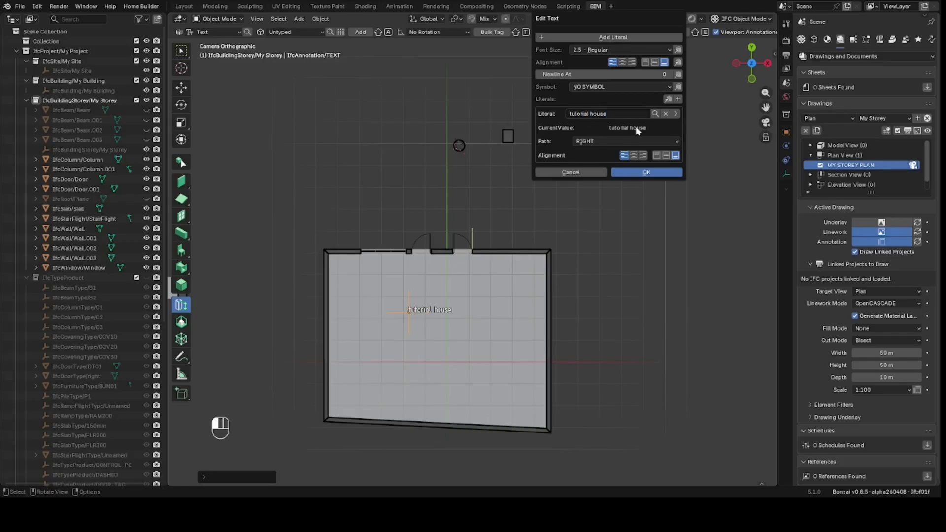
pyautogui.click(605, 50)
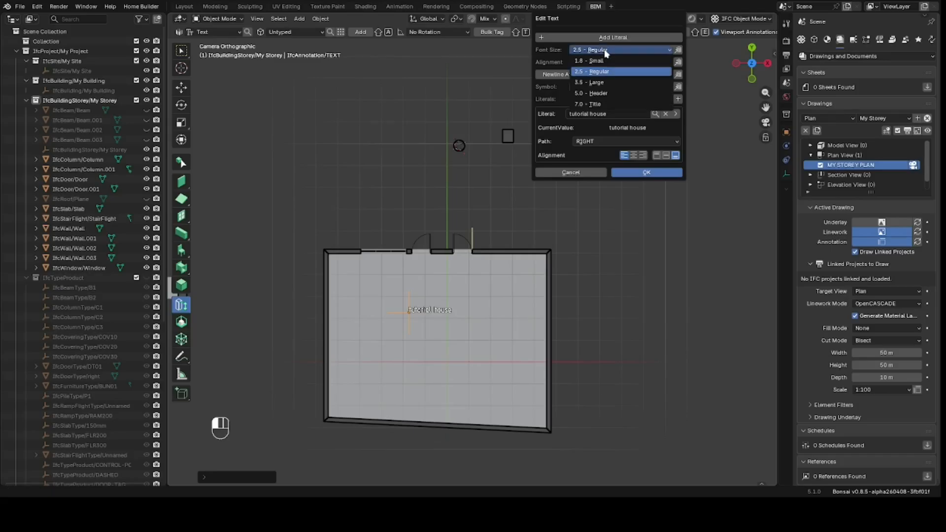
pyautogui.click(601, 103)
pyautogui.click(646, 172)
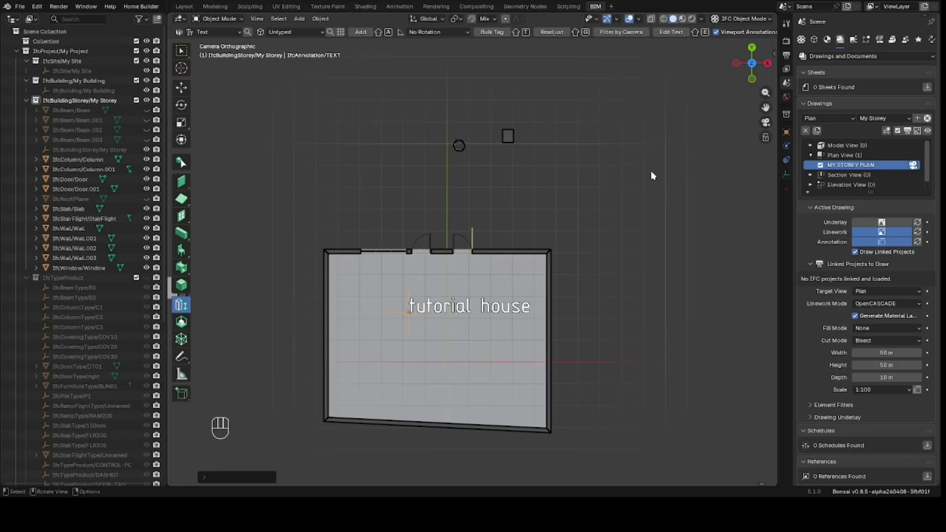
# Hide the floor slab and move the "tutorial house" text to the middle of the room.
pyautogui.click(441, 315)
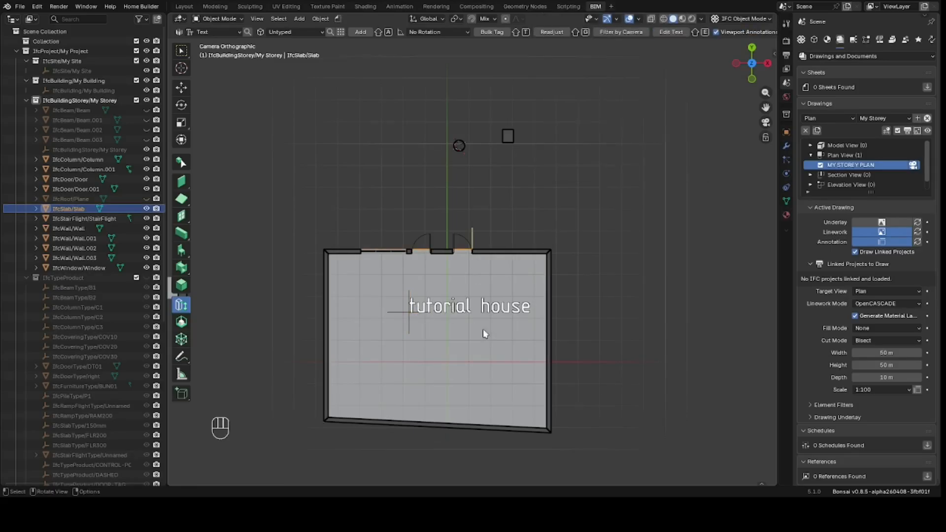
pyautogui.press('h')
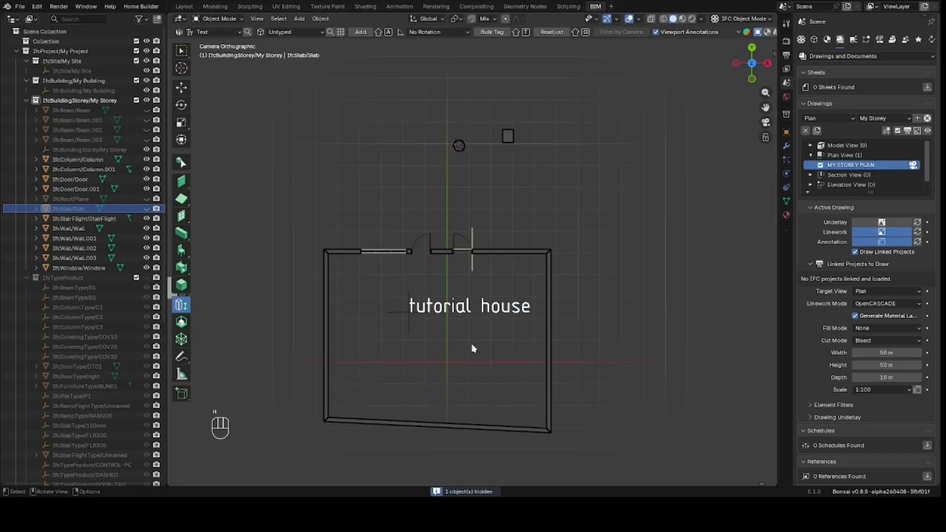
pyautogui.click(410, 322)
pyautogui.press('g')
pyautogui.click(416, 354)
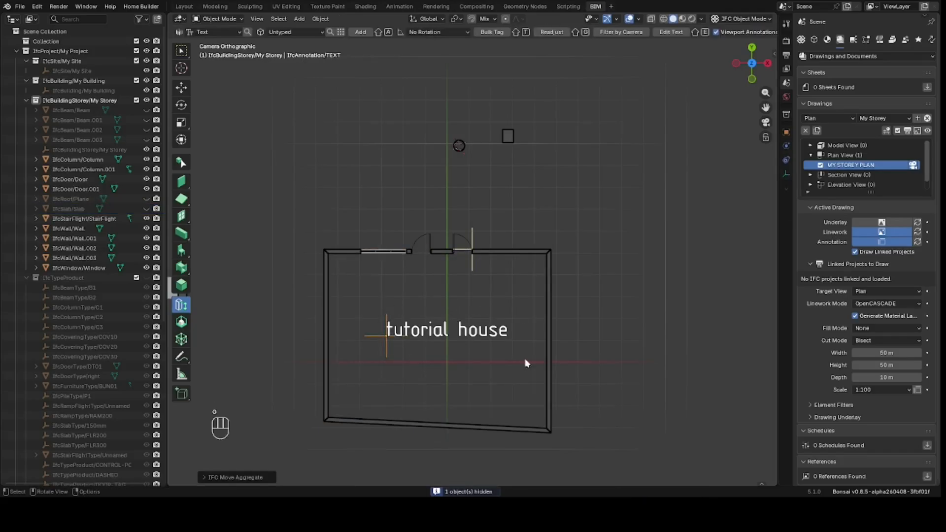
pyautogui.click(635, 232)
# Bulk-tag both doors in the front wall with the DOOR-TAG text type.
pyautogui.scroll(1, 568, 260)
pyautogui.scroll(1, 566, 258)
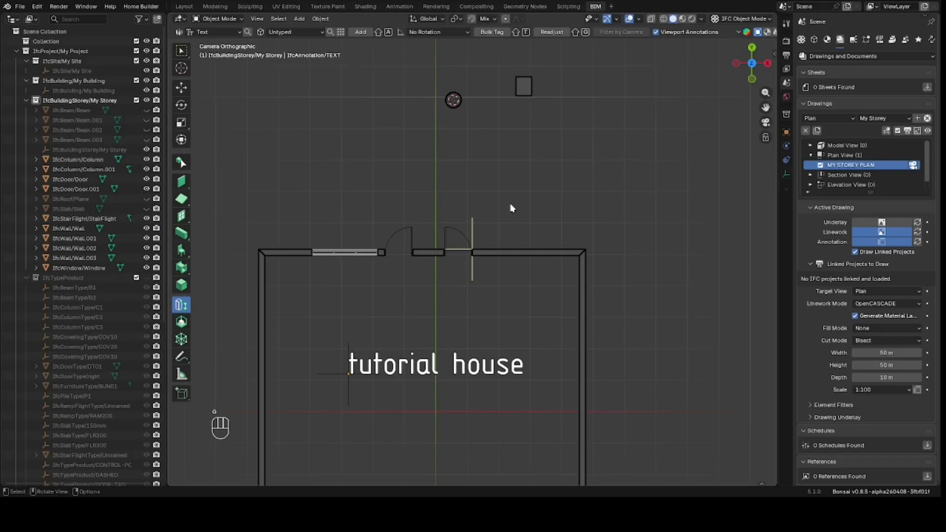
pyautogui.click(399, 236)
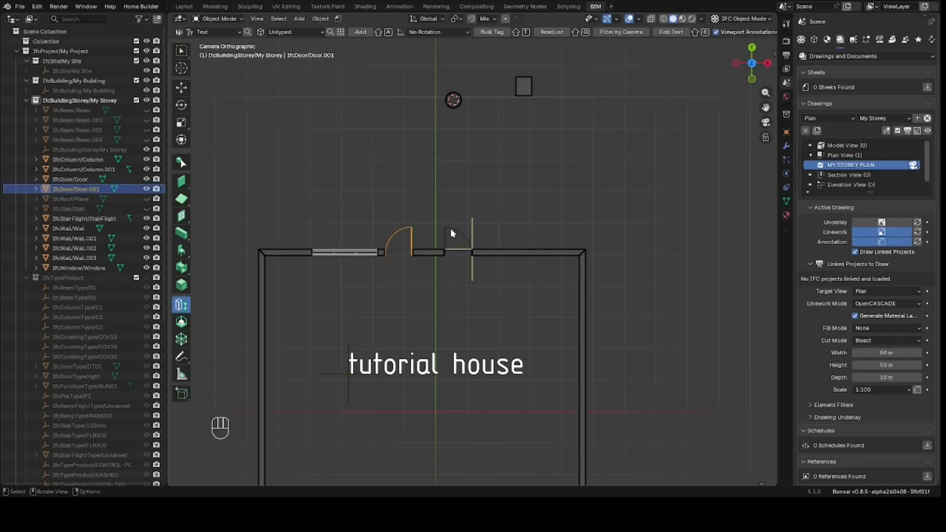
pyautogui.keyDown('shift'); pyautogui.click(450, 232); pyautogui.keyUp('shift')
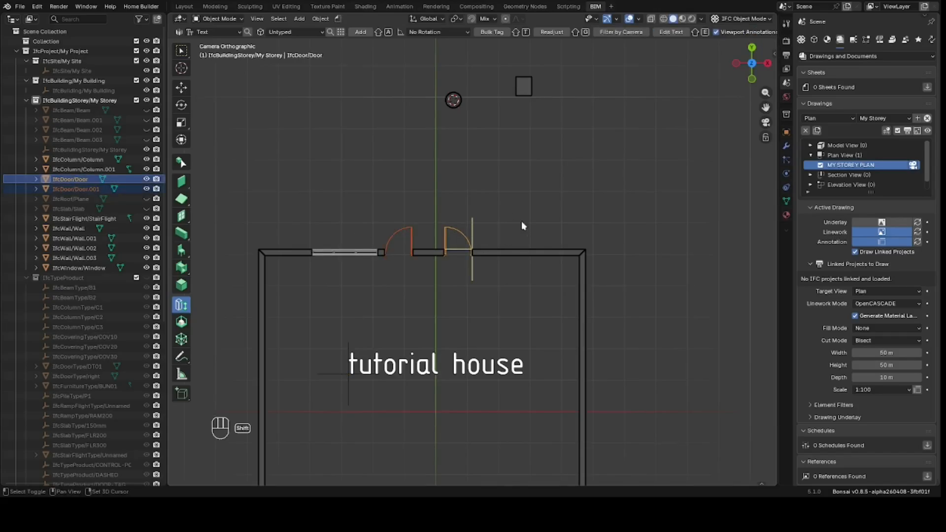
pyautogui.click(302, 33)
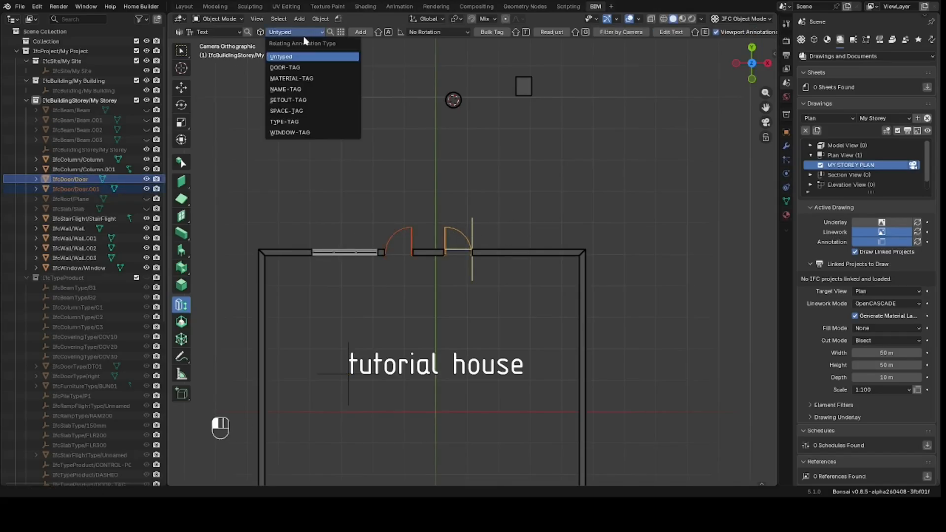
pyautogui.click(302, 68)
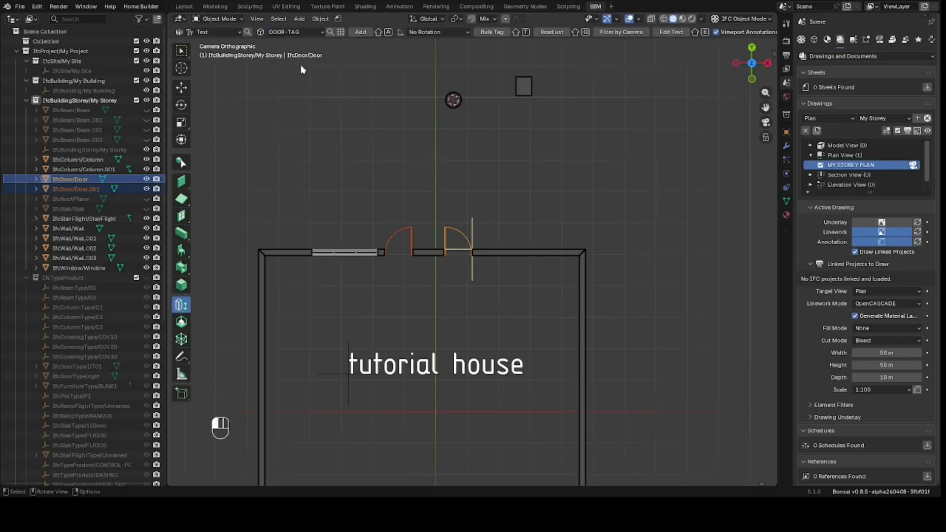
pyautogui.click(492, 31)
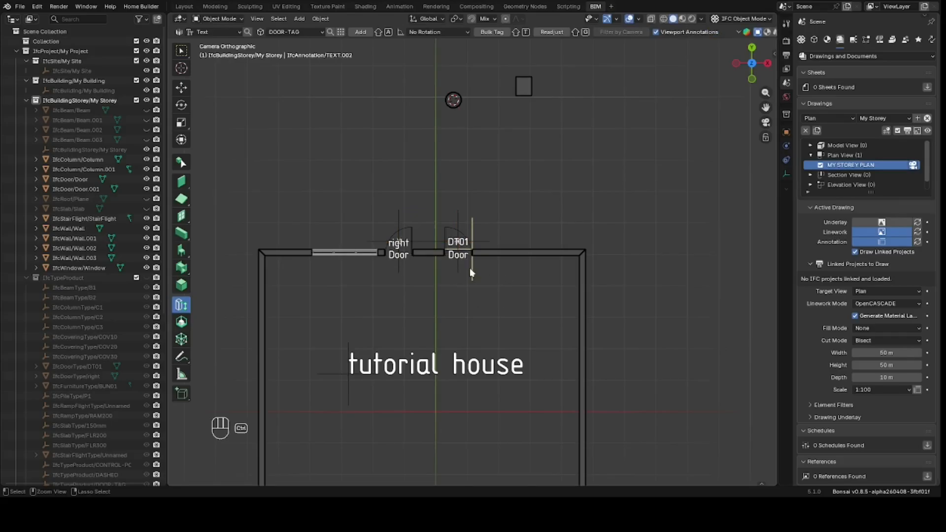
# Select the window in the front wall and choose WINDOW-TAG as the text annotation type.
pyautogui.click(358, 255)
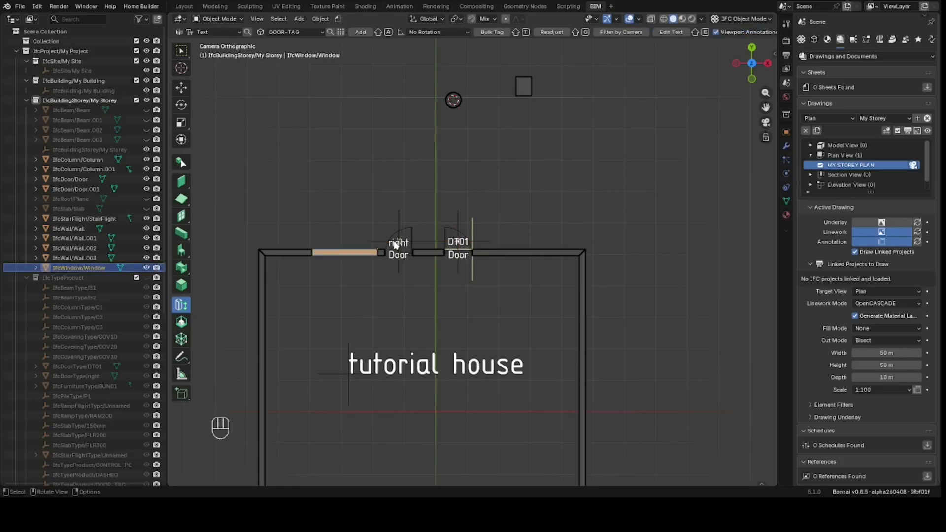
pyautogui.click(291, 32)
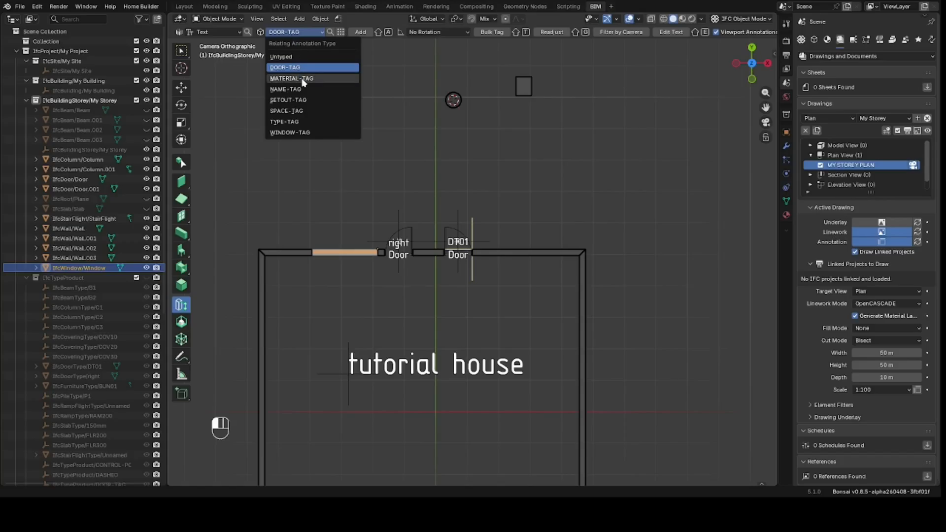
pyautogui.click(295, 133)
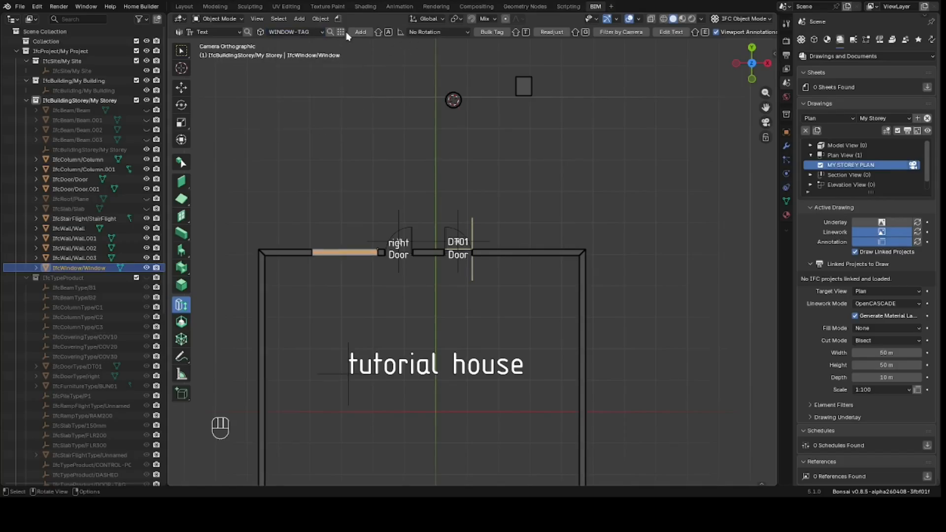
pyautogui.click(359, 32)
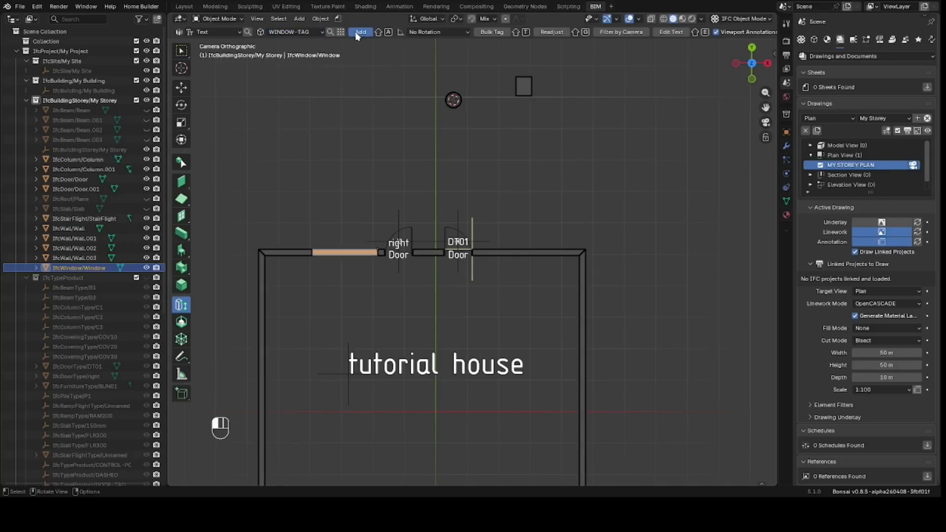
pyautogui.click(476, 108)
pyautogui.press('Delete')
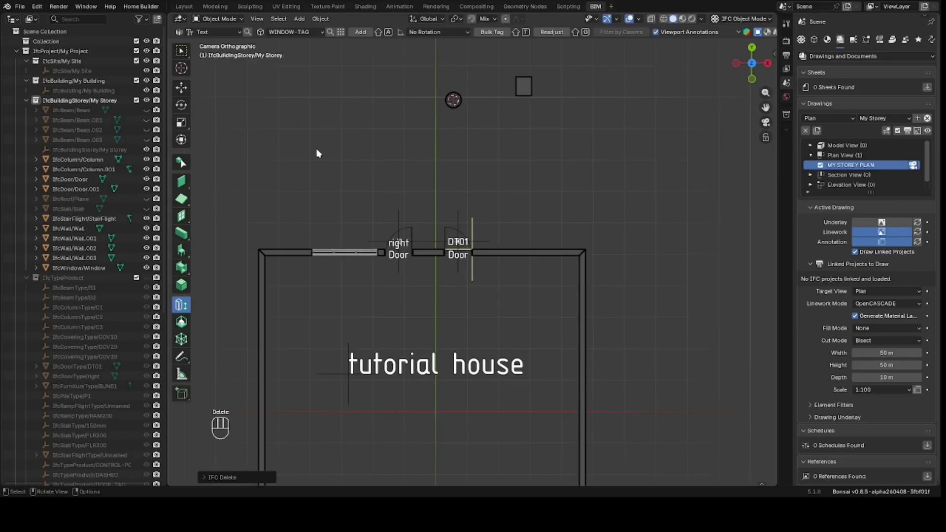
# Bulk-tag the front wall's window with the WINDOW-TAG text type.
pyautogui.click(355, 253)
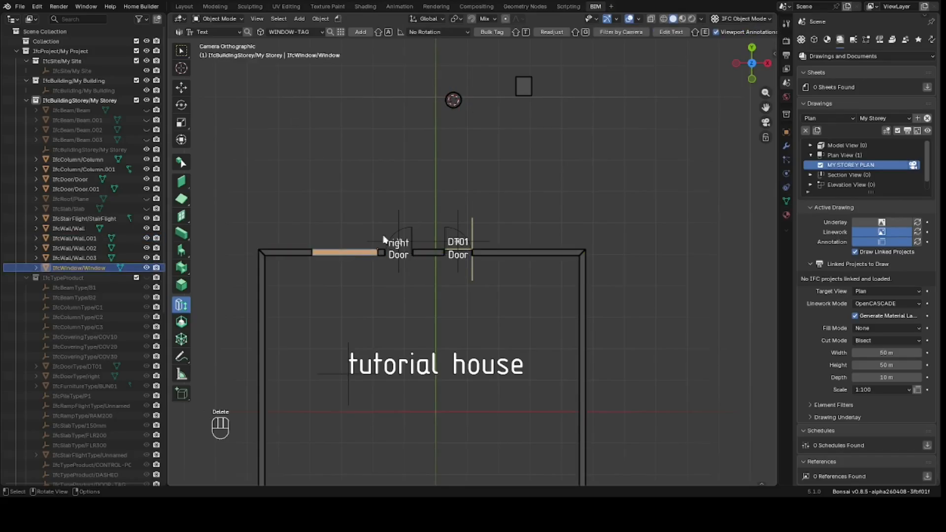
pyautogui.click(494, 33)
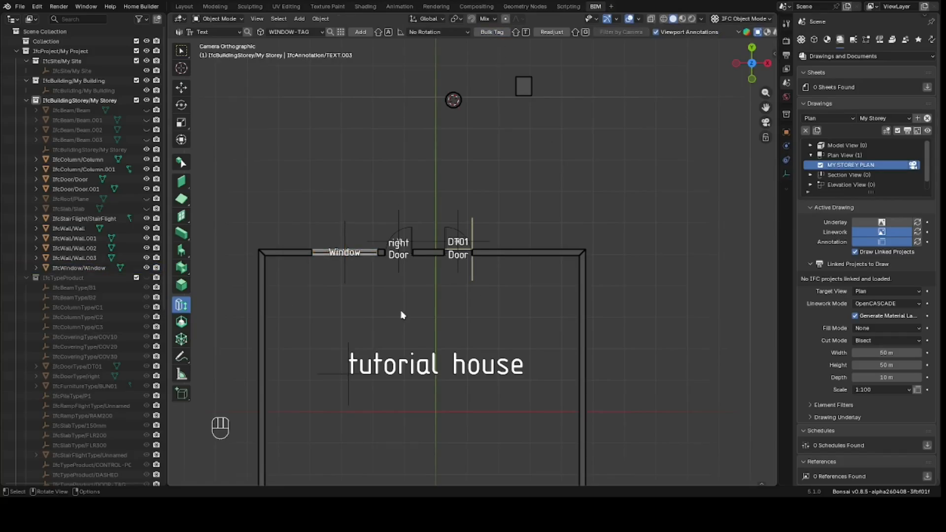
pyautogui.press('ctrl')
pyautogui.scroll(-5, 604, 211)
pyautogui.scroll(4, 629, 432)
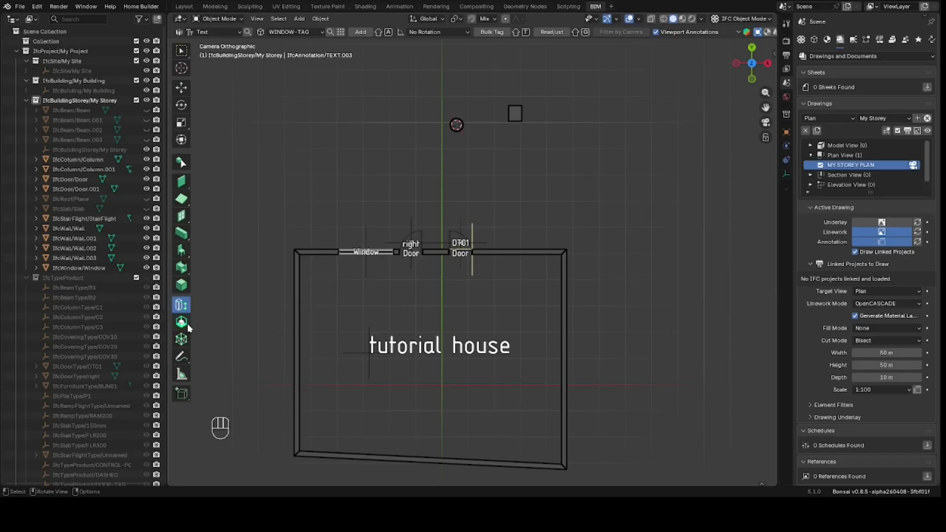
# Add an untyped Dimension annotation to the plan and return to IFC Object Mode.
pyautogui.click(219, 32)
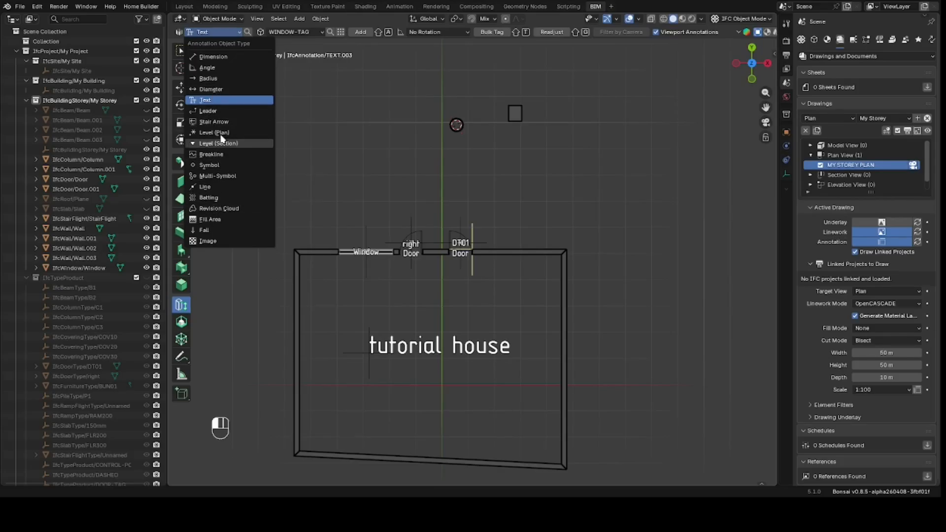
pyautogui.click(227, 57)
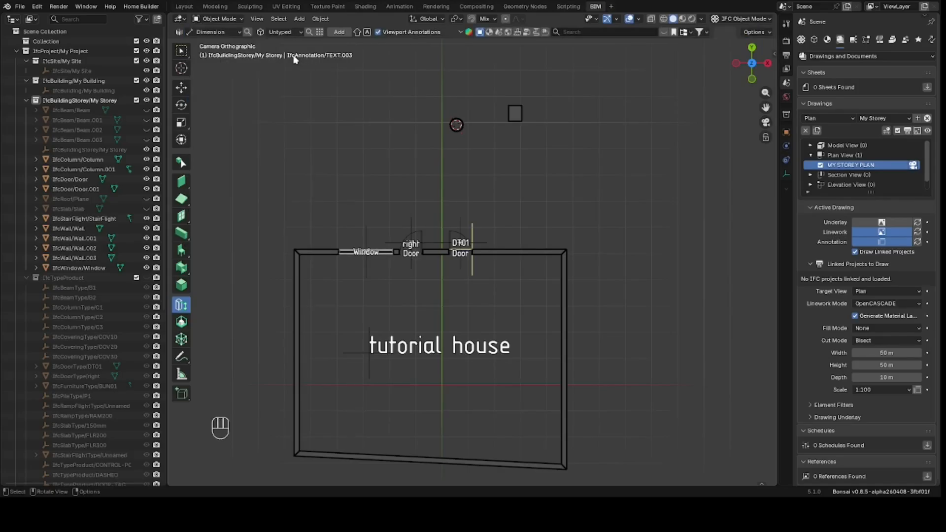
pyautogui.hotkey('shift', 'a')
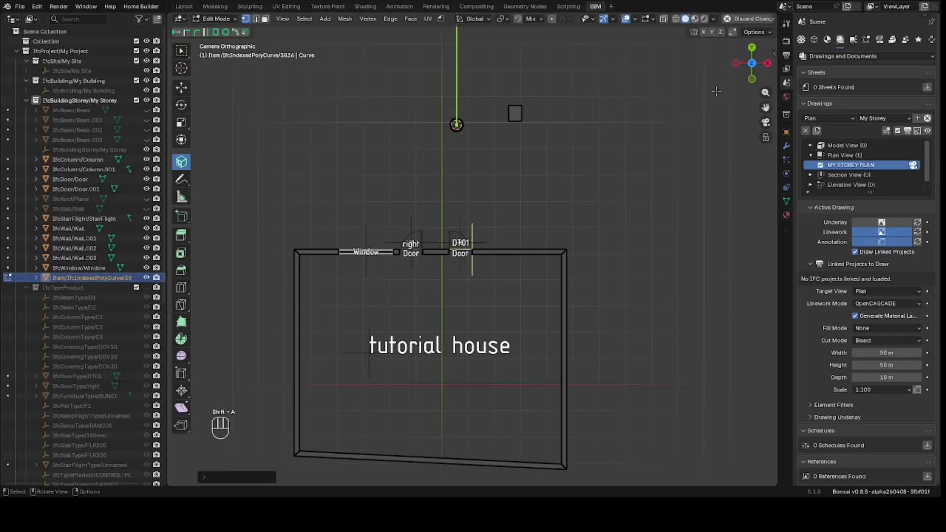
pyautogui.click(751, 19)
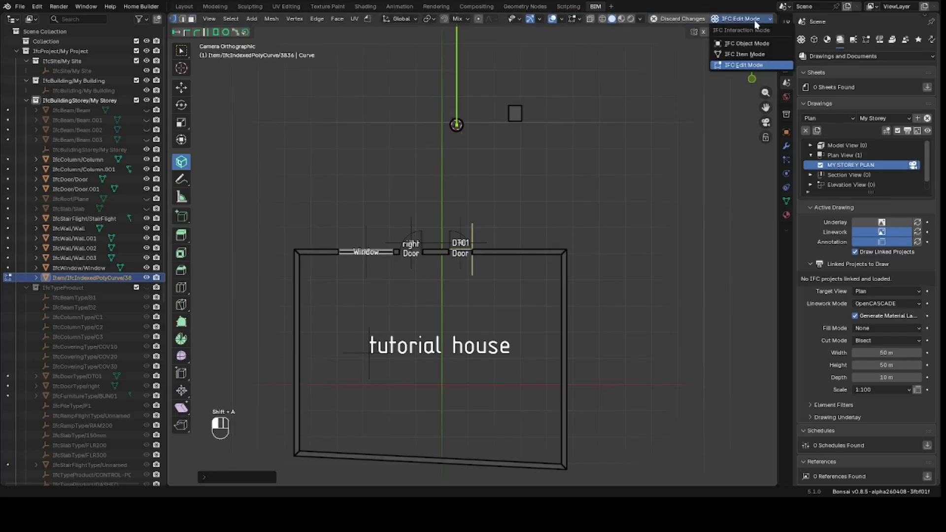
pyautogui.click(746, 44)
# Enter Edit Mode and move the whole dimension line so it runs parallel to the house's right-hand wall, just outside it.
pyautogui.scroll(-3, 444, 123)
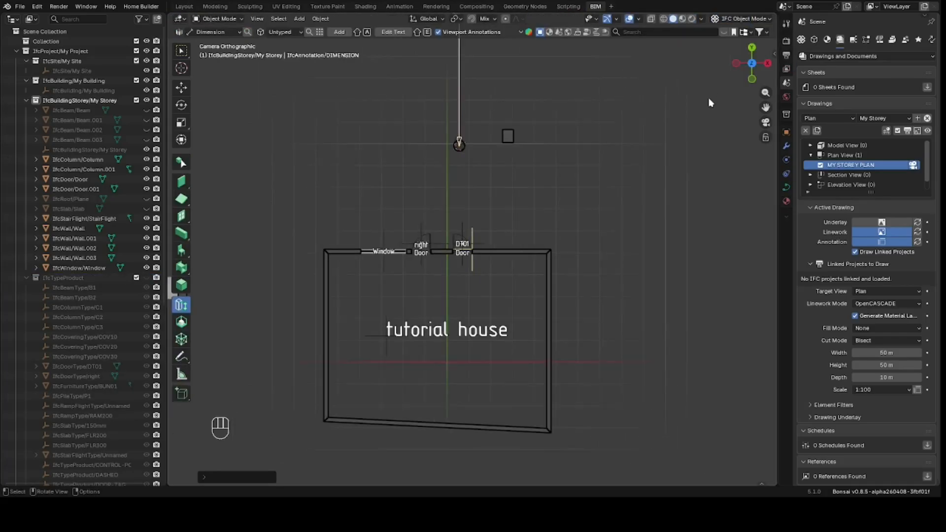
pyautogui.click(219, 19)
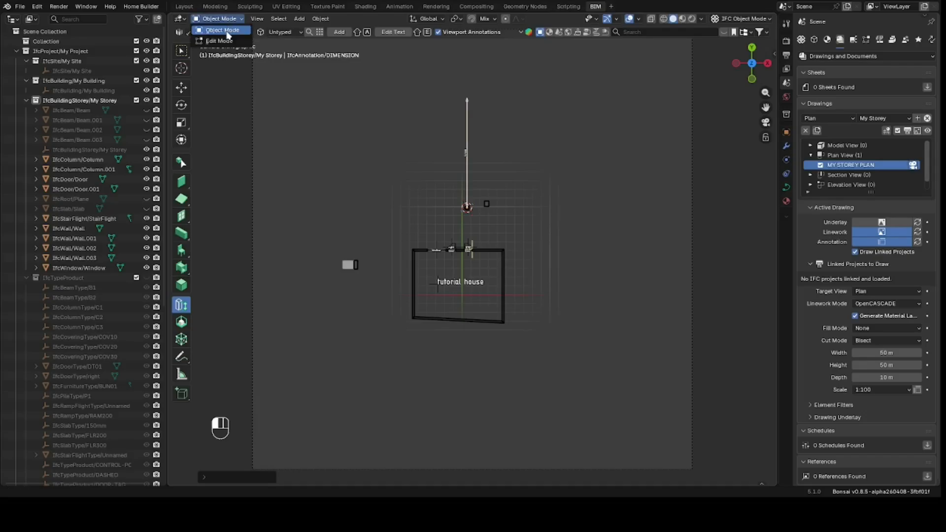
pyautogui.click(230, 39)
pyautogui.moveTo(436, 71); pyautogui.dragTo(551, 254)
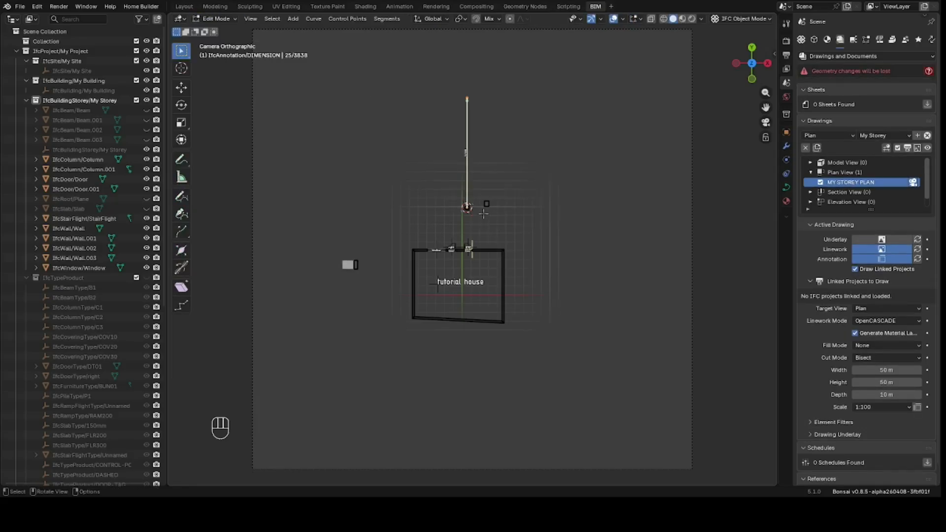
pyautogui.press('g')
pyautogui.press('y')
pyautogui.press('x')
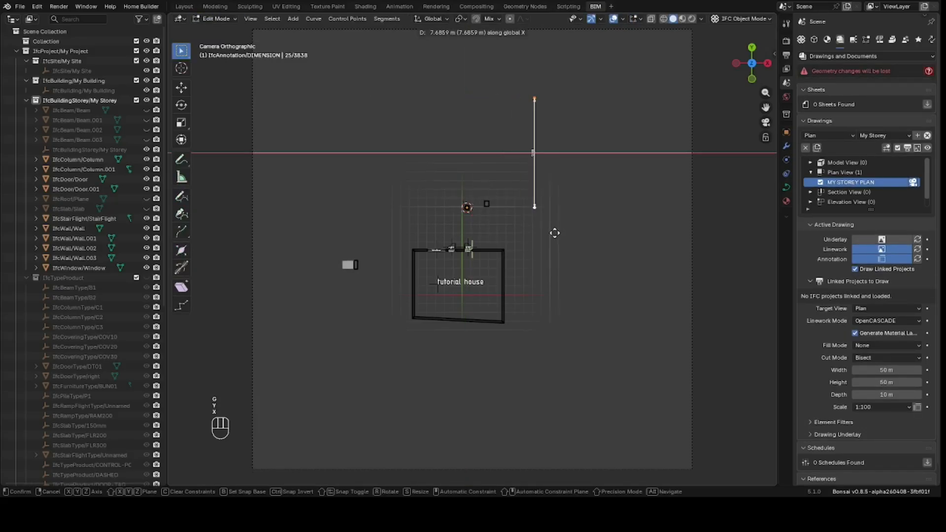
pyautogui.click(553, 237)
pyautogui.press('g')
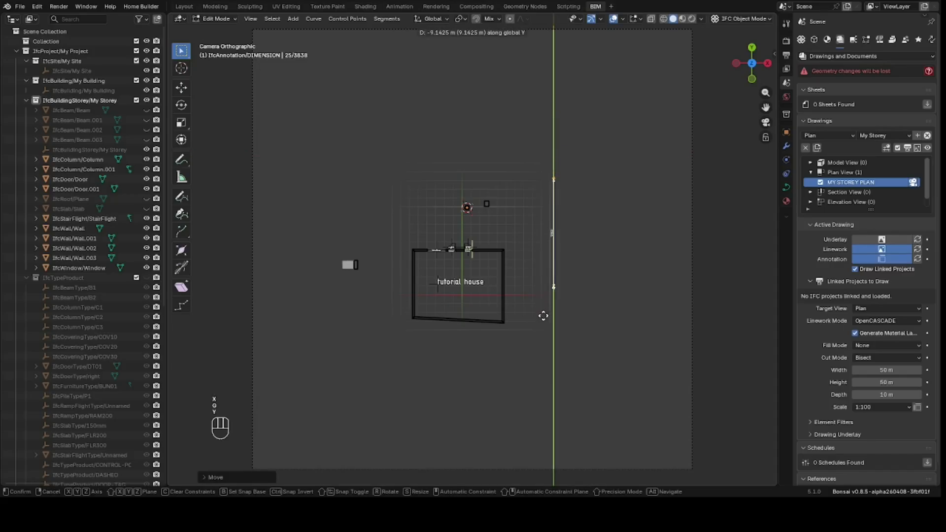
pyautogui.press('x')
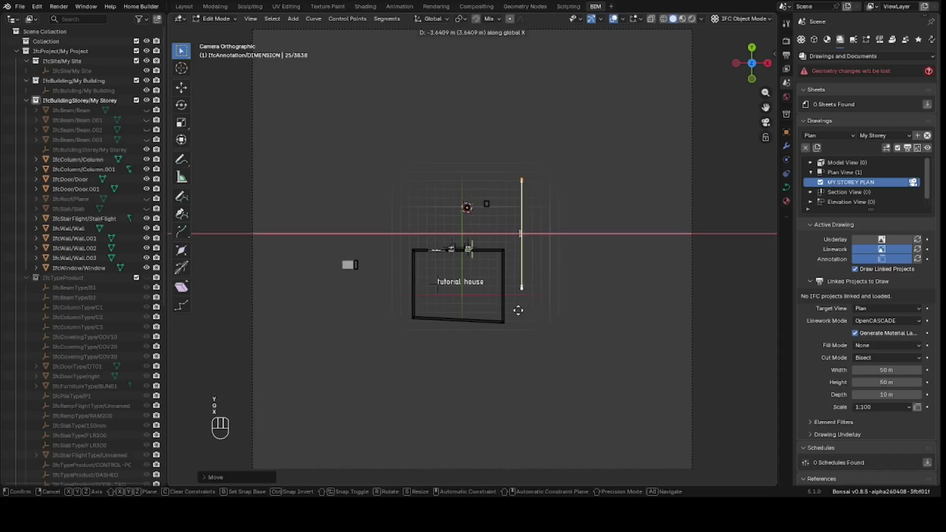
pyautogui.click(516, 310)
# Select the lower endpoint of the dimension line beside the right-hand wall.
pyautogui.scroll(7, 564, 334)
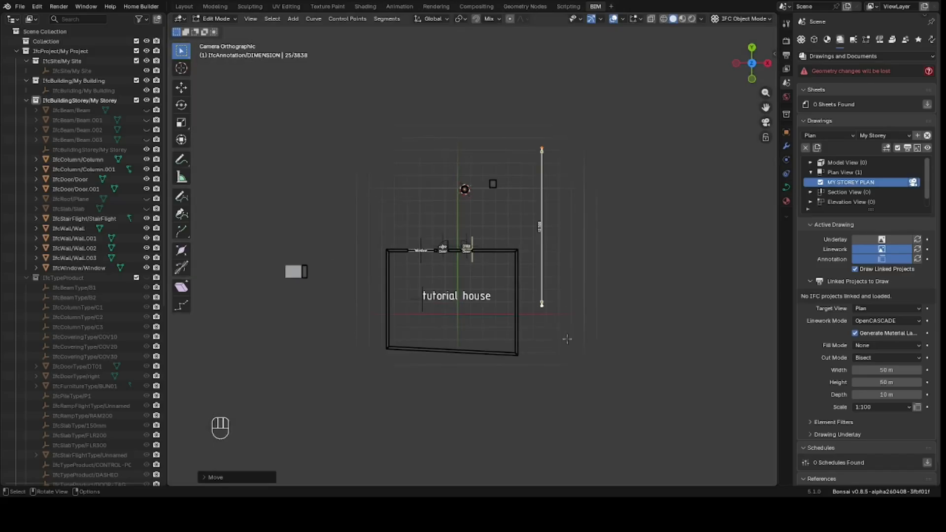
pyautogui.scroll(-2, 588, 332)
pyautogui.click(593, 343)
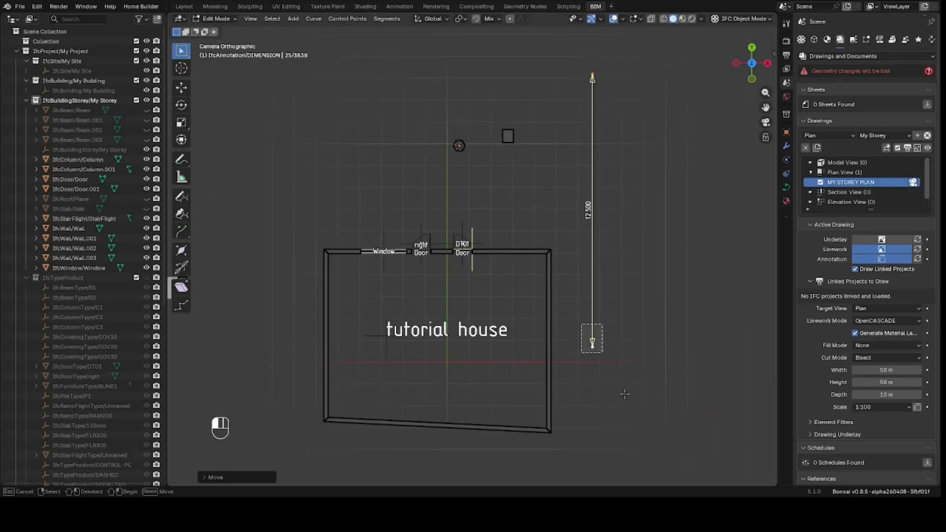
pyautogui.press('g')
pyautogui.press('z')
pyautogui.press('x')
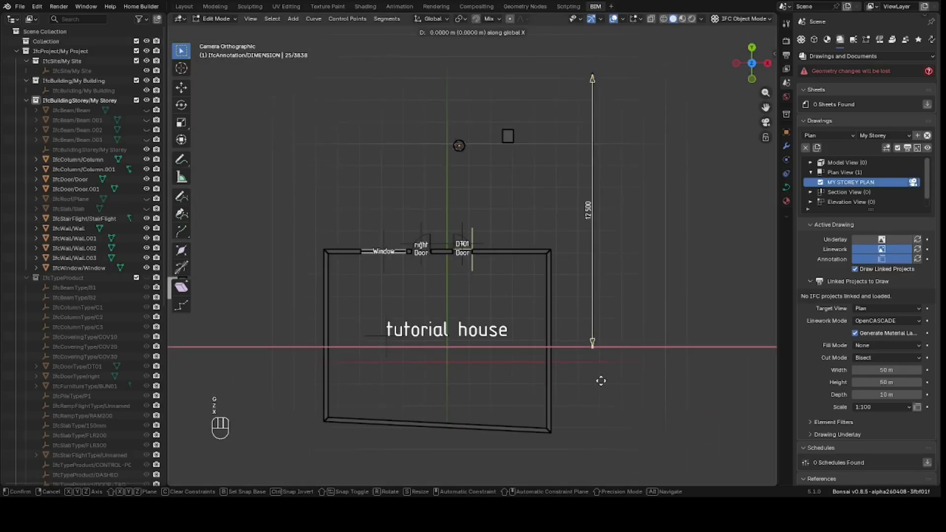
pyautogui.press('y')
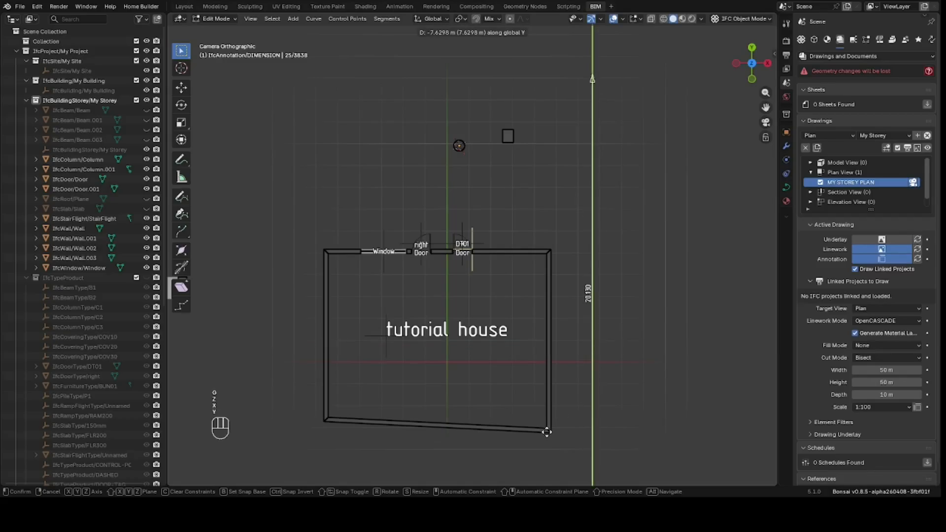
pyautogui.press('Escape')
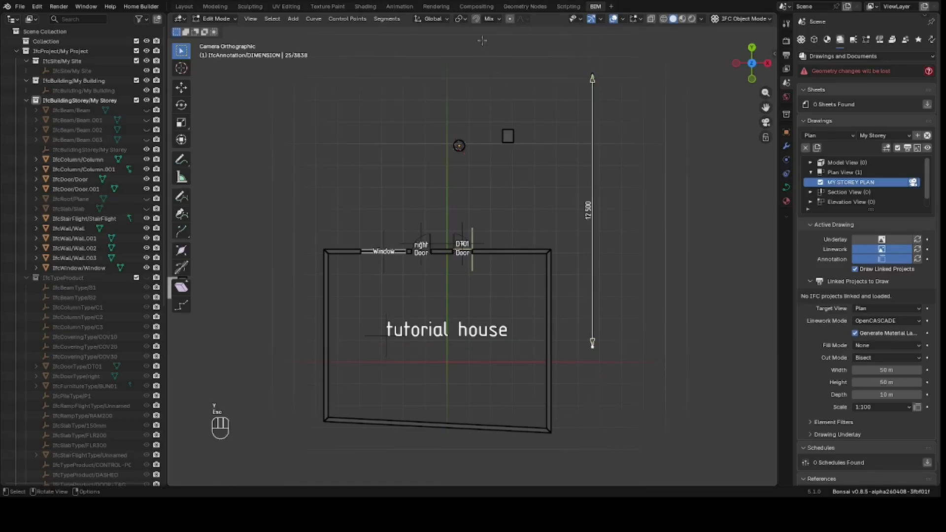
# With snapping on, move the dimension's lower endpoint along Y to the lower wall's inner corner and extrude a segment to its outer corner.
pyautogui.press('g')
pyautogui.press('y')
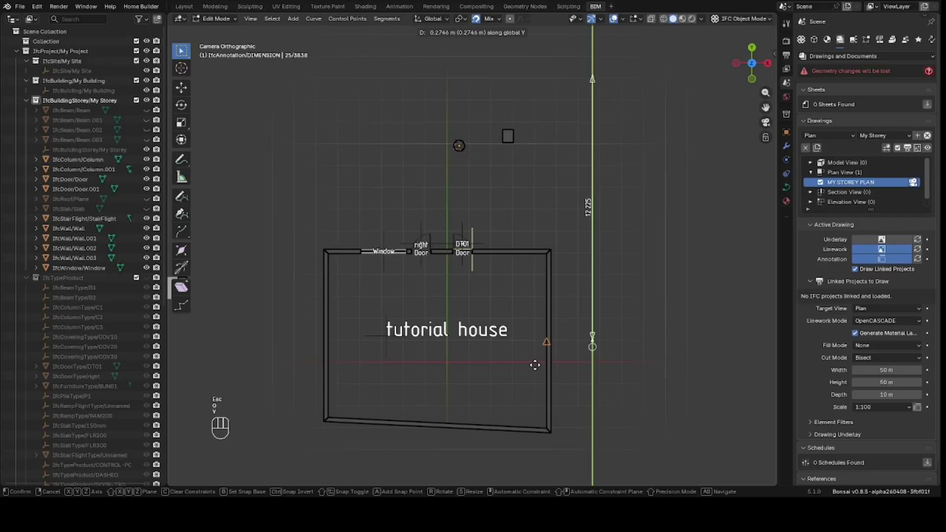
pyautogui.click(544, 426)
pyautogui.press('g')
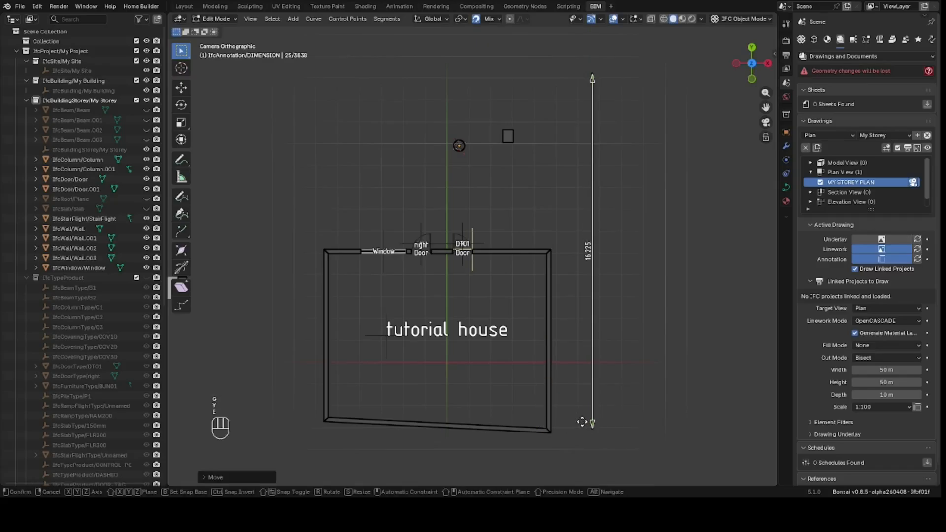
pyautogui.press('y')
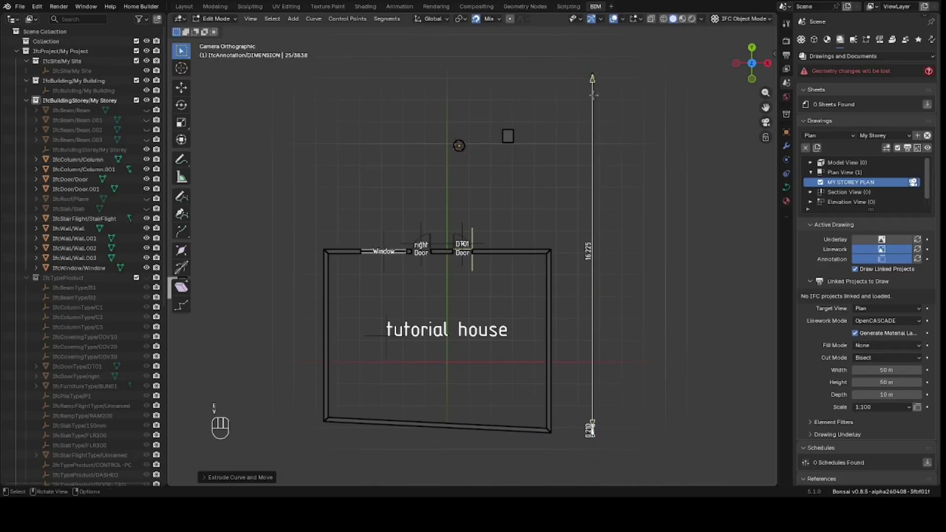
pyautogui.scroll(1, 602, 434)
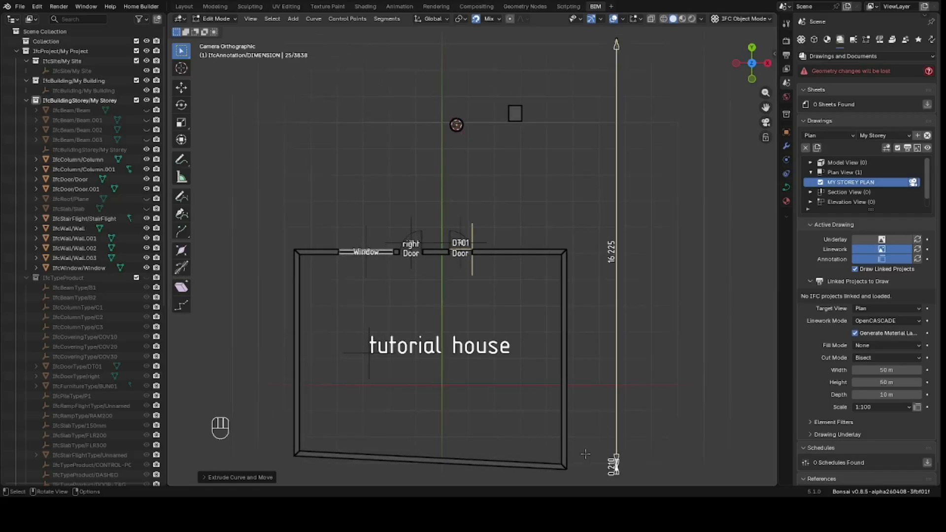
# Re-snap the dimension's two lowest points along Y to the outer and inner corners of the lower-right wall junction.
pyautogui.press('g')
pyautogui.press('y')
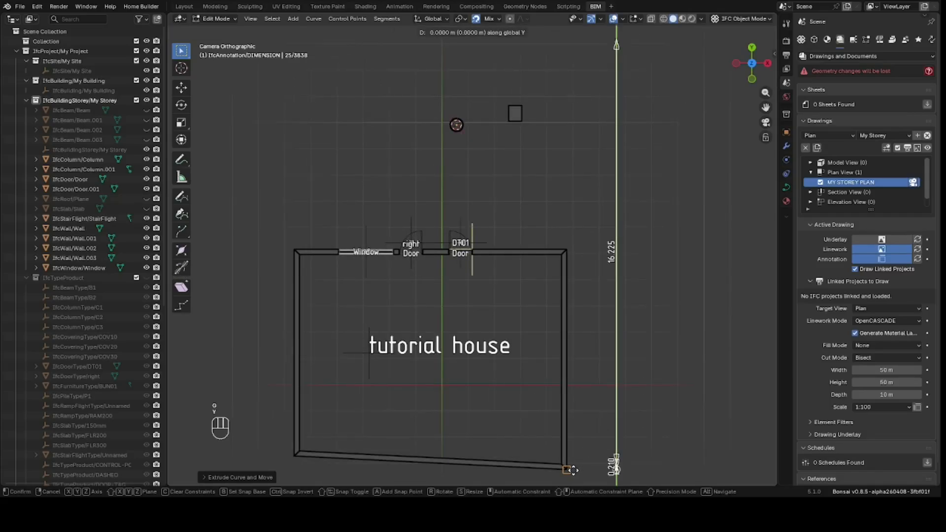
pyautogui.click(573, 470)
pyautogui.click(617, 463)
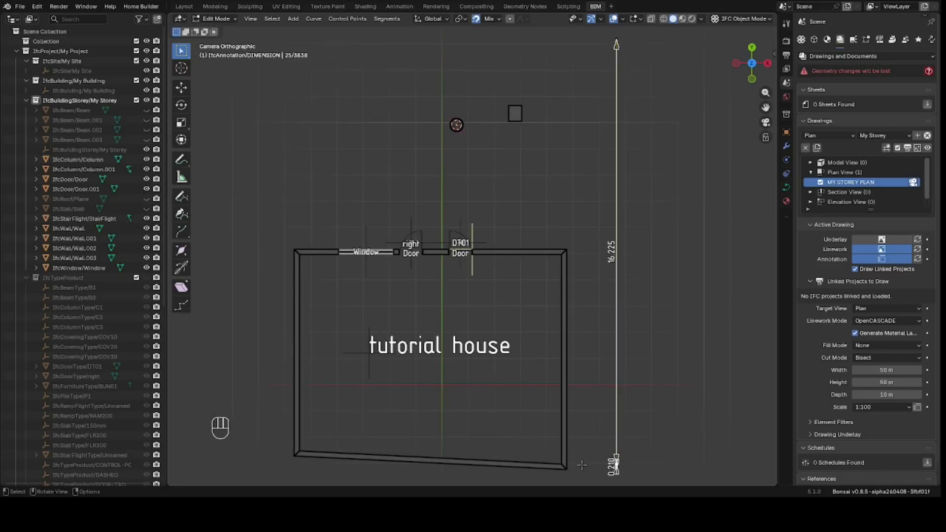
pyautogui.press('g')
pyautogui.press('y')
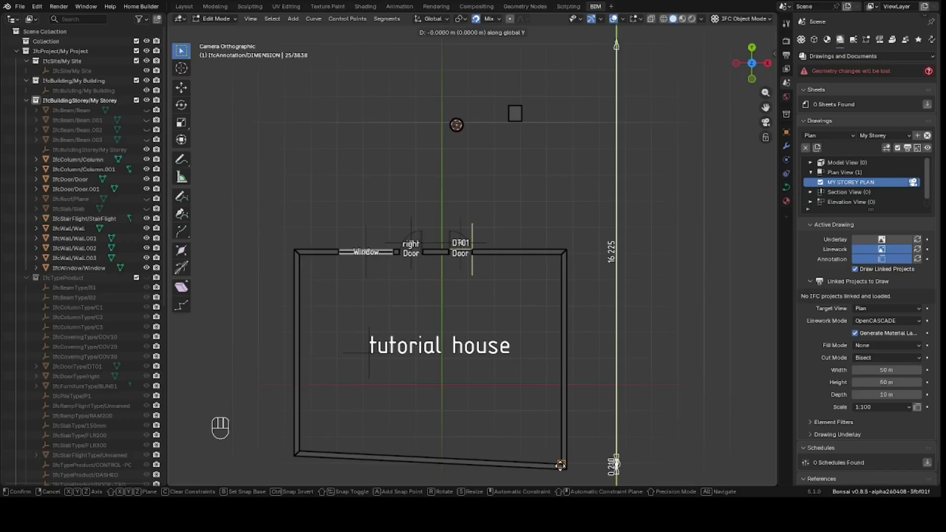
pyautogui.click(560, 467)
# Snap the dimension's upper endpoint along Y to the upper wall's inner corner, extrude a segment to its outer face and leave Edit Mode.
pyautogui.click(617, 38)
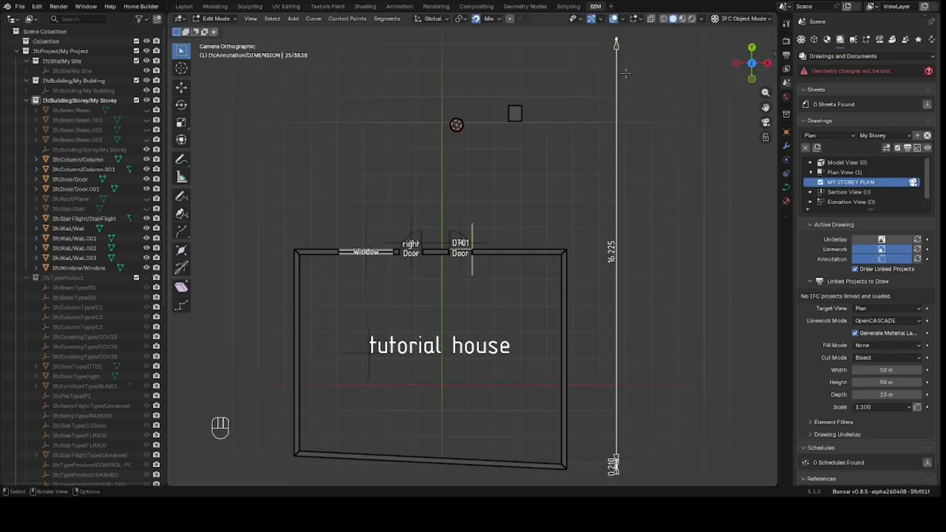
pyautogui.press('g')
pyautogui.press('y')
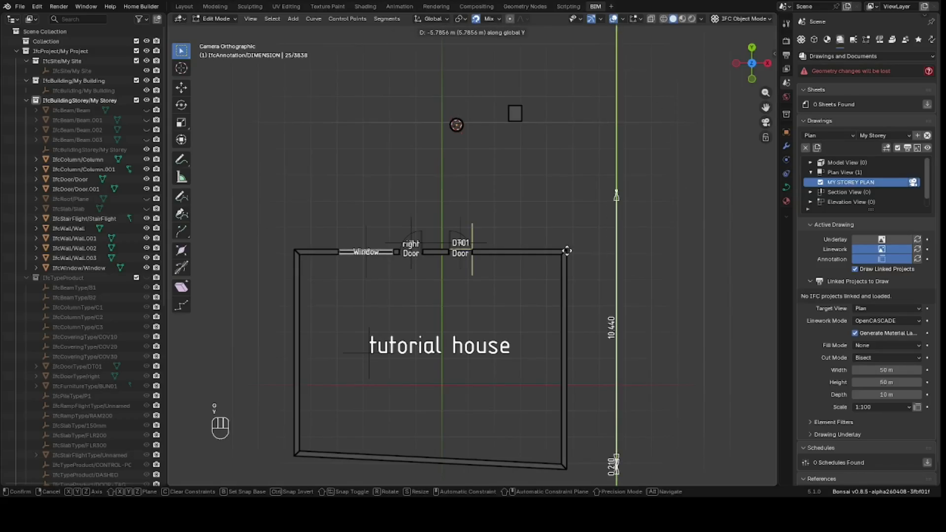
pyautogui.click(554, 264)
pyautogui.press('e')
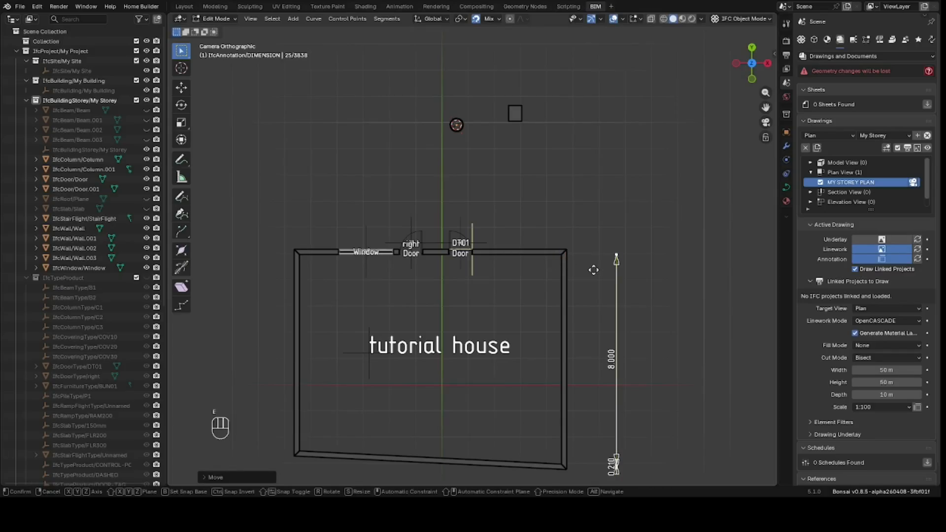
pyautogui.press('y')
pyautogui.click(572, 245)
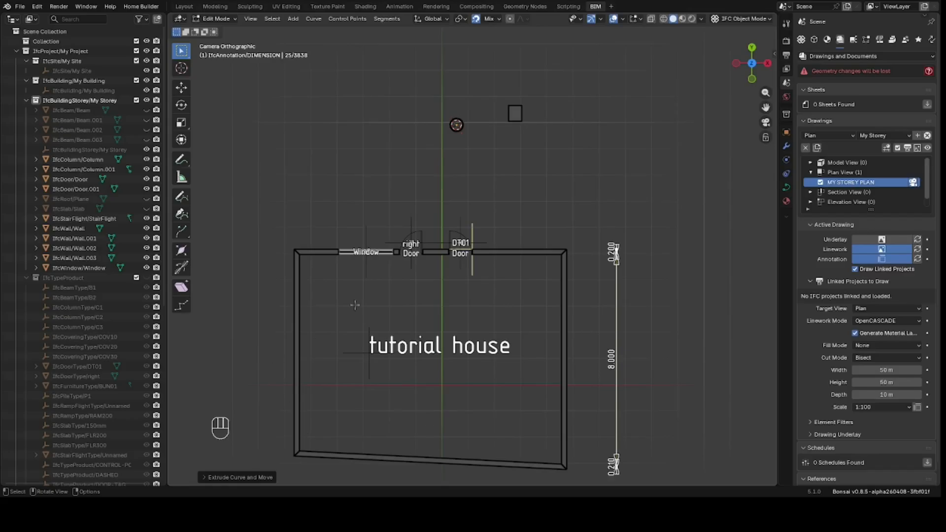
pyautogui.scroll(-4, 666, 339)
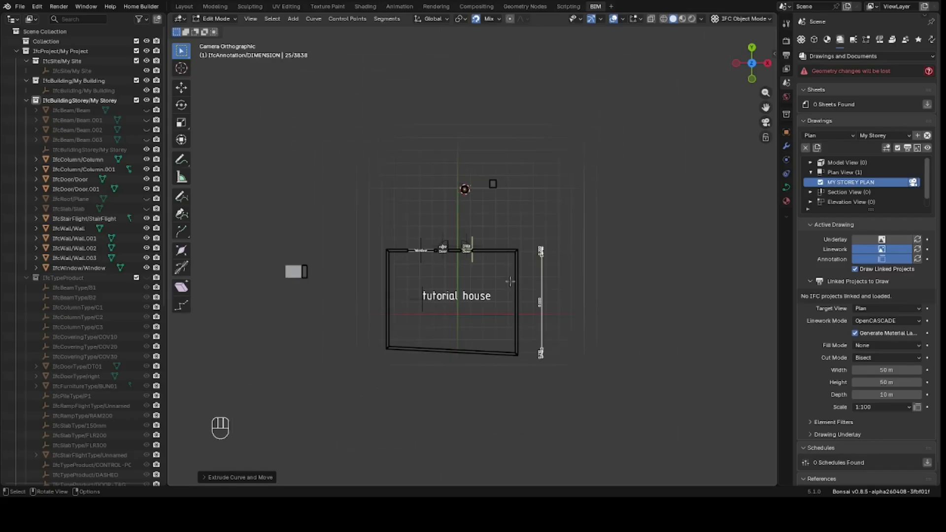
pyautogui.scroll(1, 511, 281)
pyautogui.scroll(-1, 602, 255)
pyautogui.press('Tab')
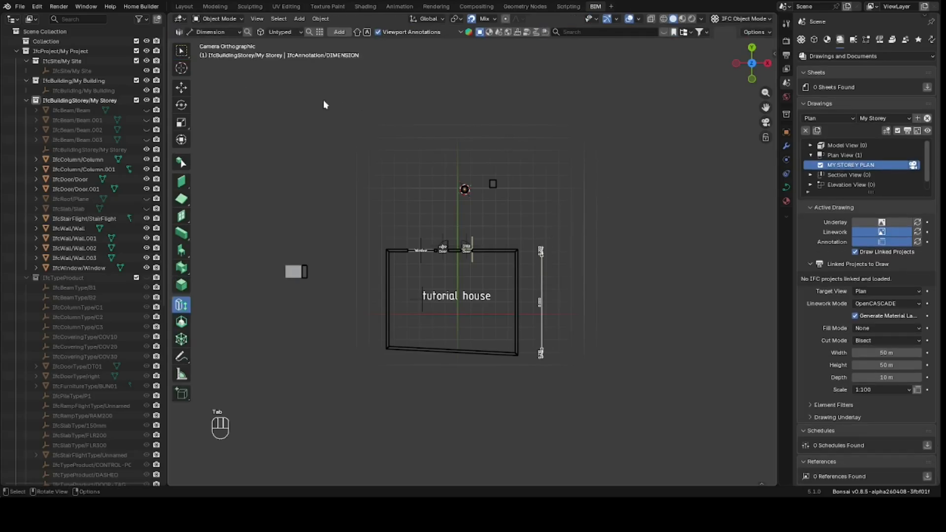
# Add an untyped Leader annotation to the plan and return to IFC Object Mode.
pyautogui.click(212, 32)
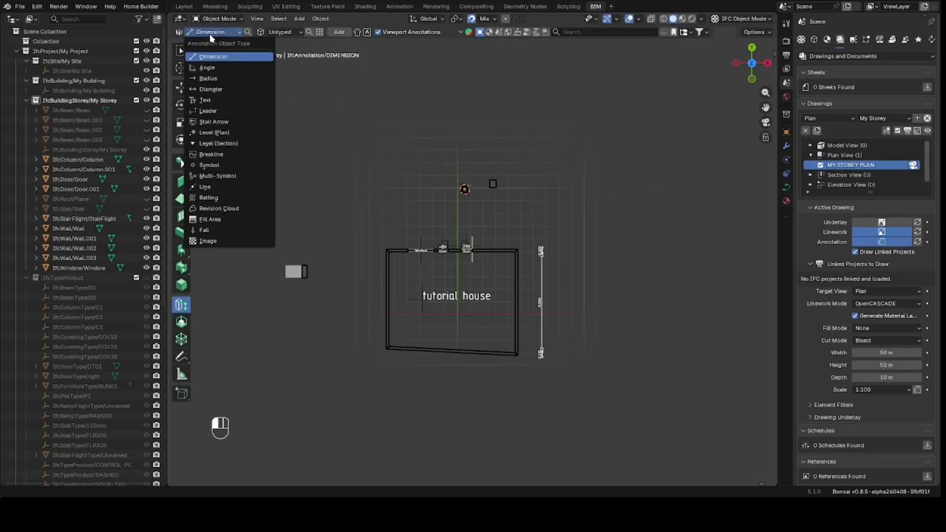
pyautogui.click(217, 110)
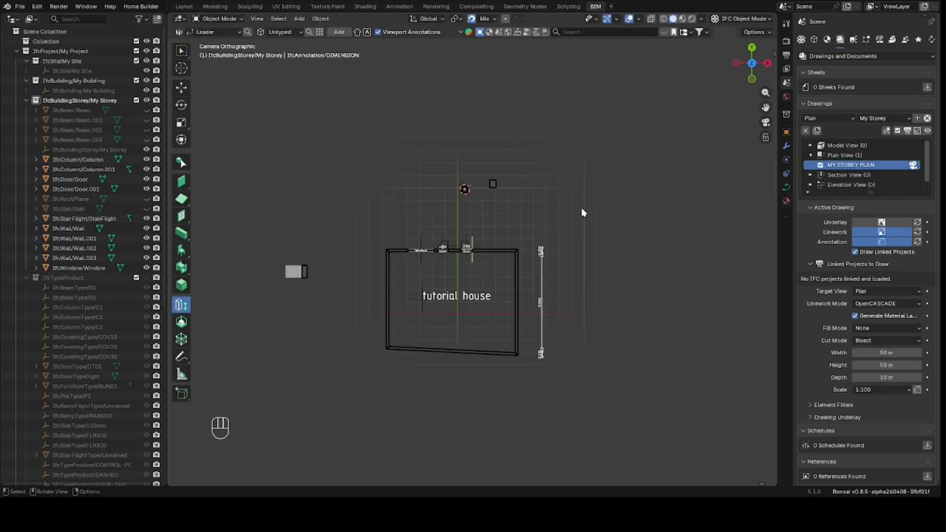
pyautogui.scroll(2, 583, 212)
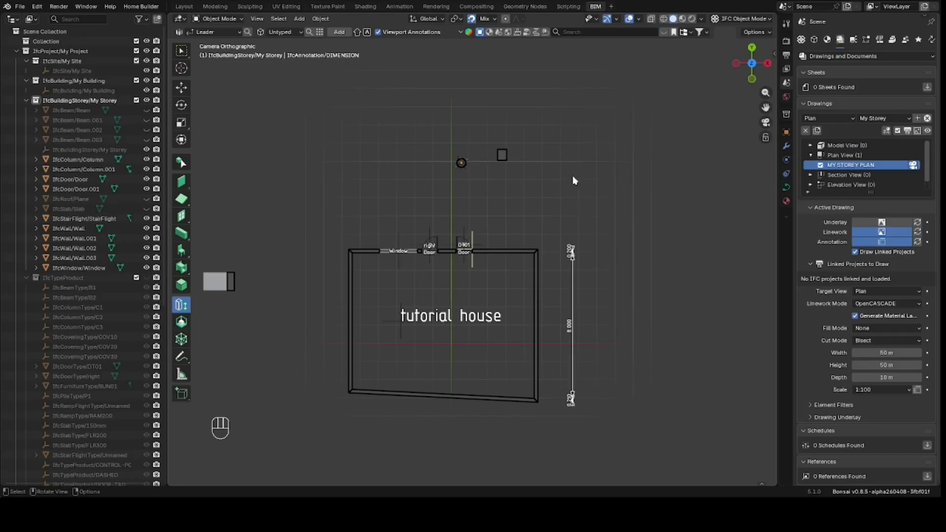
pyautogui.hotkey('shift', 'a')
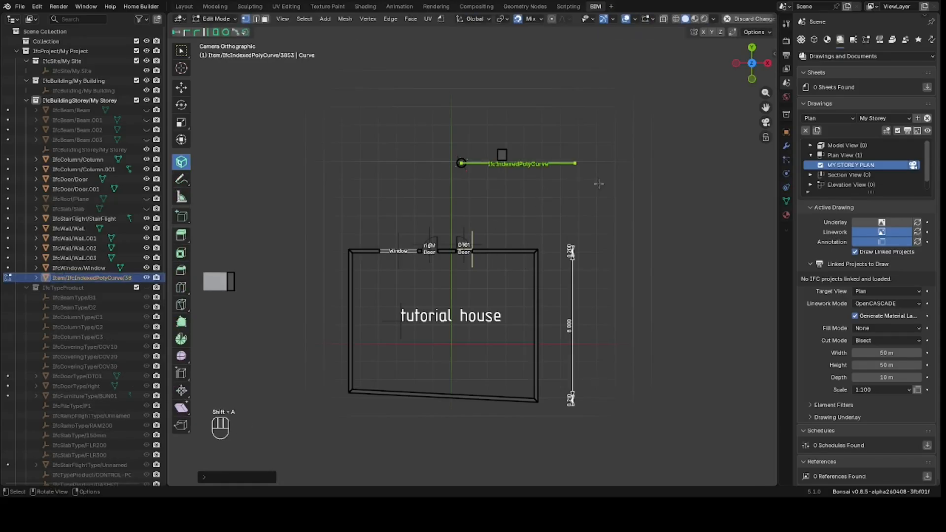
pyautogui.scroll(-3, 719, 19)
pyautogui.click(740, 18)
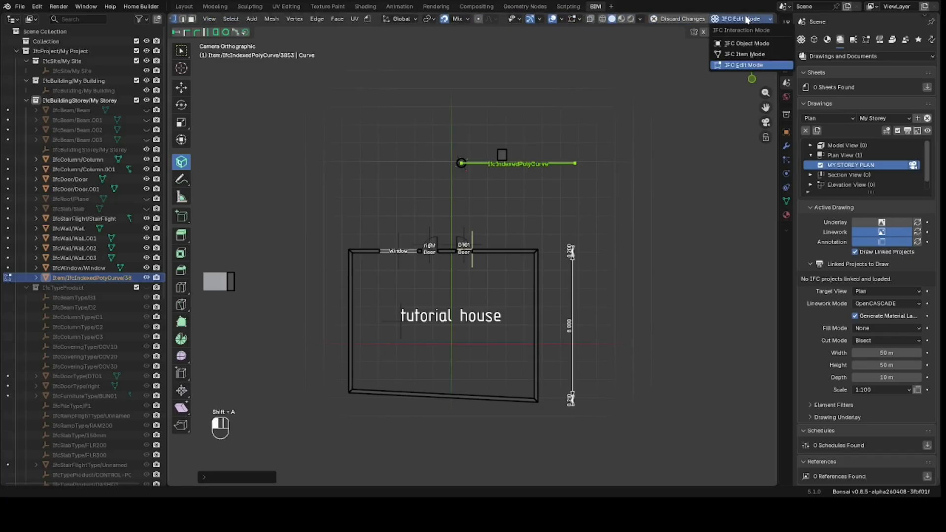
pyautogui.click(747, 44)
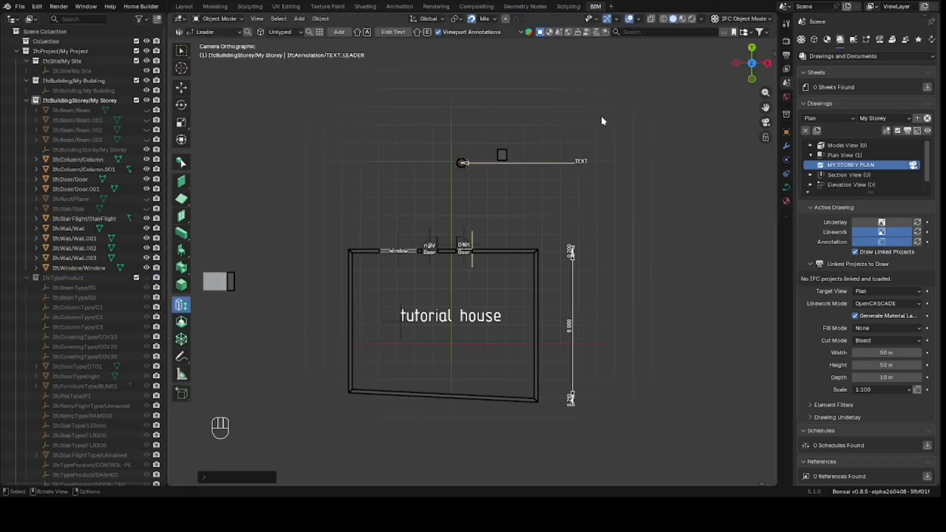
# Enter Edit Mode and move the leader's arrow end onto the DT01 door tag in the upper wall.
pyautogui.click(220, 18)
pyautogui.click(220, 42)
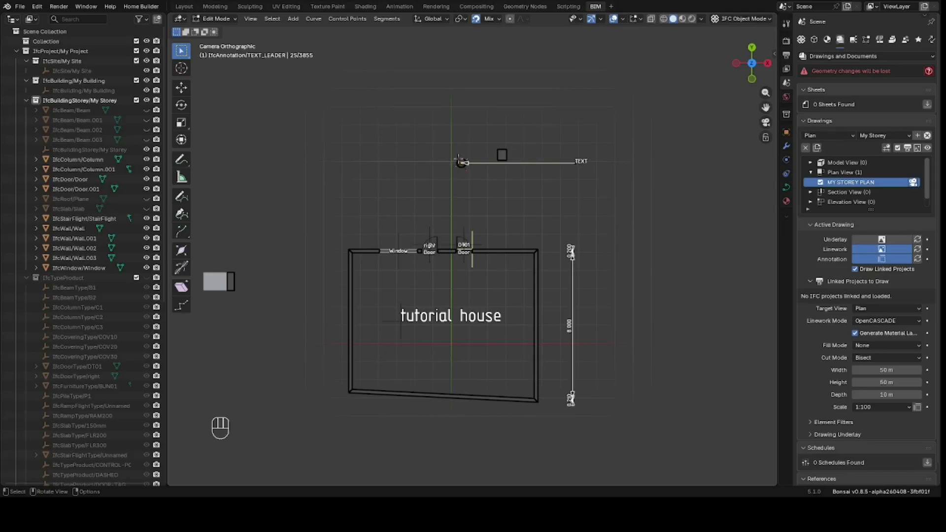
pyautogui.press('g')
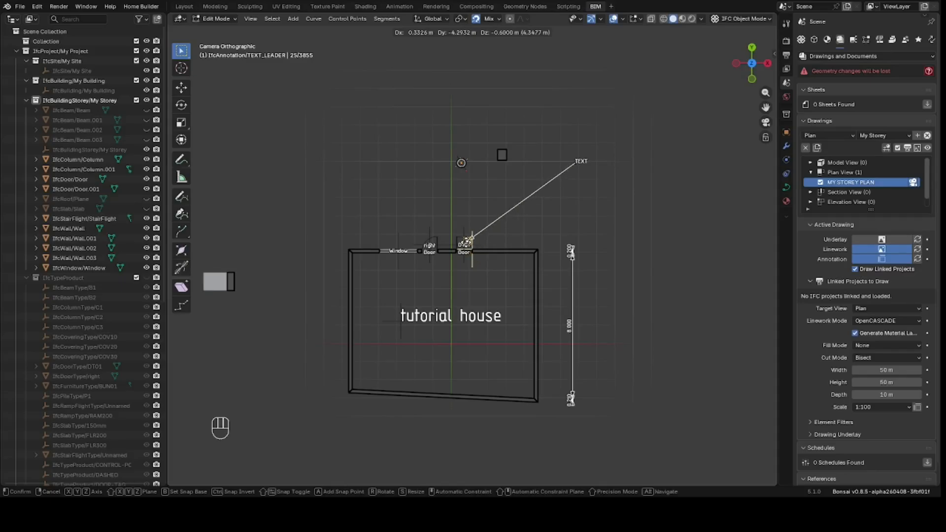
pyautogui.click(466, 241)
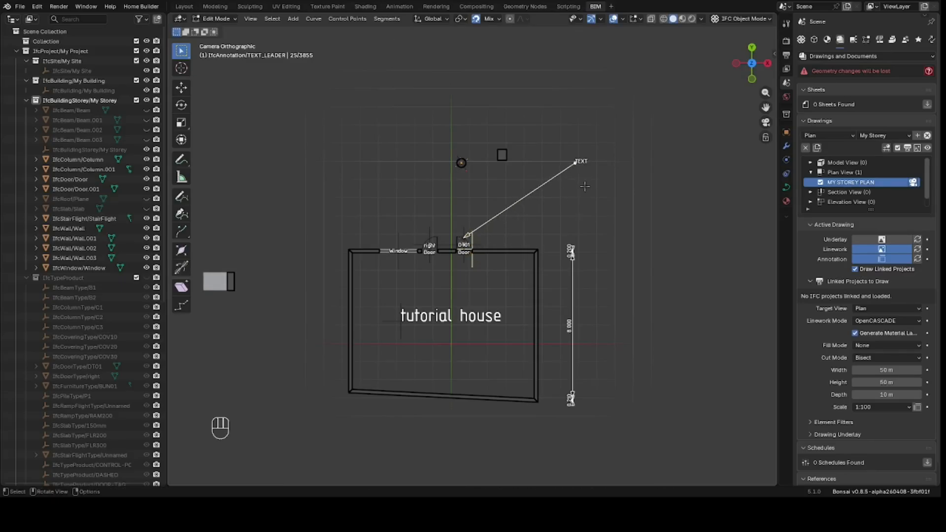
# Extrude the leader's text end about 2.4 m along X as a horizontal landing and return to Object Mode.
pyautogui.press('e')
pyautogui.press('x')
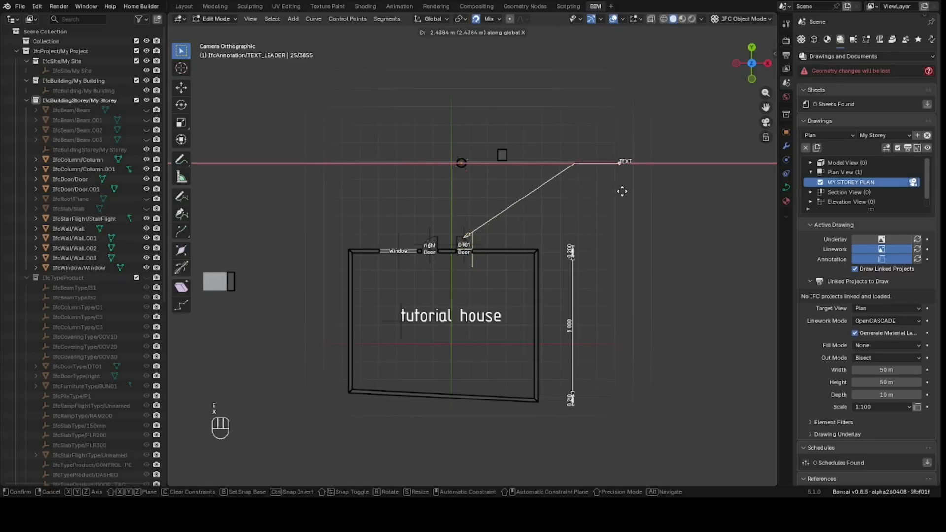
pyautogui.click(620, 192)
pyautogui.click(216, 19)
pyautogui.click(217, 31)
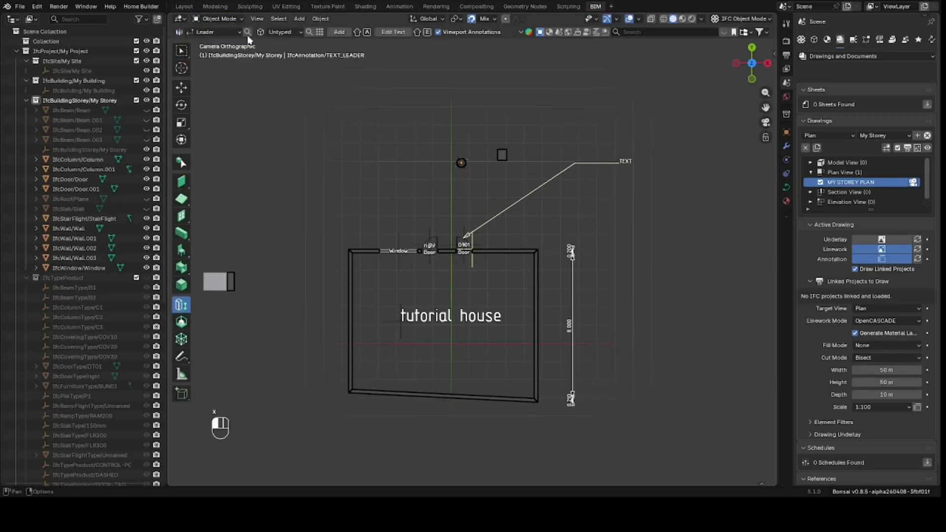
# Edit the leader's text literal to read "tutorial 1" and apply it.
pyautogui.click(393, 33)
pyautogui.click(329, 110)
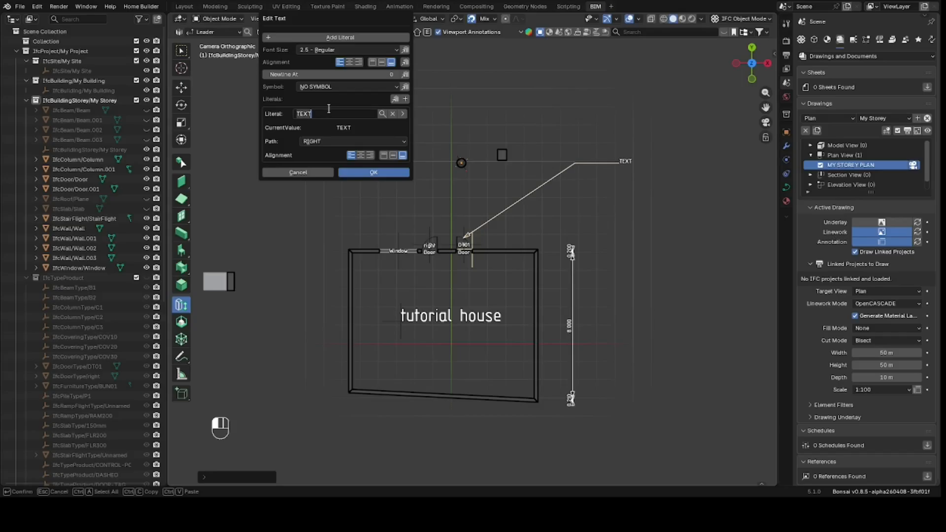
pyautogui.write('tutorial 1')
pyautogui.press('Return')
pyautogui.click(380, 172)
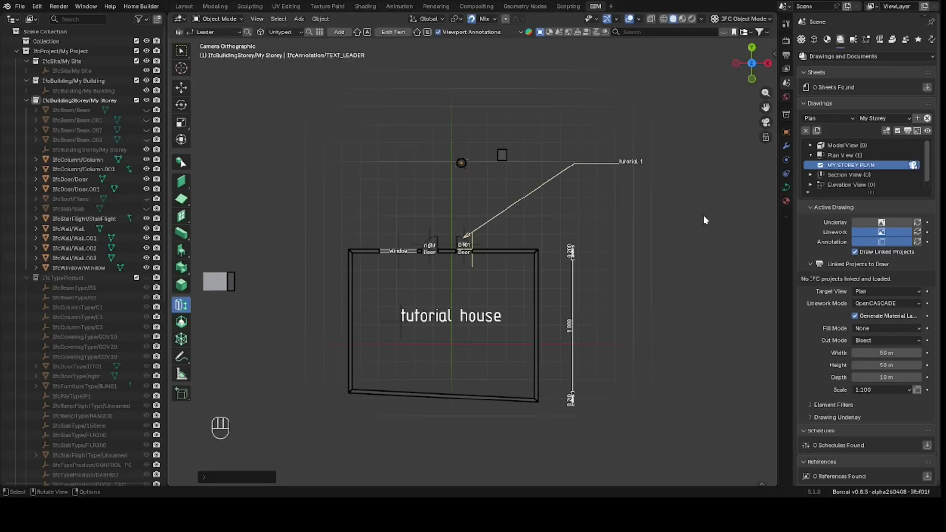
# Leave the storey plan drawing for the full 3D model and orbit the house in perspective.
pyautogui.scroll(2, 650, 165)
pyautogui.scroll(-3, 653, 170)
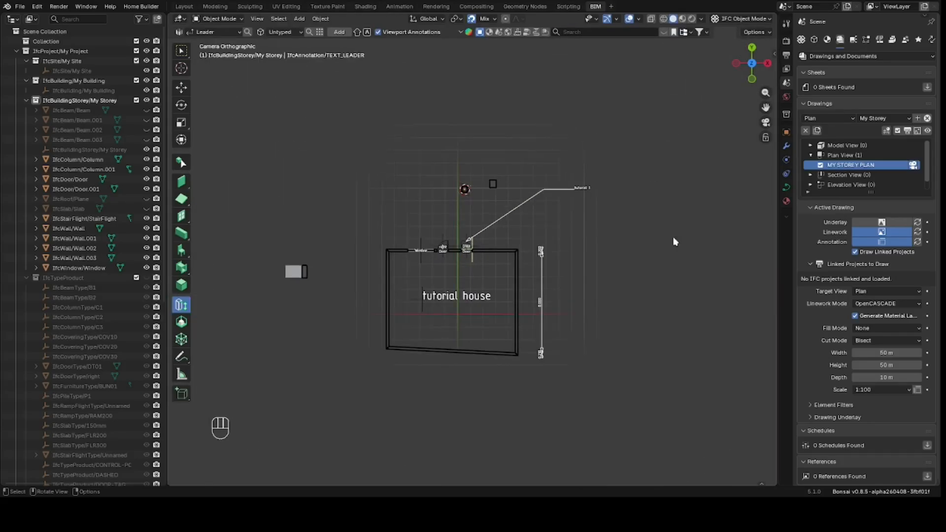
pyautogui.scroll(-4, 705, 261)
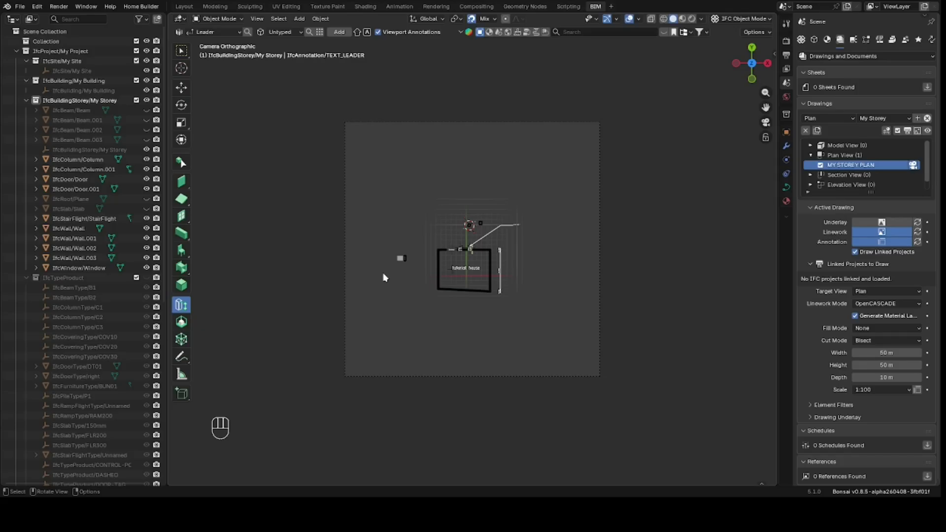
pyautogui.click(886, 130)
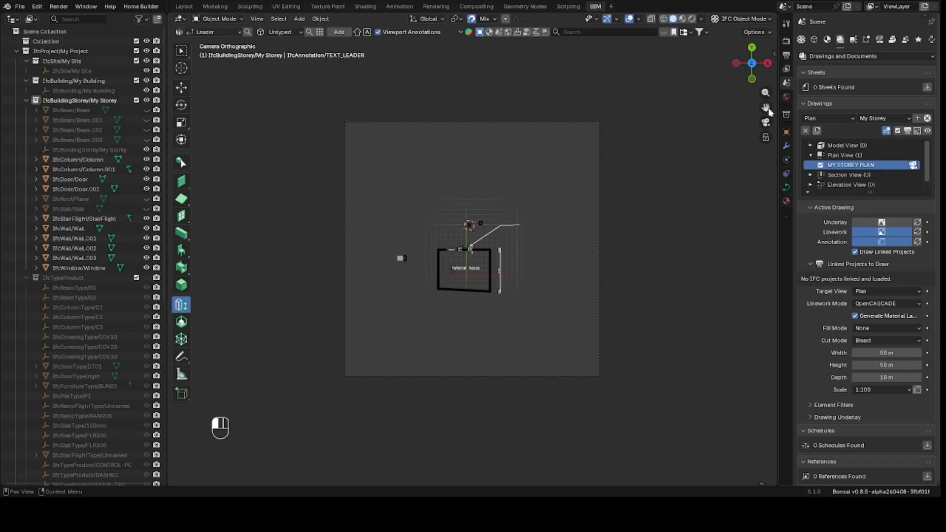
pyautogui.moveTo(747, 77); pyautogui.dragTo(566, 117)
pyautogui.scroll(-6, 566, 112)
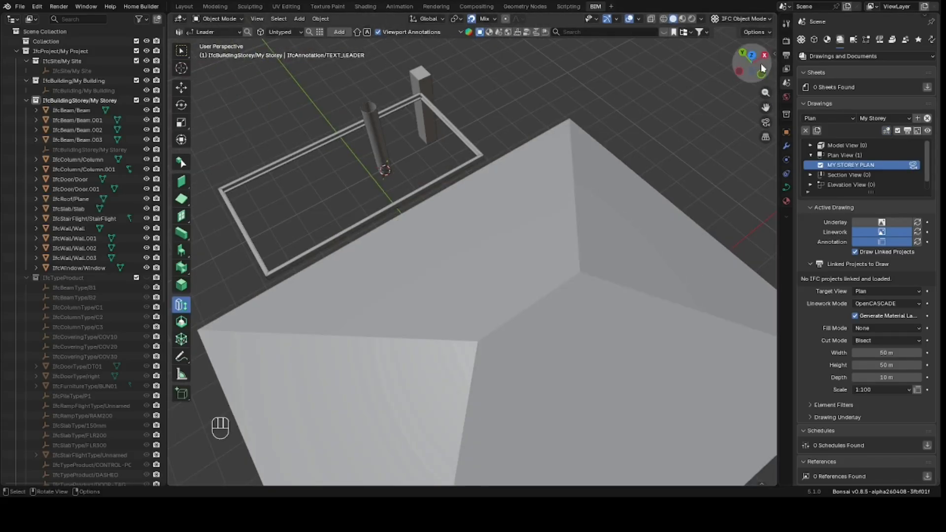
pyautogui.moveTo(762, 69); pyautogui.dragTo(629, 145)
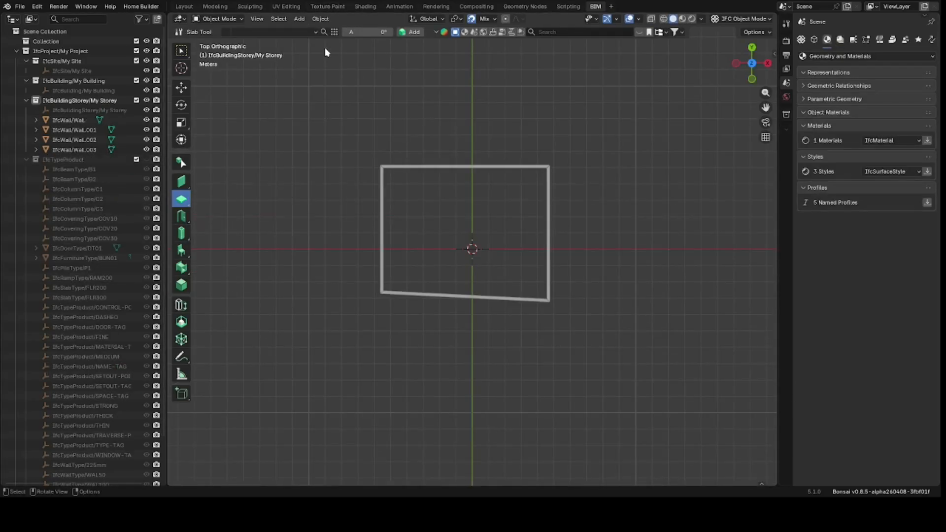
# Duplicate the FLR200 slab type in the Slab Tool's Type Manager.
pyautogui.click(312, 32)
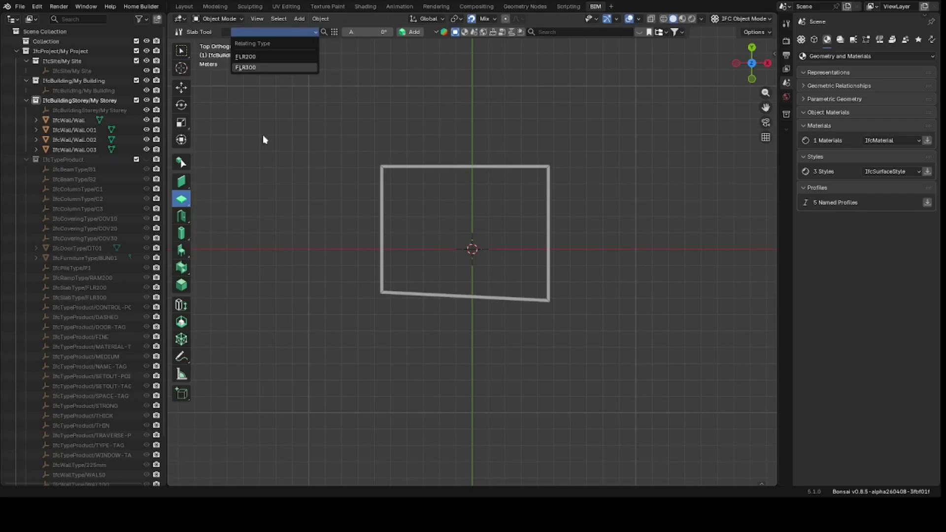
pyautogui.click(335, 31)
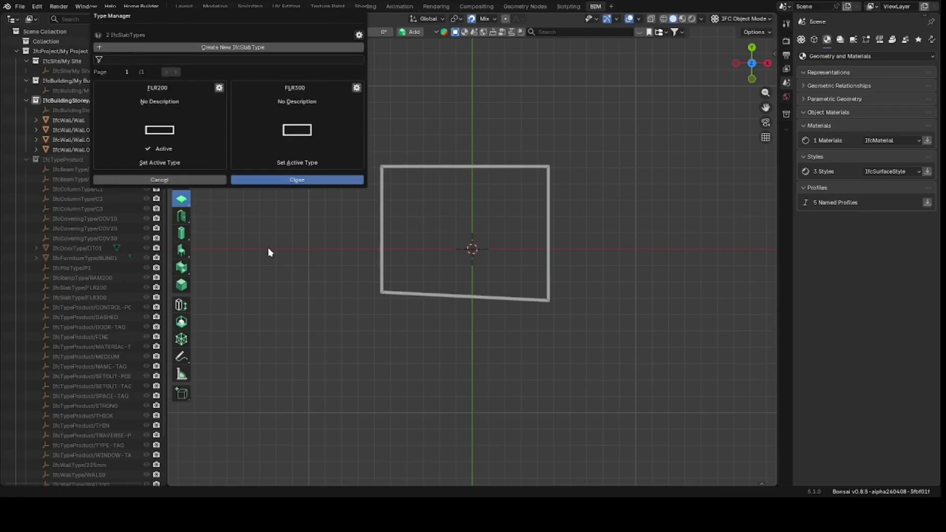
pyautogui.click(303, 31)
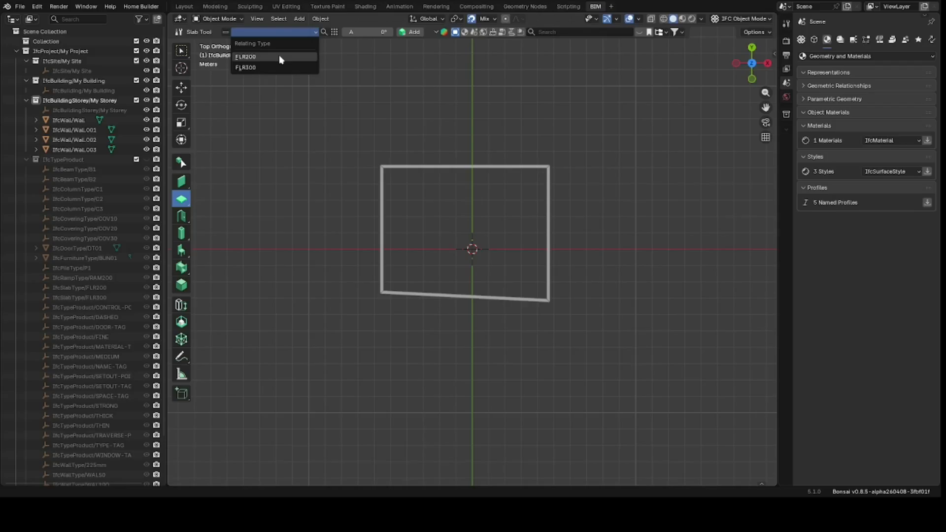
pyautogui.click(335, 33)
pyautogui.click(335, 33)
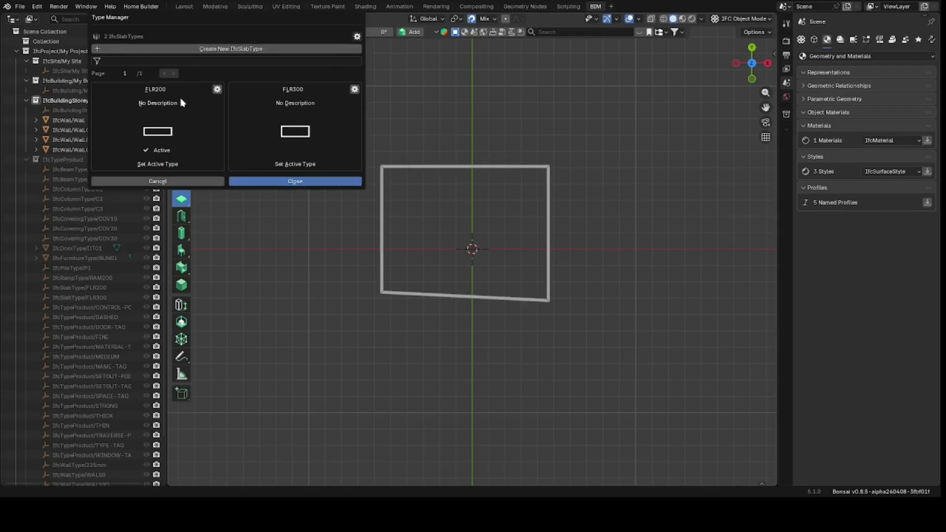
pyautogui.click(217, 89)
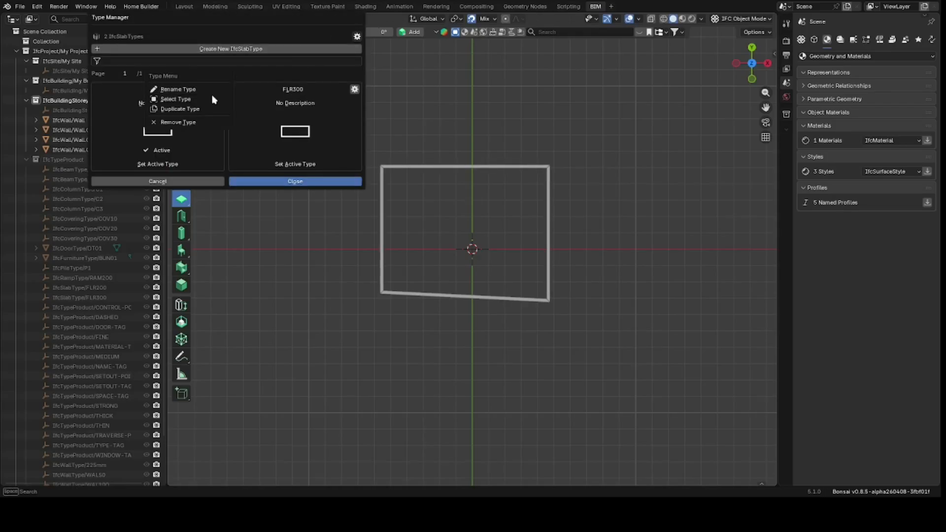
pyautogui.click(190, 108)
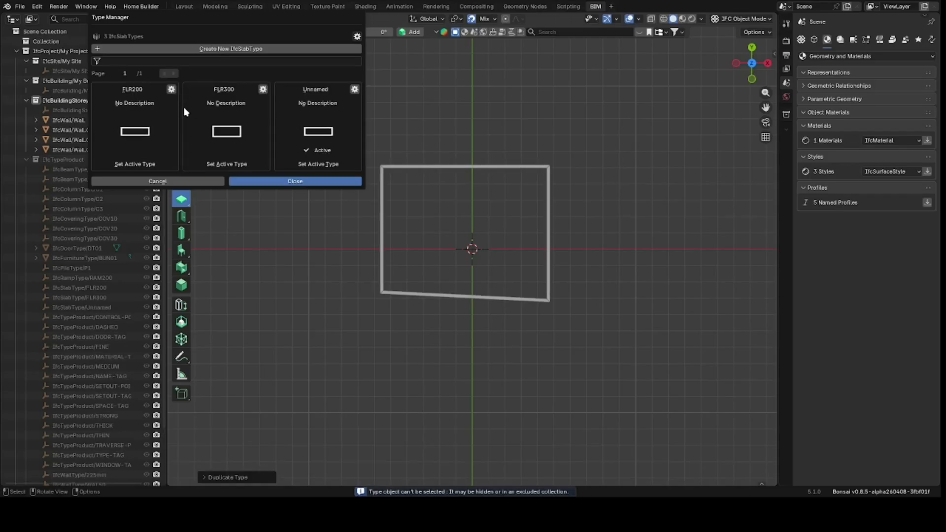
# Rename the duplicated slab type to 150mm and close the Type Manager.
pyautogui.click(355, 89)
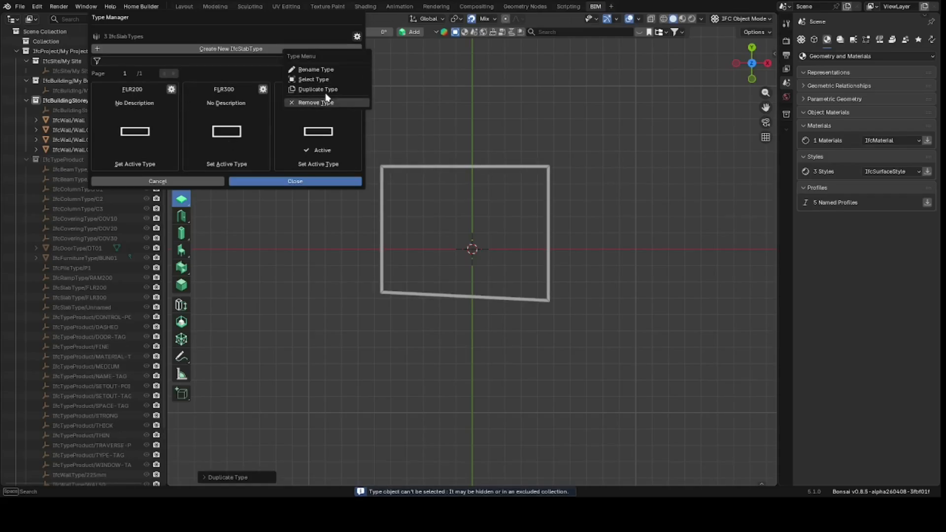
pyautogui.click(330, 67)
pyautogui.click(260, 75)
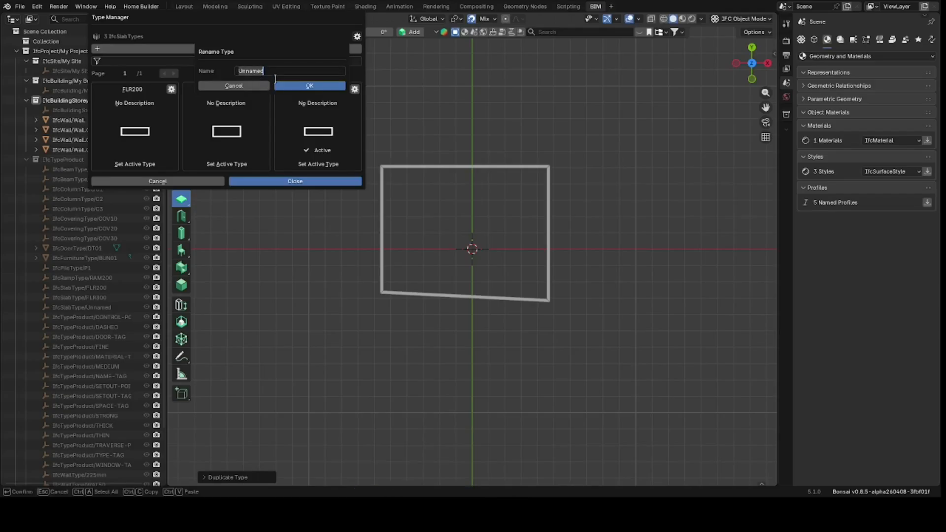
pyautogui.write('150mm')
pyautogui.press('Return')
pyautogui.click(283, 85)
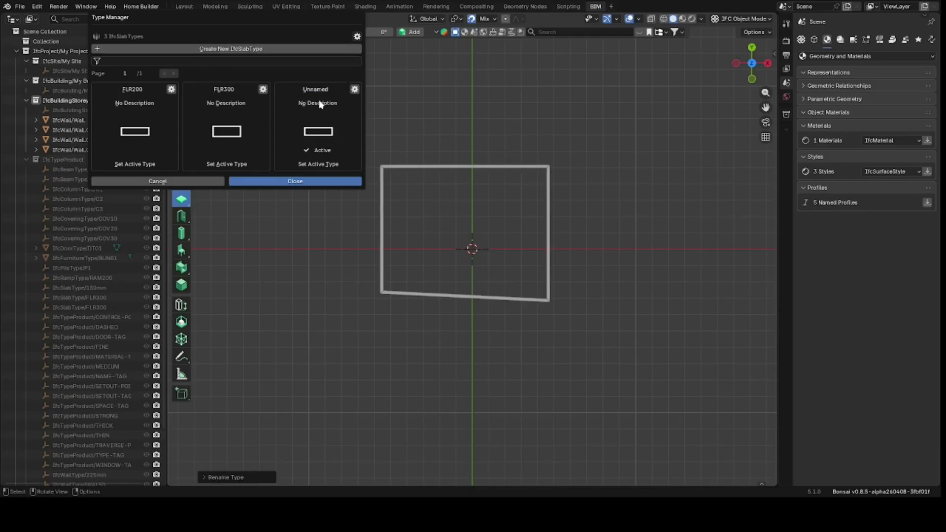
pyautogui.click(283, 182)
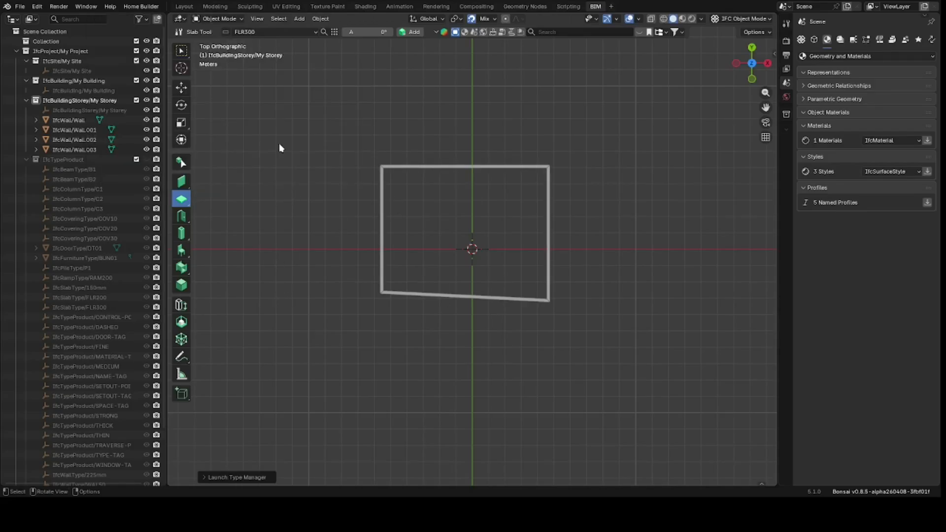
# Choose 150mm as the Slab Tool's relating type.
pyautogui.click(276, 34)
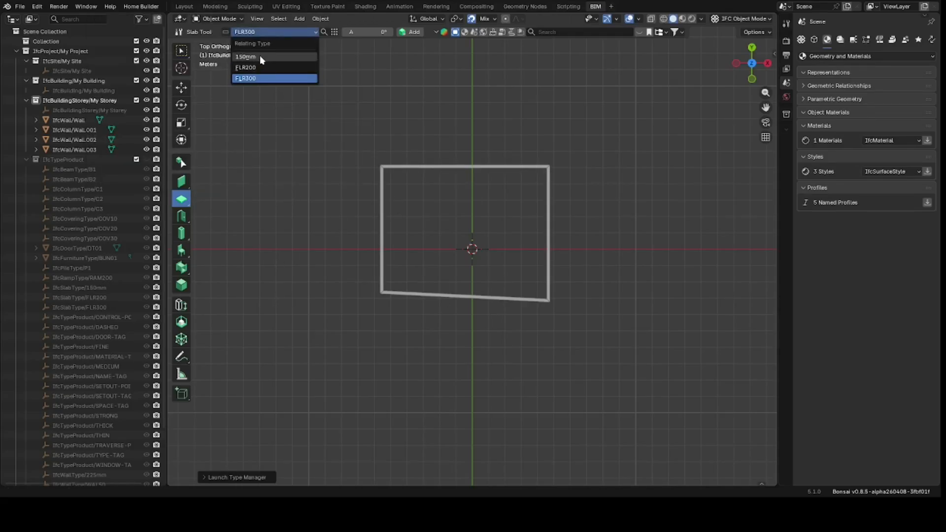